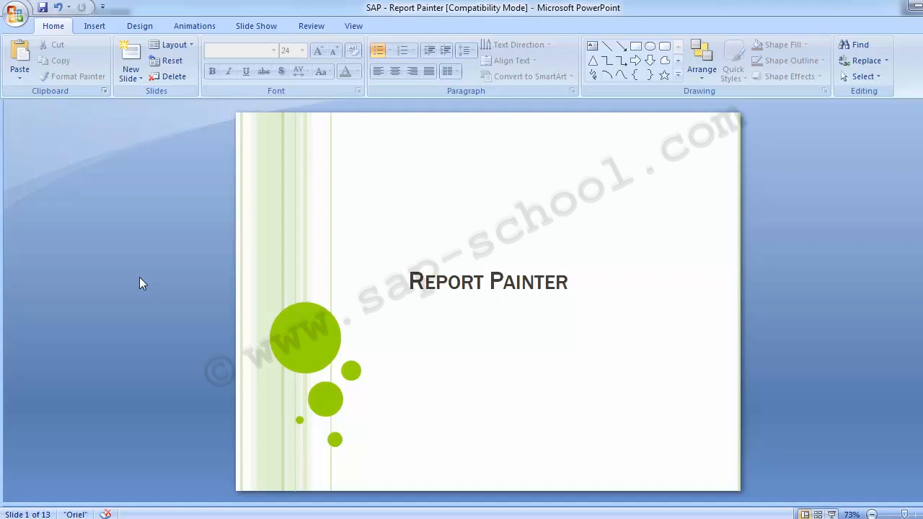
Step: Review the Report Painter presentation from the title slide through the Create Report slide
{"action": "scroll", "coordinate": [140, 284], "scroll_direction": "down", "scroll_amount": 1}
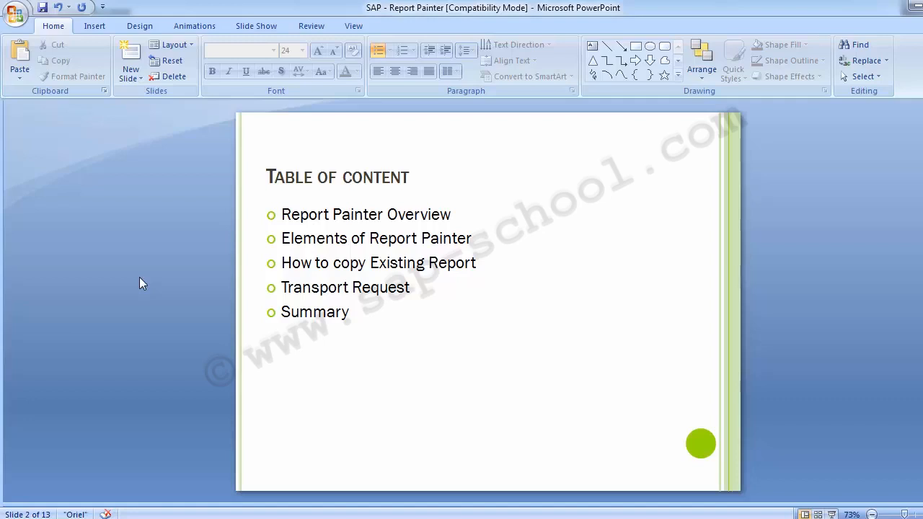
{"action": "key", "text": "Page_Down"}
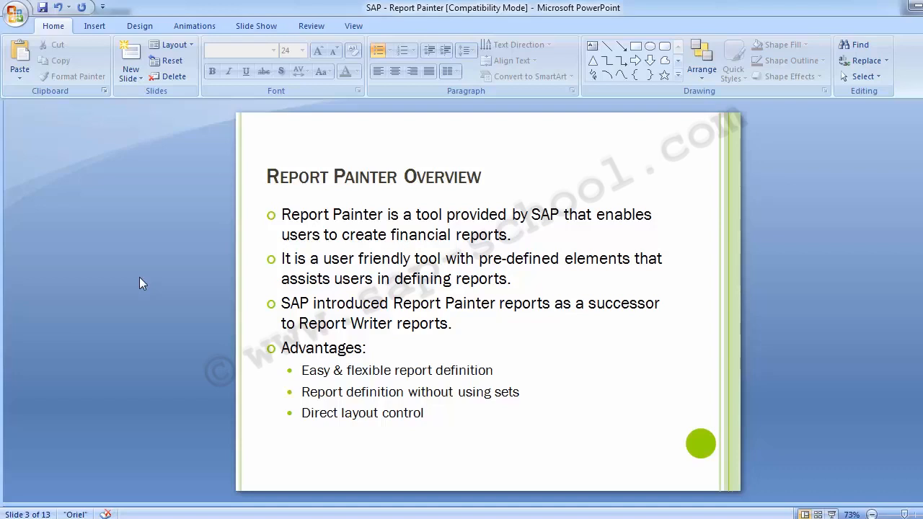
{"action": "key", "text": "Page_Down"}
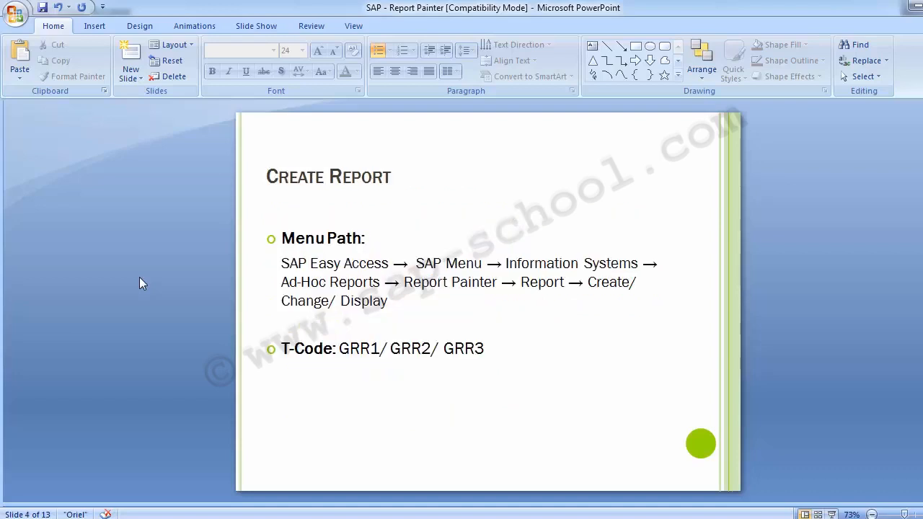
{"action": "key", "text": "Page_Up"}
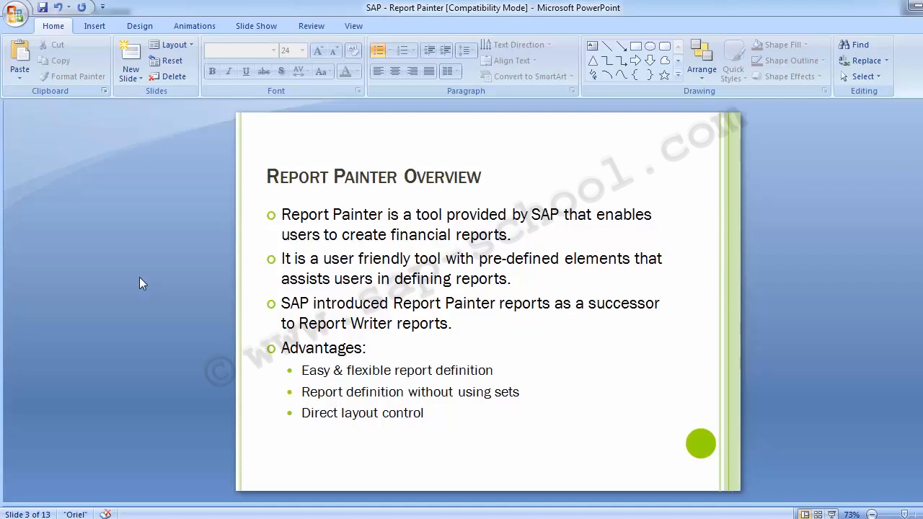
{"action": "key", "text": "Page_Down"}
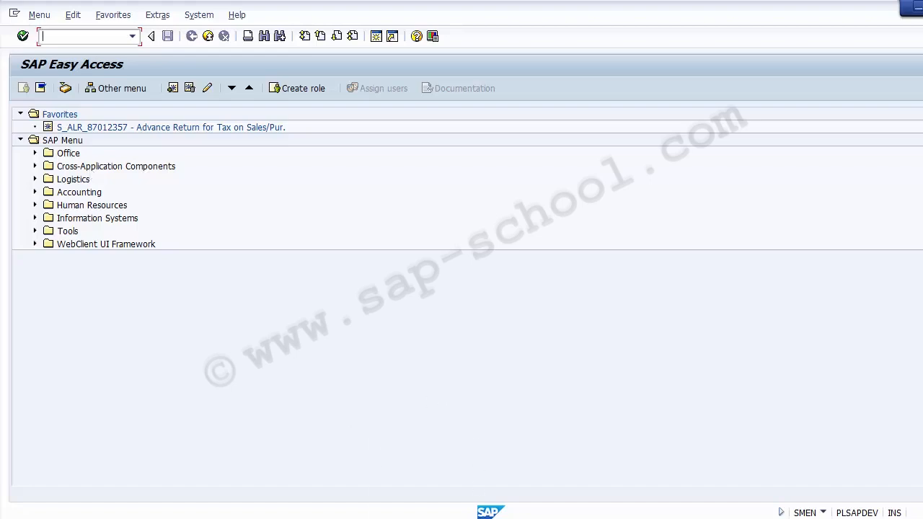
Step: Check the Create Report slide's menu path, then in SAP Easy Access expand Information Systems, Ad Hoc Reports, Report Painter and Report
{"action": "left_click", "coordinate": [466, 518]}
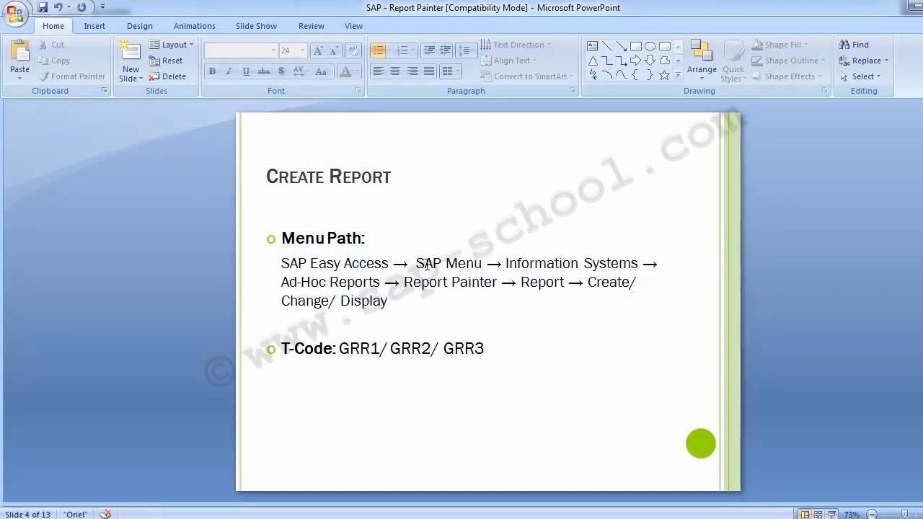
{"action": "key", "text": "alt+Tab"}
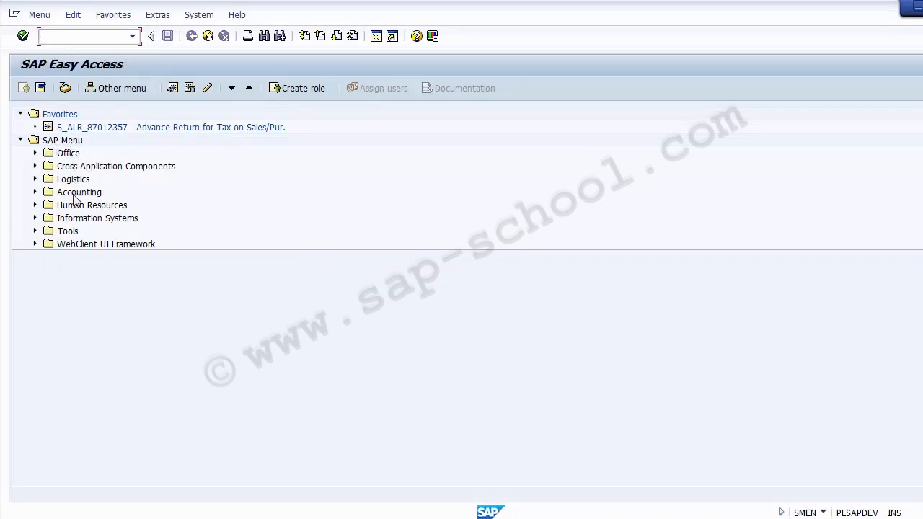
{"action": "left_click", "coordinate": [74, 221]}
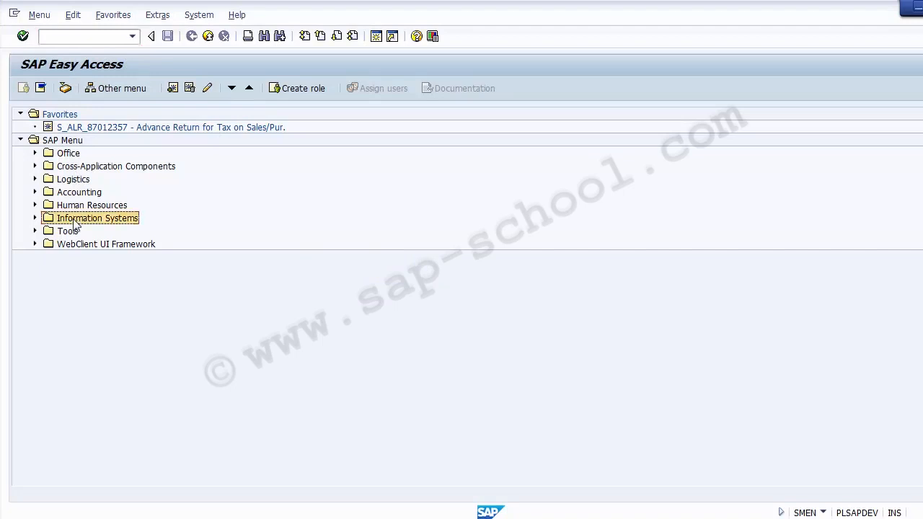
{"action": "left_click", "coordinate": [34, 218]}
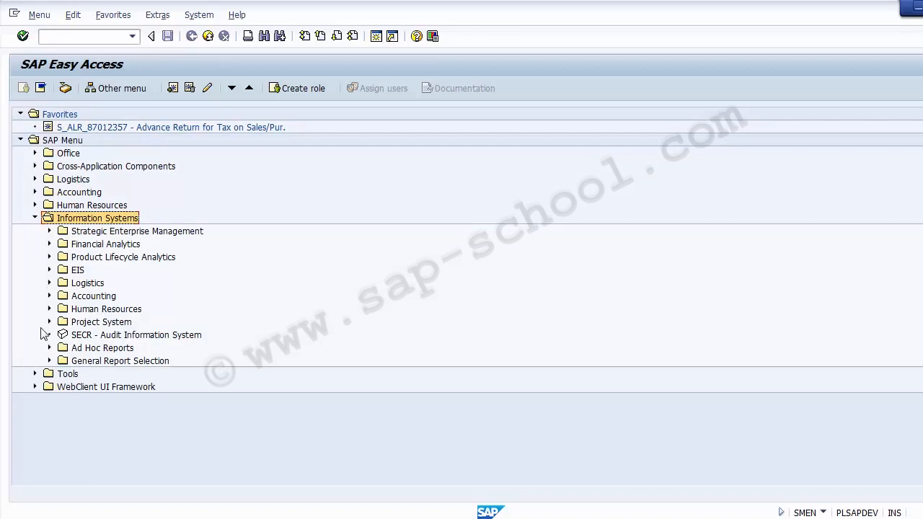
{"action": "left_click", "coordinate": [83, 349]}
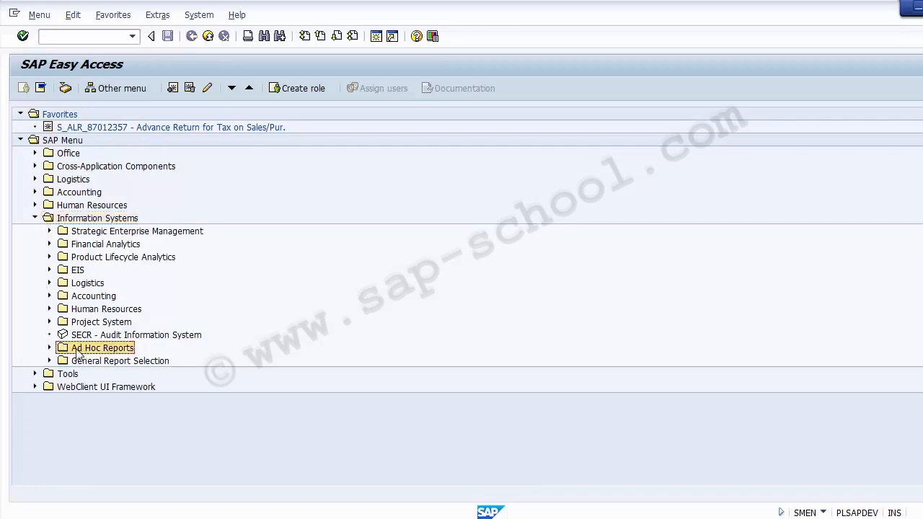
{"action": "left_click", "coordinate": [50, 348]}
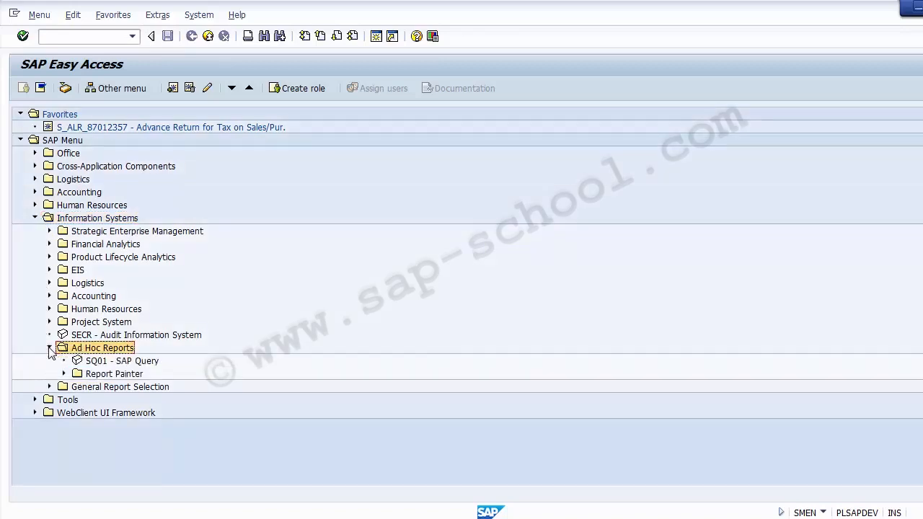
{"action": "left_click", "coordinate": [95, 375]}
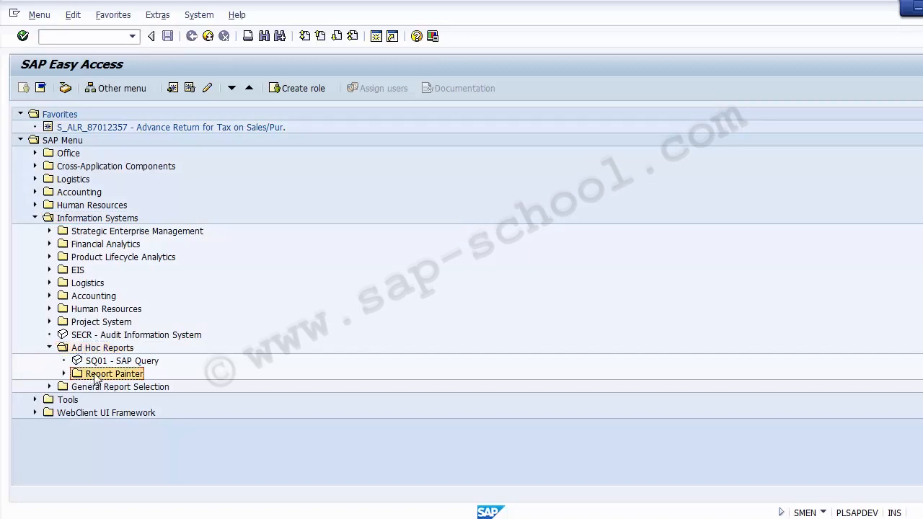
{"action": "left_click", "coordinate": [64, 375]}
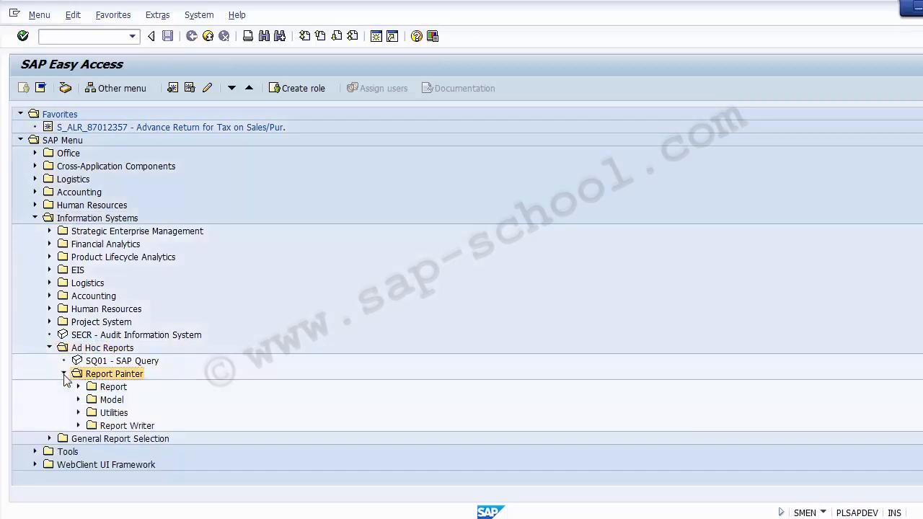
{"action": "left_click", "coordinate": [107, 388]}
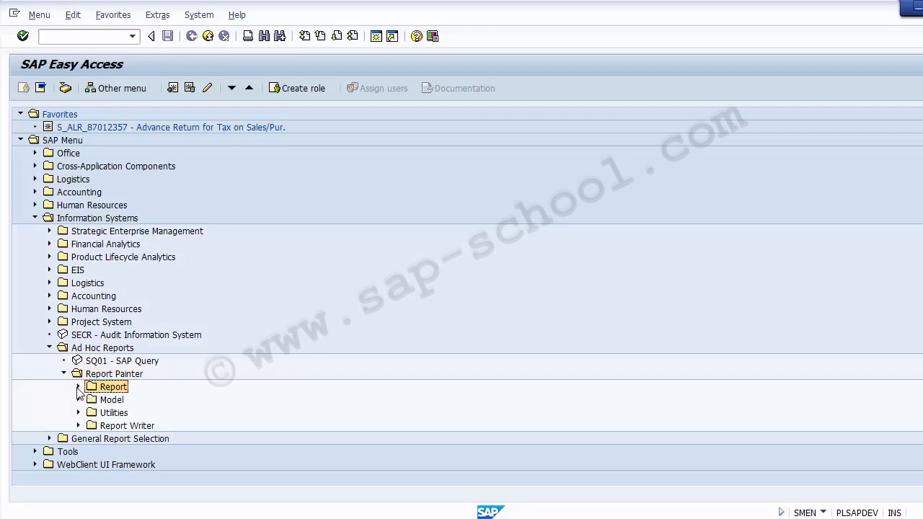
{"action": "left_click", "coordinate": [78, 387]}
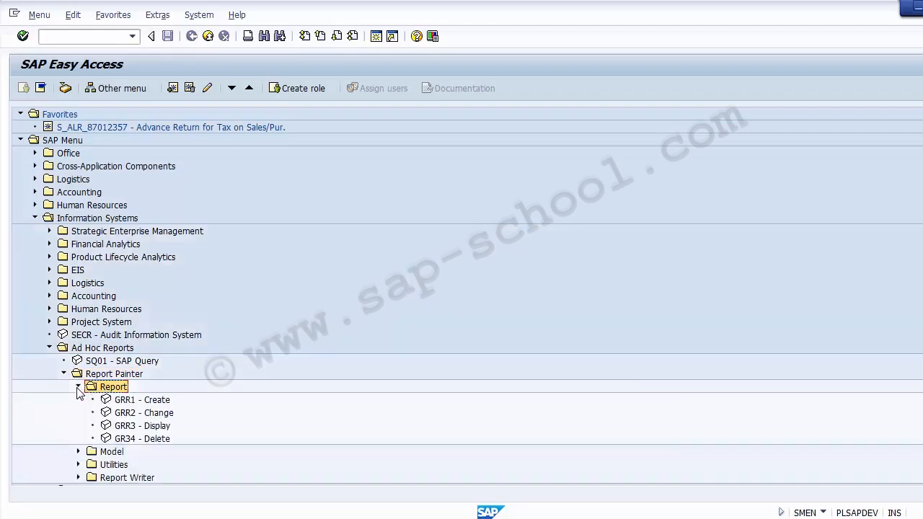
Step: Go through the Create, Change, Display and Delete transactions in the Report Painter's Report folder
{"action": "left_click", "coordinate": [160, 402]}
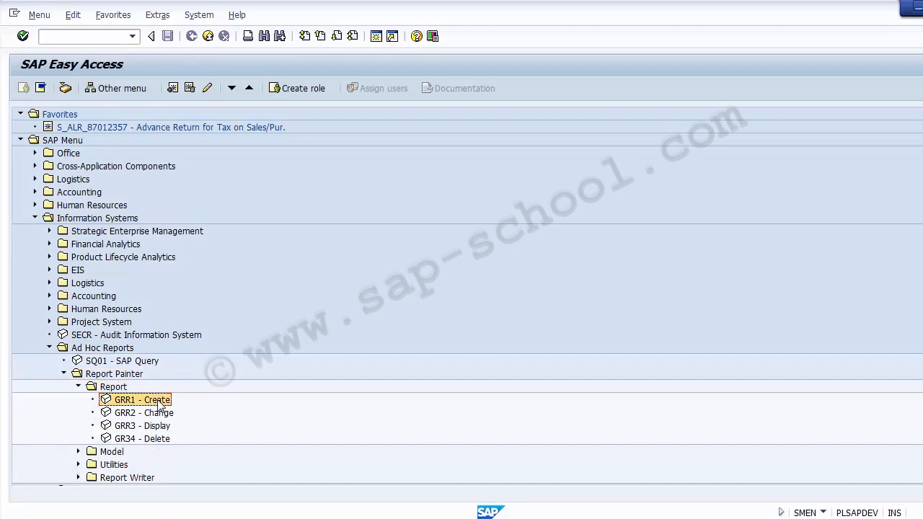
{"action": "key", "text": "Down"}
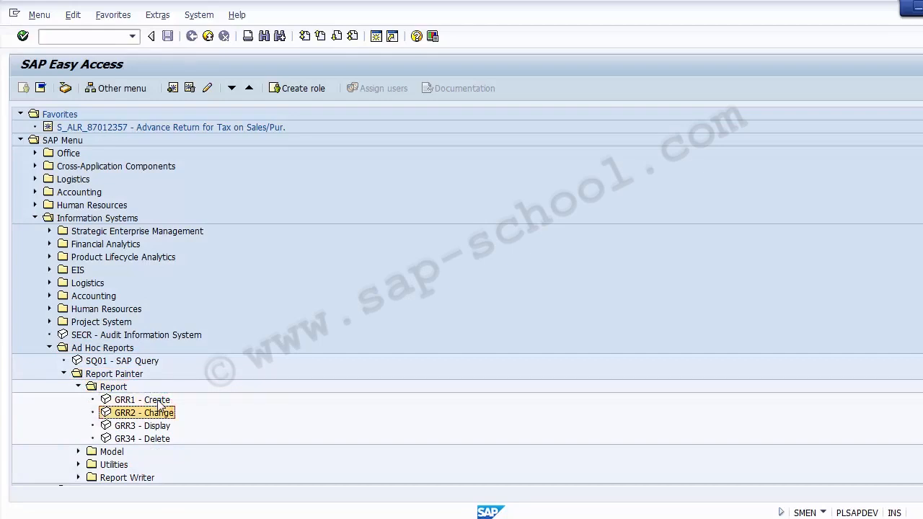
{"action": "key", "text": "Down"}
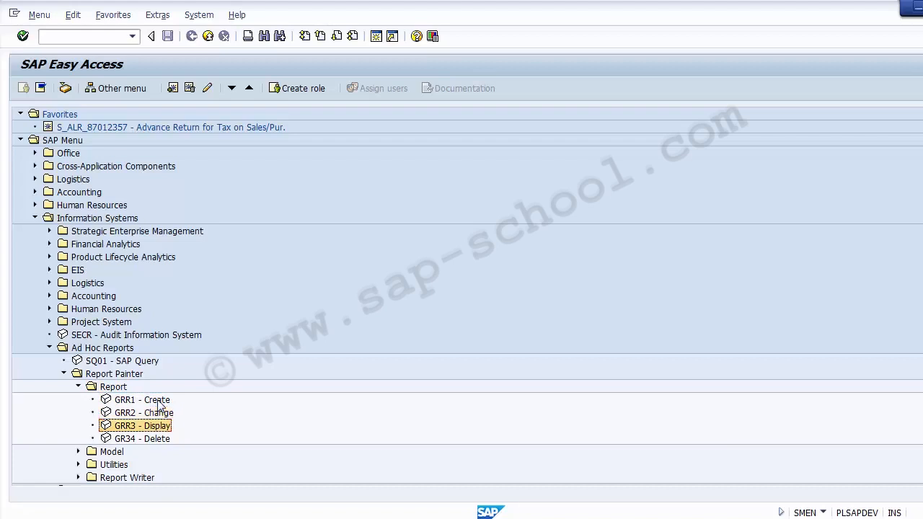
{"action": "key", "text": "Down"}
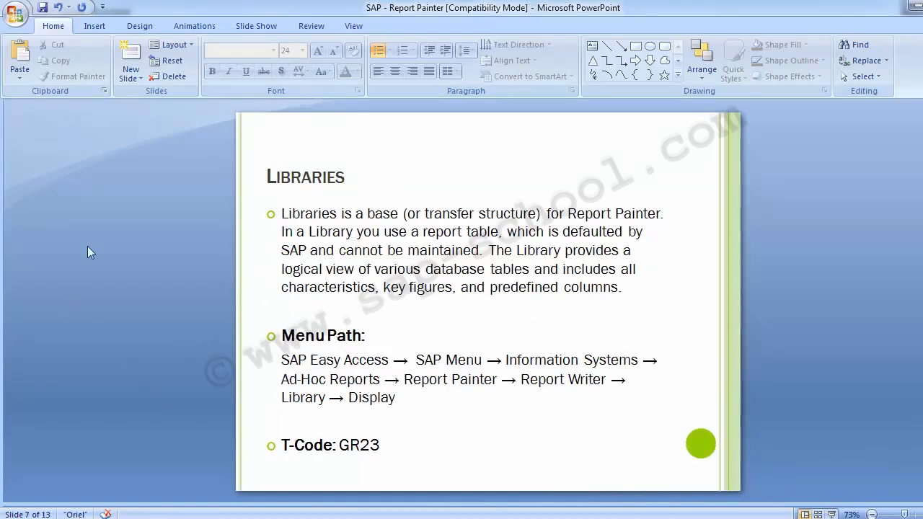
Step: Switch to the PowerPoint presentation and review the slides on Report Painter elements, report groups, libraries and variable creation
{"action": "scroll", "coordinate": [87, 246], "scroll_direction": "up", "scroll_amount": 2}
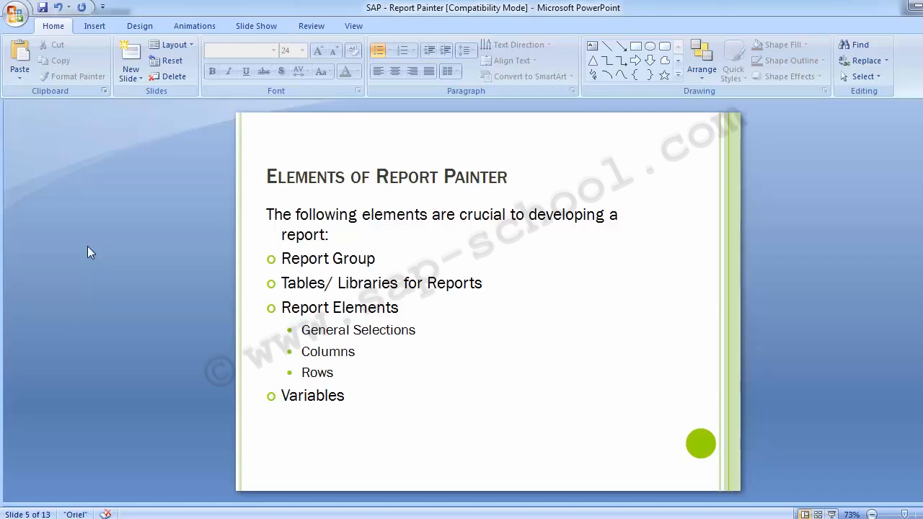
{"action": "key", "text": "Page_Down"}
{"action": "key", "text": "Page_Down"}
{"action": "key", "text": "Page_Down"}
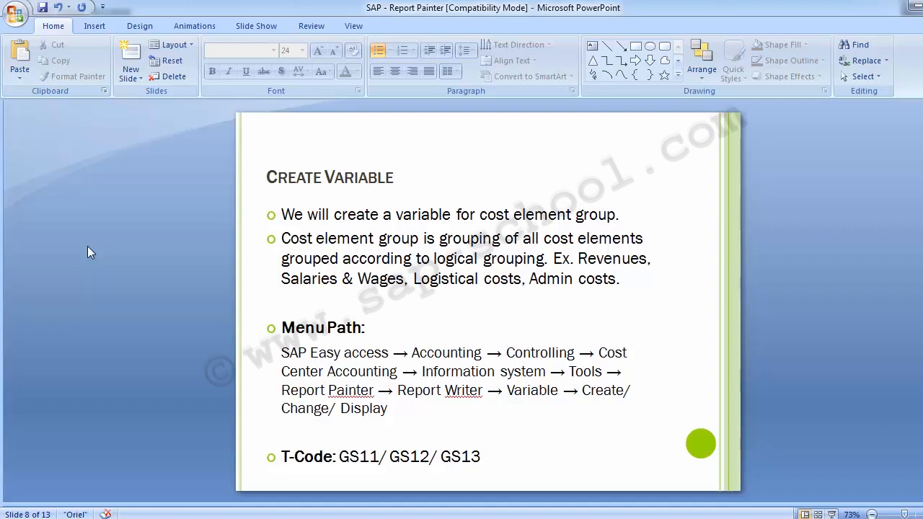
{"action": "key", "text": "Page_Up"}
{"action": "key", "text": "Page_Up"}
{"action": "key", "text": "Page_Up"}
{"action": "key", "text": "Page_Up"}
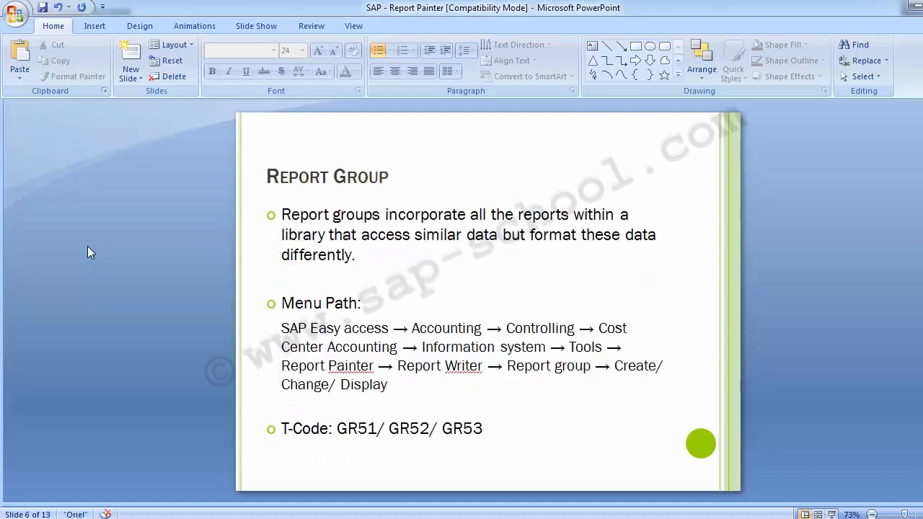
{"action": "key", "text": "Page_Down"}
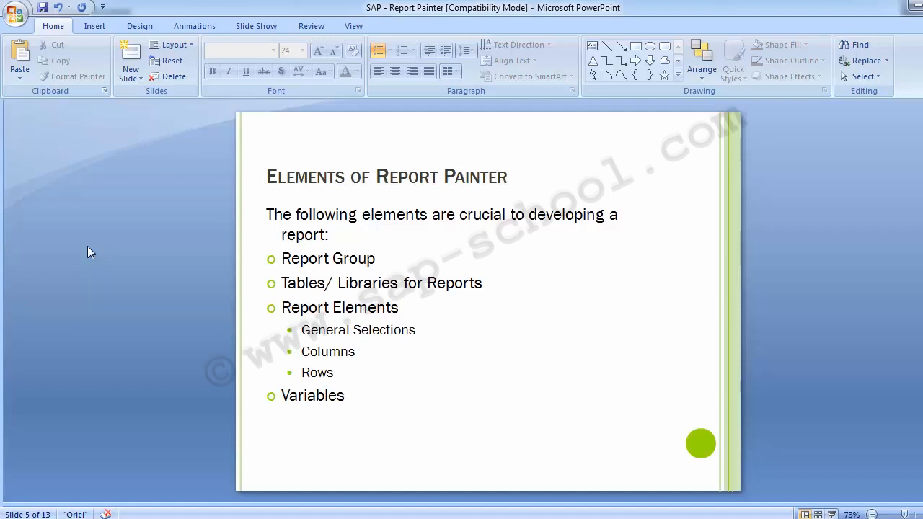
{"action": "key", "text": "Page_Down"}
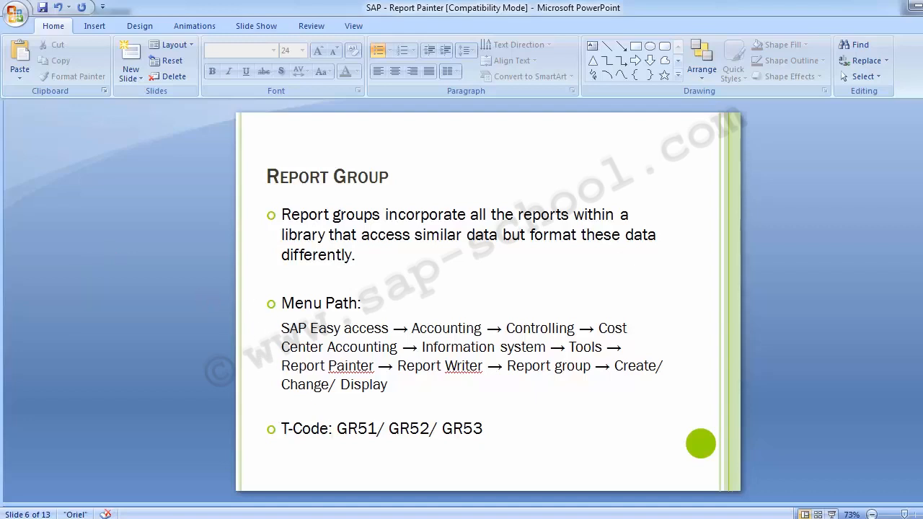
Step: Switch to SAP Easy Access, collapse the Information Systems folder, and check the menu path on the Report Group slide
{"action": "left_click", "coordinate": [414, 458]}
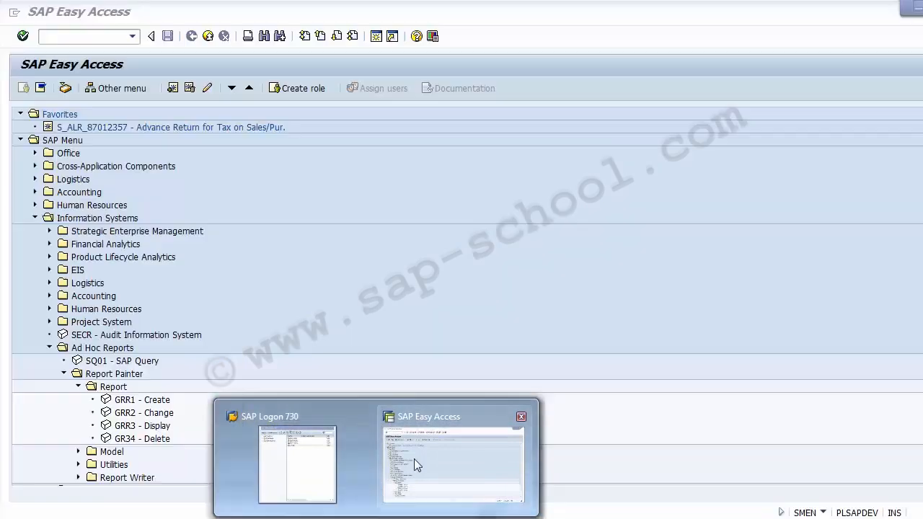
{"action": "left_click", "coordinate": [35, 217]}
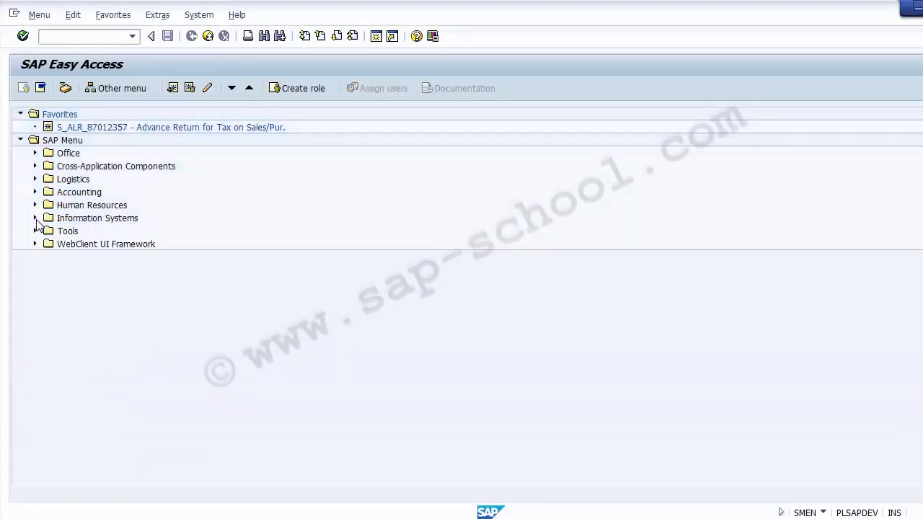
{"action": "key", "text": "alt+Tab"}
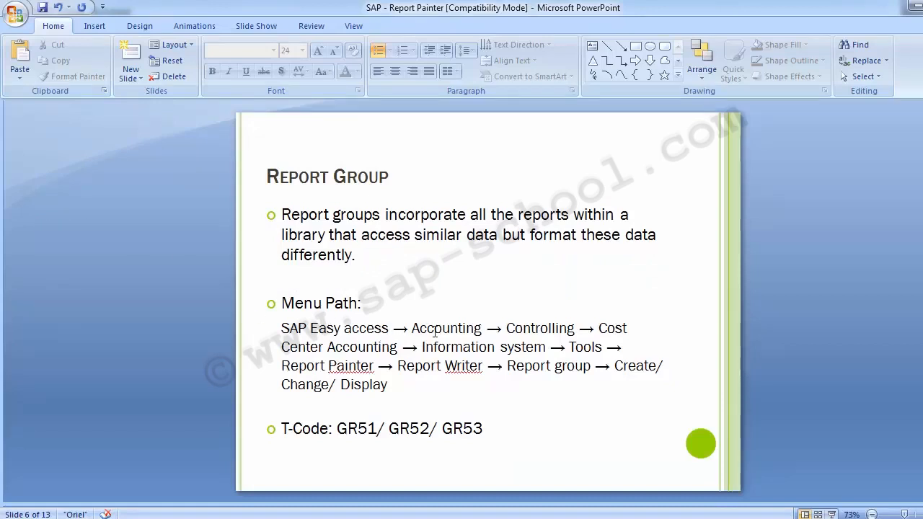
{"action": "key", "text": "alt+Tab"}
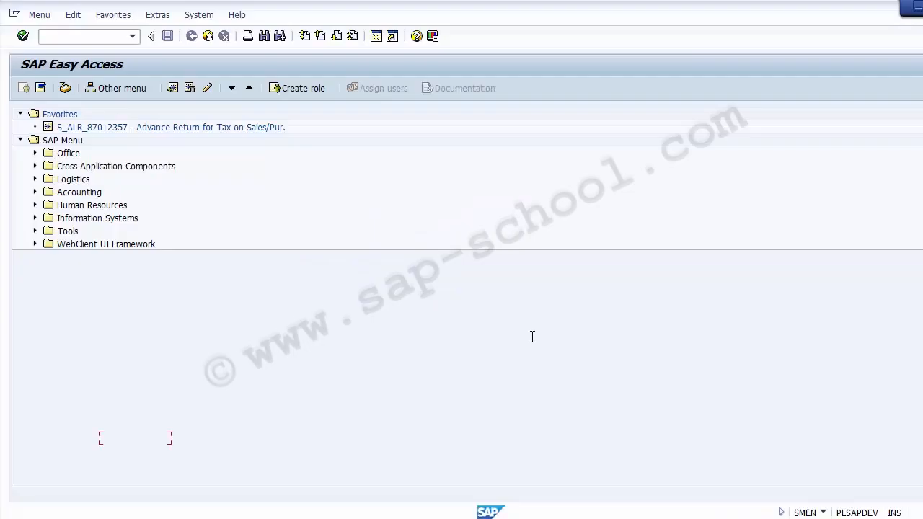
Step: Expand Accounting, Controlling and Cost Center Accounting in the SAP menu, and recheck the menu path on the Report Group slide
{"action": "left_click", "coordinate": [34, 192]}
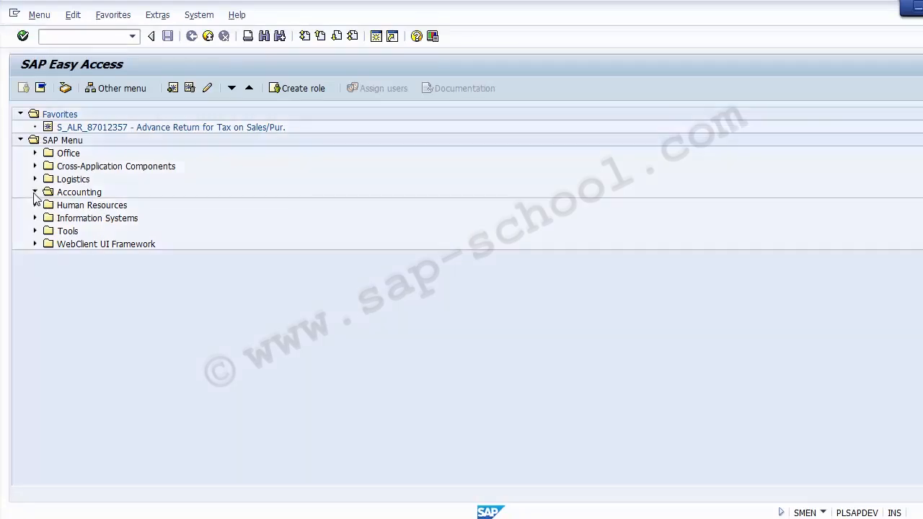
{"action": "left_click", "coordinate": [49, 231]}
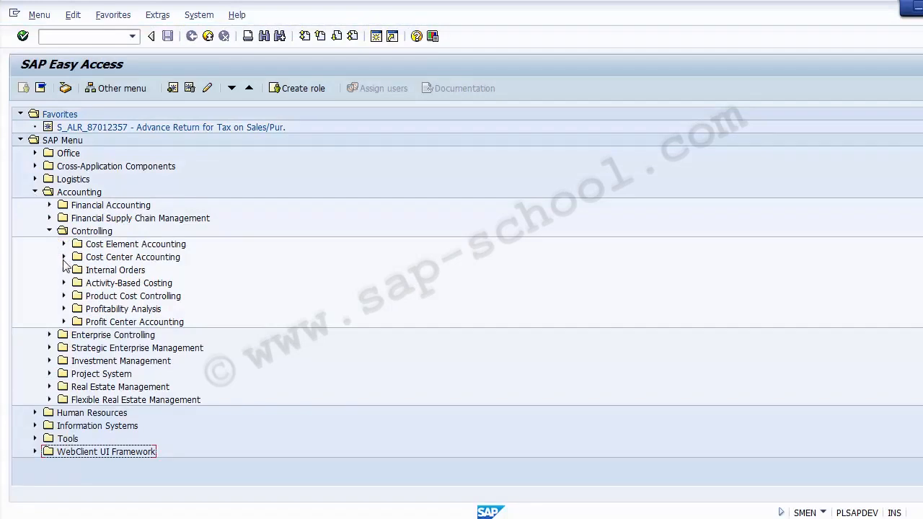
{"action": "left_click", "coordinate": [64, 258]}
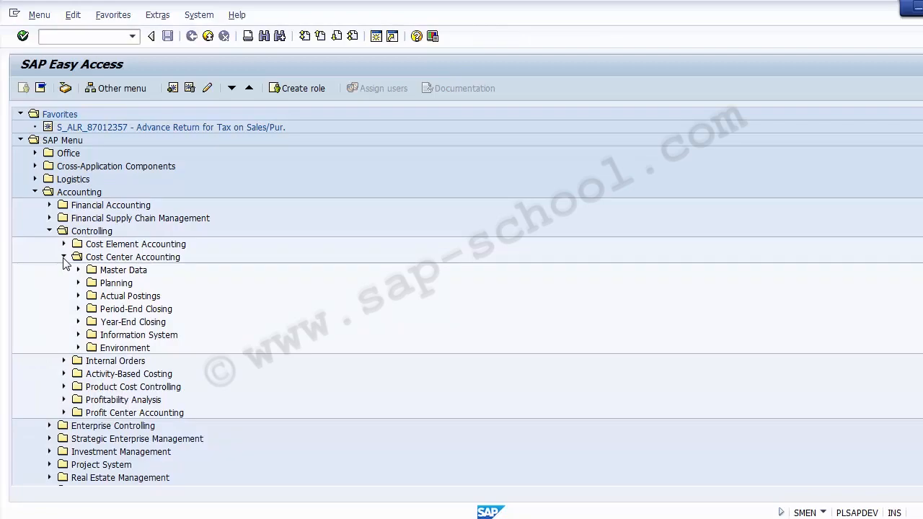
{"action": "key", "text": "alt+Tab"}
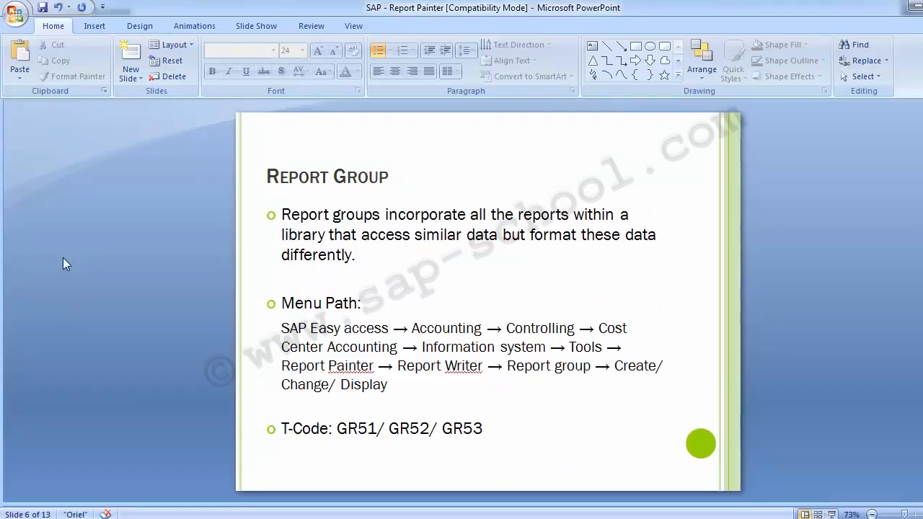
{"action": "key", "text": "alt+Tab"}
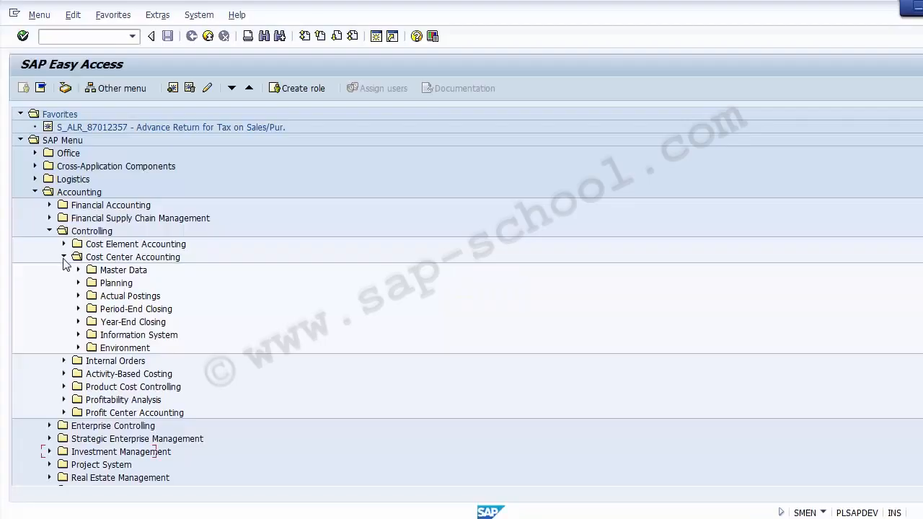
Step: Under Cost Center Accounting, expand Information System, Tools, Report Painter, Report Writer and Report Group, following the slide's menu path
{"action": "left_click", "coordinate": [79, 335]}
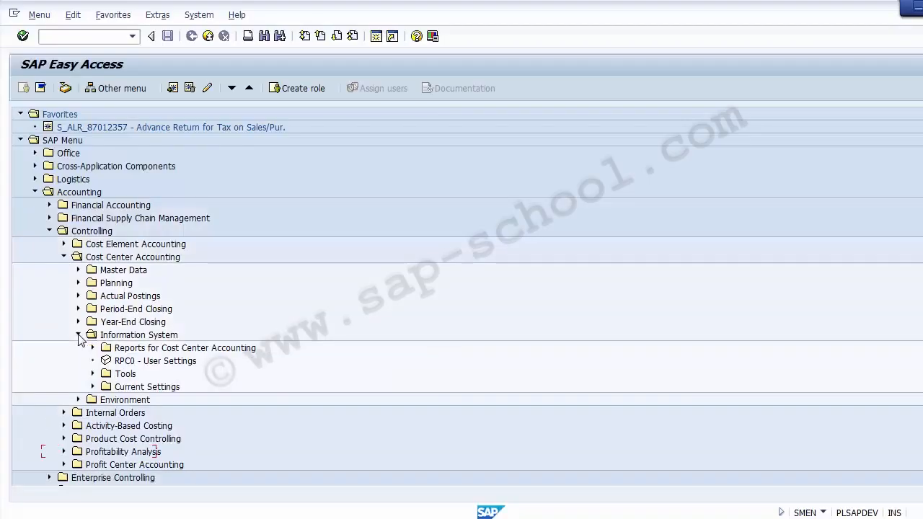
{"action": "left_click", "coordinate": [92, 375]}
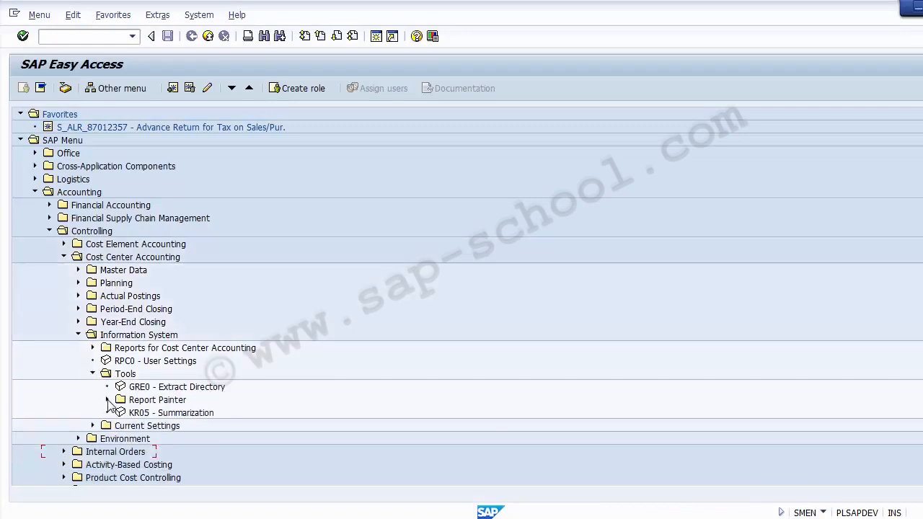
{"action": "left_click", "coordinate": [107, 400]}
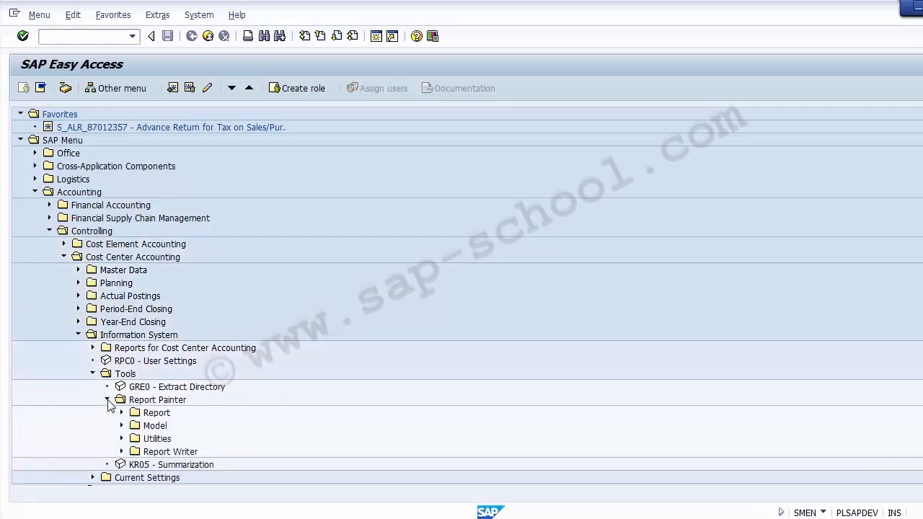
{"action": "key", "text": "alt+Tab"}
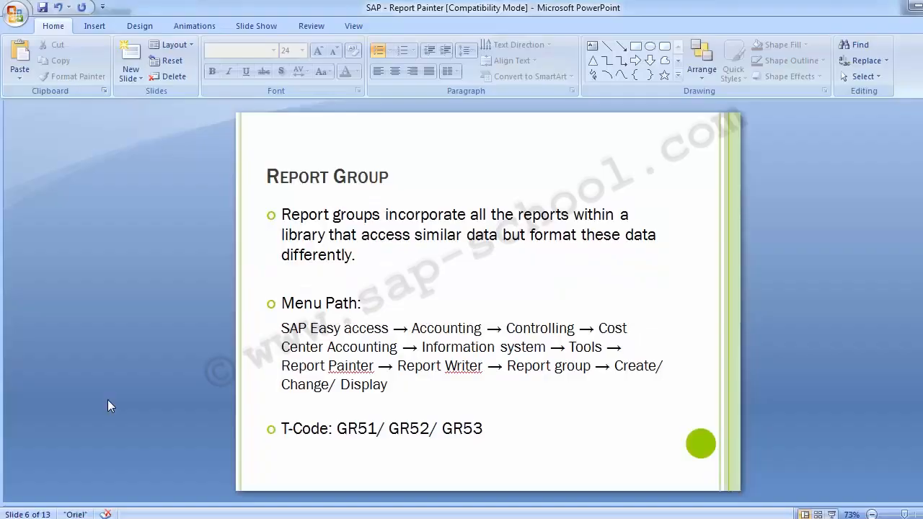
{"action": "key", "text": "alt+Tab"}
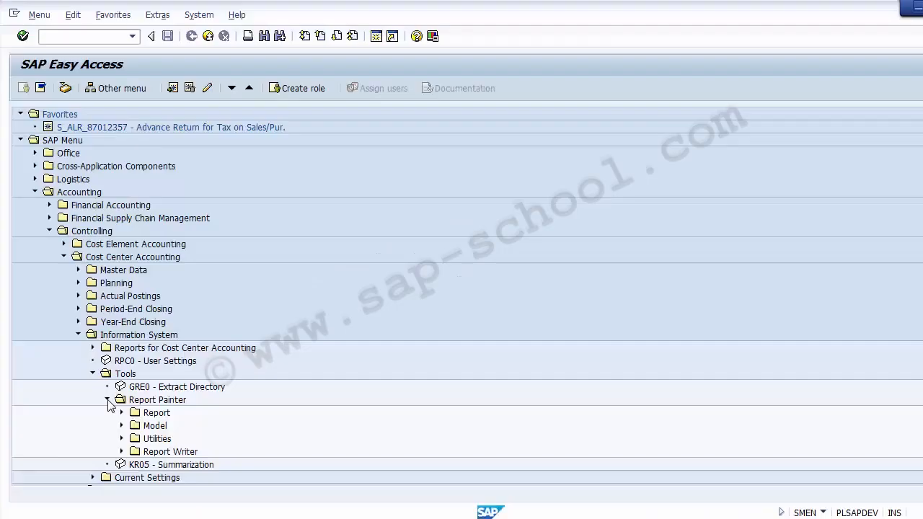
{"action": "left_click", "coordinate": [121, 451]}
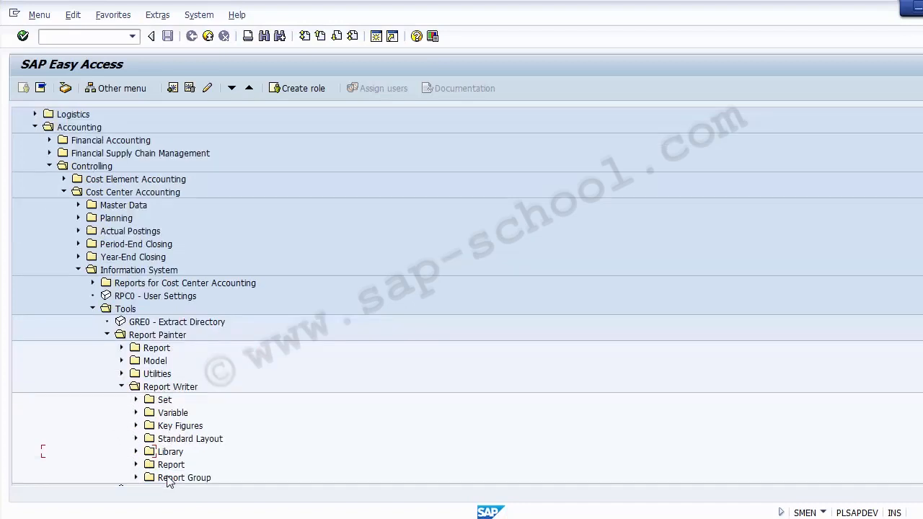
{"action": "left_click", "coordinate": [135, 479]}
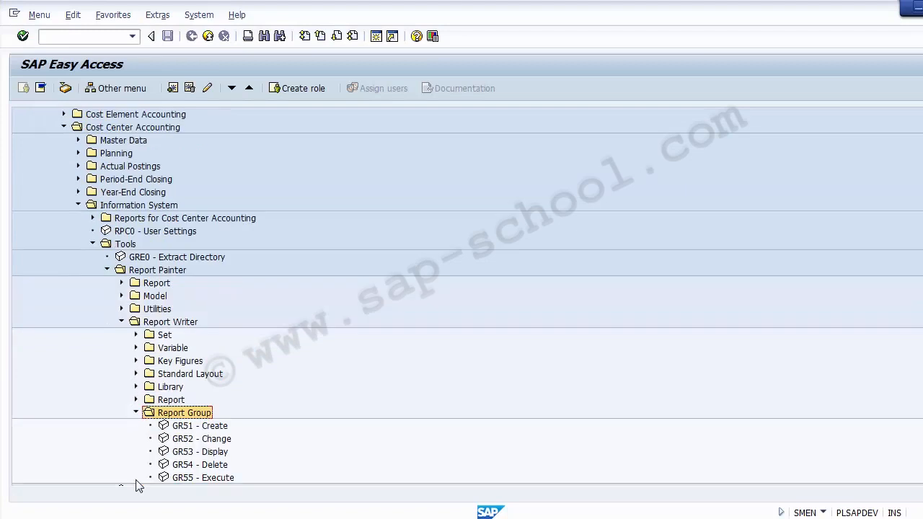
Step: Retrace the menu path from Cost Center Accounting through Information System, Tools, Report Painter and Report Writer to Report Group
{"action": "left_click", "coordinate": [130, 129]}
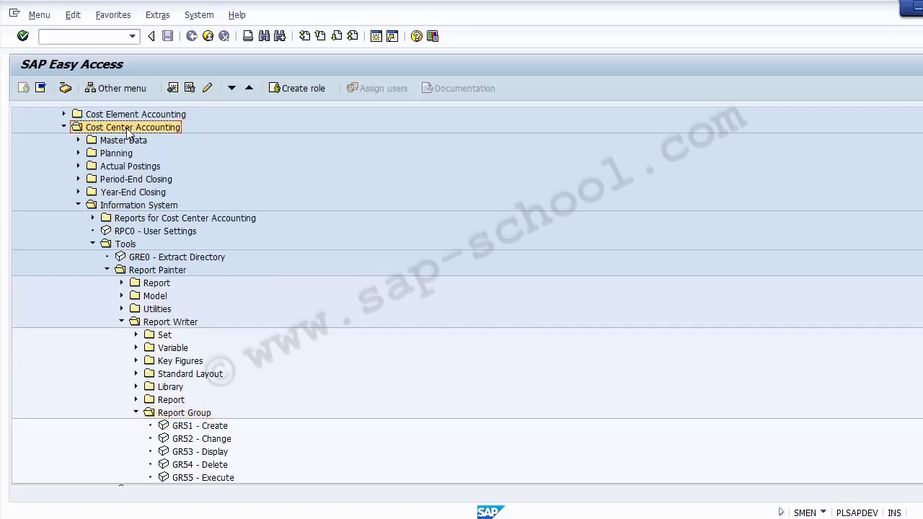
{"action": "left_click", "coordinate": [132, 207]}
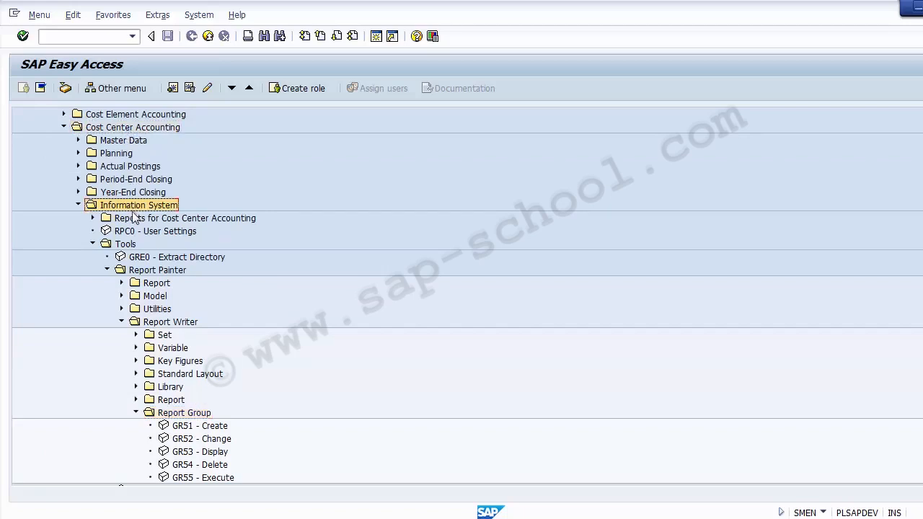
{"action": "left_click", "coordinate": [129, 244]}
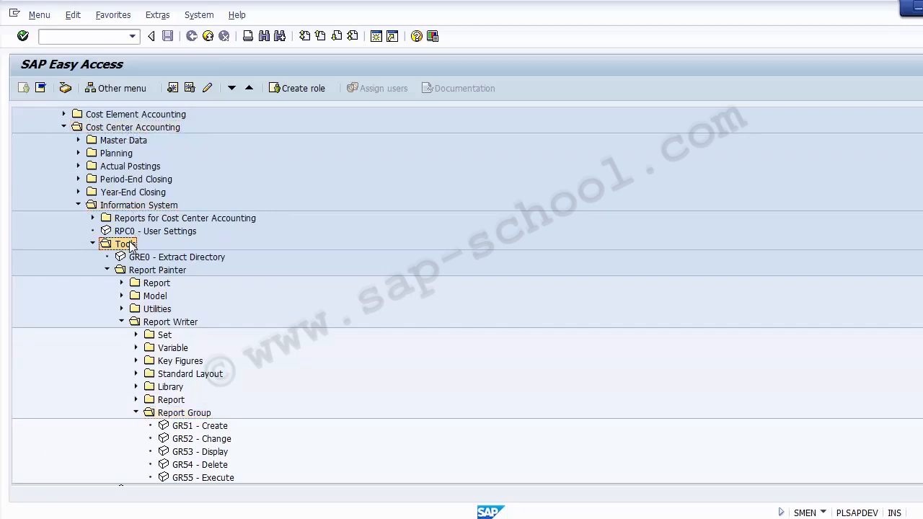
{"action": "left_click", "coordinate": [147, 272]}
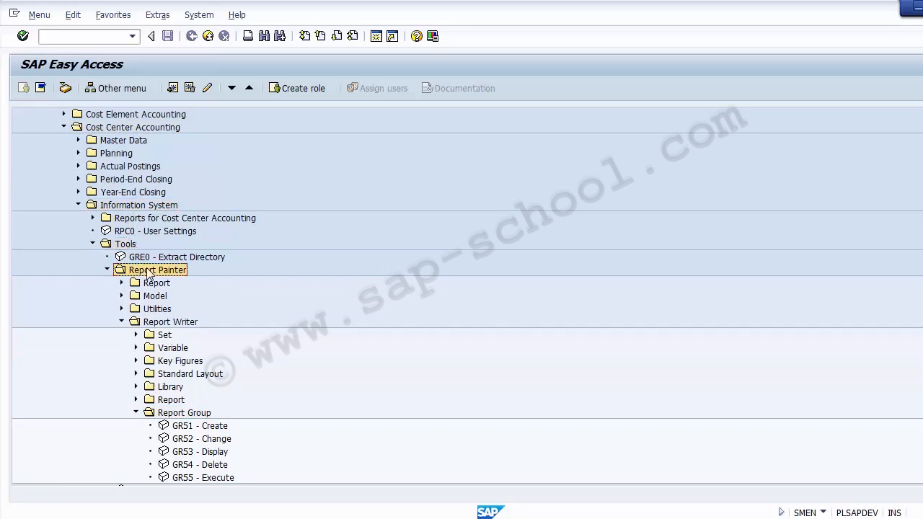
{"action": "left_click", "coordinate": [160, 323]}
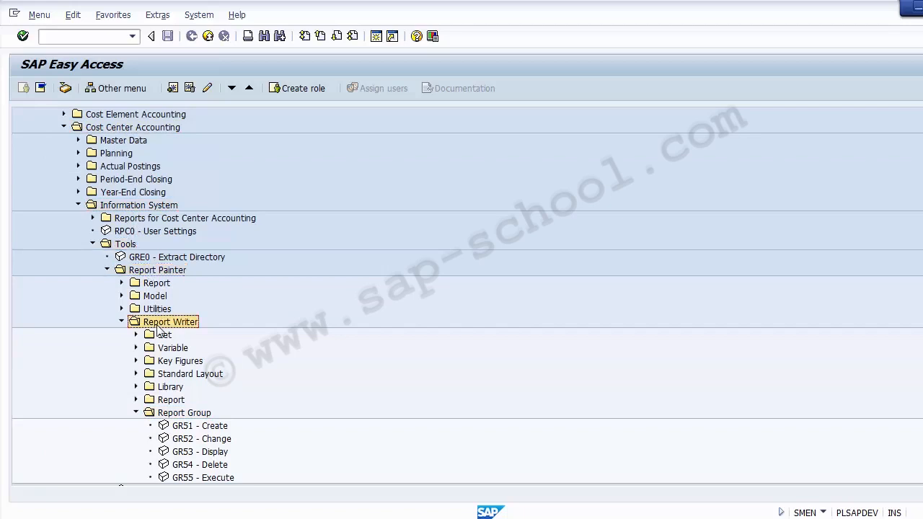
{"action": "left_click", "coordinate": [172, 417]}
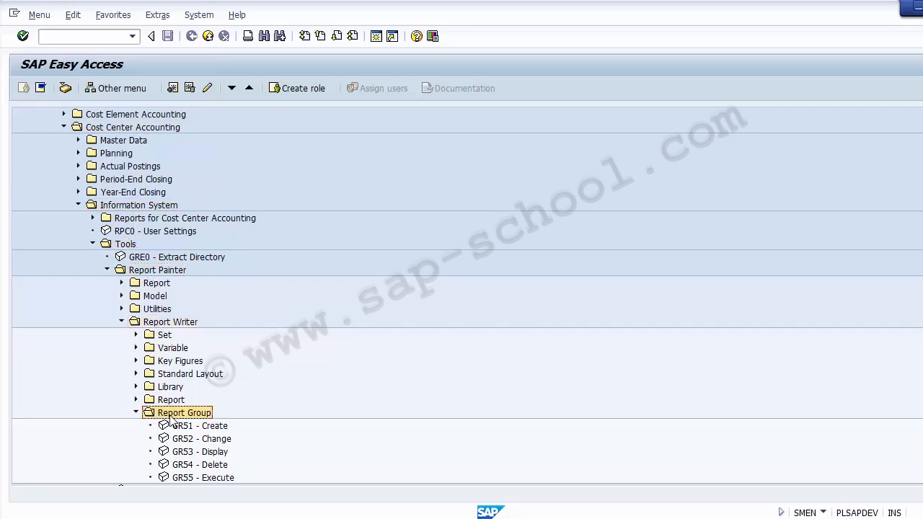
Step: Go through the Create, Change, Display, Delete and Execute transactions GR51 to GR55 in the Report Group folder
{"action": "left_click", "coordinate": [204, 430]}
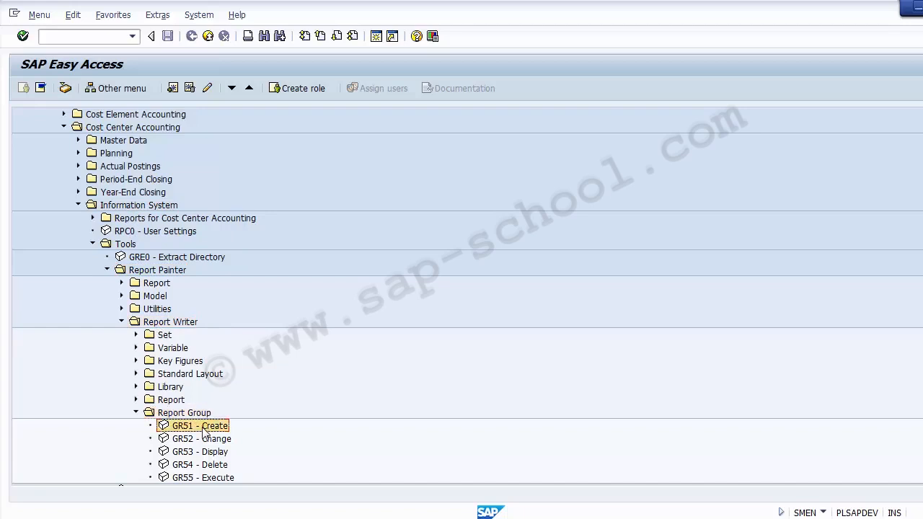
{"action": "key", "text": "Down"}
{"action": "key", "text": "Down"}
{"action": "key", "text": "Down"}
{"action": "key", "text": "Down"}
{"action": "key", "text": "Up"}
{"action": "key", "text": "Up"}
{"action": "key", "text": "Up"}
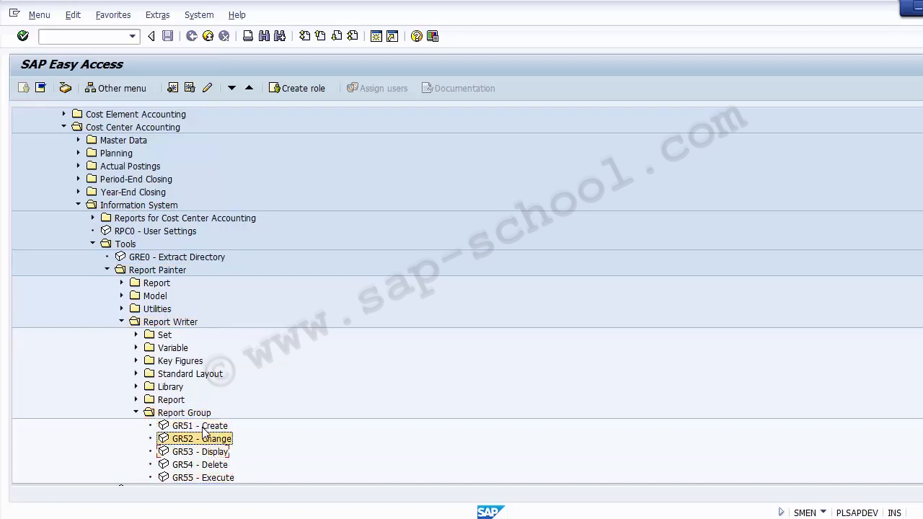
{"action": "key", "text": "Up"}
{"action": "key", "text": "Up"}
{"action": "key", "text": "Down"}
{"action": "key", "text": "Down"}
{"action": "key", "text": "Down"}
{"action": "key", "text": "Down"}
{"action": "key", "text": "Down"}
{"action": "key", "text": "Down"}
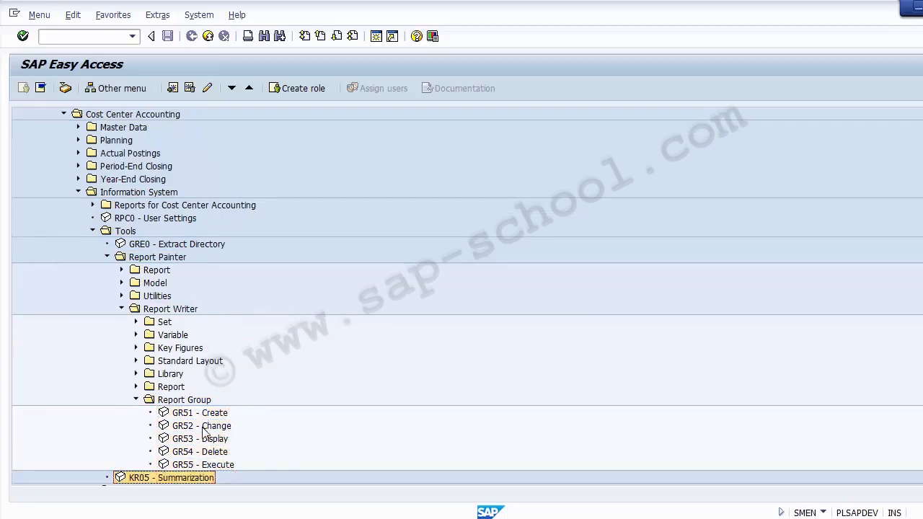
{"action": "key", "text": "Up"}
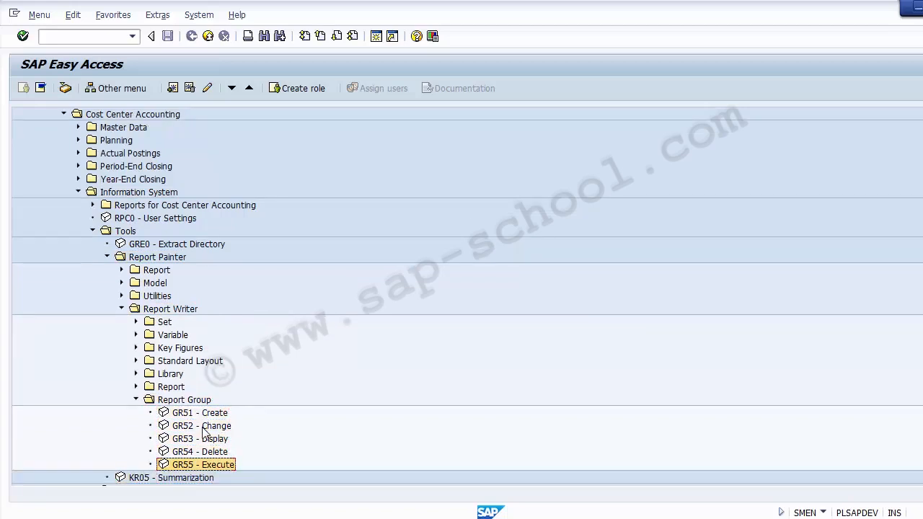
Step: Start the GR55 Execute transaction and open the list of possible entries for Report Group
{"action": "double_click", "coordinate": [185, 467]}
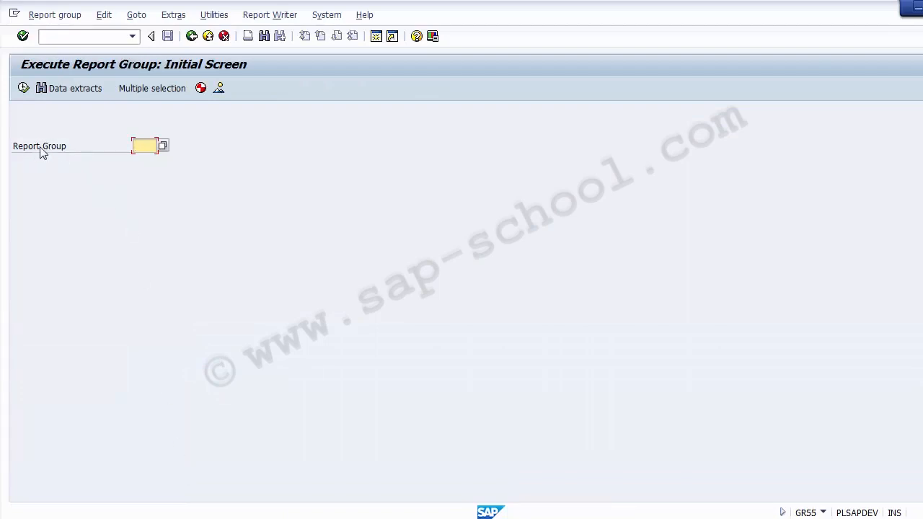
{"action": "left_click", "coordinate": [163, 147]}
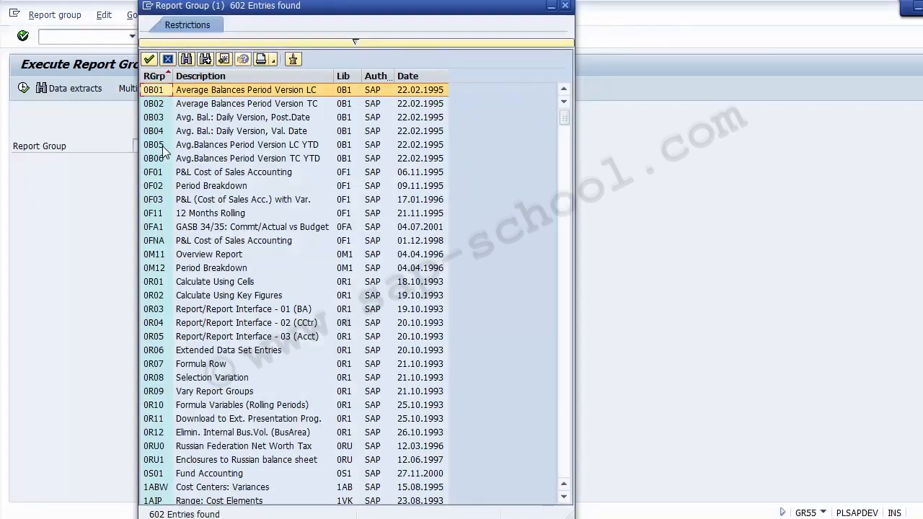
Step: Browse down the Report Group value list through the 0-, 1-, 2- and 3-series entries, reading their codes and descriptions
{"action": "key", "text": "Down"}
{"action": "key", "text": "Down"}
{"action": "key", "text": "Down"}
{"action": "key", "text": "Down"}
{"action": "key", "text": "Down"}
{"action": "key", "text": "Down"}
{"action": "key", "text": "Down"}
{"action": "key", "text": "Down"}
{"action": "key", "text": "Down"}
{"action": "key", "text": "Down"}
{"action": "key", "text": "Down"}
{"action": "key", "text": "Down"}
{"action": "key", "text": "Down"}
{"action": "key", "text": "Down"}
{"action": "key", "text": "Down"}
{"action": "key", "text": "Down"}
{"action": "key", "text": "Down"}
{"action": "key", "text": "Down"}
{"action": "key", "text": "Down"}
{"action": "key", "text": "Down"}
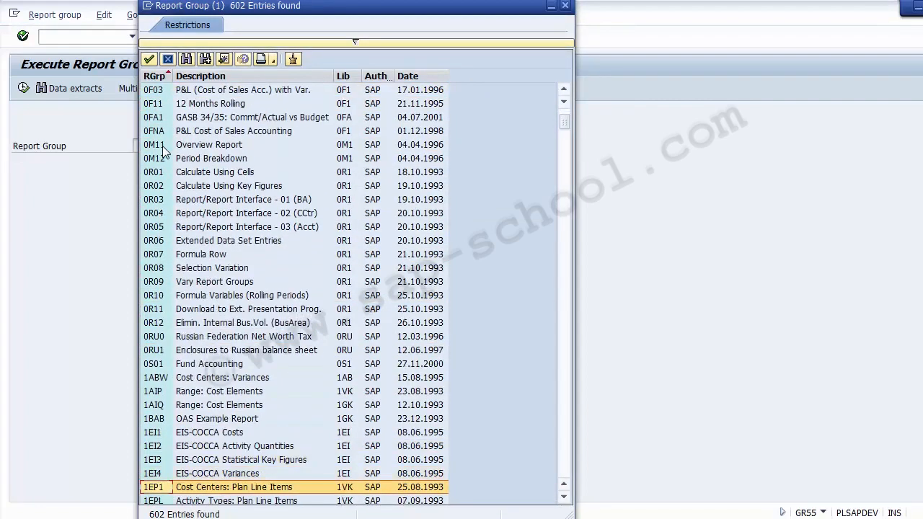
{"action": "key", "text": "Down"}
{"action": "key", "text": "Down"}
{"action": "key", "text": "Down"}
{"action": "key", "text": "Down"}
{"action": "key", "text": "Down"}
{"action": "key", "text": "Down"}
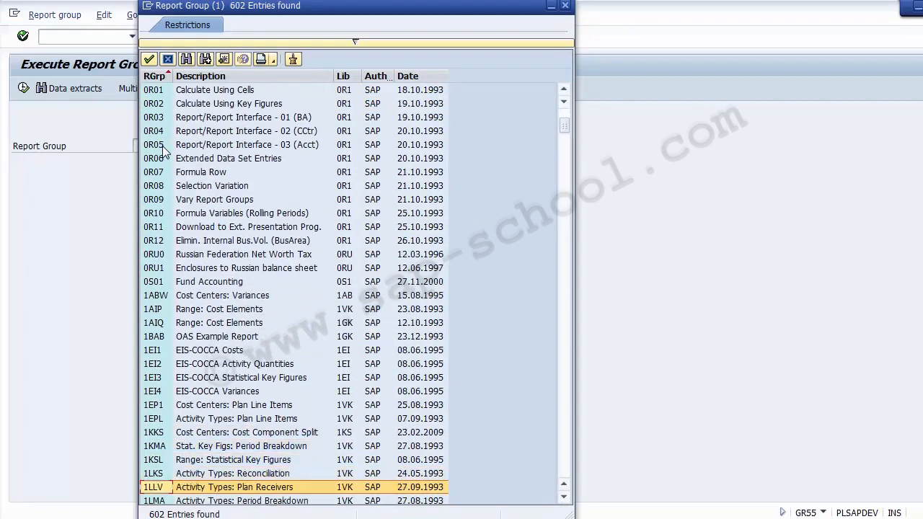
{"action": "key", "text": "Down"}
{"action": "key", "text": "Down"}
{"action": "key", "text": "Down"}
{"action": "key", "text": "Down"}
{"action": "key", "text": "Down"}
{"action": "key", "text": "Down"}
{"action": "key", "text": "Down"}
{"action": "key", "text": "Down"}
{"action": "key", "text": "Down"}
{"action": "key", "text": "Down"}
{"action": "key", "text": "Down"}
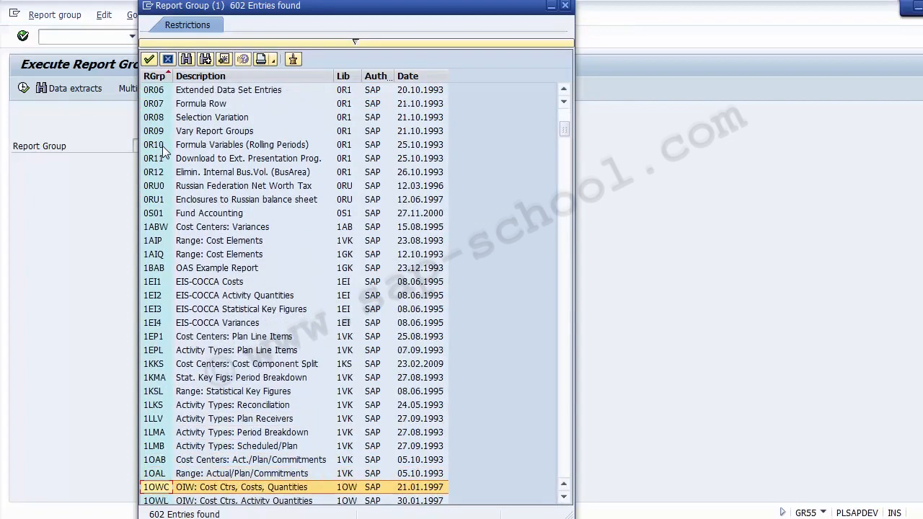
{"action": "key", "text": "Down"}
{"action": "key", "text": "Down"}
{"action": "key", "text": "Down"}
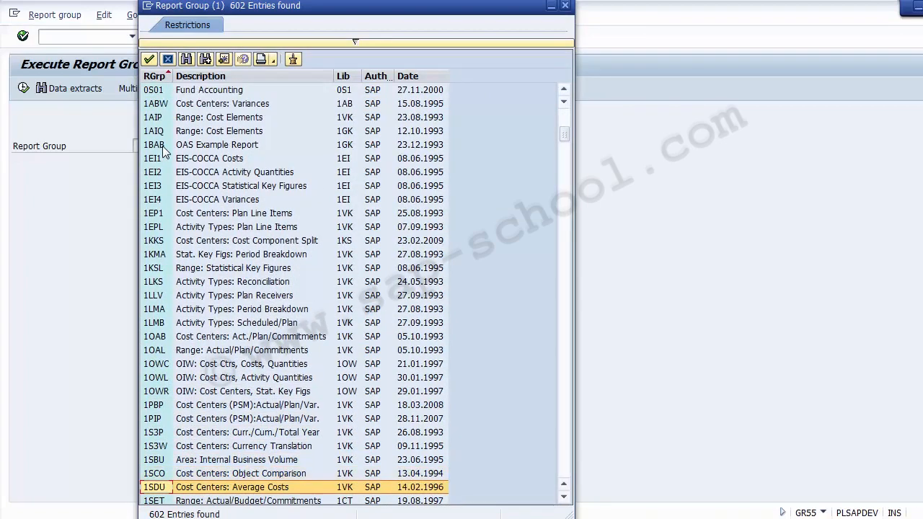
{"action": "key", "text": "Down"}
{"action": "key", "text": "Down"}
{"action": "key", "text": "Down"}
{"action": "key", "text": "Down"}
{"action": "key", "text": "Down"}
{"action": "key", "text": "Down"}
{"action": "key", "text": "Down"}
{"action": "key", "text": "Down"}
{"action": "key", "text": "Down"}
{"action": "key", "text": "Down"}
{"action": "key", "text": "Down"}
{"action": "key", "text": "Down"}
{"action": "key", "text": "Down"}
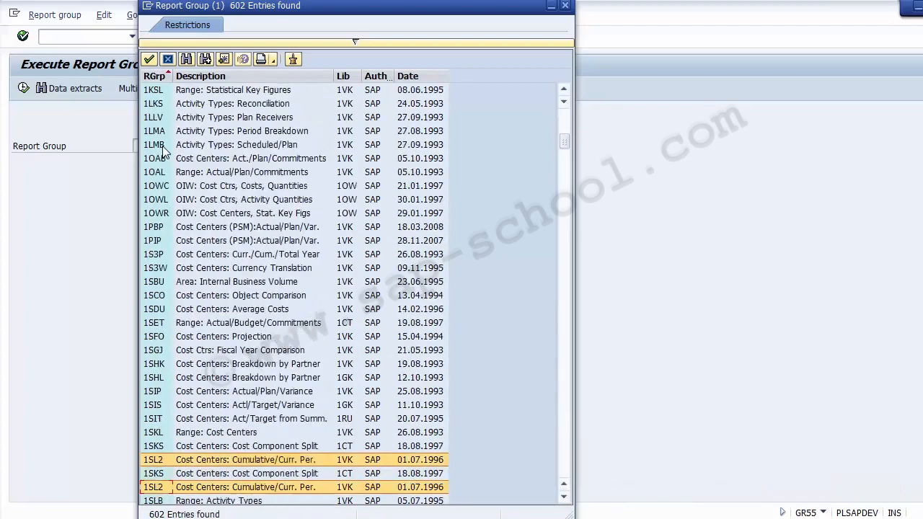
{"action": "key", "text": "Down"}
{"action": "key", "text": "Down"}
{"action": "key", "text": "Down"}
{"action": "key", "text": "Down"}
{"action": "key", "text": "Down"}
{"action": "key", "text": "Down"}
{"action": "key", "text": "Down"}
{"action": "key", "text": "Down"}
{"action": "key", "text": "Down"}
{"action": "key", "text": "Down"}
{"action": "key", "text": "Down"}
{"action": "key", "text": "Down"}
{"action": "key", "text": "Down"}
{"action": "key", "text": "Down"}
{"action": "key", "text": "Down"}
{"action": "key", "text": "Down"}
{"action": "key", "text": "Down"}
{"action": "key", "text": "Down"}
{"action": "key", "text": "Down"}
{"action": "key", "text": "Down"}
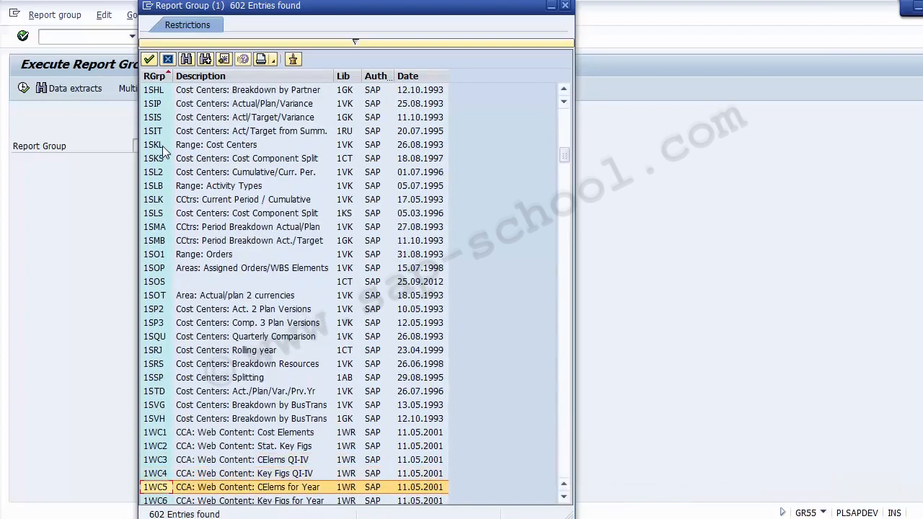
{"action": "key", "text": "Down"}
{"action": "key", "text": "Down"}
{"action": "key", "text": "Down"}
{"action": "key", "text": "Down"}
{"action": "key", "text": "Down"}
{"action": "key", "text": "Down"}
{"action": "key", "text": "Down"}
{"action": "key", "text": "Down"}
{"action": "key", "text": "Down"}
{"action": "key", "text": "Down"}
{"action": "key", "text": "Down"}
{"action": "key", "text": "Down"}
{"action": "key", "text": "Down"}
{"action": "key", "text": "Down"}
{"action": "key", "text": "Down"}
{"action": "key", "text": "Down"}
{"action": "key", "text": "Down"}
{"action": "key", "text": "Down"}
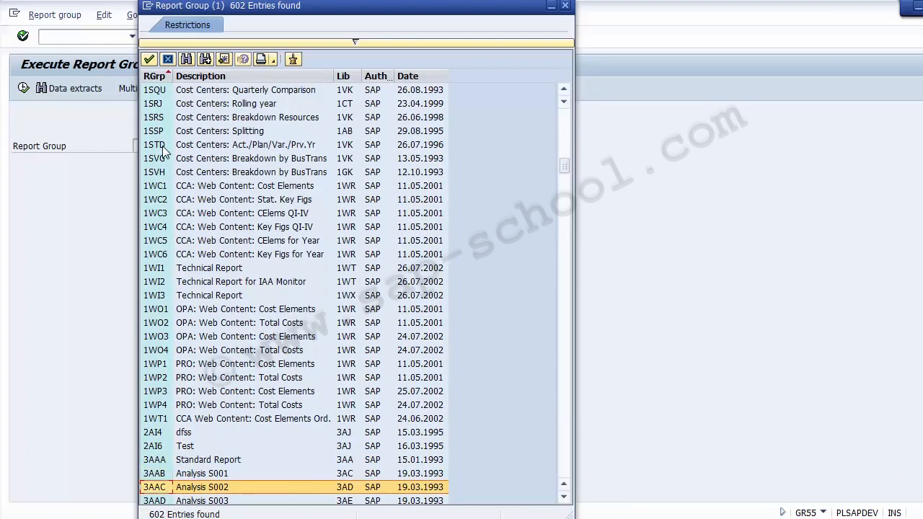
Step: Choose report group 1SIP, Cost Centers: Actual/Plan/Variance, as the report group for execution
{"action": "key", "text": "Up"}
{"action": "key", "text": "Up"}
{"action": "key", "text": "Up"}
{"action": "key", "text": "Up"}
{"action": "key", "text": "Up"}
{"action": "key", "text": "Up"}
{"action": "key", "text": "Up"}
{"action": "key", "text": "Up"}
{"action": "key", "text": "Up"}
{"action": "key", "text": "Up"}
{"action": "key", "text": "Up"}
{"action": "key", "text": "Up"}
{"action": "key", "text": "Up"}
{"action": "key", "text": "Up"}
{"action": "key", "text": "Up"}
{"action": "key", "text": "Up"}
{"action": "key", "text": "Up"}
{"action": "key", "text": "Up"}
{"action": "key", "text": "Up"}
{"action": "key", "text": "Up"}
{"action": "key", "text": "Up"}
{"action": "key", "text": "Up"}
{"action": "key", "text": "Up"}
{"action": "key", "text": "Up"}
{"action": "key", "text": "Up"}
{"action": "key", "text": "Up"}
{"action": "key", "text": "Up"}
{"action": "key", "text": "Up"}
{"action": "key", "text": "Up"}
{"action": "key", "text": "Up"}
{"action": "key", "text": "Up"}
{"action": "key", "text": "Up"}
{"action": "key", "text": "Up"}
{"action": "key", "text": "Up"}
{"action": "key", "text": "Up"}
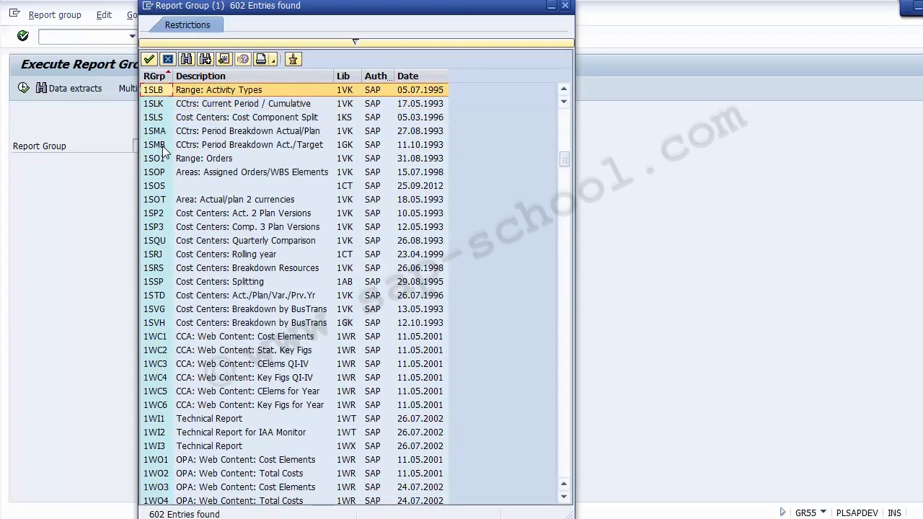
{"action": "key", "text": "Up"}
{"action": "key", "text": "Up"}
{"action": "key", "text": "Up"}
{"action": "key", "text": "Up"}
{"action": "key", "text": "Up"}
{"action": "key", "text": "Up"}
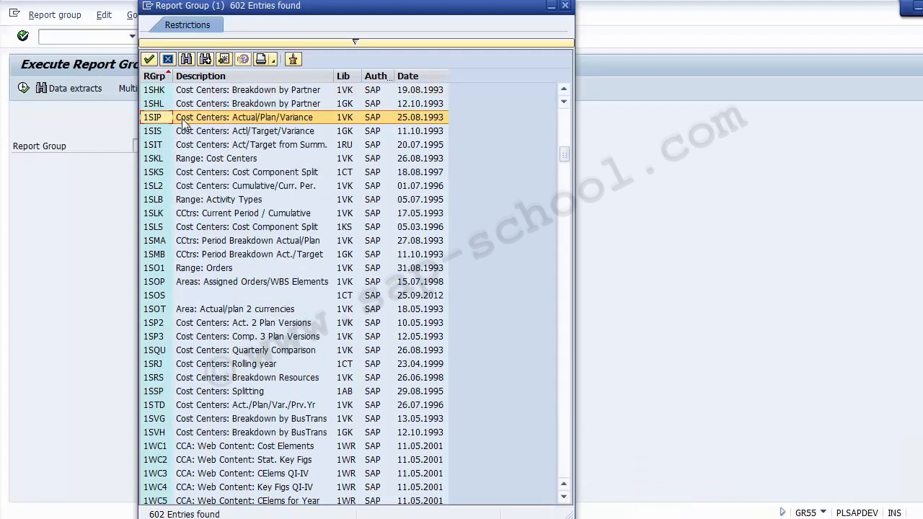
{"action": "double_click", "coordinate": [231, 119]}
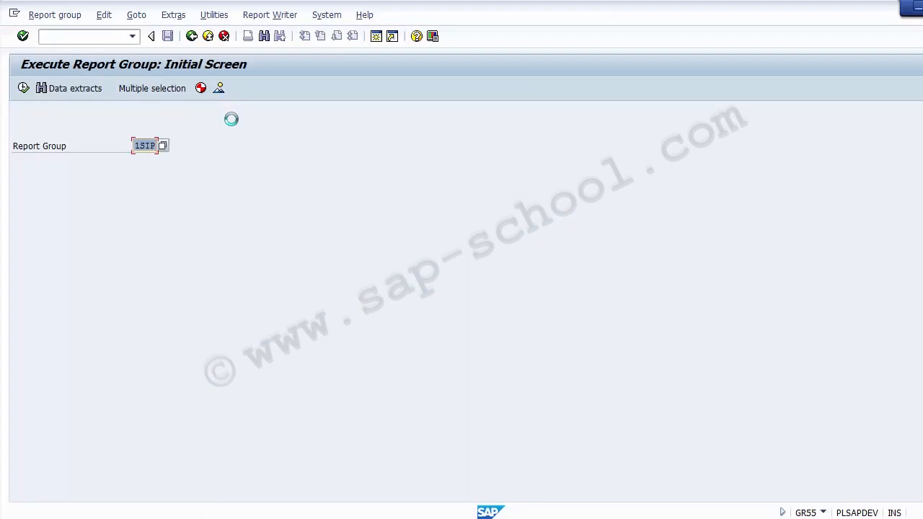
Step: Execute report group 1SIP to view its selection screen, and return to the initial screen
{"action": "left_click", "coordinate": [24, 90]}
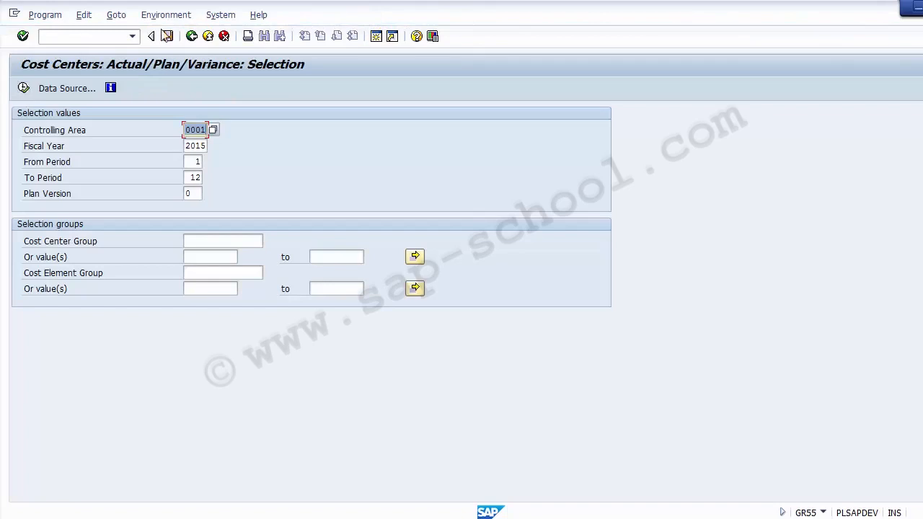
{"action": "left_click", "coordinate": [188, 37]}
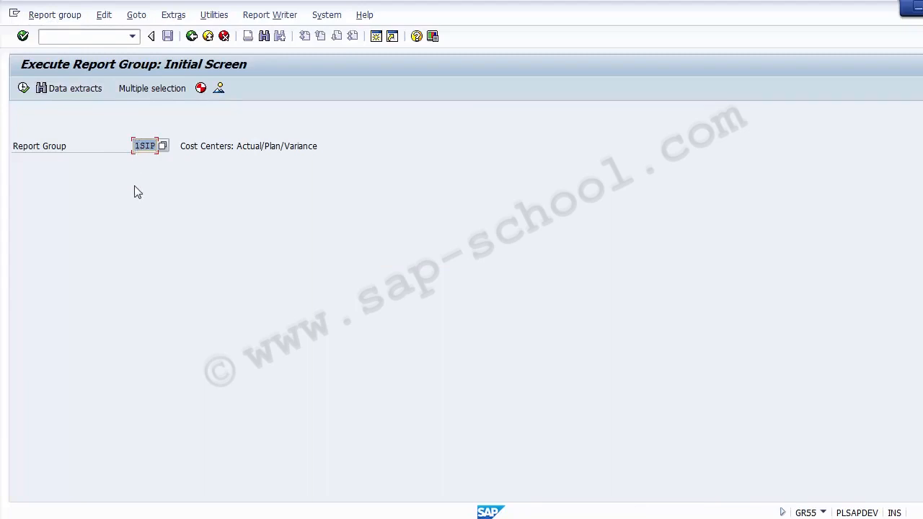
Step: Switch from executing to displaying report group 1SIP and open its header
{"action": "left_click", "coordinate": [56, 15]}
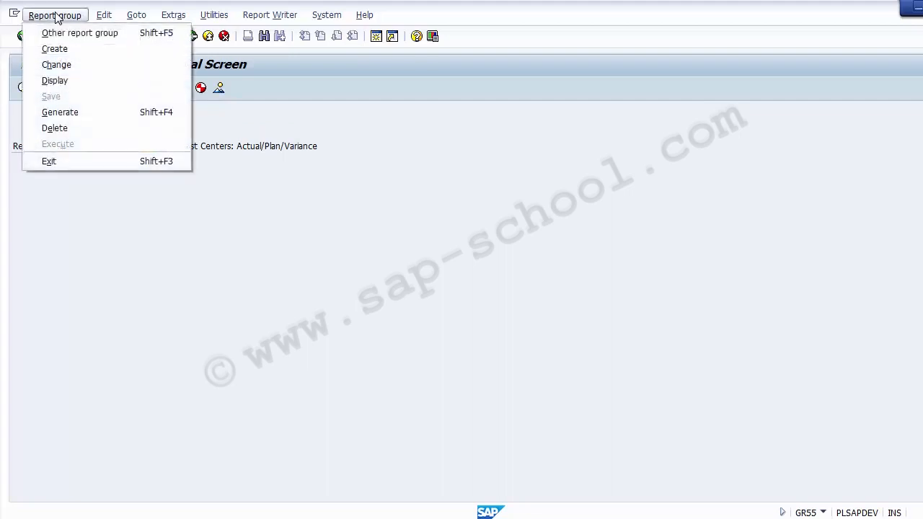
{"action": "left_click", "coordinate": [57, 81]}
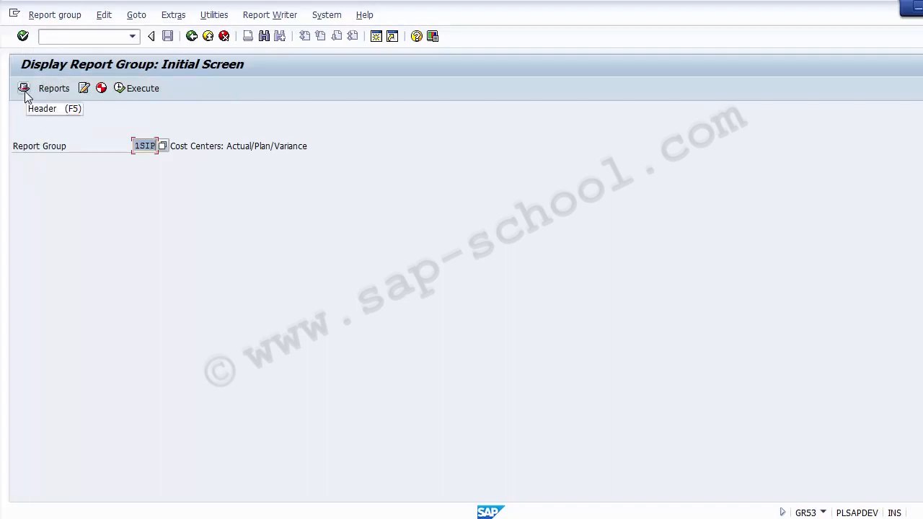
{"action": "left_click", "coordinate": [23, 90]}
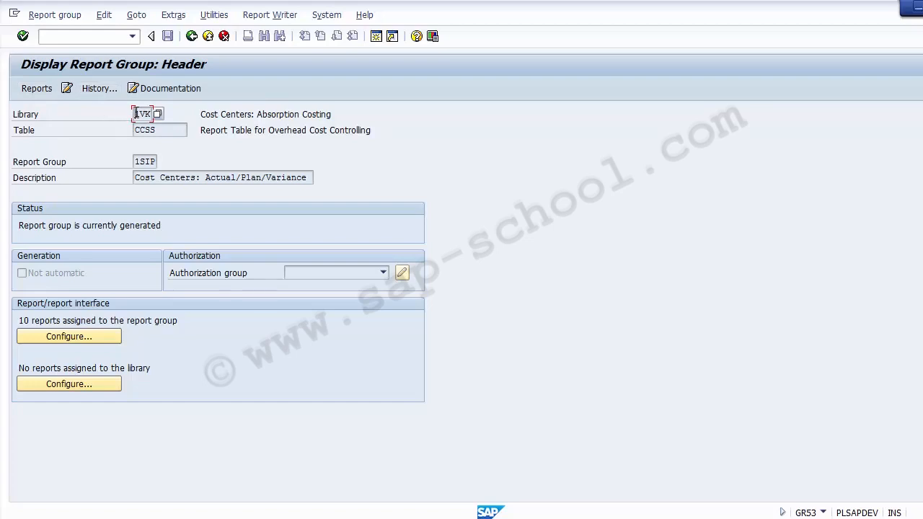
Step: Review the header's library, table, report group, authorization group, assigned-reports and status information
{"action": "left_click_drag", "start_coordinate": [135, 113], "coordinate": [152, 114]}
{"action": "left_click_drag", "start_coordinate": [174, 132], "coordinate": [133, 132]}
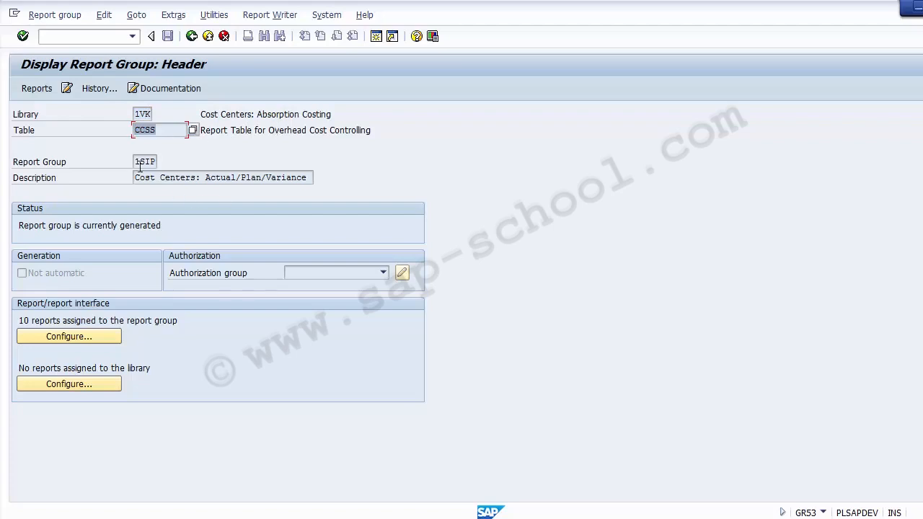
{"action": "left_click_drag", "start_coordinate": [134, 162], "coordinate": [166, 162]}
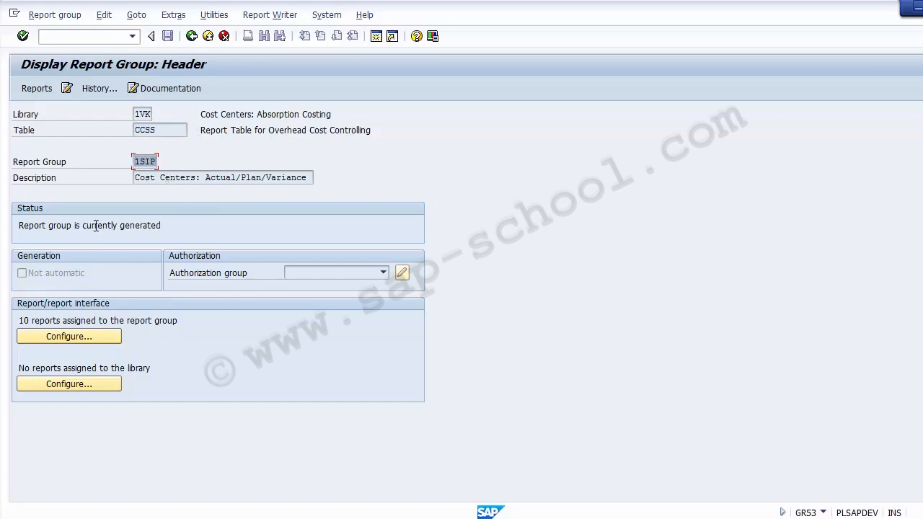
{"action": "left_click", "coordinate": [317, 274]}
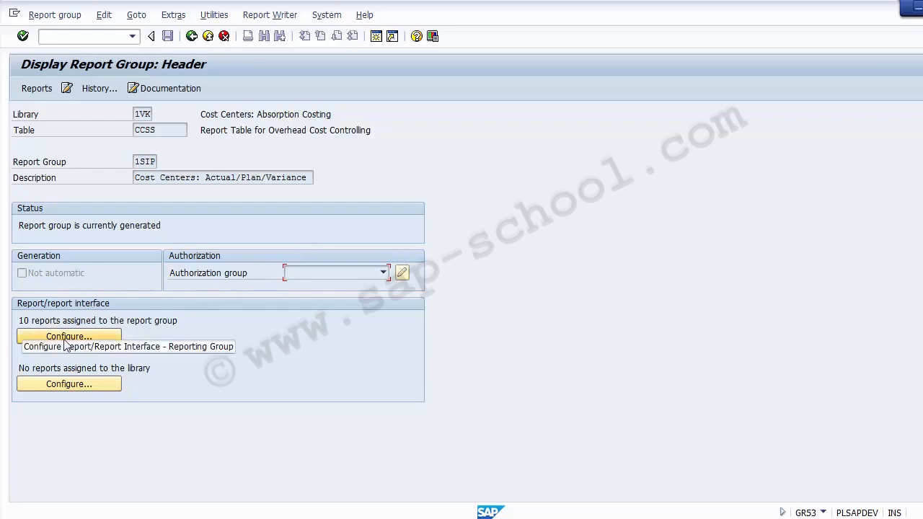
{"action": "left_click", "coordinate": [28, 321]}
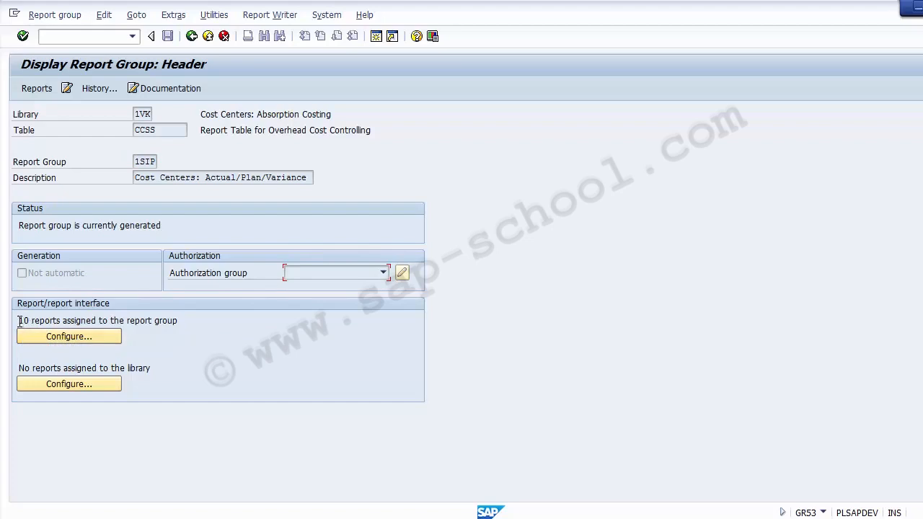
{"action": "left_click_drag", "start_coordinate": [27, 321], "coordinate": [192, 333]}
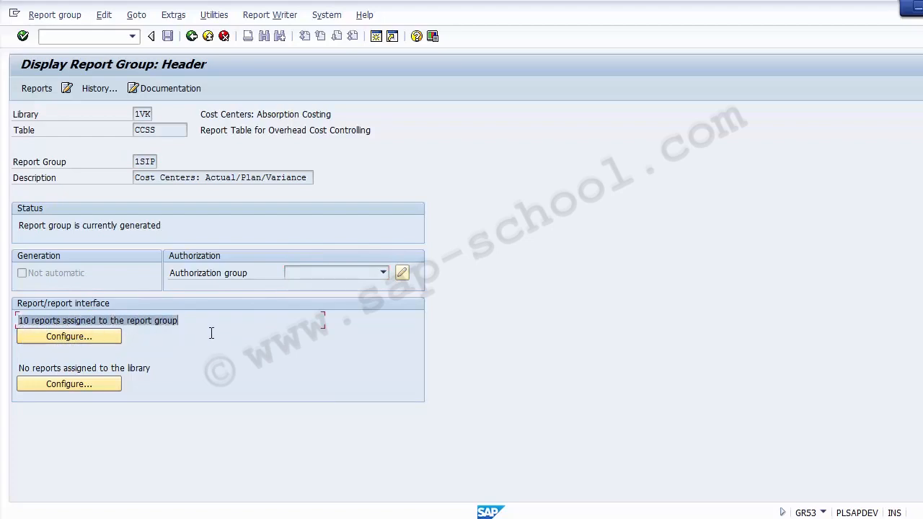
{"action": "left_click", "coordinate": [244, 223]}
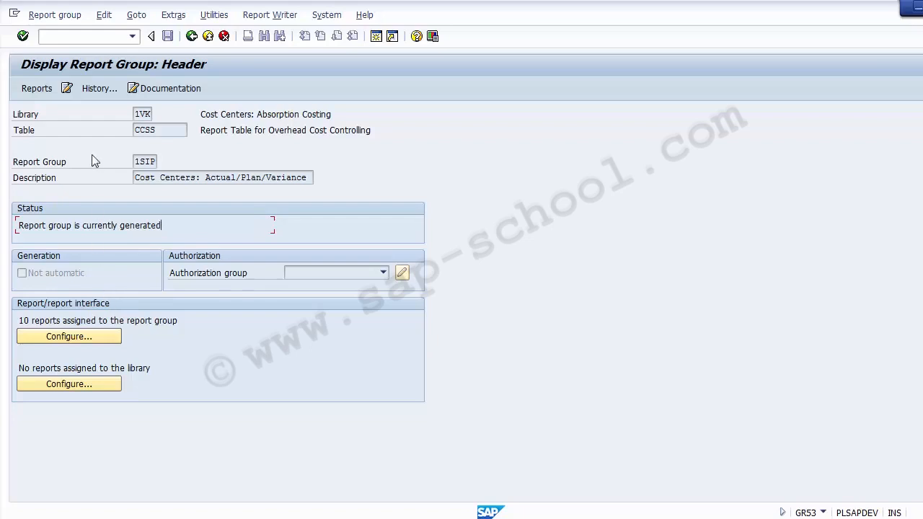
{"action": "left_click", "coordinate": [166, 129]}
{"action": "double_click", "coordinate": [167, 129]}
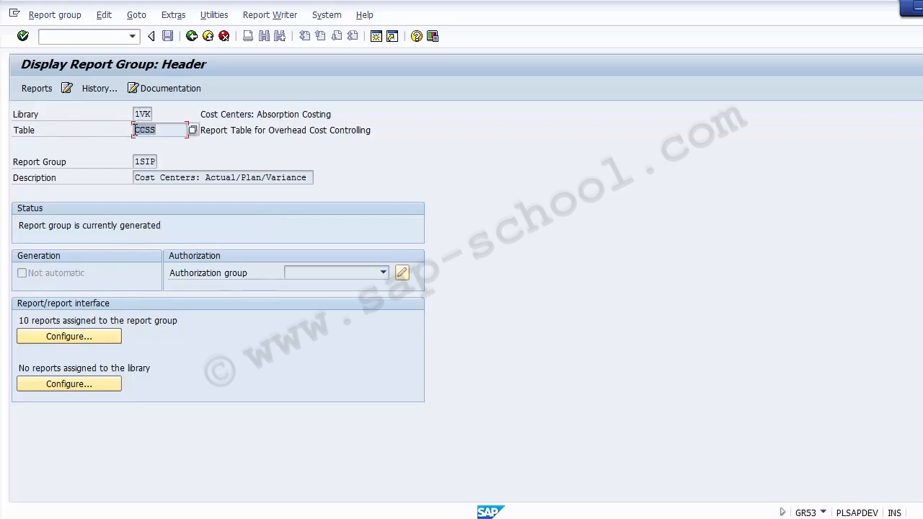
Step: View the receiver reports assigned to report group 1SIP, turn their technical names on and off, and close the list
{"action": "left_click", "coordinate": [61, 337]}
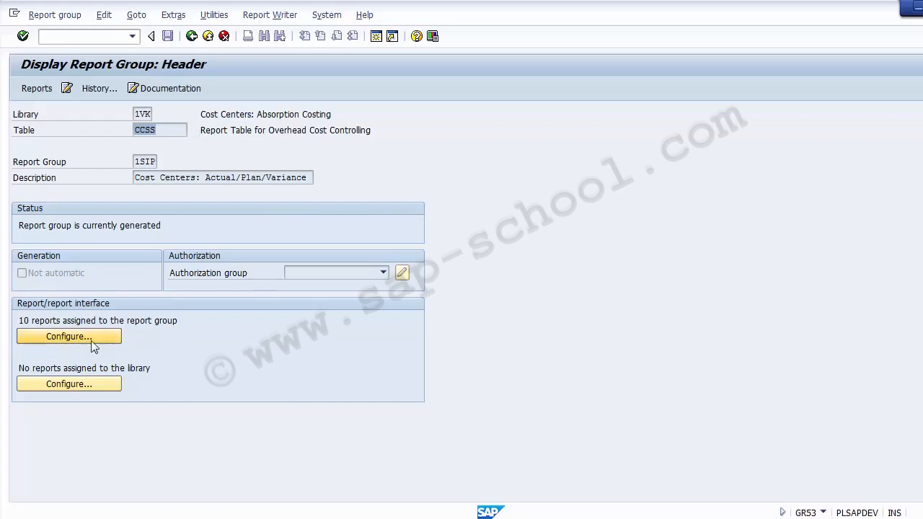
{"action": "left_click", "coordinate": [91, 341]}
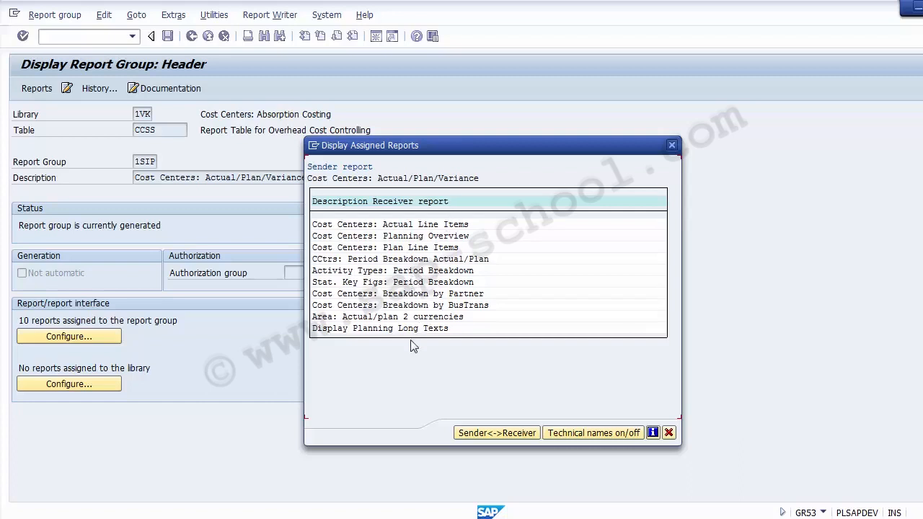
{"action": "left_click", "coordinate": [582, 437]}
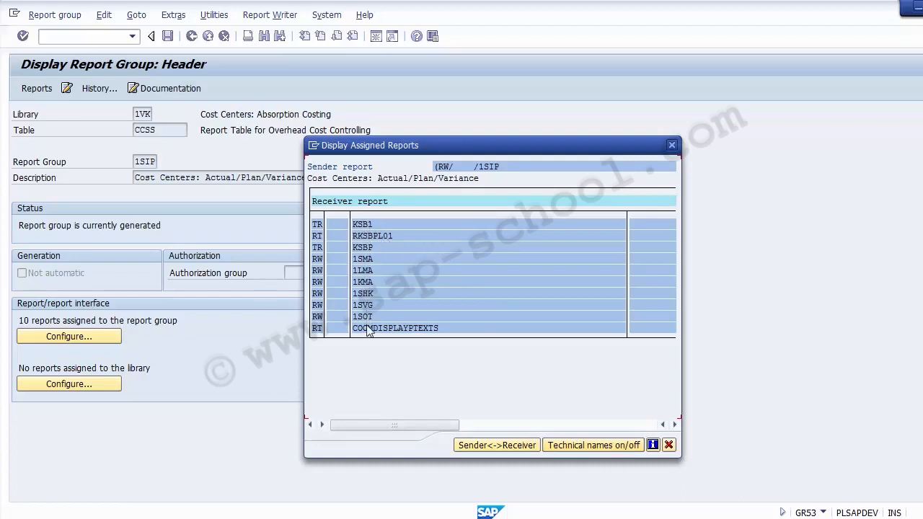
{"action": "left_click", "coordinate": [569, 446]}
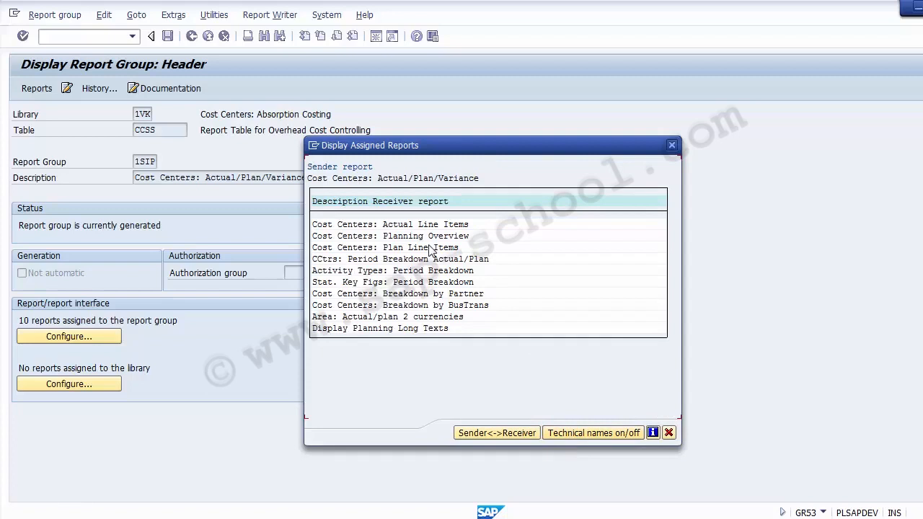
{"action": "left_click", "coordinate": [668, 432]}
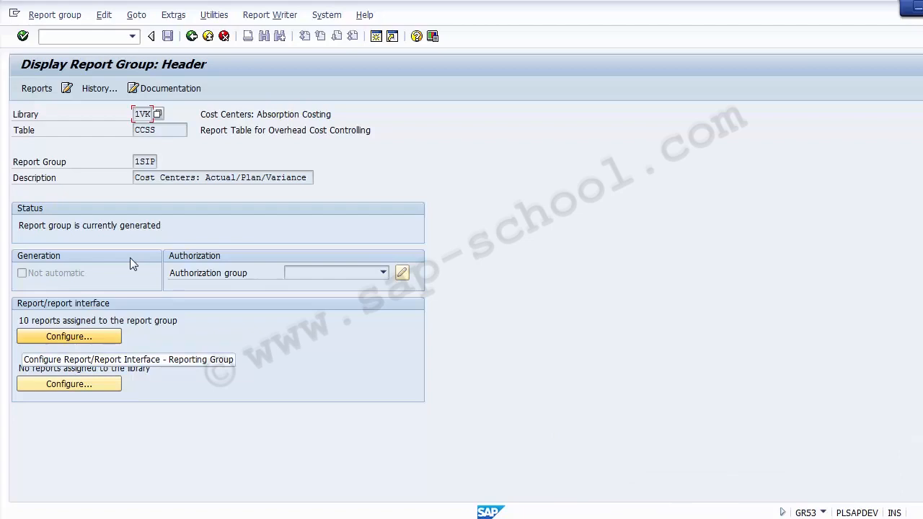
Step: Open the list of reports contained in report group 1SIP and examine the report's name, description and status date
{"action": "left_click", "coordinate": [36, 89]}
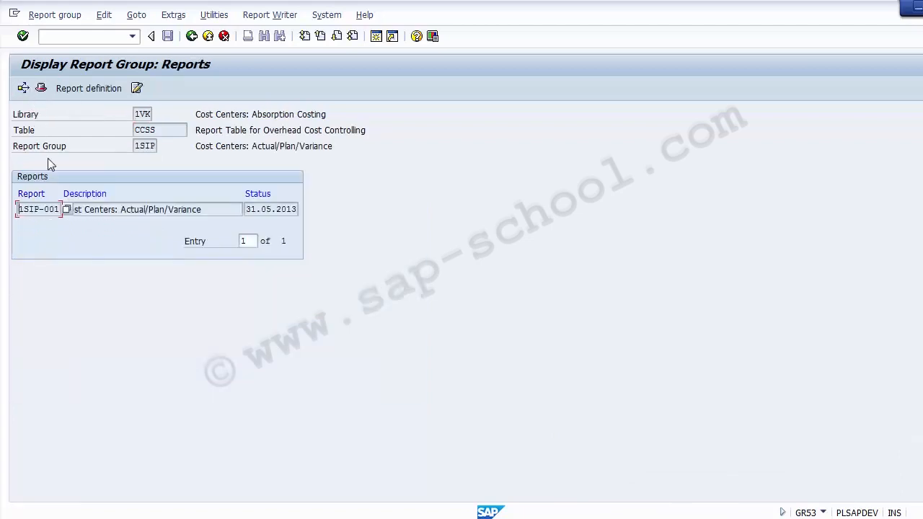
{"action": "left_click", "coordinate": [139, 145]}
{"action": "double_click", "coordinate": [139, 145]}
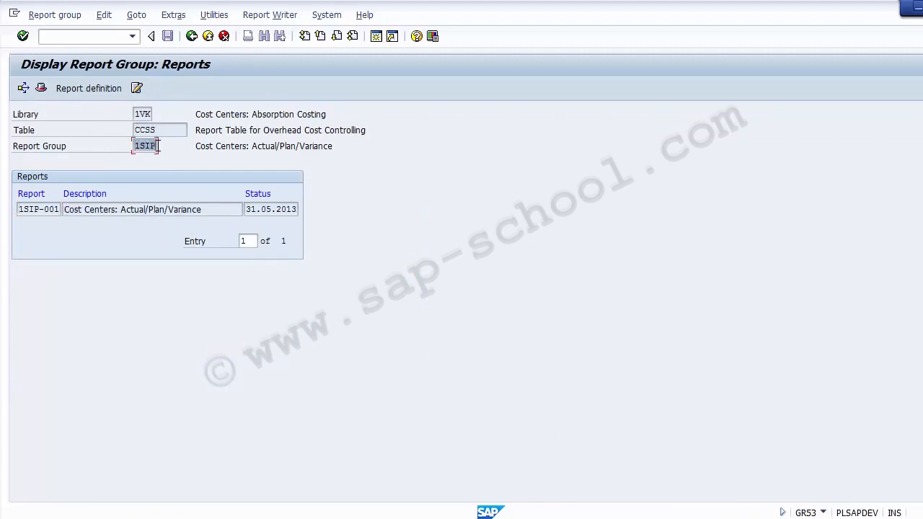
{"action": "left_click", "coordinate": [19, 209]}
{"action": "left_click_drag", "start_coordinate": [19, 208], "coordinate": [62, 209]}
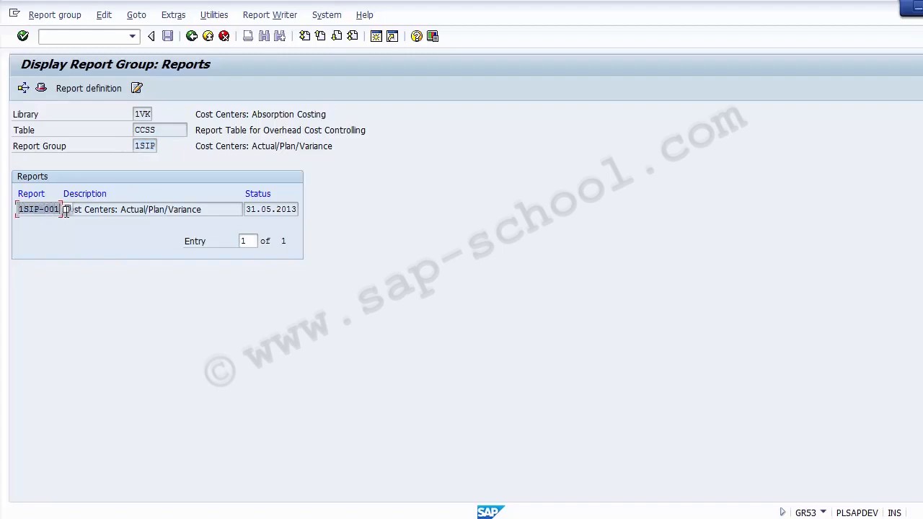
{"action": "left_click_drag", "start_coordinate": [202, 209], "coordinate": [95, 209]}
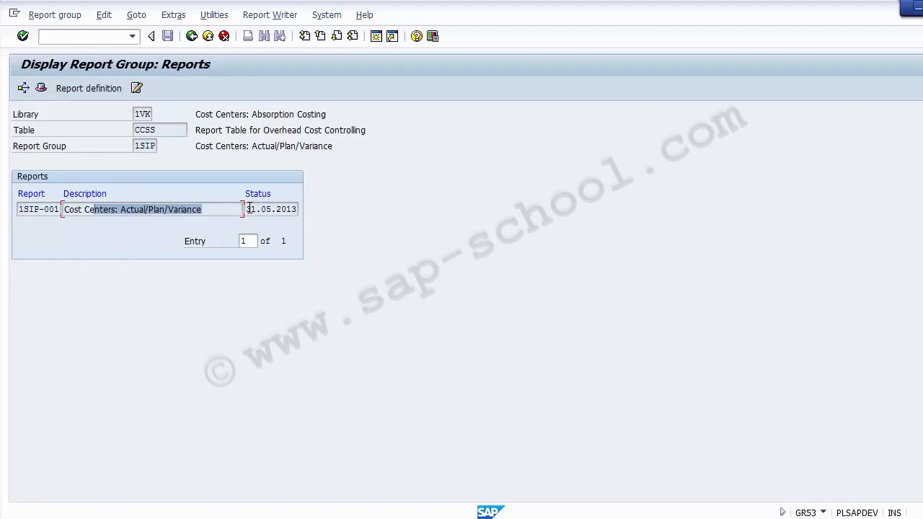
{"action": "left_click_drag", "start_coordinate": [247, 209], "coordinate": [302, 209]}
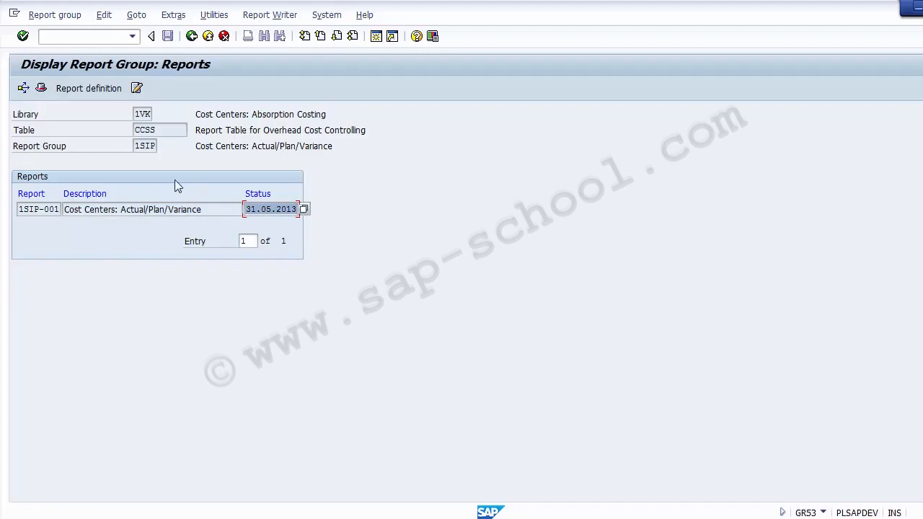
Step: Leave the report group display and start executing report group 1SIP with GR55 to reach its selection screen
{"action": "left_click", "coordinate": [192, 36]}
{"action": "left_click", "coordinate": [193, 36]}
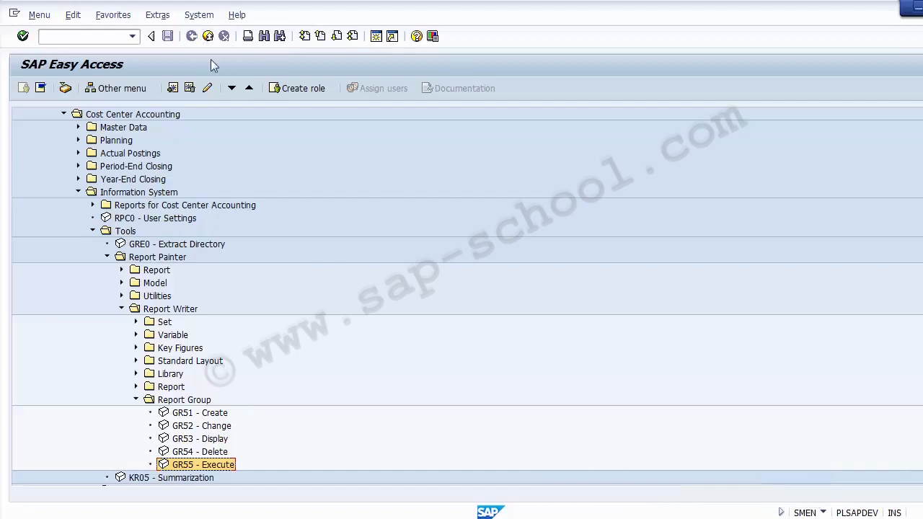
{"action": "double_click", "coordinate": [180, 466]}
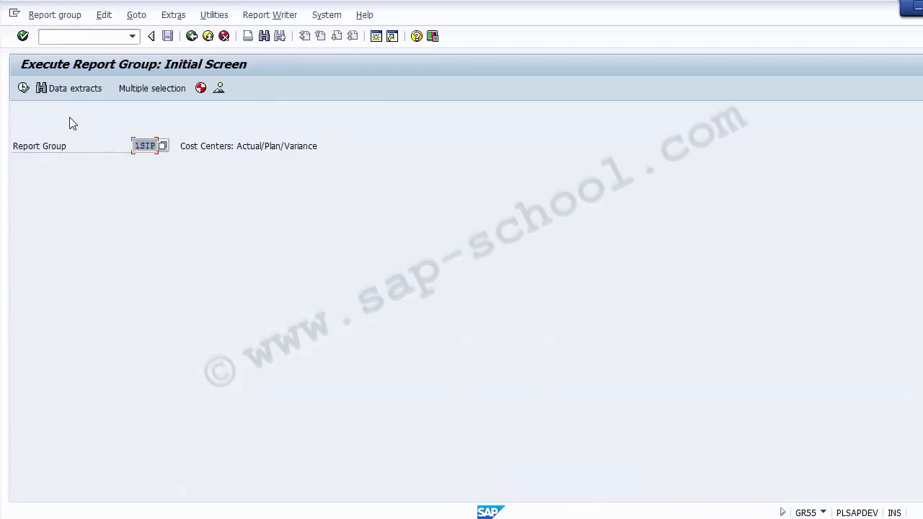
{"action": "left_click", "coordinate": [24, 87]}
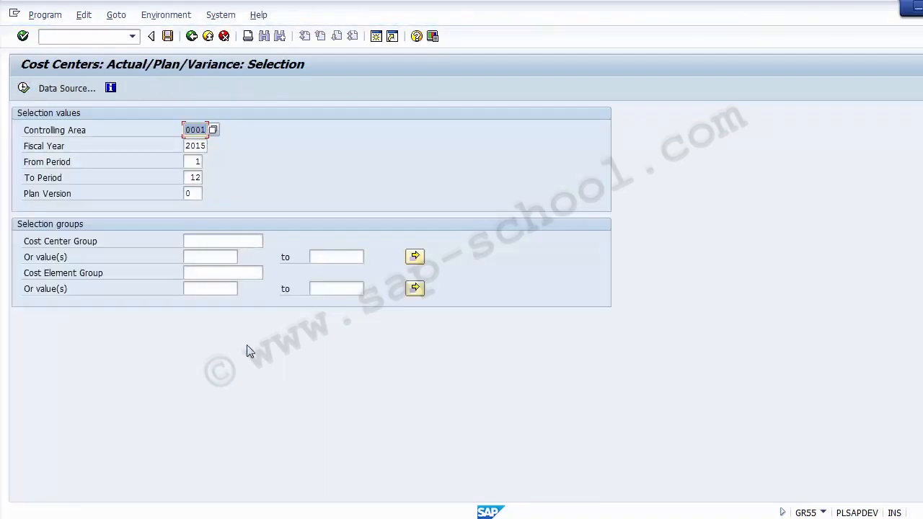
Step: Set the controlling area to 1000 and the fiscal year to 2014, and run the Cost Centers: Actual/Plan/Variance report
{"action": "type", "text": "1000"}
{"action": "left_click", "coordinate": [204, 146]}
{"action": "key", "text": "BackSpace"}
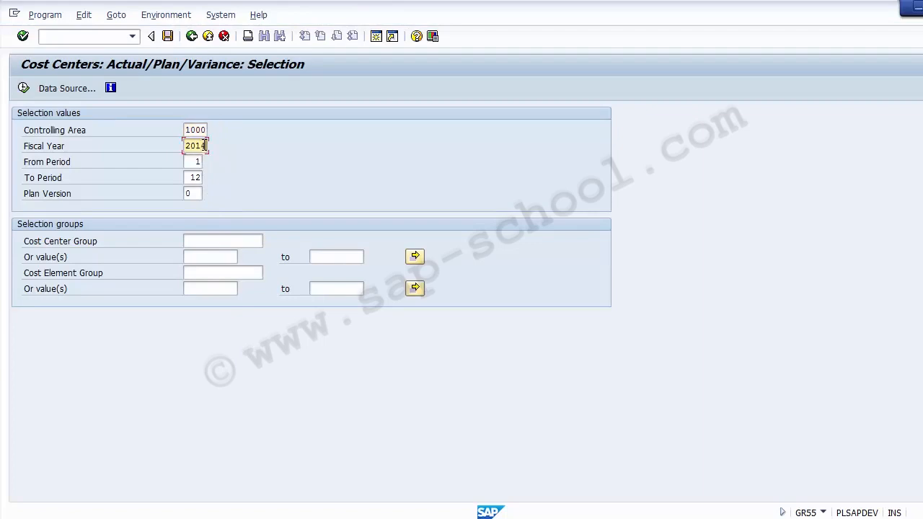
{"action": "type", "text": "4"}
{"action": "left_click", "coordinate": [202, 130]}
{"action": "left_click", "coordinate": [201, 145]}
{"action": "left_click", "coordinate": [198, 162]}
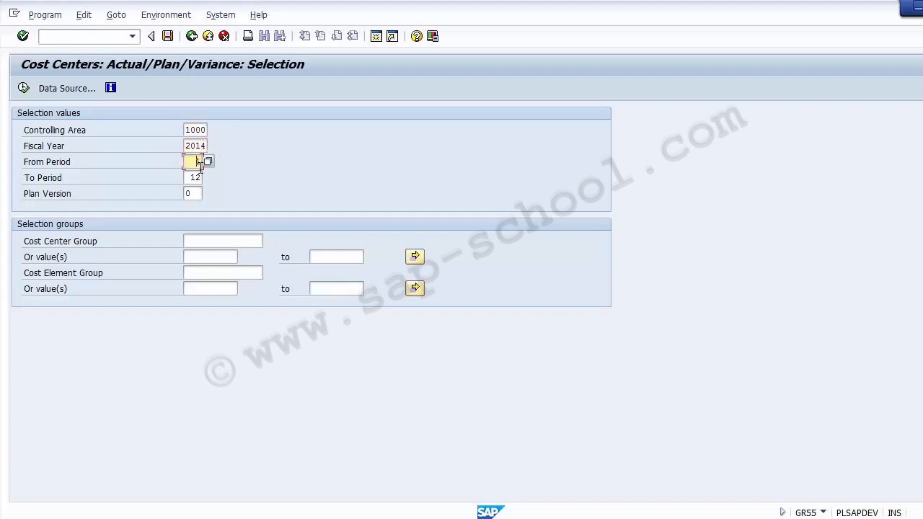
{"action": "left_click", "coordinate": [24, 88]}
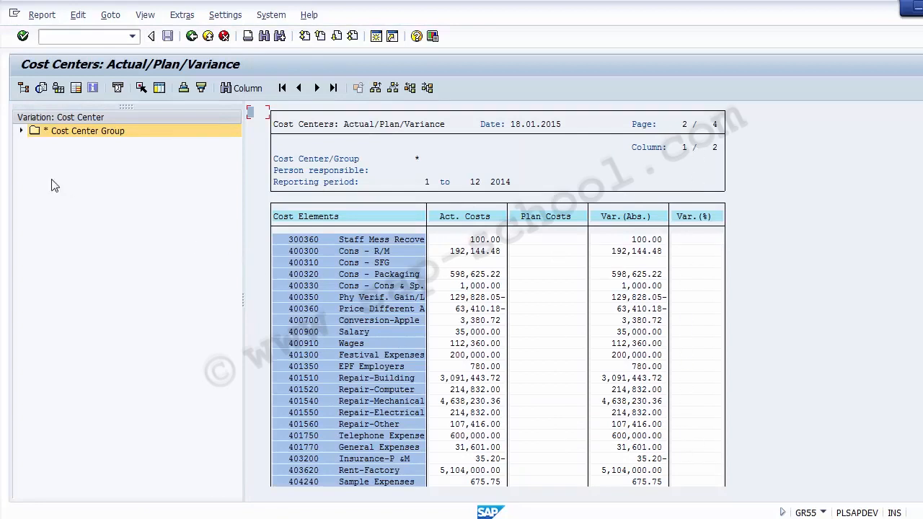
Step: Expand the cost center group and view the report for cost centers 101000 Common - Unit 1 and 101010 Capsule
{"action": "left_click", "coordinate": [23, 131]}
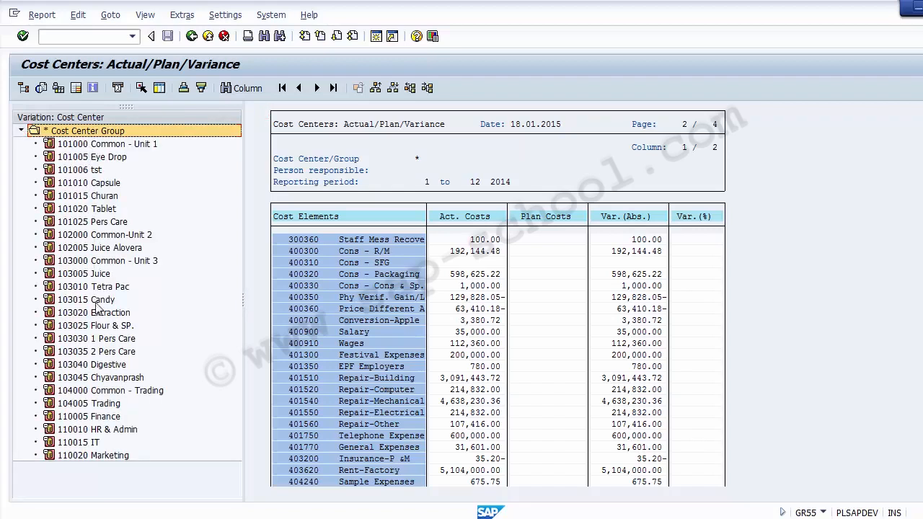
{"action": "left_click", "coordinate": [93, 147]}
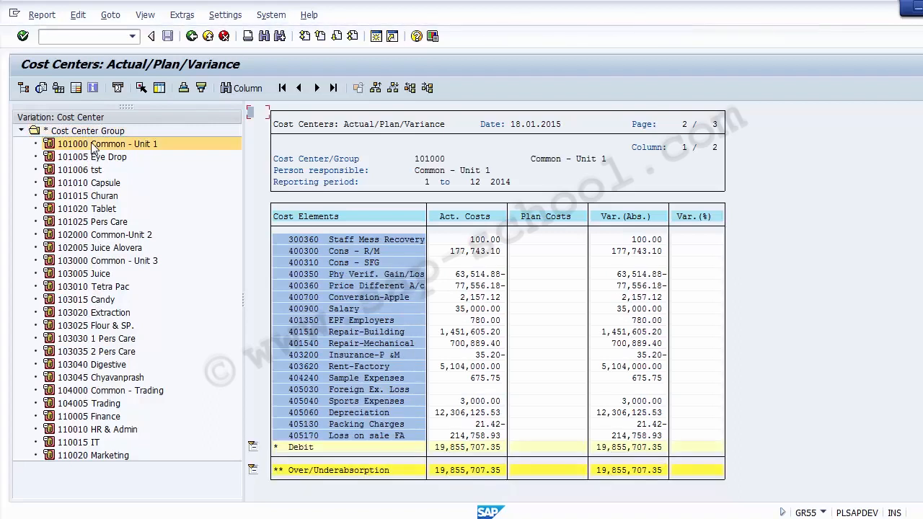
{"action": "left_click", "coordinate": [92, 186]}
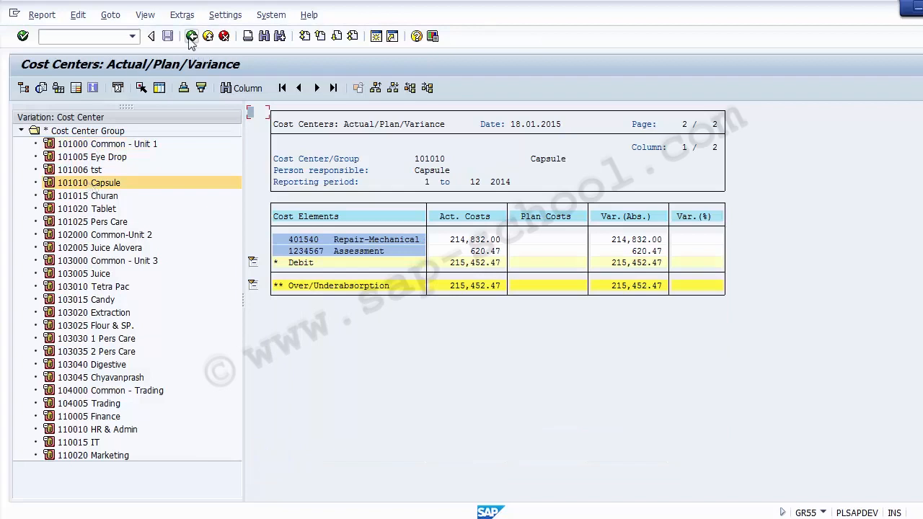
Step: Exit the report to the report group's initial screen and run 1SIP again with the same selection values
{"action": "left_click", "coordinate": [190, 37]}
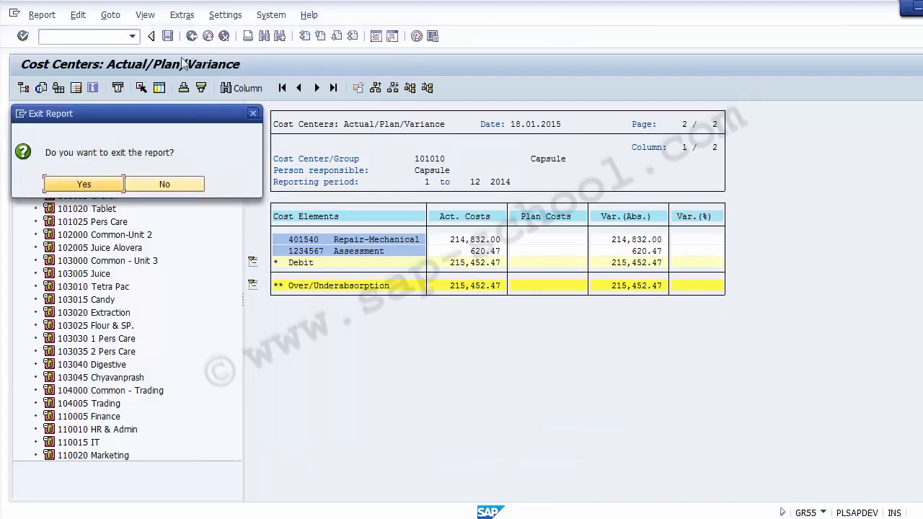
{"action": "left_click", "coordinate": [82, 182]}
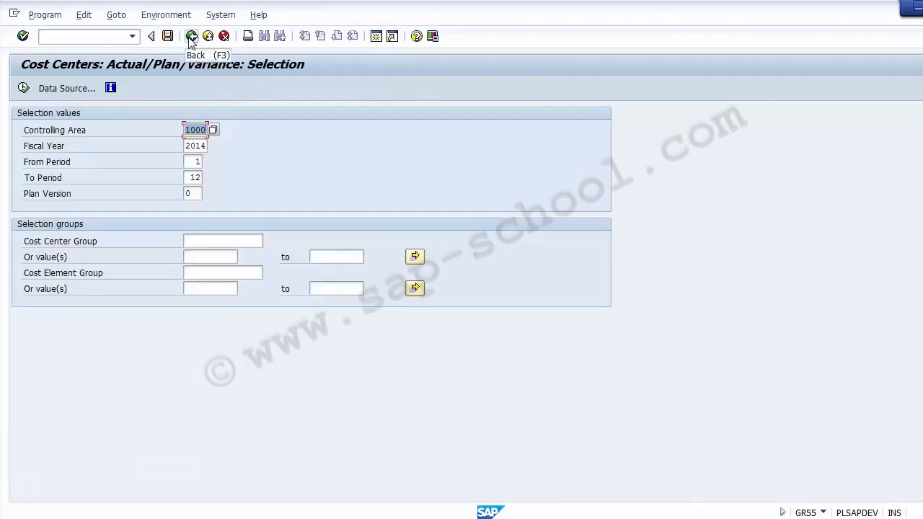
{"action": "left_click", "coordinate": [190, 38]}
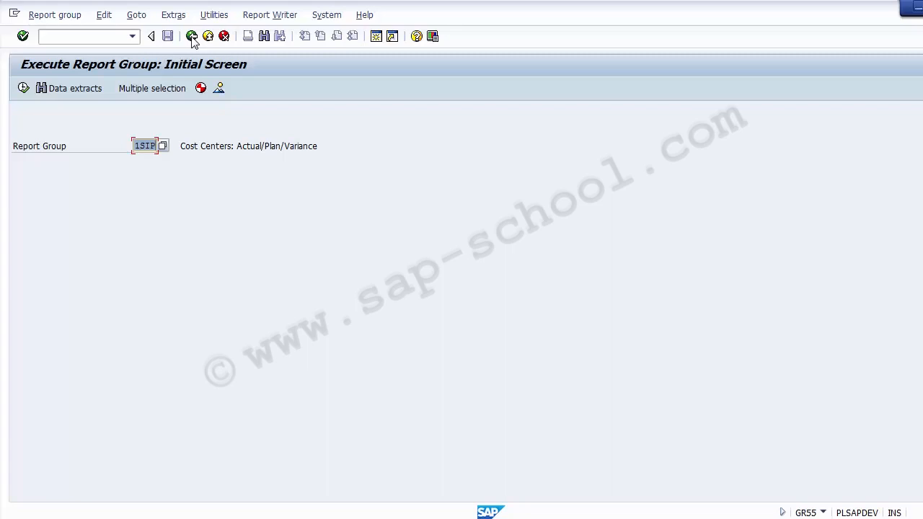
{"action": "left_click", "coordinate": [23, 88]}
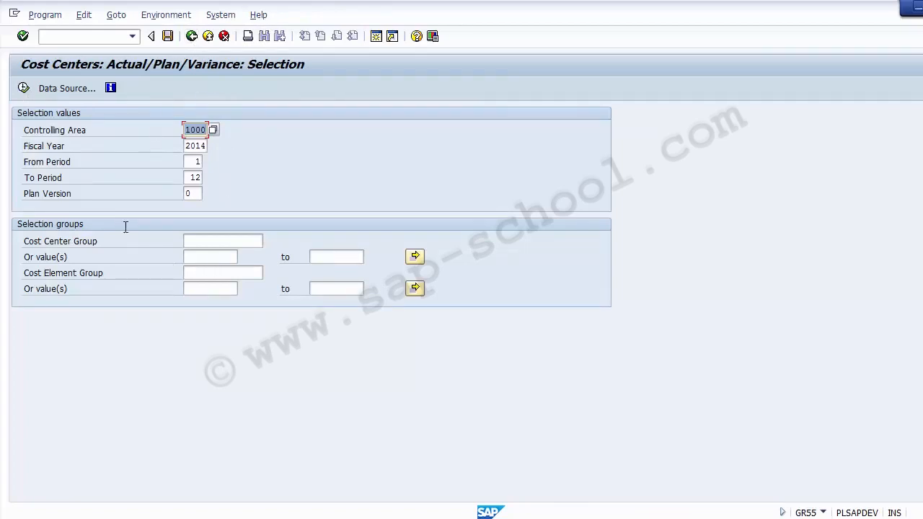
{"action": "left_click", "coordinate": [24, 88]}
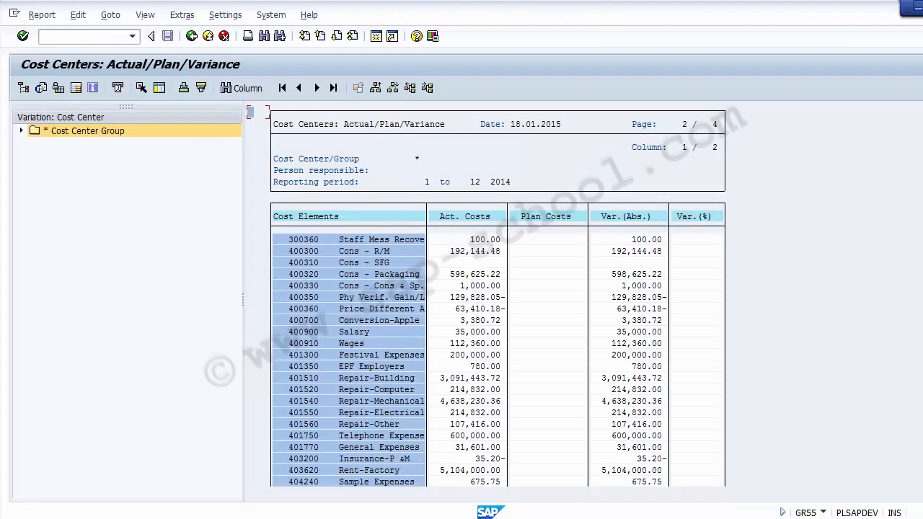
Step: Switch to the PowerPoint presentation, go to the Elements of Report Painter slide to review it, and return to the SAP report
{"action": "key", "text": "alt+Tab"}
{"action": "key", "text": "Page_Up"}
{"action": "key", "text": "Page_Up"}
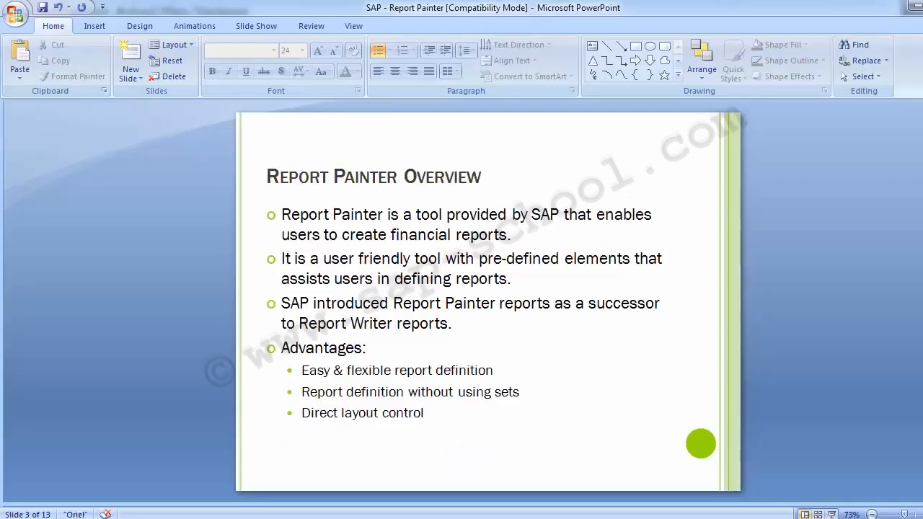
{"action": "key", "text": "Page_Down"}
{"action": "key", "text": "Page_Down"}
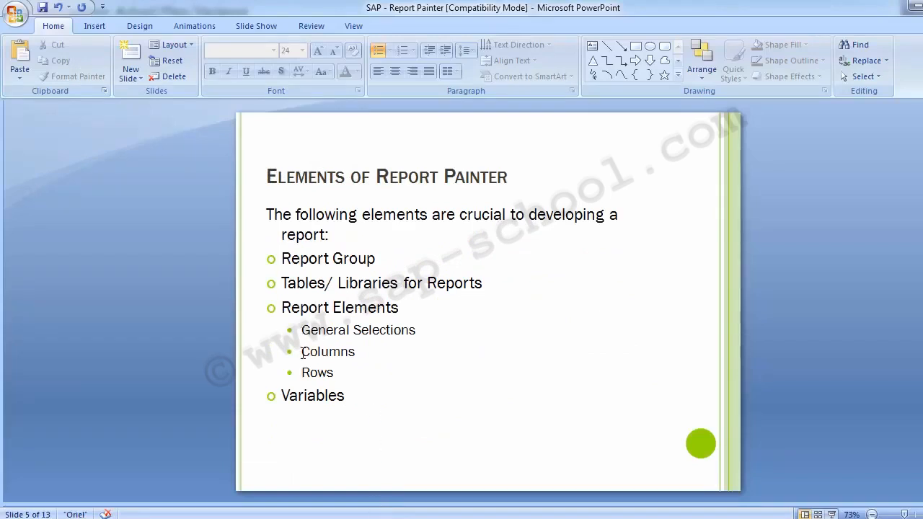
{"action": "key", "text": "alt+Tab"}
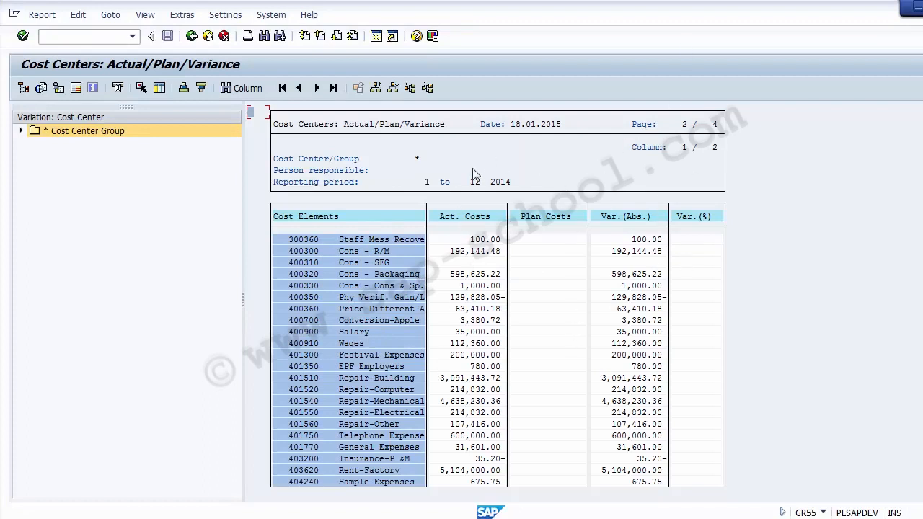
Step: Leave the report, display the header of library 1VK with GR23, and review its table, description and component ID
{"action": "left_click", "coordinate": [192, 37]}
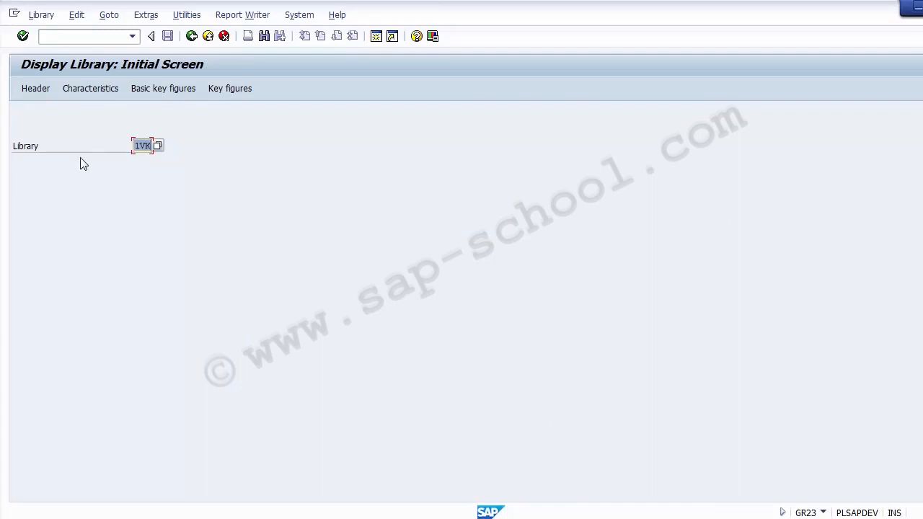
{"action": "key", "text": "Return"}
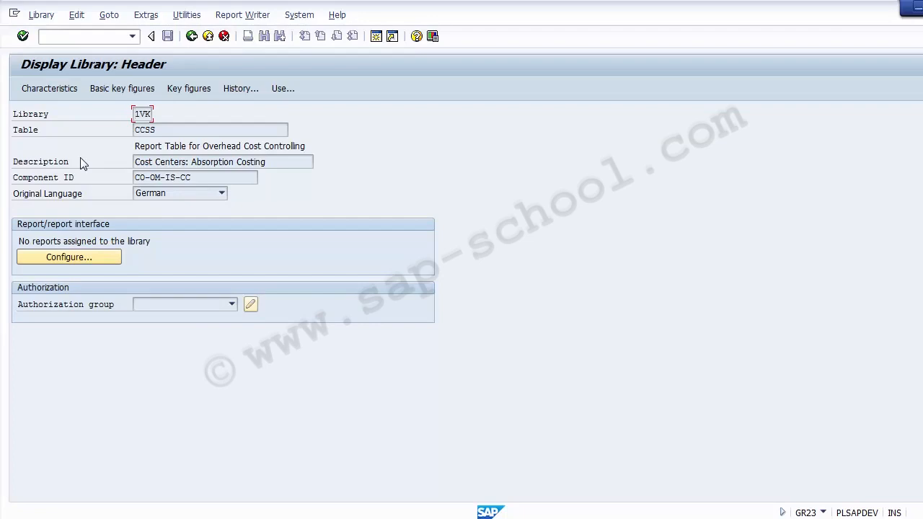
{"action": "mouse_move", "coordinate": [135, 114]}
{"action": "left_mouse_down"}
{"action": "mouse_move", "coordinate": [152, 114]}
{"action": "mouse_move", "coordinate": [165, 130]}
{"action": "mouse_move", "coordinate": [135, 130]}
{"action": "left_mouse_up"}
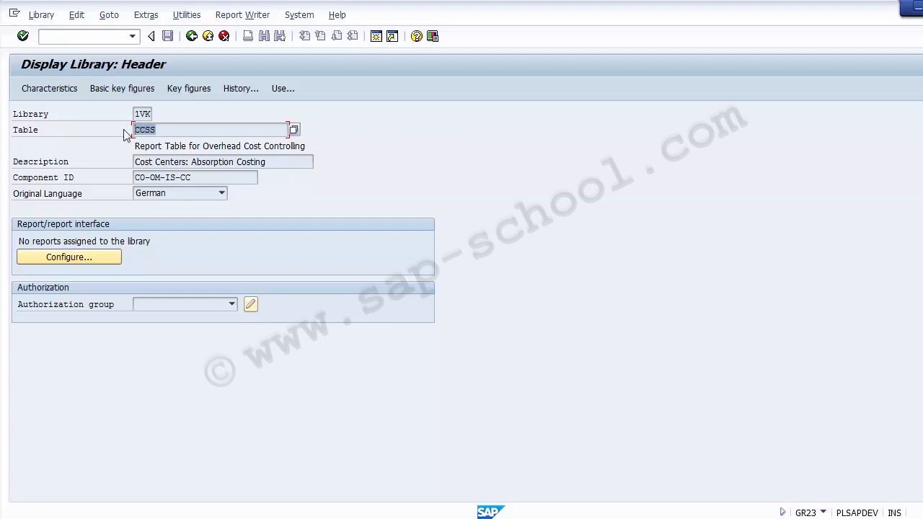
{"action": "left_click", "coordinate": [262, 161]}
{"action": "left_click_drag", "start_coordinate": [261, 162], "coordinate": [135, 162]}
{"action": "left_click_drag", "start_coordinate": [209, 177], "coordinate": [119, 181]}
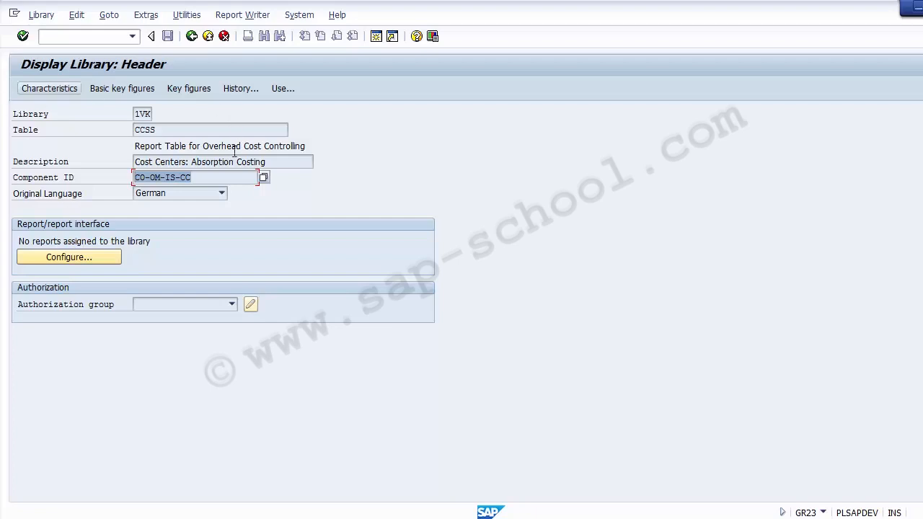
Step: Open library 1VK's characteristics and examine controlling area, fiscal year, period, cost center and cost element
{"action": "left_click", "coordinate": [49, 90]}
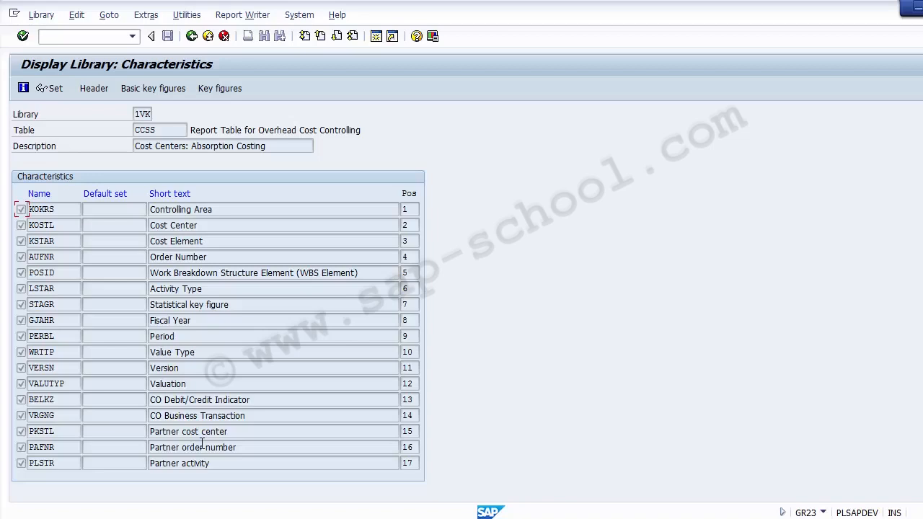
{"action": "left_click", "coordinate": [222, 208]}
{"action": "left_click_drag", "start_coordinate": [222, 208], "coordinate": [133, 213]}
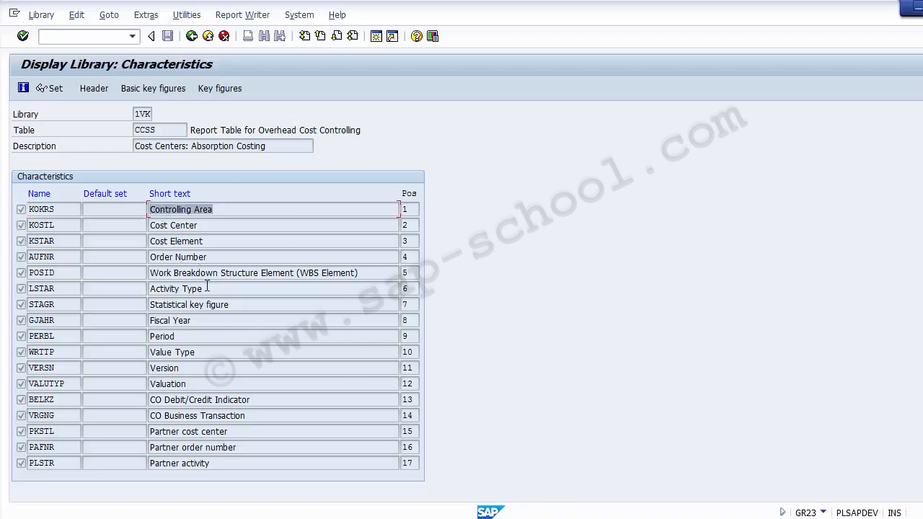
{"action": "left_click_drag", "start_coordinate": [196, 320], "coordinate": [150, 320]}
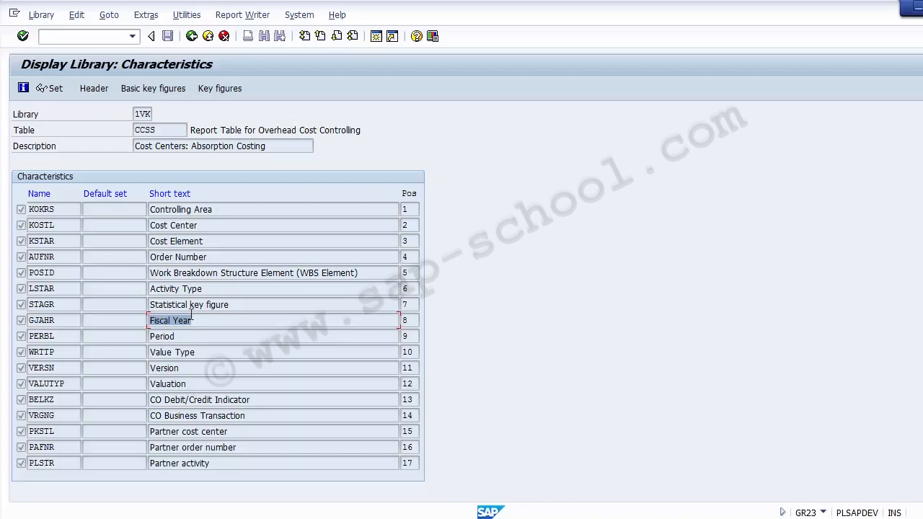
{"action": "left_click_drag", "start_coordinate": [213, 336], "coordinate": [153, 336]}
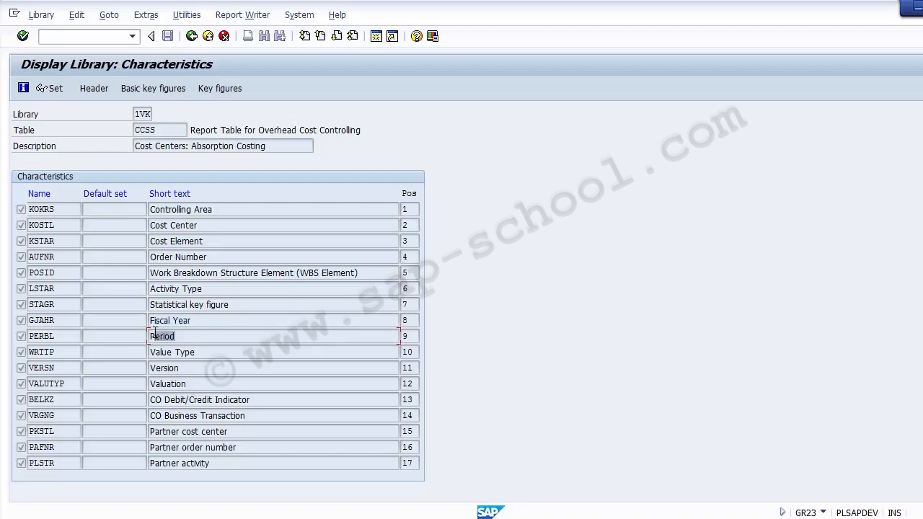
{"action": "left_click_drag", "start_coordinate": [197, 225], "coordinate": [155, 225]}
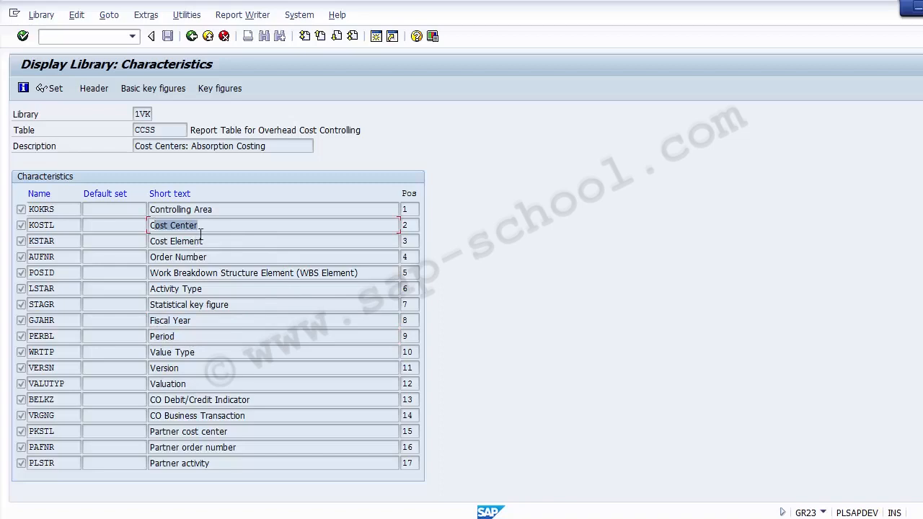
{"action": "left_click_drag", "start_coordinate": [205, 240], "coordinate": [135, 242]}
Step: Examine the activity type, statistical key figure, value type, version and CO debit/credit indicator characteristics
{"action": "left_click_drag", "start_coordinate": [215, 290], "coordinate": [153, 291]}
{"action": "left_click", "coordinate": [217, 306]}
{"action": "left_click_drag", "start_coordinate": [217, 306], "coordinate": [154, 304]}
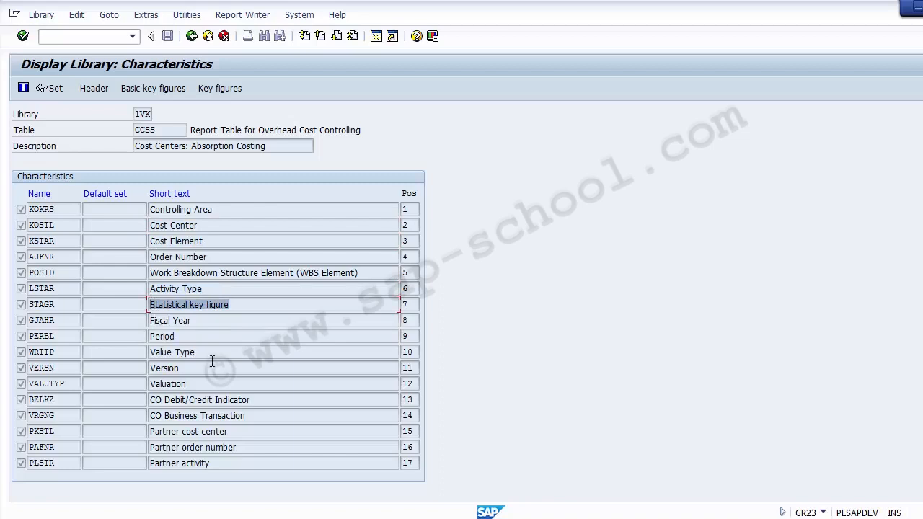
{"action": "left_click_drag", "start_coordinate": [210, 352], "coordinate": [153, 354]}
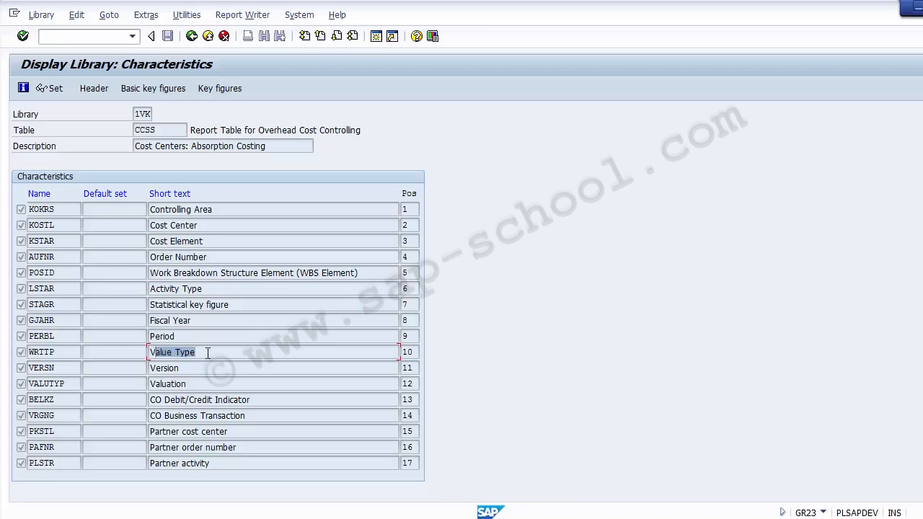
{"action": "left_click_drag", "start_coordinate": [208, 353], "coordinate": [140, 351]}
{"action": "left_click_drag", "start_coordinate": [180, 368], "coordinate": [145, 368]}
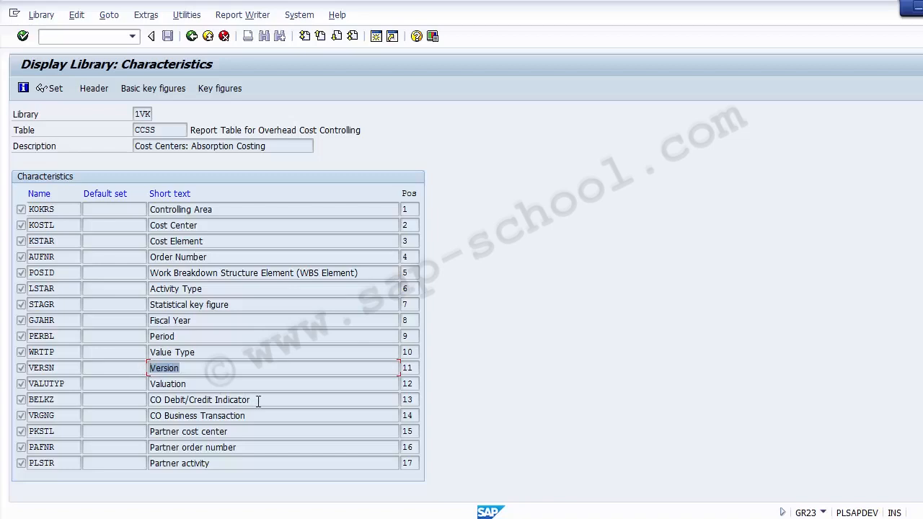
{"action": "left_click_drag", "start_coordinate": [259, 401], "coordinate": [137, 404]}
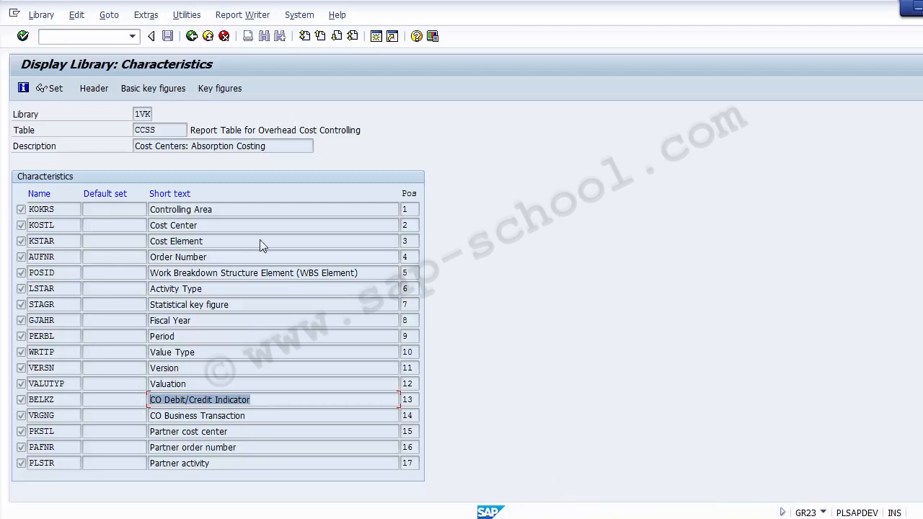
Step: Open library 1VK's key figures and examine total actual costs, total plan costs, actual quantity, planned quantity and actual activity
{"action": "left_click", "coordinate": [210, 88]}
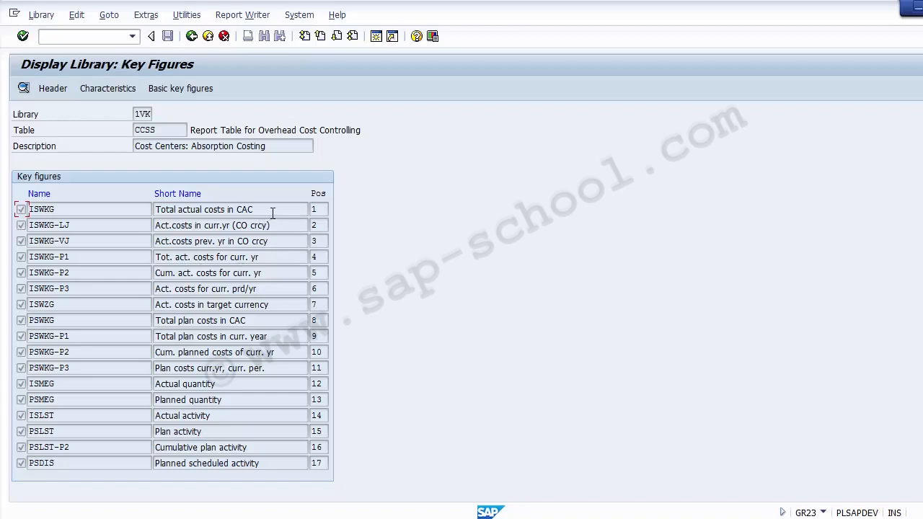
{"action": "left_click_drag", "start_coordinate": [271, 214], "coordinate": [153, 212]}
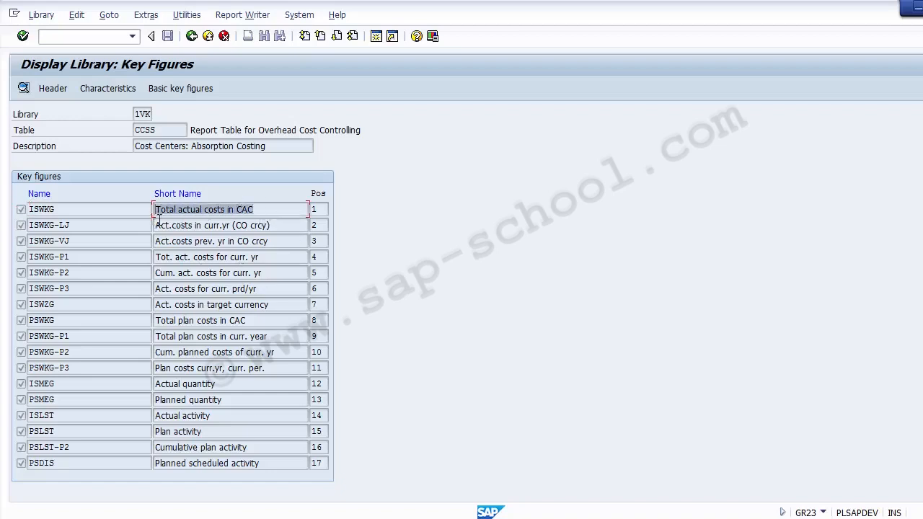
{"action": "left_click", "coordinate": [250, 209]}
{"action": "left_click_drag", "start_coordinate": [251, 209], "coordinate": [135, 205]}
{"action": "left_click_drag", "start_coordinate": [277, 320], "coordinate": [138, 319]}
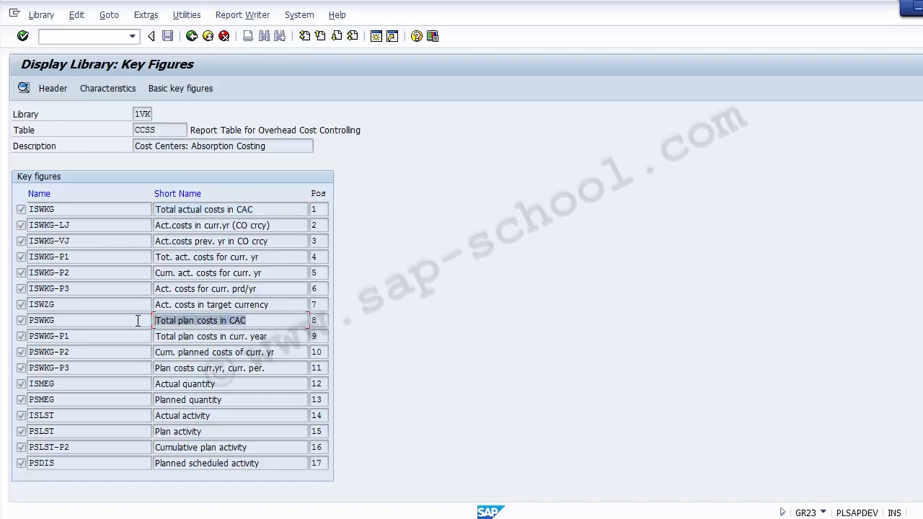
{"action": "left_click", "coordinate": [212, 384]}
{"action": "left_click_drag", "start_coordinate": [211, 385], "coordinate": [144, 381]}
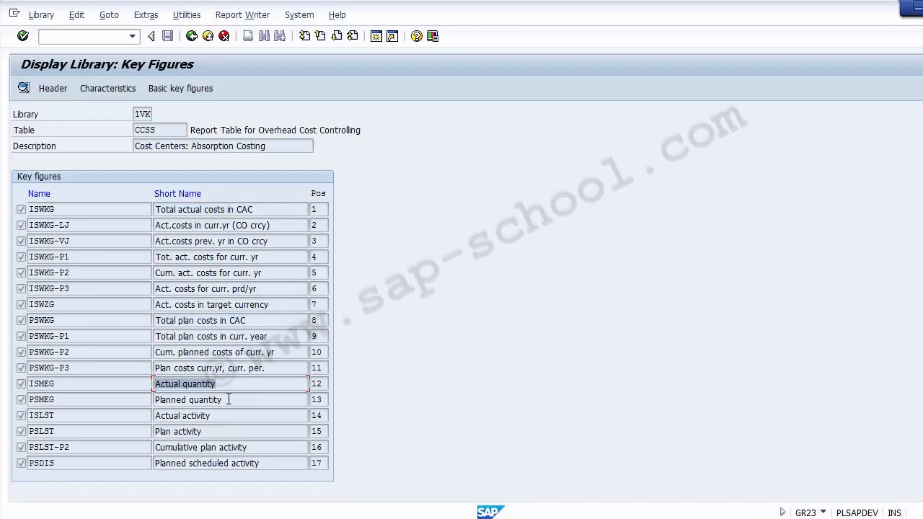
{"action": "left_click_drag", "start_coordinate": [228, 397], "coordinate": [150, 397]}
{"action": "left_click_drag", "start_coordinate": [219, 415], "coordinate": [140, 418]}
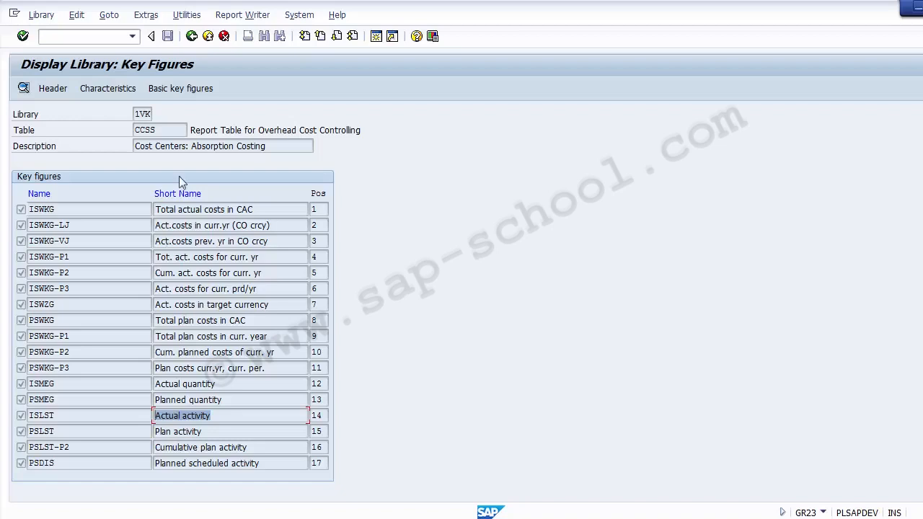
Step: Open library 1VK's basic key figures and examine costs, costs in CO area currency, activity quantity, statistical quantity and total costs in target currency
{"action": "left_click", "coordinate": [182, 90]}
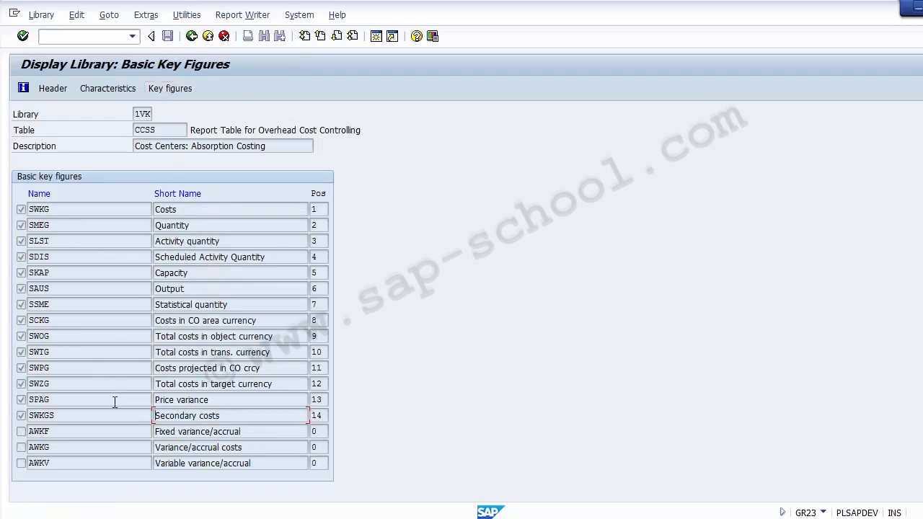
{"action": "left_click_drag", "start_coordinate": [187, 210], "coordinate": [153, 211]}
{"action": "left_click", "coordinate": [67, 209]}
{"action": "left_click_drag", "start_coordinate": [67, 209], "coordinate": [27, 207]}
{"action": "left_click", "coordinate": [268, 320]}
{"action": "left_click_drag", "start_coordinate": [268, 325], "coordinate": [163, 328]}
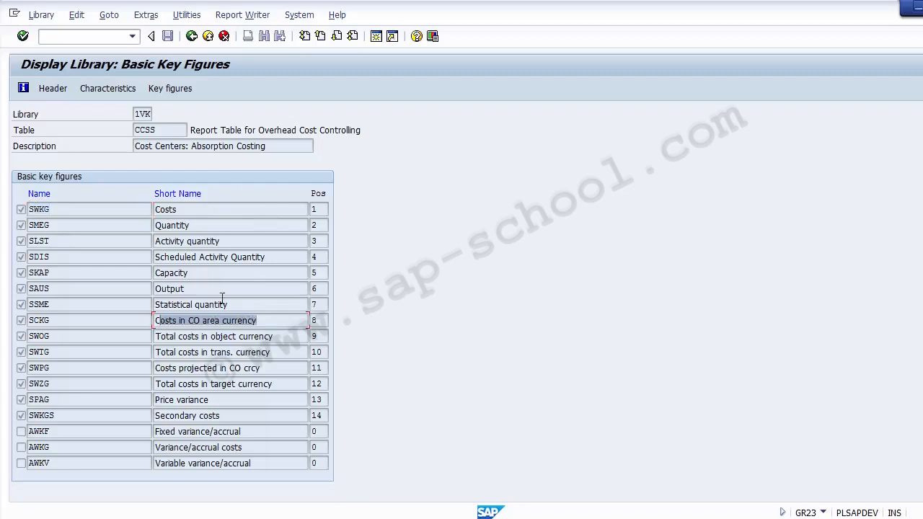
{"action": "left_click_drag", "start_coordinate": [251, 240], "coordinate": [151, 242]}
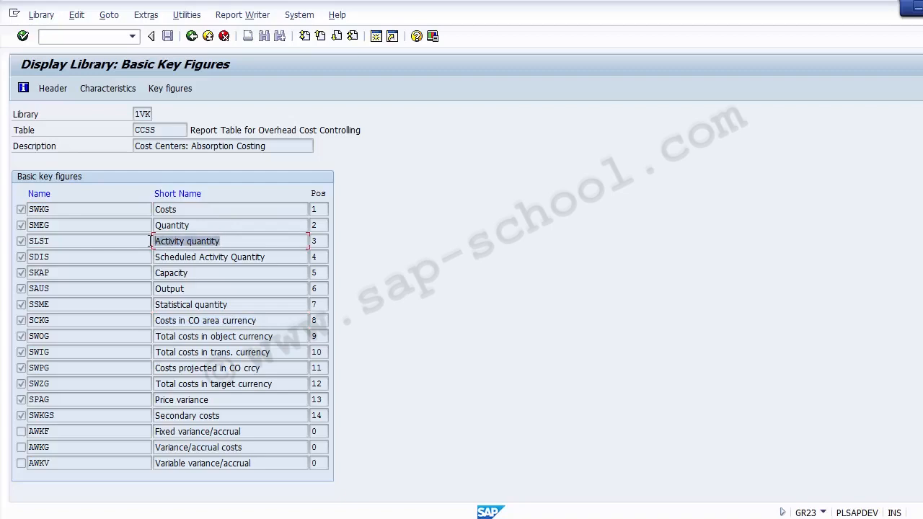
{"action": "left_click_drag", "start_coordinate": [232, 304], "coordinate": [119, 293]}
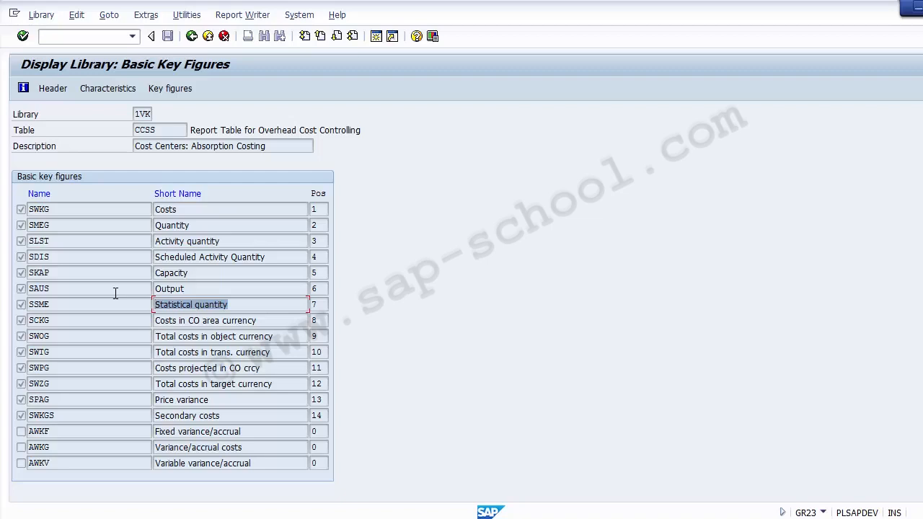
{"action": "left_click_drag", "start_coordinate": [274, 384], "coordinate": [142, 380]}
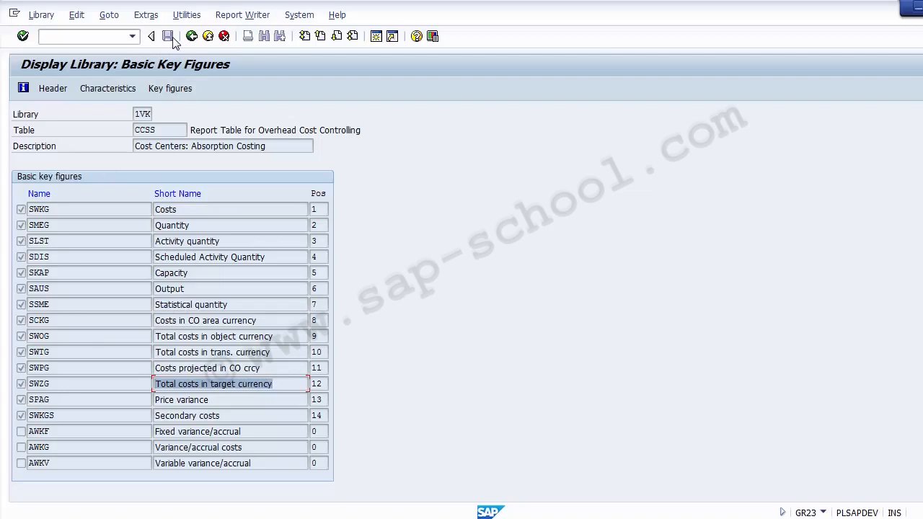
Step: Return to library 1VK's header, review the reports that use the library, and leave the header display
{"action": "left_click", "coordinate": [53, 90]}
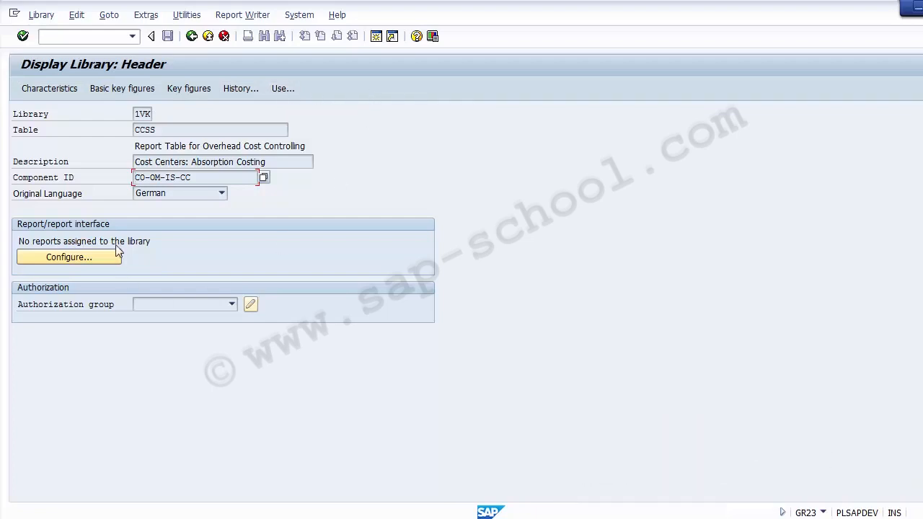
{"action": "left_click", "coordinate": [278, 91]}
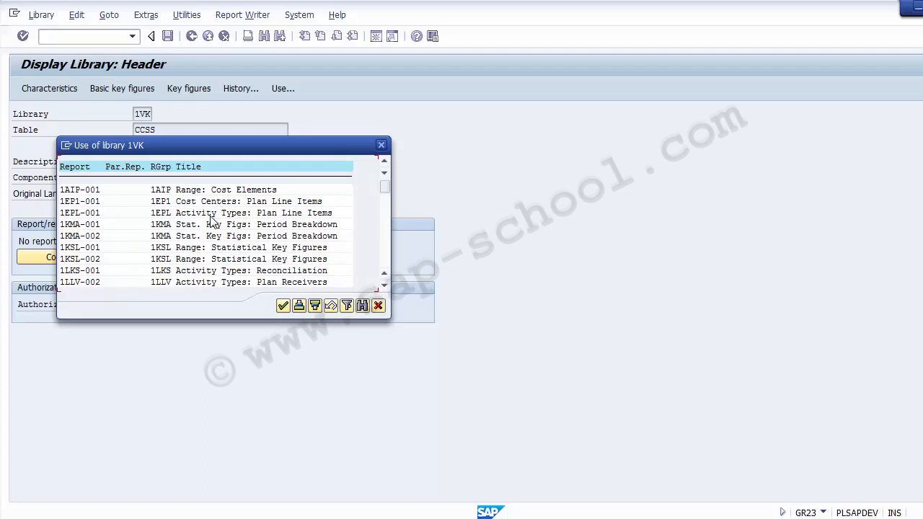
{"action": "left_click", "coordinate": [378, 306]}
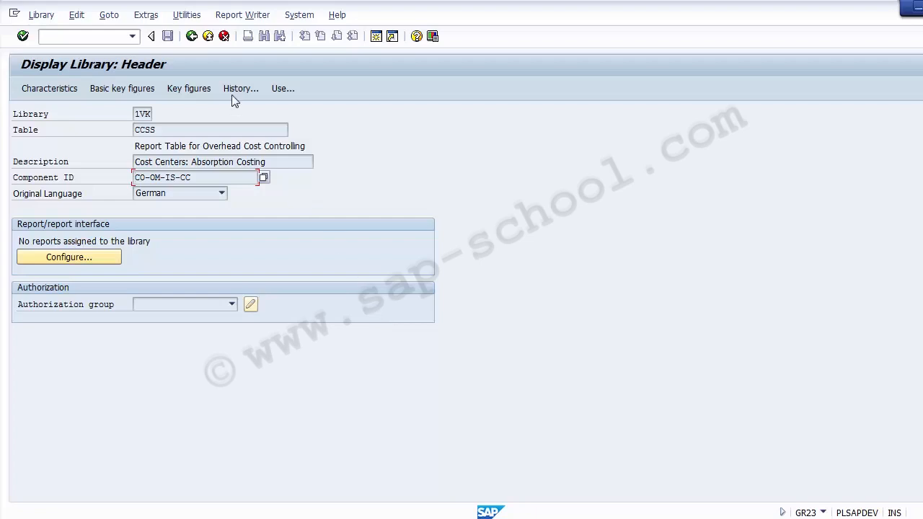
{"action": "left_click", "coordinate": [191, 36]}
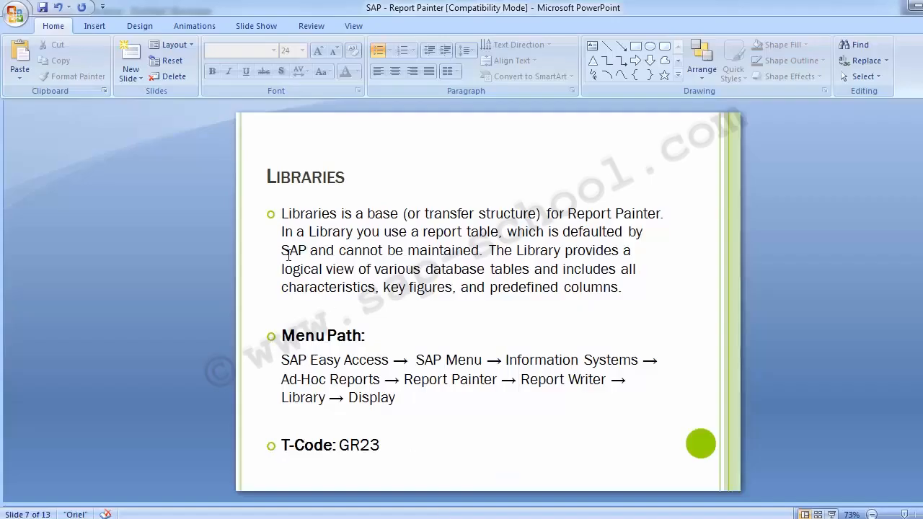
Step: In PowerPoint, review the menu path and transaction codes on the Create Variable slide, then advance to the Copy Existing Report slide
{"action": "scroll", "coordinate": [288, 256], "scroll_direction": "down", "scroll_amount": 1}
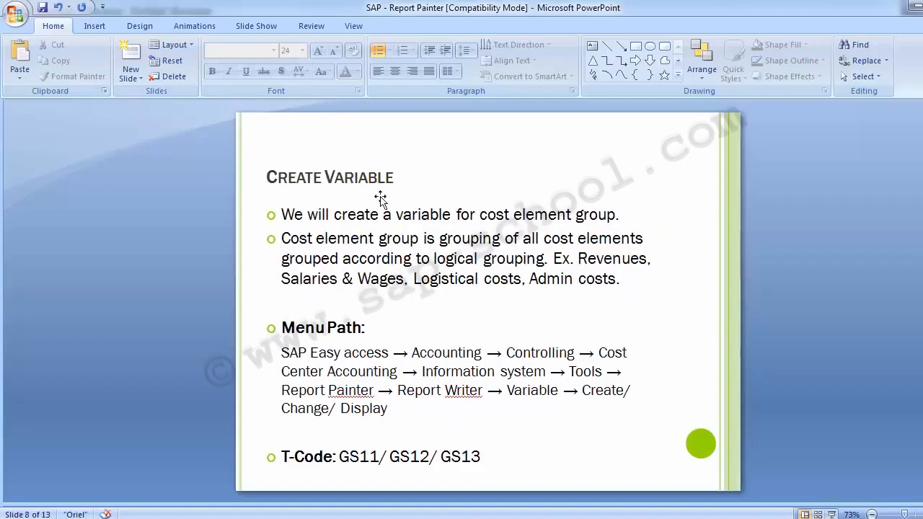
{"action": "left_click_drag", "start_coordinate": [282, 352], "coordinate": [374, 417]}
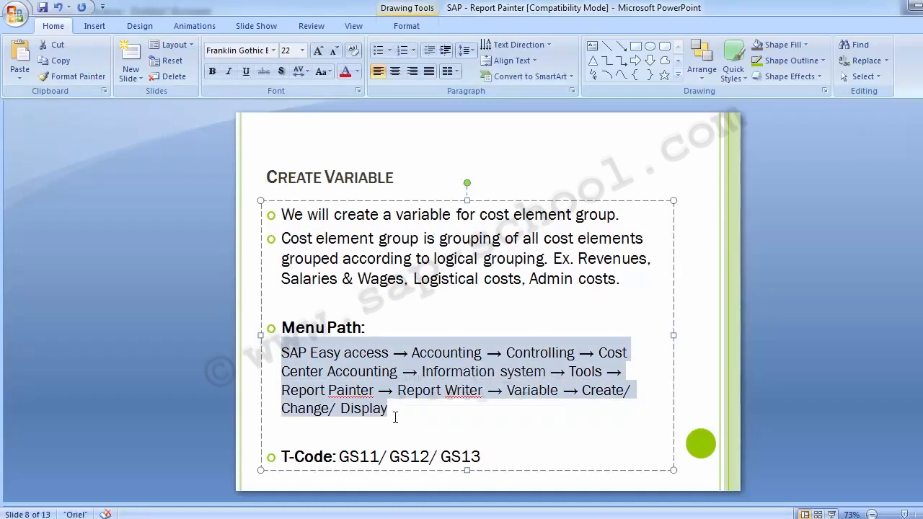
{"action": "left_click_drag", "start_coordinate": [339, 457], "coordinate": [513, 453]}
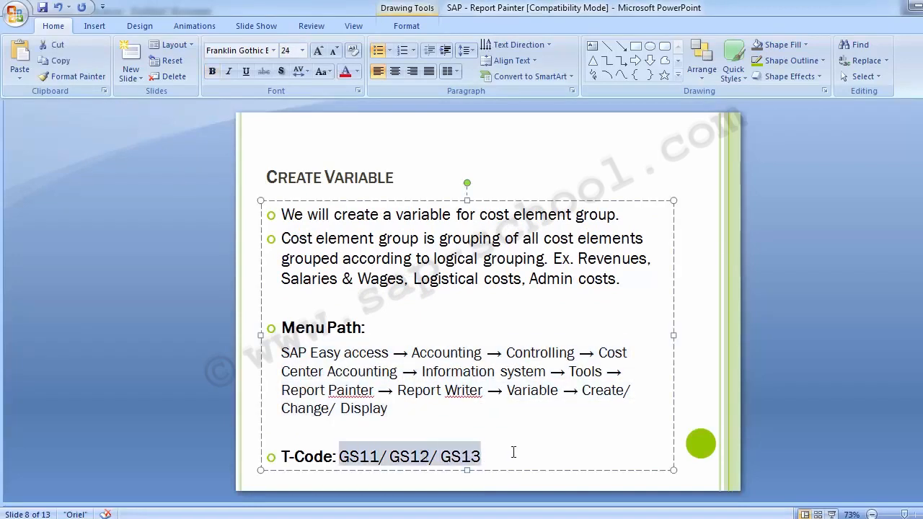
{"action": "left_click", "coordinate": [158, 298]}
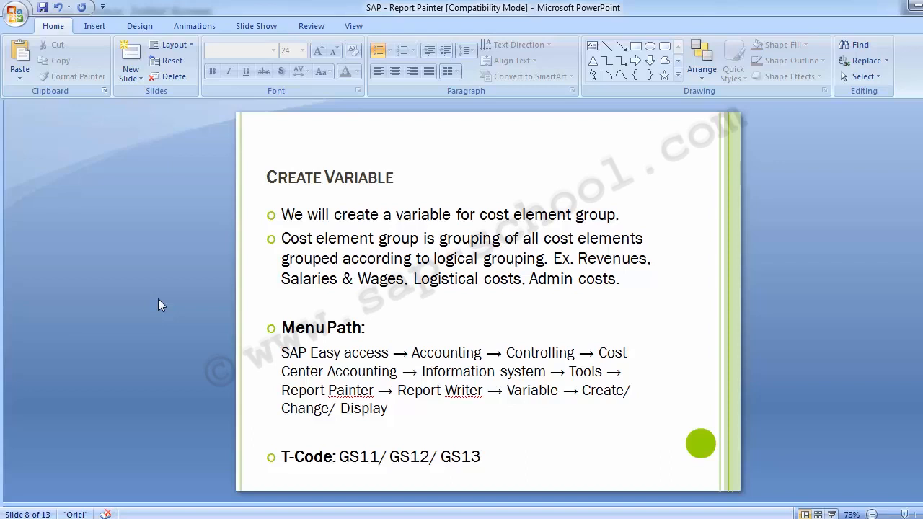
{"action": "scroll", "coordinate": [158, 299], "scroll_direction": "down", "scroll_amount": 1}
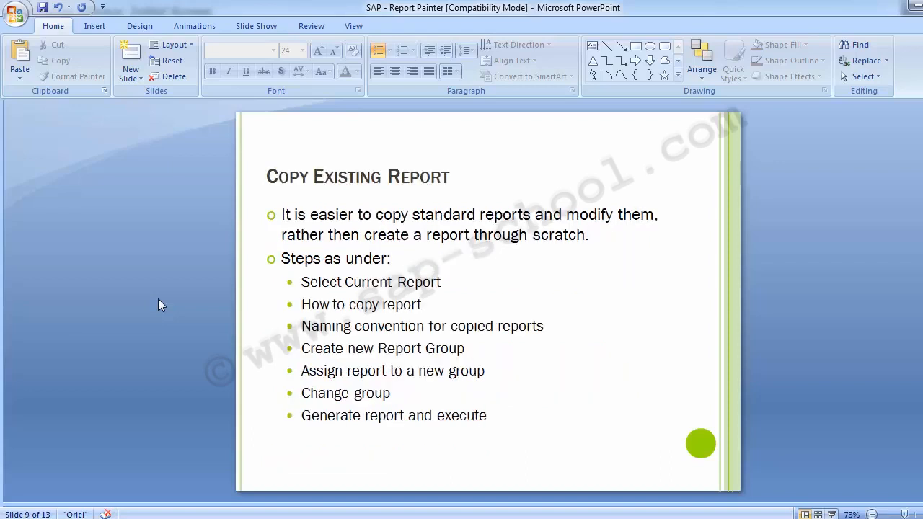
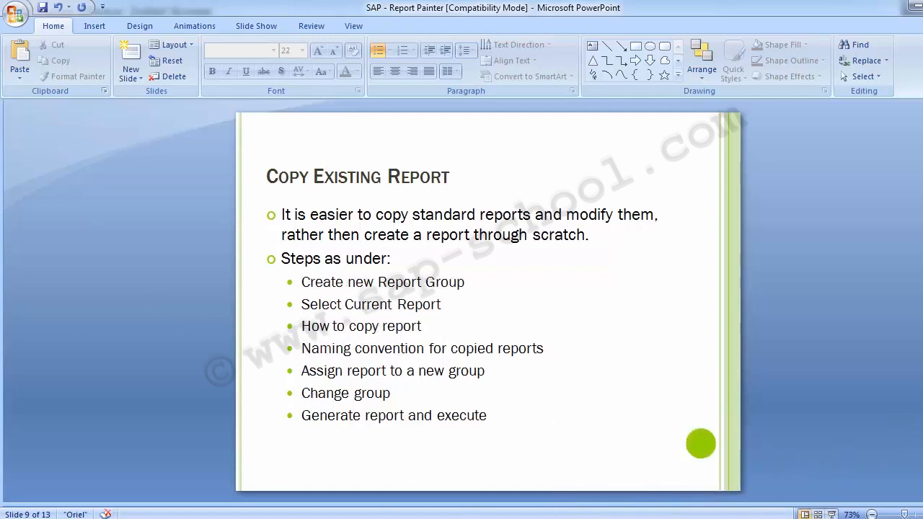
Step: Switch to SAP and exit the library display to SAP Easy Access with /n
{"action": "mouse_move", "coordinate": [368, 513]}
{"action": "left_click", "coordinate": [408, 470]}
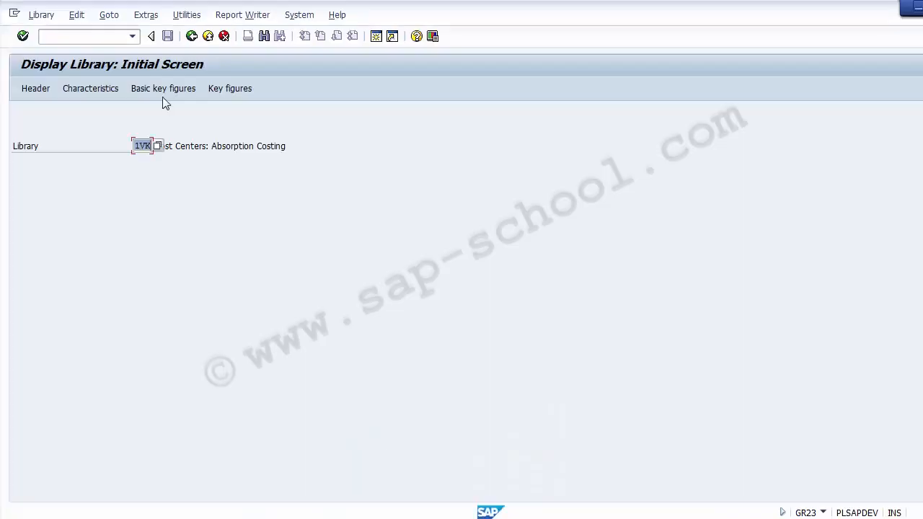
{"action": "left_click", "coordinate": [95, 40]}
{"action": "type", "text": "/n"}
{"action": "key", "text": "Return"}
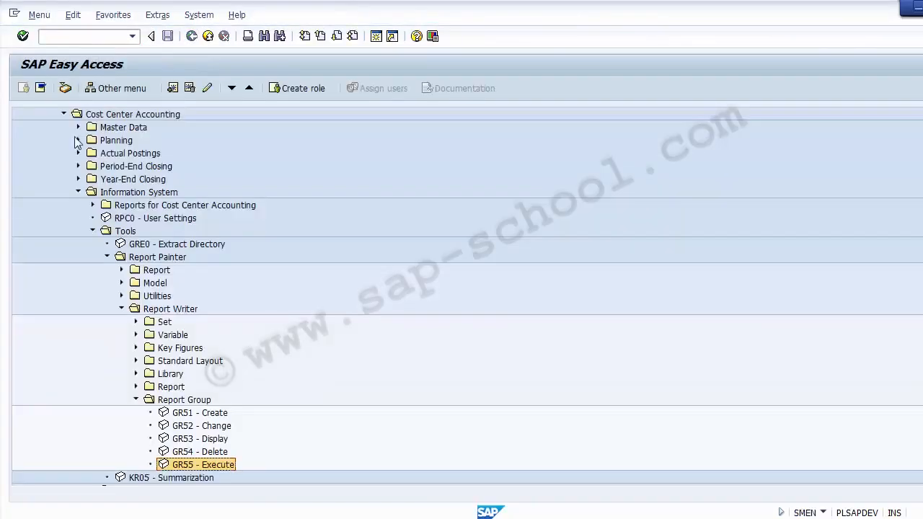
{"action": "left_click", "coordinate": [77, 192]}
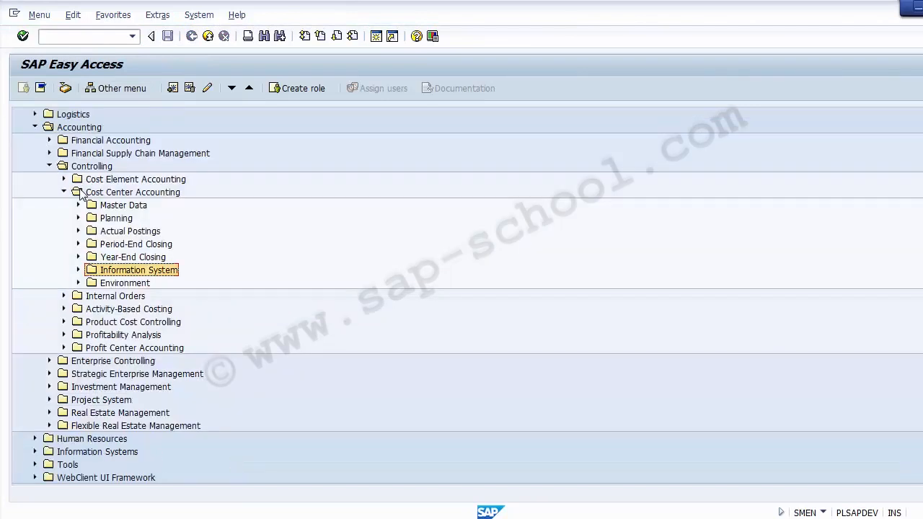
{"action": "left_click", "coordinate": [48, 166]}
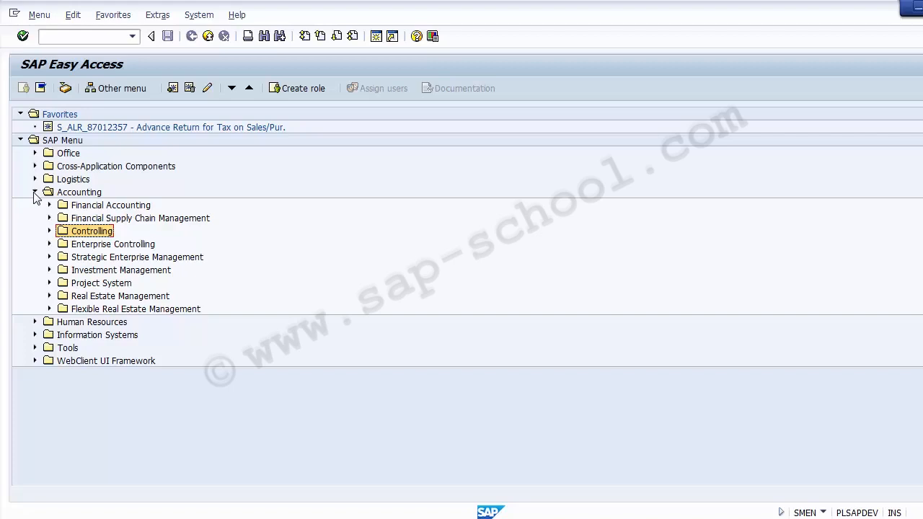
{"action": "left_click", "coordinate": [49, 232]}
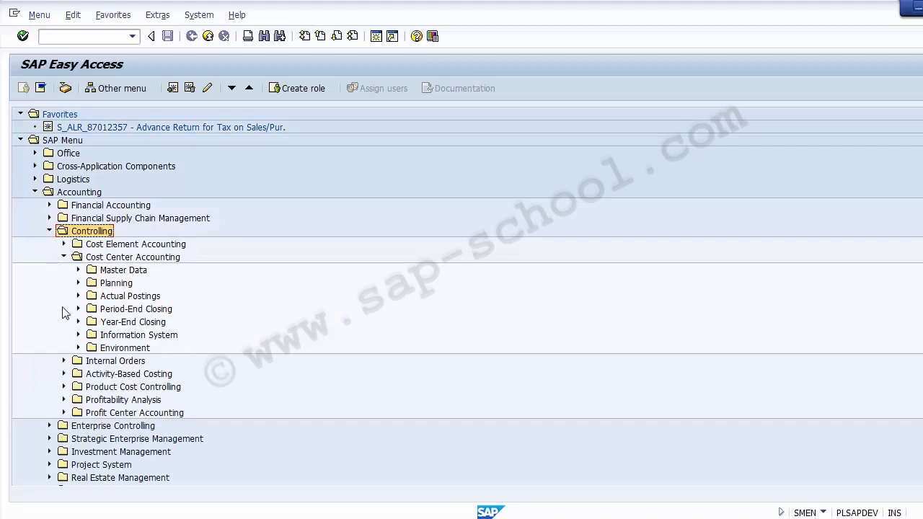
{"action": "left_click", "coordinate": [49, 231]}
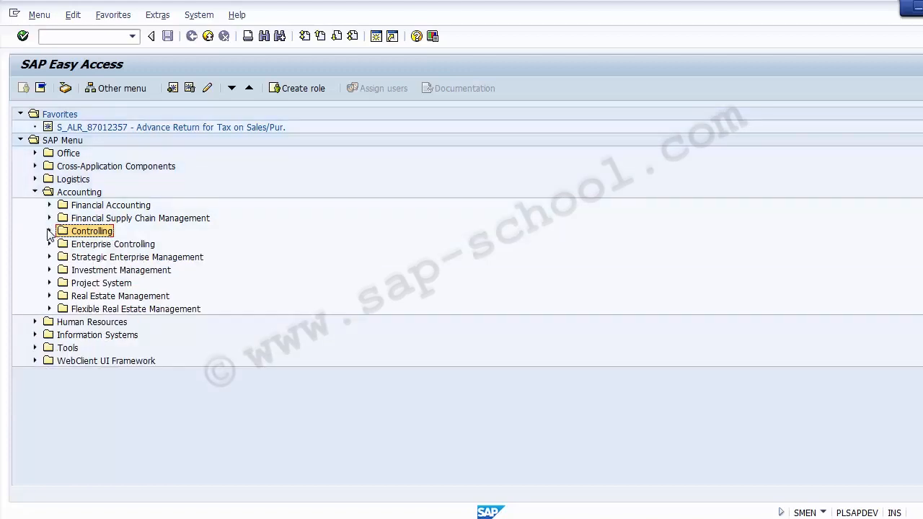
{"action": "left_click", "coordinate": [35, 193]}
{"action": "left_click", "coordinate": [34, 193]}
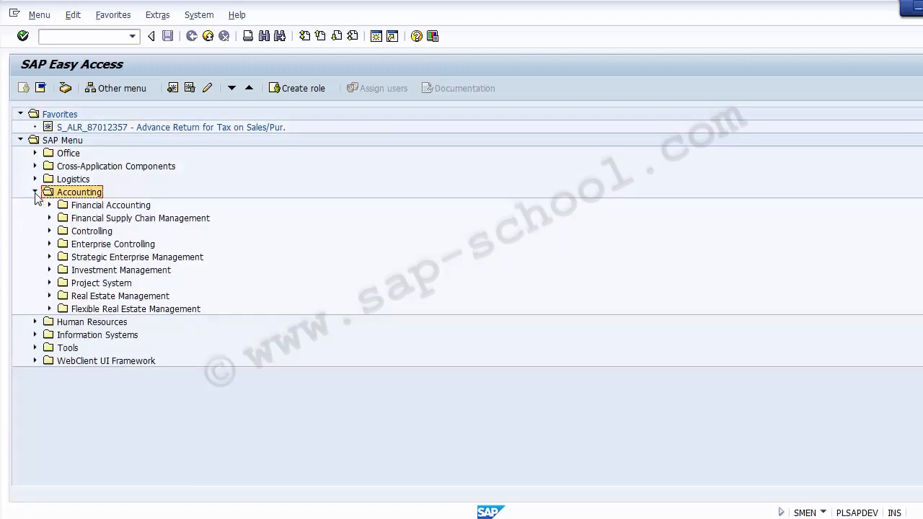
Step: Expand Controlling and Cost Center Accounting's Information System, and collapse its Report Group, Report Writer, Report Painter and Tools folders
{"action": "left_click", "coordinate": [49, 230]}
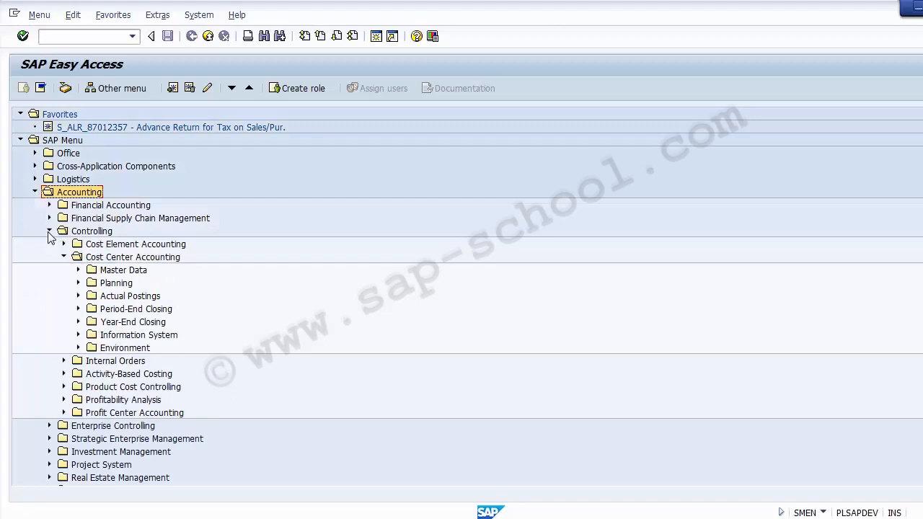
{"action": "left_click", "coordinate": [108, 339]}
{"action": "left_click", "coordinate": [79, 336]}
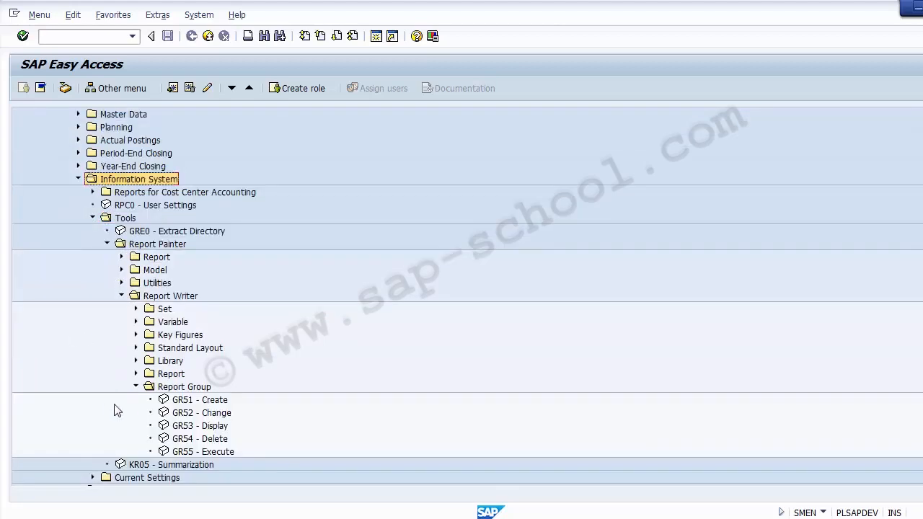
{"action": "left_click", "coordinate": [136, 386]}
{"action": "left_click", "coordinate": [121, 296]}
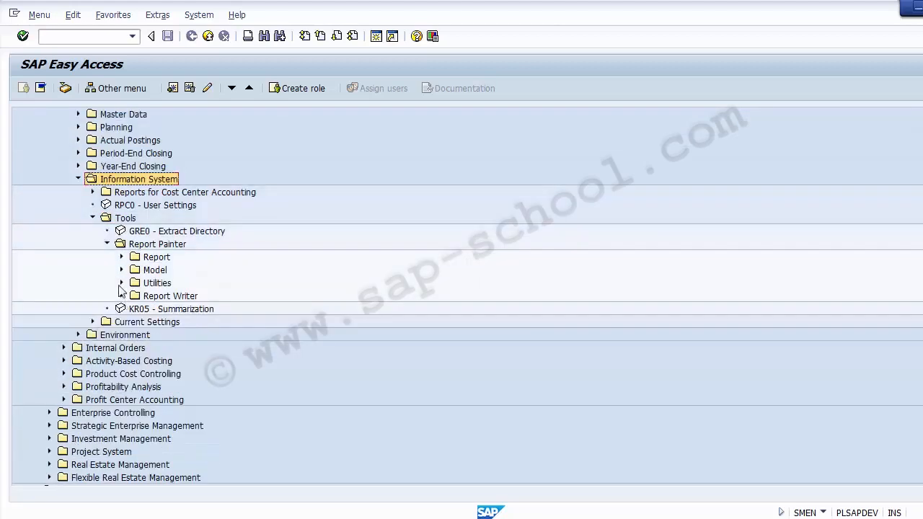
{"action": "left_click", "coordinate": [107, 244]}
{"action": "left_click", "coordinate": [92, 217]}
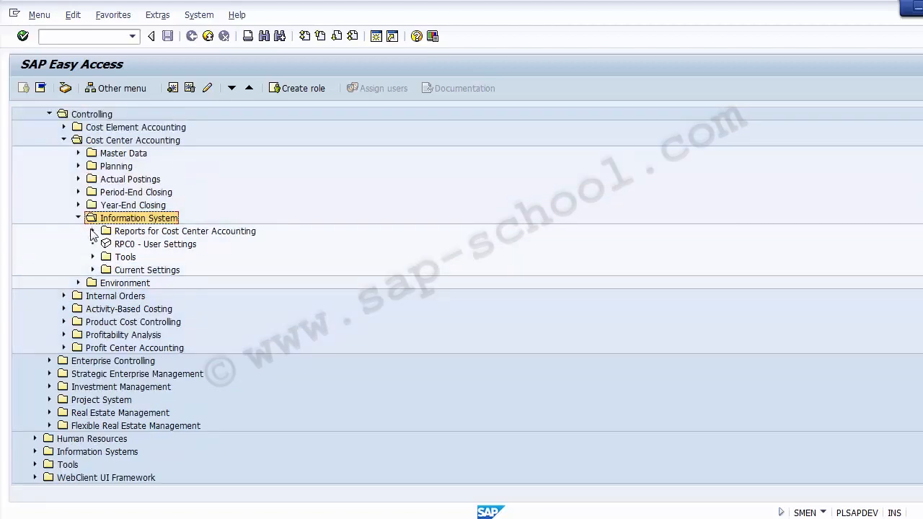
Step: Open S_ALR_87013612 - Range: Cost Centers from the Plan/Actual Comparisons under Reports for Cost Center Accounting
{"action": "left_click", "coordinate": [124, 234]}
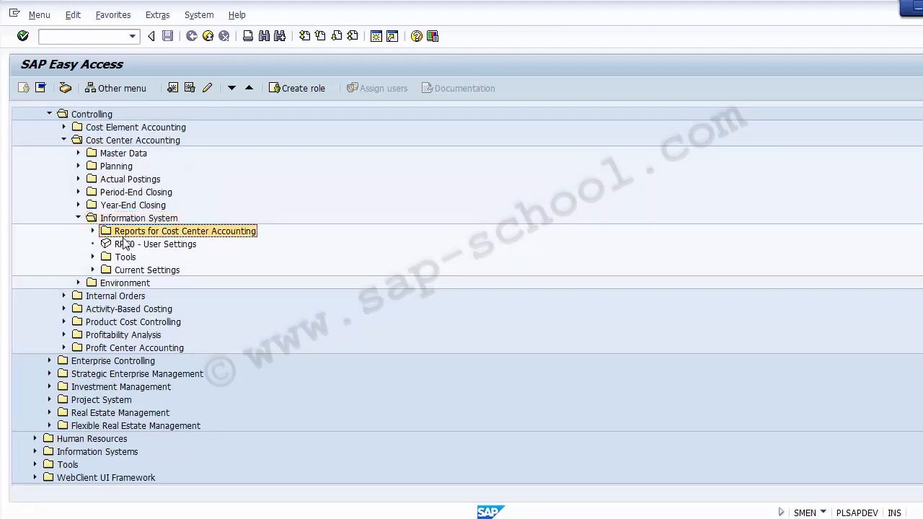
{"action": "left_click", "coordinate": [92, 231]}
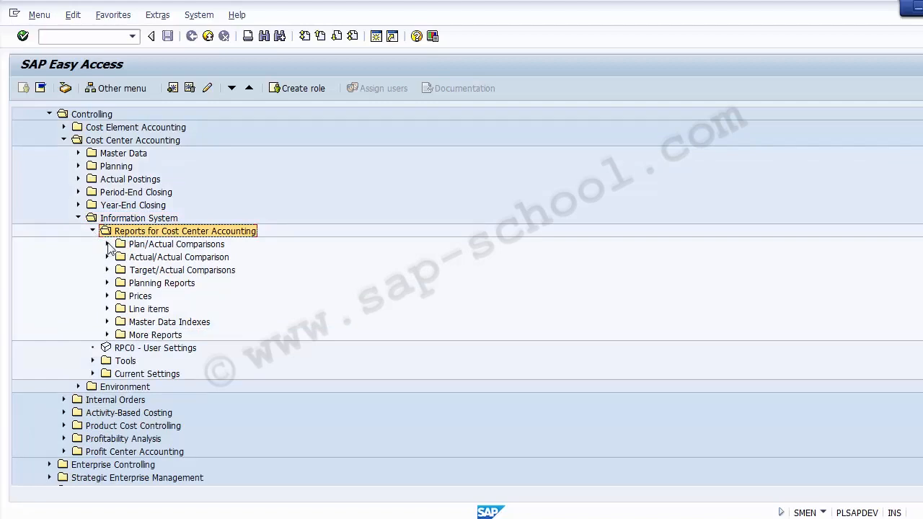
{"action": "left_click", "coordinate": [107, 244]}
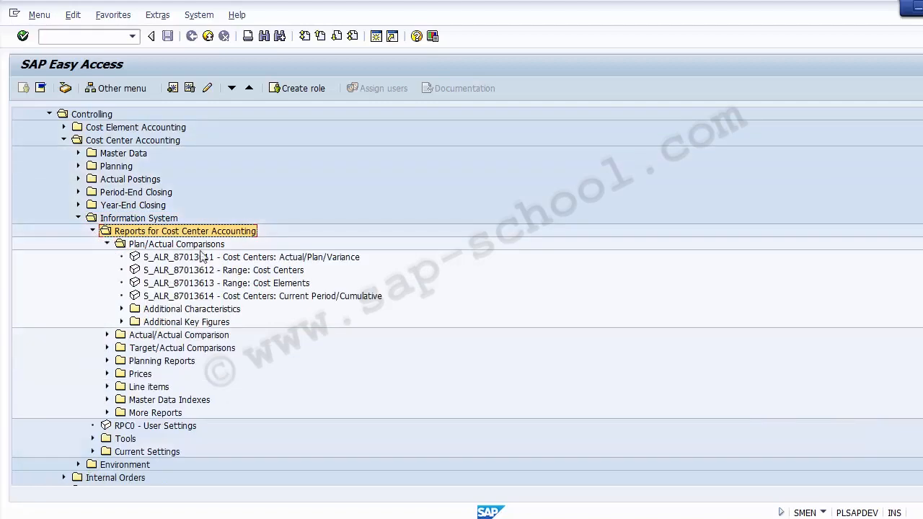
{"action": "left_click", "coordinate": [230, 258]}
{"action": "left_click", "coordinate": [241, 271]}
{"action": "left_click", "coordinate": [244, 295]}
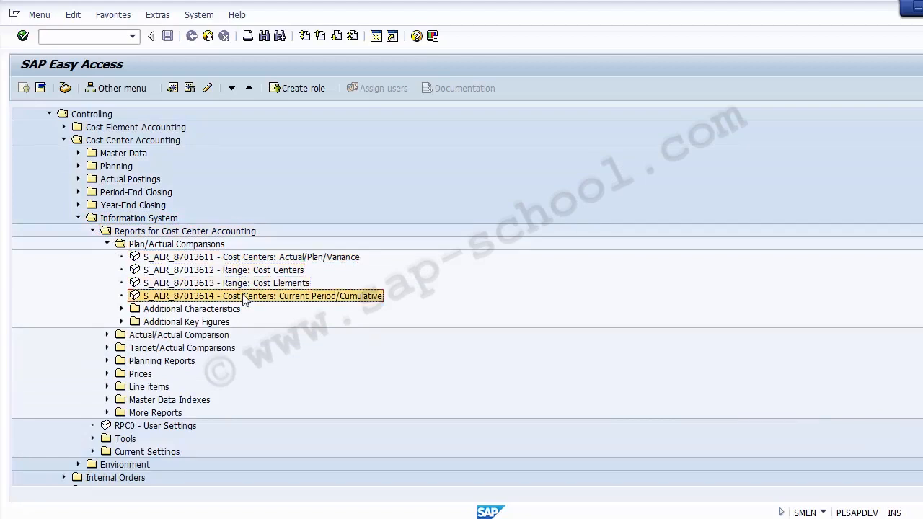
{"action": "left_click", "coordinate": [244, 270], "text": "ctrl"}
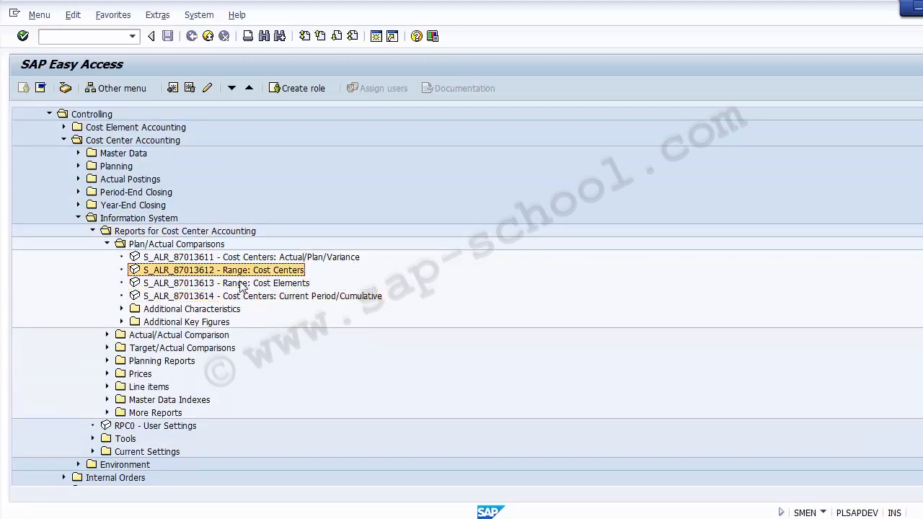
{"action": "double_click", "coordinate": [204, 273]}
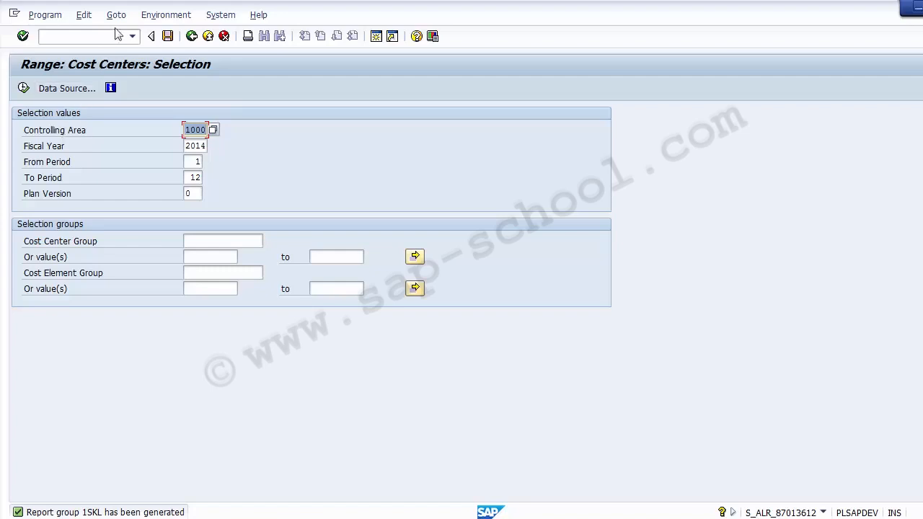
Step: Display the technical information of the Range: Cost Centers report, examine its table, library and report group, and close it
{"action": "left_click", "coordinate": [159, 19]}
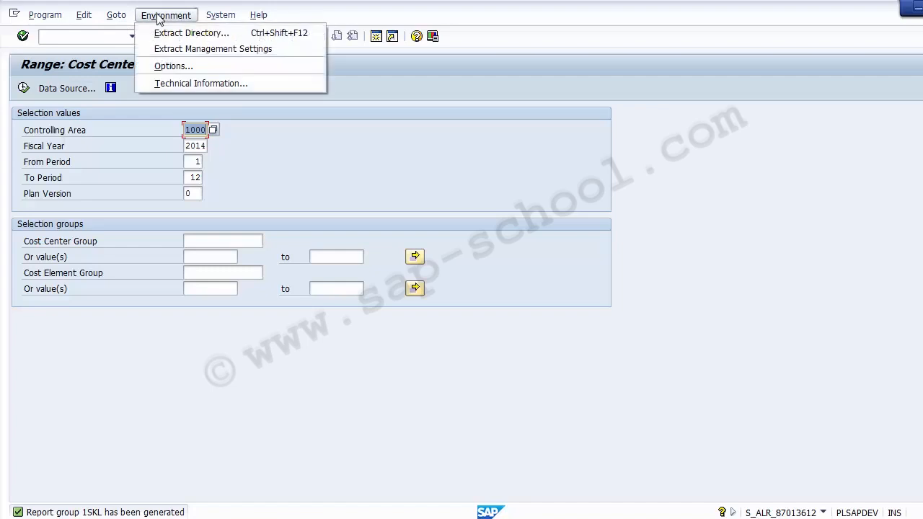
{"action": "left_click", "coordinate": [174, 84]}
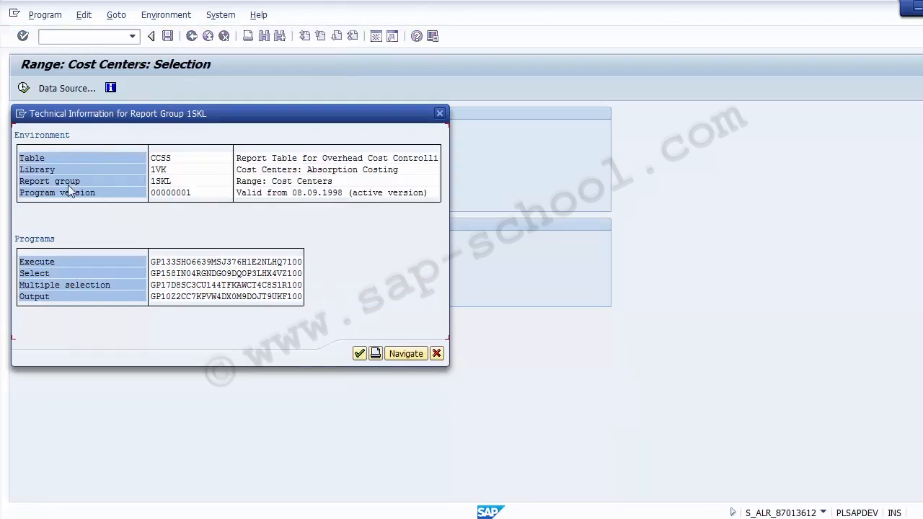
{"action": "left_click", "coordinate": [176, 162]}
{"action": "left_click", "coordinate": [160, 172]}
{"action": "left_click", "coordinate": [154, 185]}
{"action": "left_click", "coordinate": [160, 184]}
{"action": "left_click", "coordinate": [166, 184]}
{"action": "left_click", "coordinate": [171, 185]}
{"action": "left_click", "coordinate": [437, 354]}
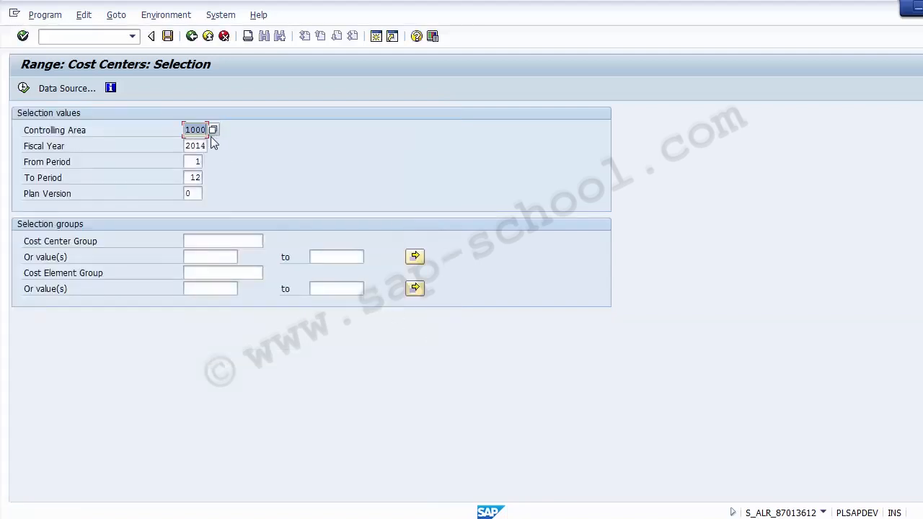
Step: Review the technical information of the Range: Cost Centers report again, close it and exit the report's selection screen
{"action": "left_click", "coordinate": [167, 15]}
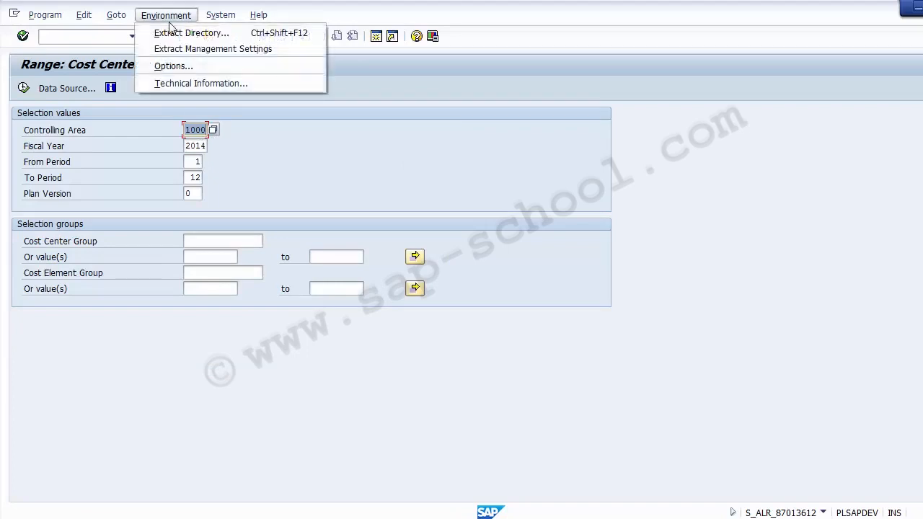
{"action": "left_click", "coordinate": [176, 83]}
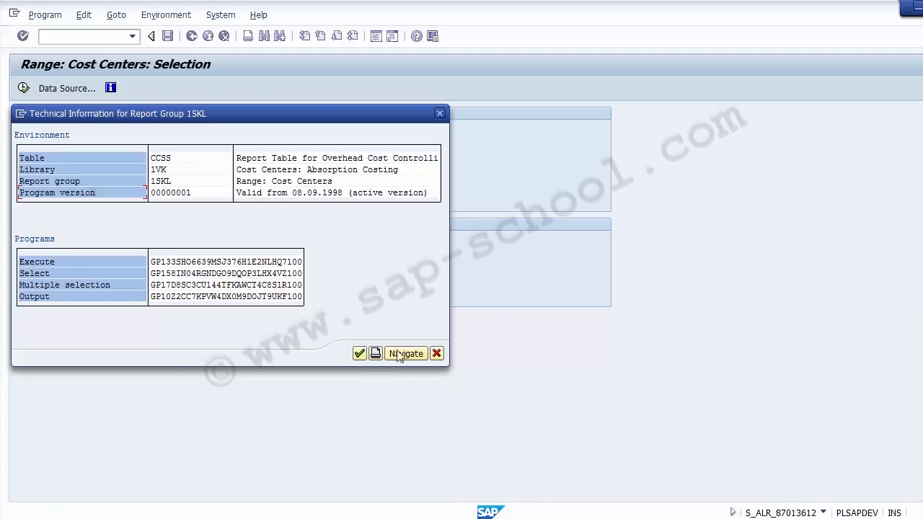
{"action": "left_click", "coordinate": [437, 353]}
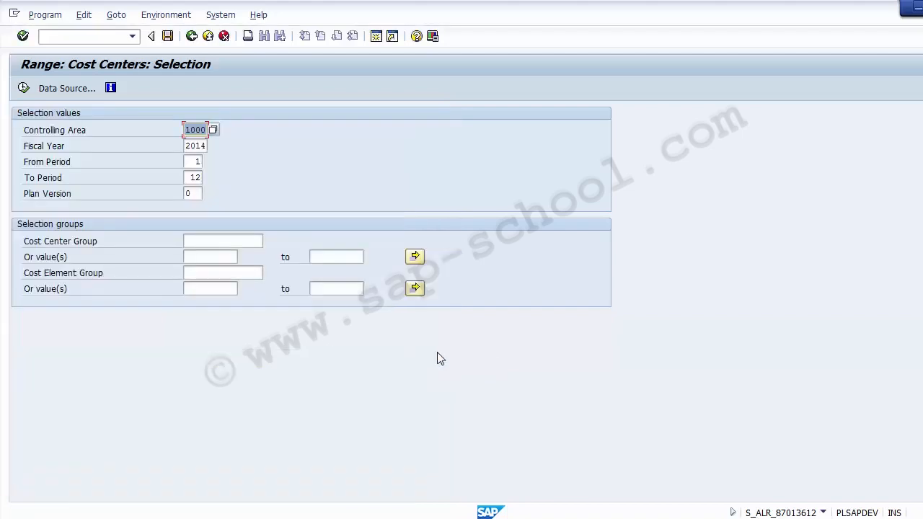
{"action": "left_click", "coordinate": [207, 37]}
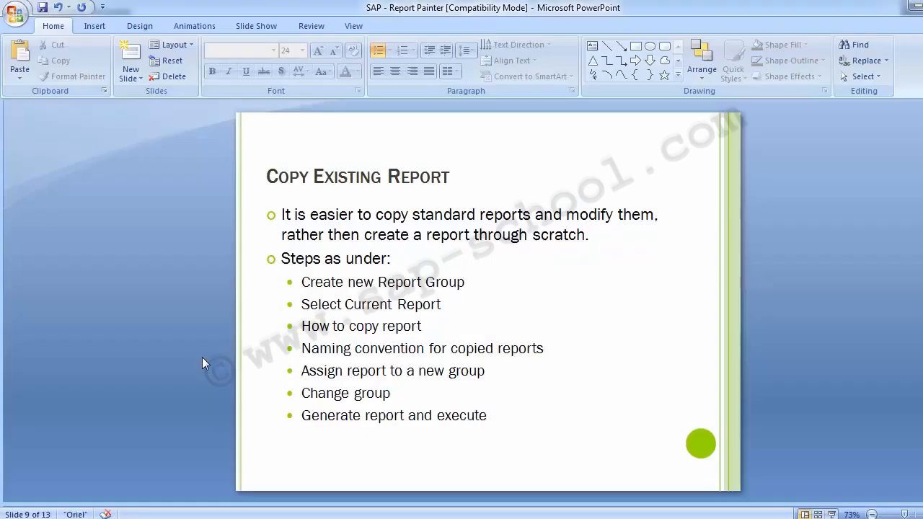
Step: Look up the report group transaction codes on the Report Group slide and switch back to SAP
{"action": "key", "text": "Page_Up"}
{"action": "key", "text": "Page_Up"}
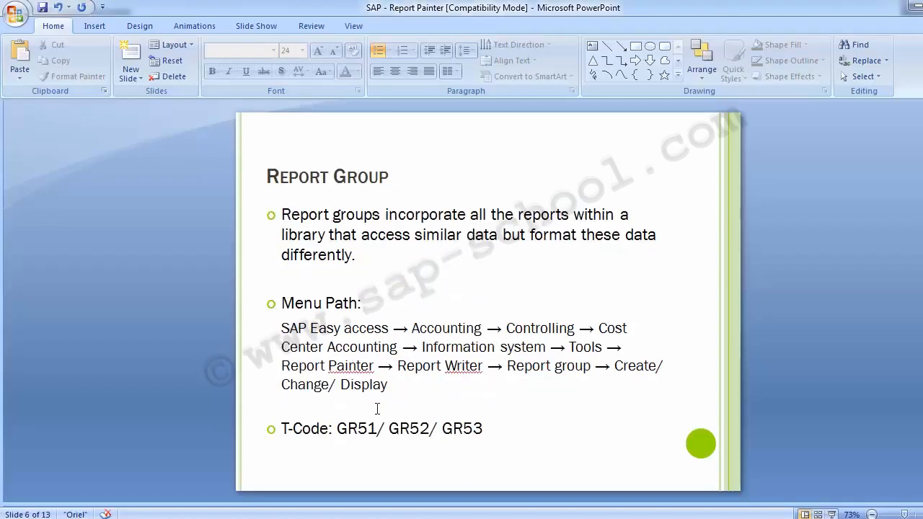
{"action": "mouse_move", "coordinate": [336, 429]}
{"action": "left_mouse_down"}
{"action": "mouse_move", "coordinate": [370, 439]}
{"action": "mouse_move", "coordinate": [490, 431]}
{"action": "left_mouse_up"}
{"action": "left_click", "coordinate": [41, 294]}
{"action": "key", "text": "alt+Tab"}
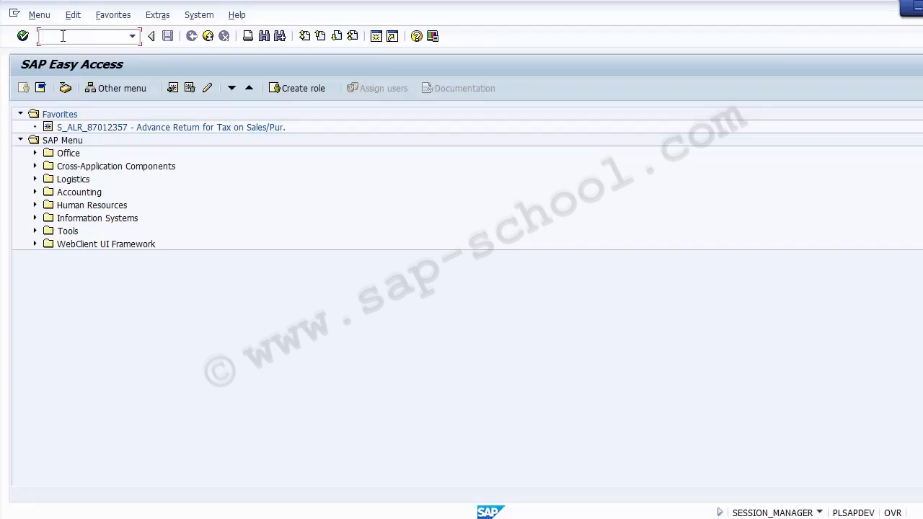
Step: Start report group creation with transaction GR51, using ZSKL as the new report group
{"action": "type", "text": "GR51"}
{"action": "key", "text": "Return"}
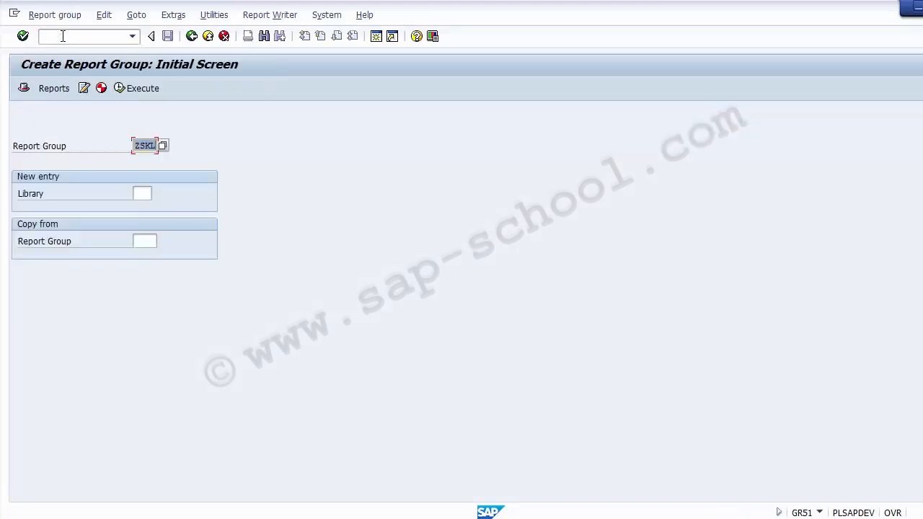
{"action": "left_click", "coordinate": [38, 150]}
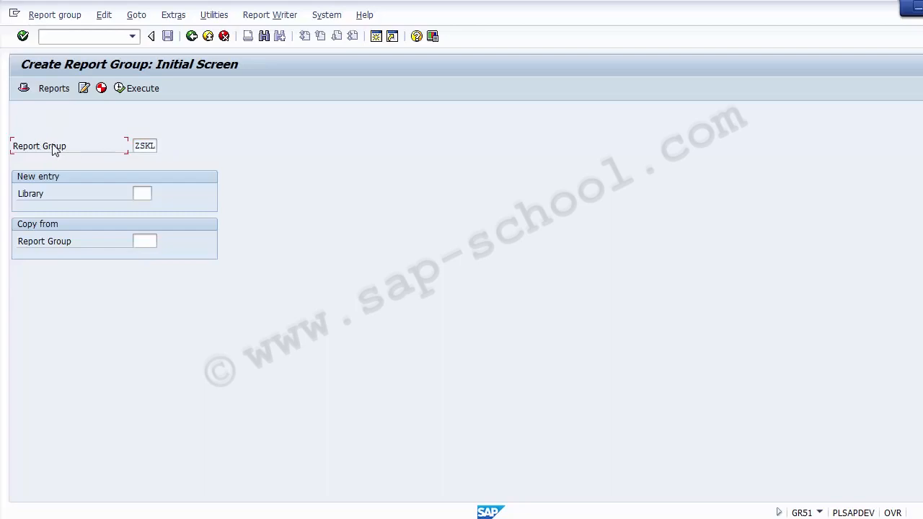
{"action": "left_click", "coordinate": [137, 145]}
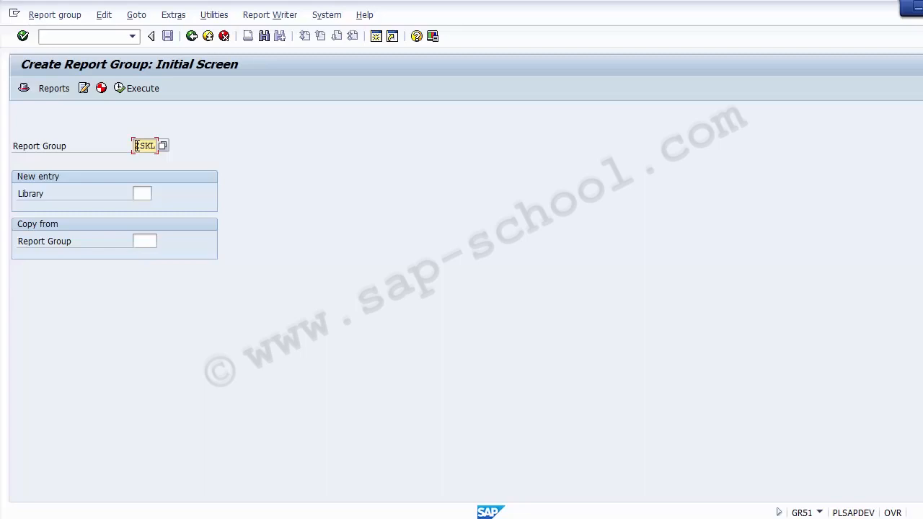
Step: Choose 1SKL - Range: Cost Centers from the value list as the report group to copy from
{"action": "key", "text": "Tab"}
{"action": "key", "text": "Tab"}
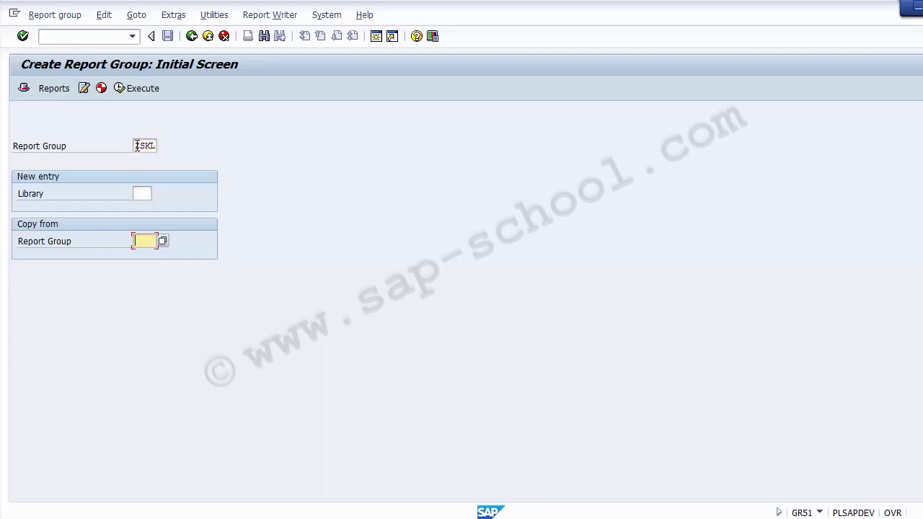
{"action": "type", "text": "1"}
{"action": "key", "text": "Down"}
{"action": "key", "text": "Return"}
{"action": "left_click", "coordinate": [162, 241]}
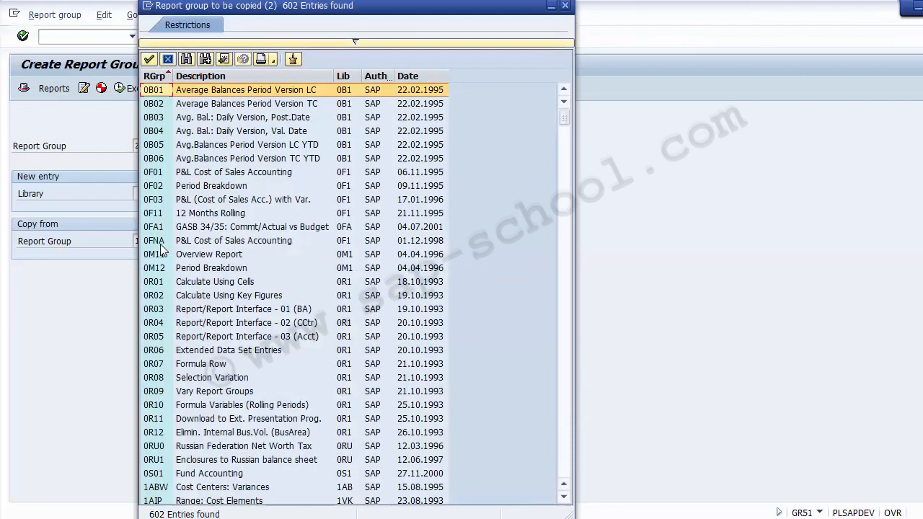
{"action": "key", "text": "Down"}
{"action": "key", "text": "Down"}
{"action": "key", "text": "Down"}
{"action": "key", "text": "Down"}
{"action": "key", "text": "Down"}
{"action": "key", "text": "Down"}
{"action": "key", "text": "Down"}
{"action": "key", "text": "Down"}
{"action": "key", "text": "Down"}
{"action": "key", "text": "Down"}
{"action": "key", "text": "Down"}
{"action": "key", "text": "Down"}
{"action": "key", "text": "Down"}
{"action": "key", "text": "Down"}
{"action": "key", "text": "Down"}
{"action": "key", "text": "Down"}
{"action": "key", "text": "Down"}
{"action": "key", "text": "Down"}
{"action": "key", "text": "Down"}
{"action": "key", "text": "Down"}
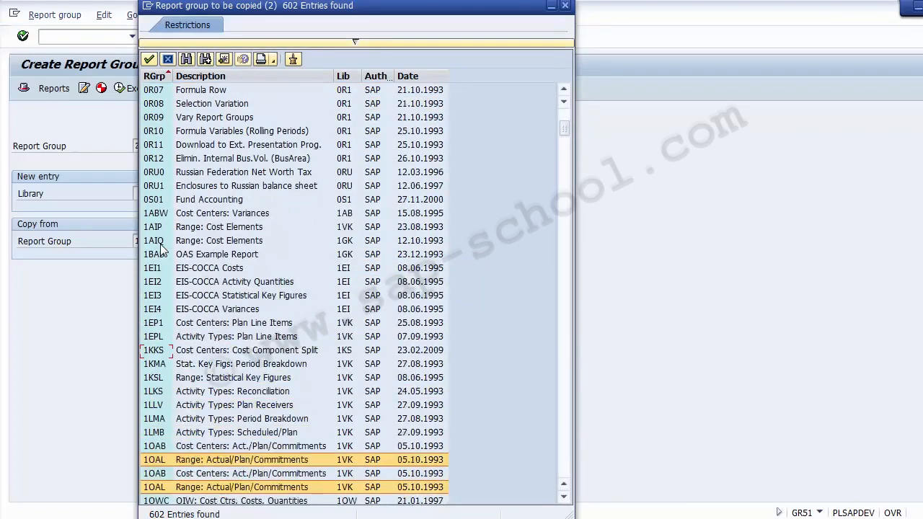
{"action": "key", "text": "Up"}
{"action": "key", "text": "Up"}
{"action": "key", "text": "Up"}
{"action": "key", "text": "Up"}
{"action": "key", "text": "Up"}
{"action": "key", "text": "Up"}
{"action": "key", "text": "Up"}
{"action": "key", "text": "Up"}
{"action": "key", "text": "Up"}
{"action": "key", "text": "Up"}
{"action": "key", "text": "Up"}
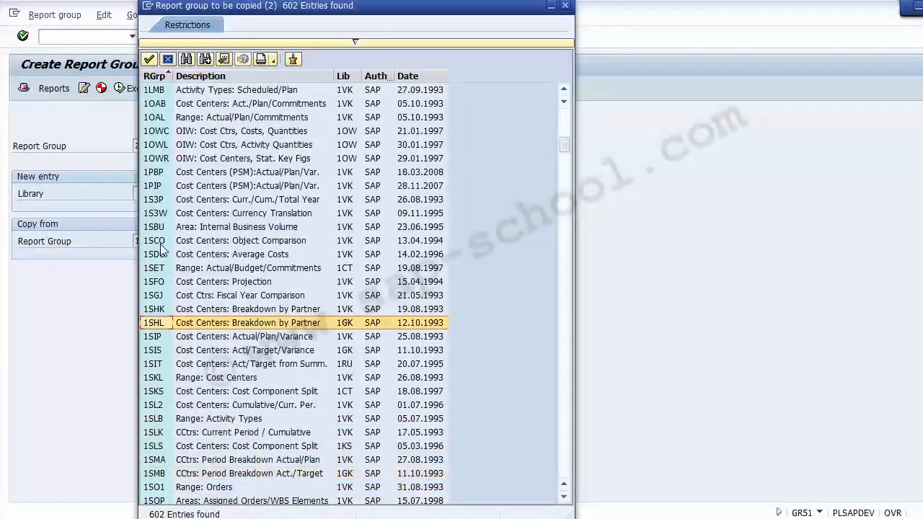
{"action": "key", "text": "Up"}
{"action": "key", "text": "Up"}
{"action": "key", "text": "Up"}
{"action": "key", "text": "Up"}
{"action": "key", "text": "Up"}
{"action": "key", "text": "Up"}
{"action": "key", "text": "Up"}
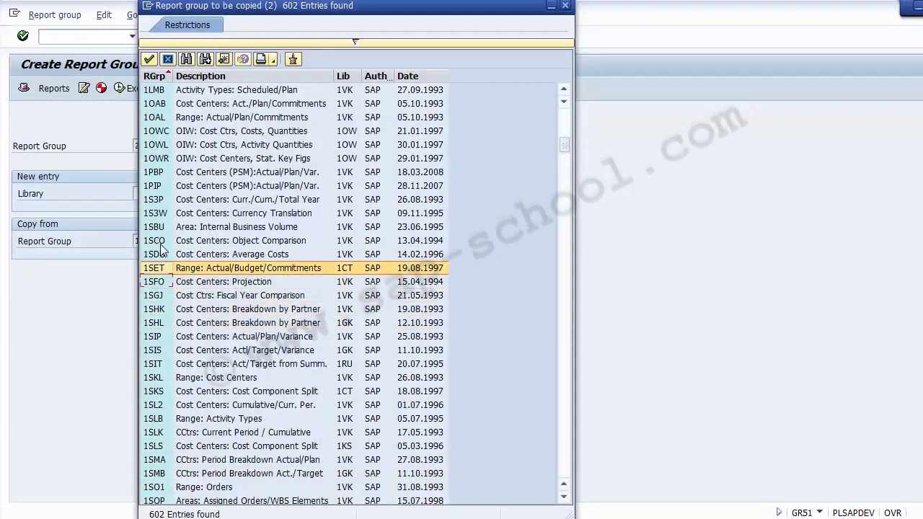
{"action": "key", "text": "Down"}
{"action": "key", "text": "Down"}
{"action": "key", "text": "Down"}
{"action": "key", "text": "Down"}
{"action": "key", "text": "Down"}
{"action": "key", "text": "Down"}
{"action": "key", "text": "Down"}
{"action": "key", "text": "Down"}
{"action": "key", "text": "Down"}
{"action": "key", "text": "Down"}
{"action": "key", "text": "Down"}
{"action": "key", "text": "Down"}
{"action": "key", "text": "Down"}
{"action": "key", "text": "Down"}
{"action": "key", "text": "Down"}
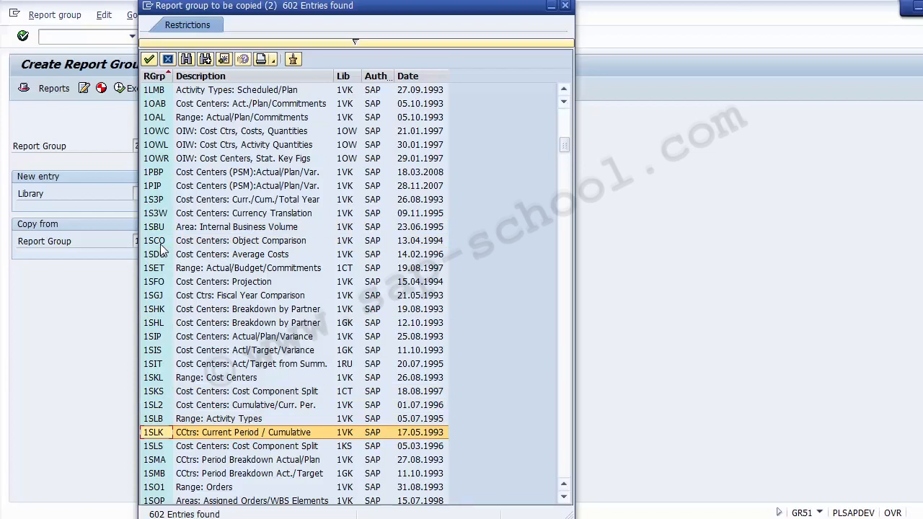
{"action": "key", "text": "Down"}
{"action": "key", "text": "Up"}
{"action": "key", "text": "Up"}
{"action": "key", "text": "Up"}
{"action": "key", "text": "Up"}
{"action": "key", "text": "Up"}
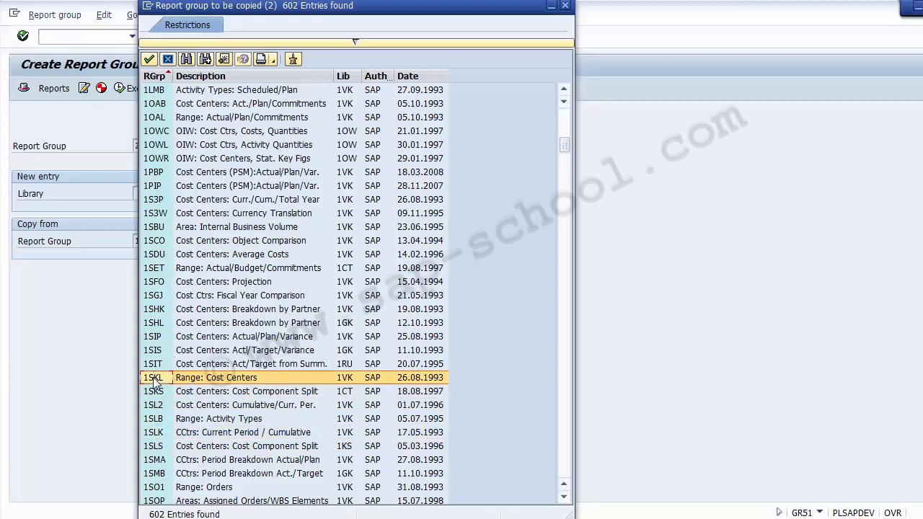
{"action": "double_click", "coordinate": [185, 377]}
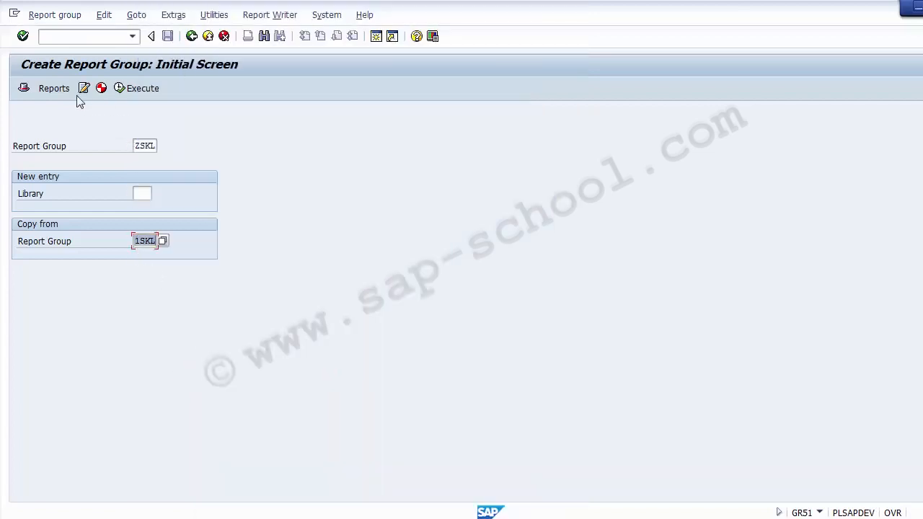
Step: Open the header of the new report group and set its description to Testing Report Cost Center
{"action": "key", "text": "Return"}
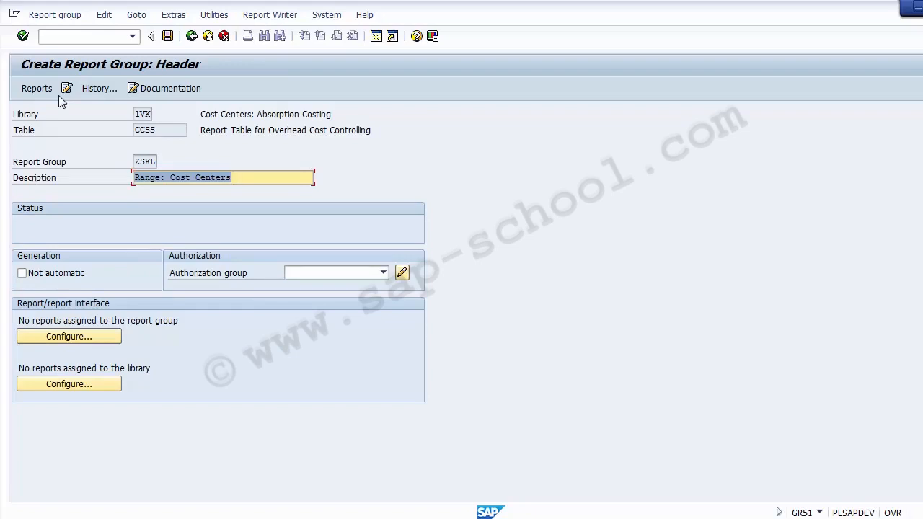
{"action": "key", "text": "End"}
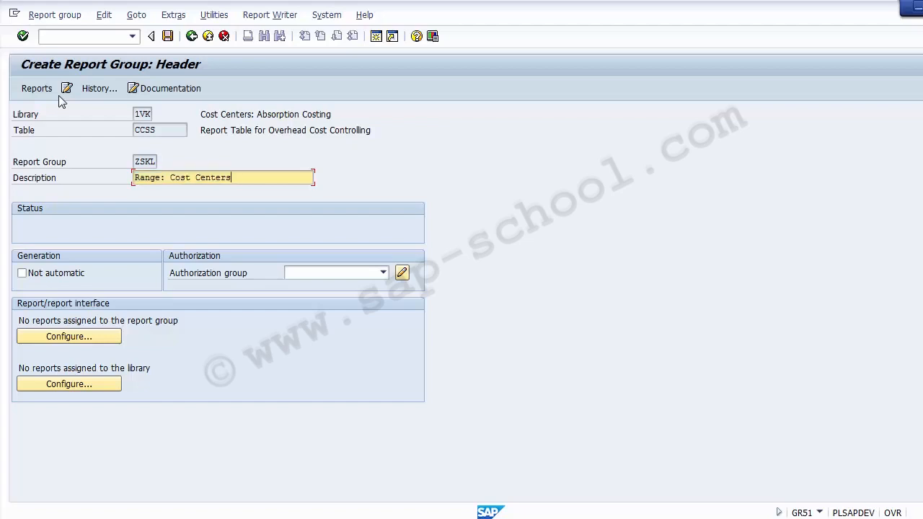
{"action": "type", "text": "Testing Report Cost Center"}
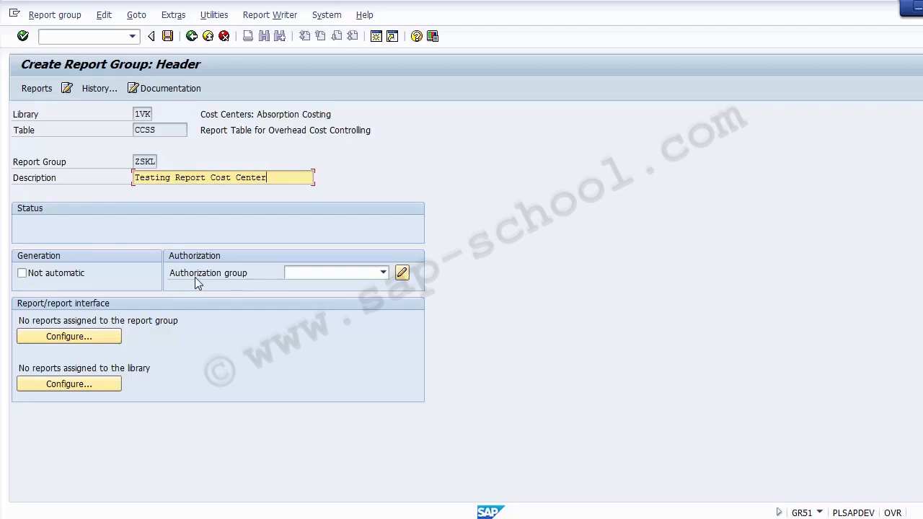
{"action": "left_click", "coordinate": [320, 272]}
{"action": "left_click", "coordinate": [287, 233]}
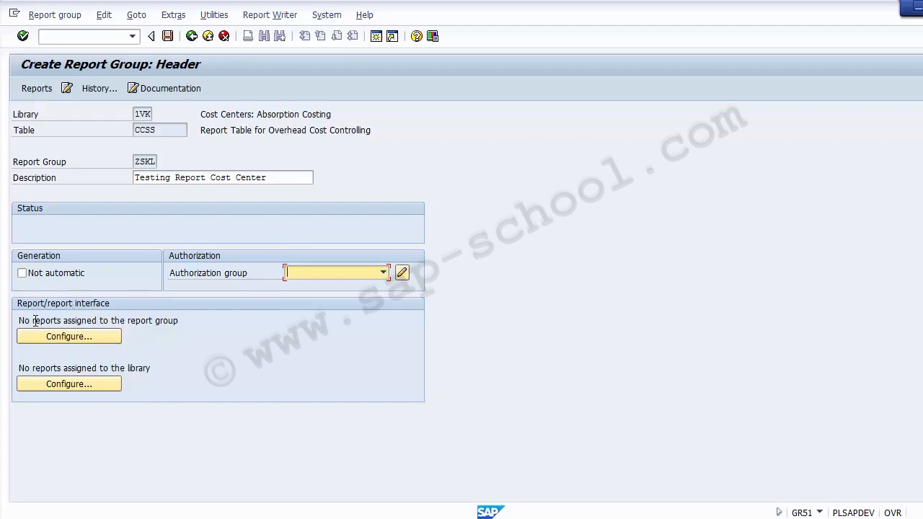
Step: Try to configure the reports assigned to the report group, dismiss the message and save report group ZSKL
{"action": "left_click_drag", "start_coordinate": [18, 322], "coordinate": [182, 328]}
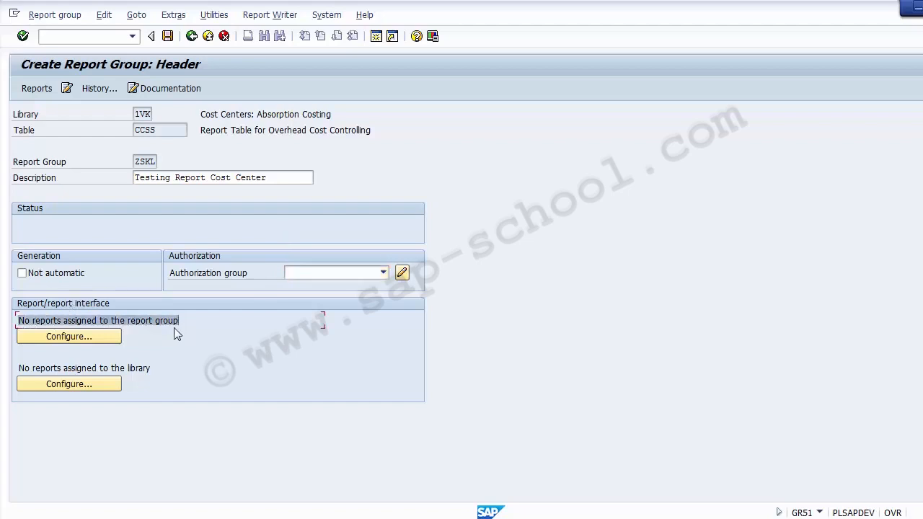
{"action": "left_click", "coordinate": [69, 337]}
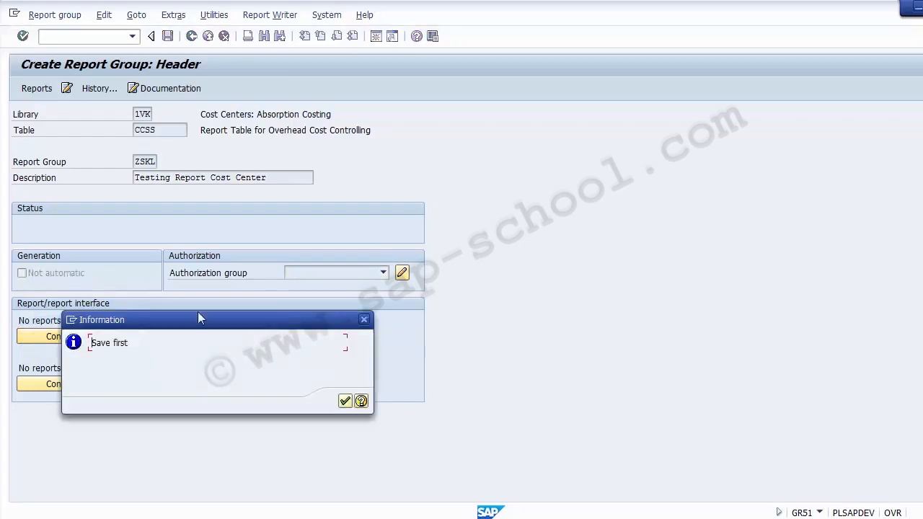
{"action": "left_click", "coordinate": [345, 402]}
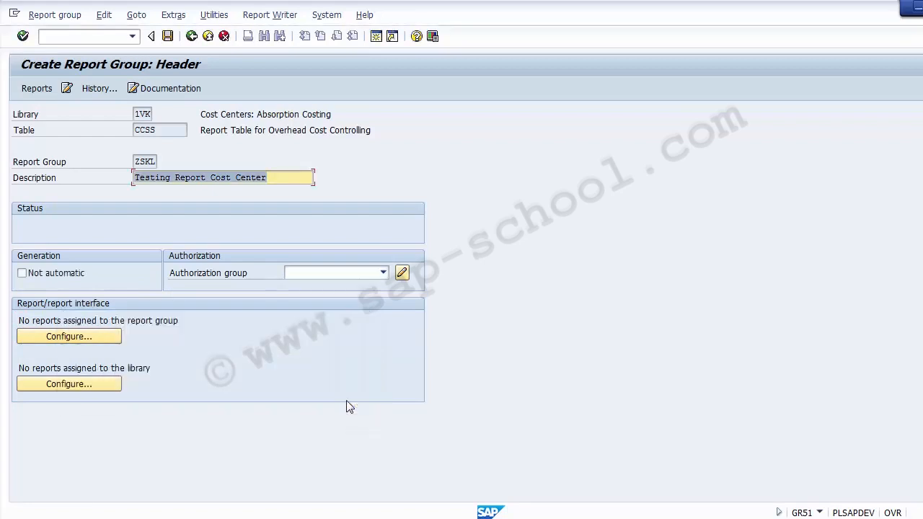
{"action": "left_click", "coordinate": [169, 40]}
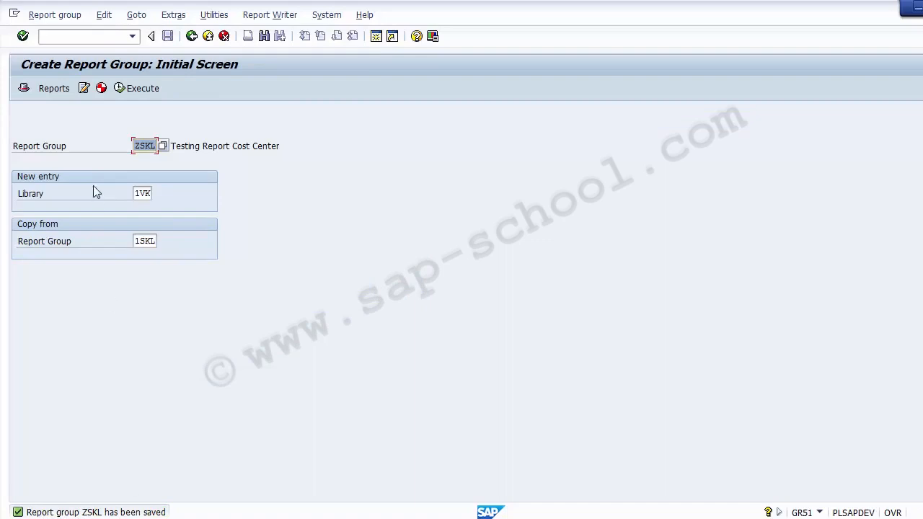
Step: Switch report group ZSKL from create to change mode and open its header
{"action": "left_click", "coordinate": [24, 88]}
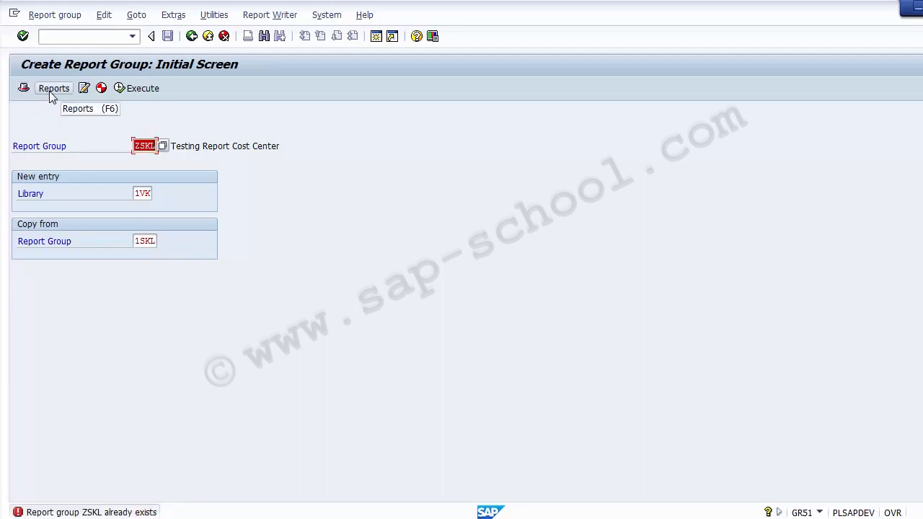
{"action": "left_click", "coordinate": [53, 15]}
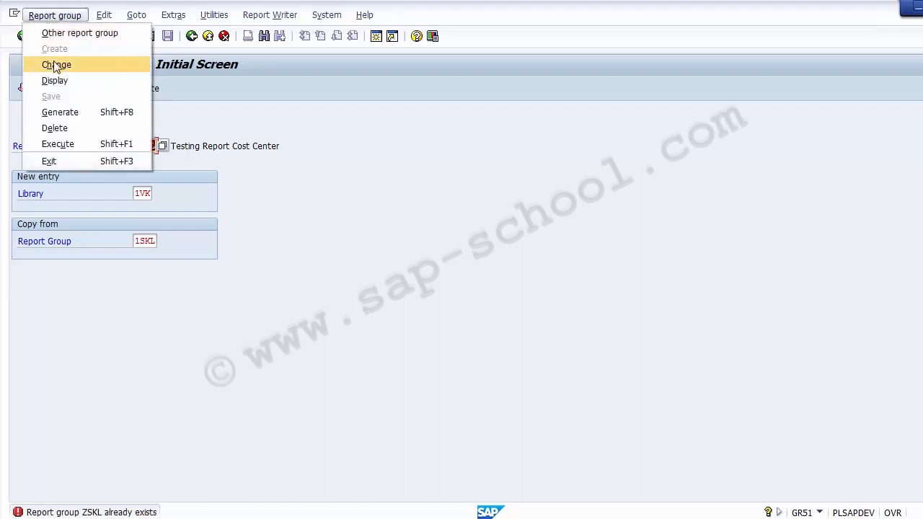
{"action": "left_click", "coordinate": [54, 65]}
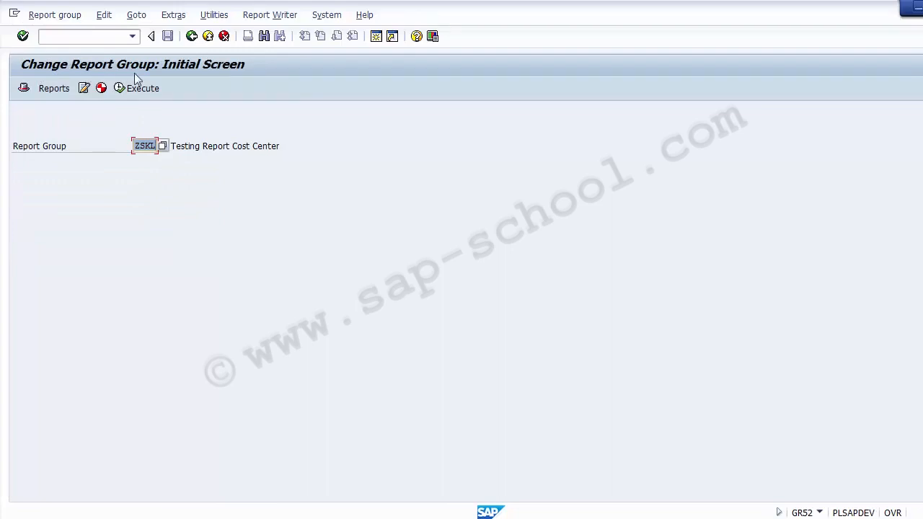
{"action": "left_click", "coordinate": [24, 88]}
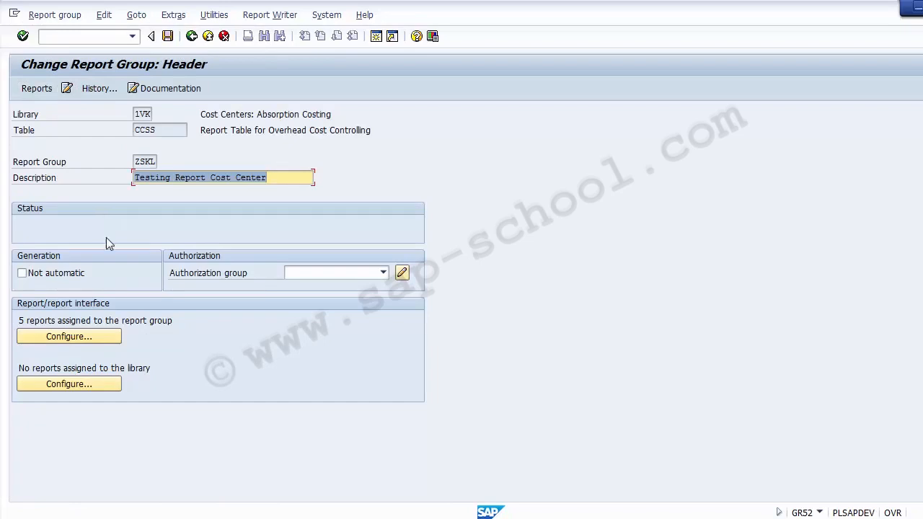
Step: Examine the report group's name, description, status and the line on reports assigned to the report group
{"action": "left_click_drag", "start_coordinate": [135, 162], "coordinate": [280, 183]}
{"action": "left_click", "coordinate": [137, 178]}
{"action": "left_click", "coordinate": [113, 225]}
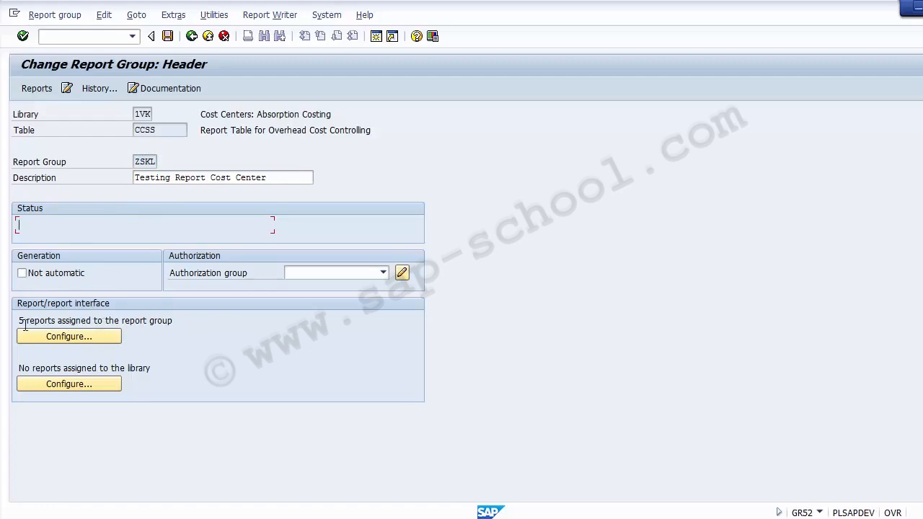
{"action": "left_click_drag", "start_coordinate": [19, 322], "coordinate": [188, 321]}
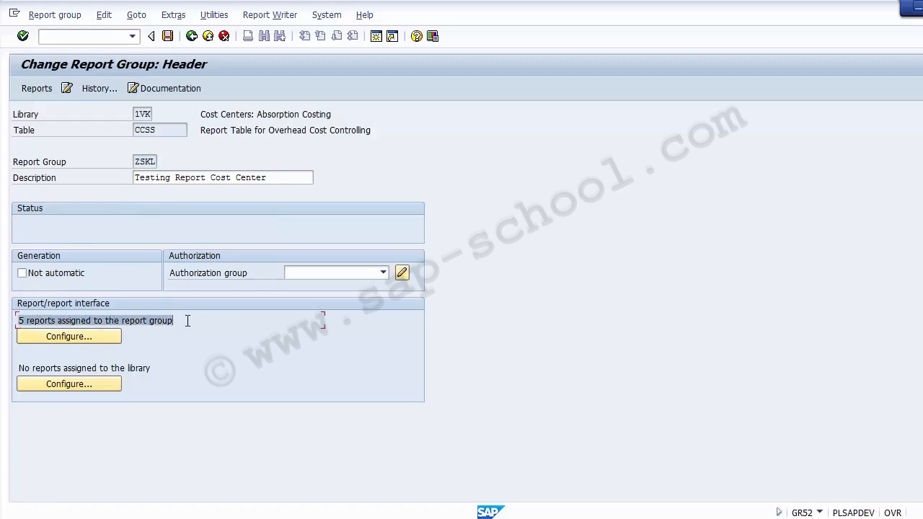
{"action": "left_click", "coordinate": [188, 321]}
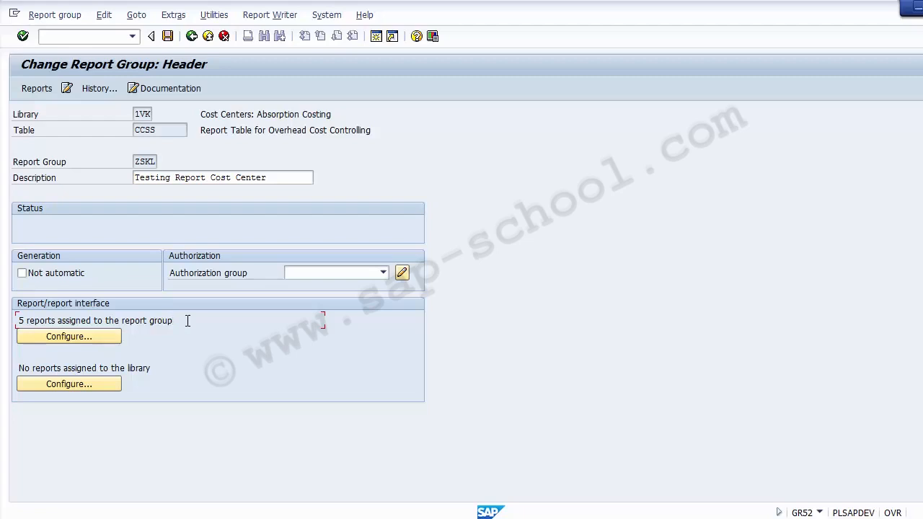
Step: Open the configuration of the reports assigned to the report group, show technical names and examine the receiver reports
{"action": "left_click", "coordinate": [72, 337]}
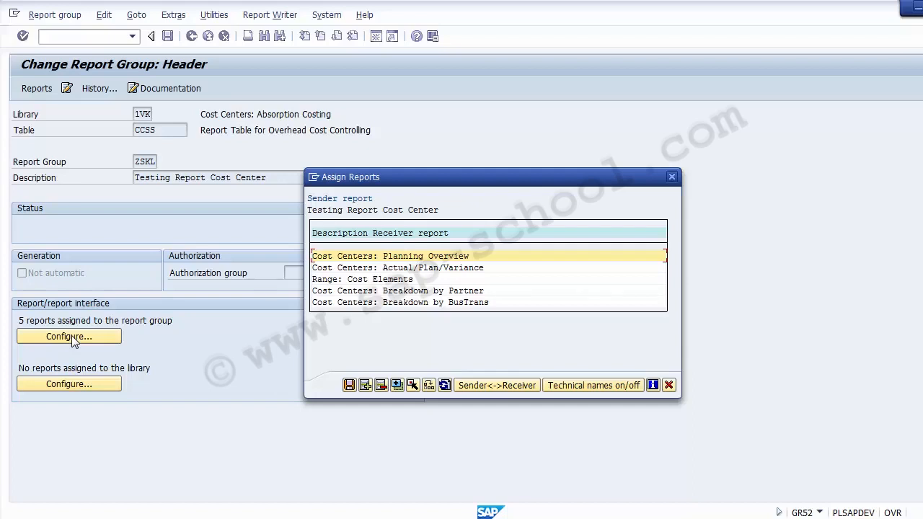
{"action": "left_click", "coordinate": [573, 385]}
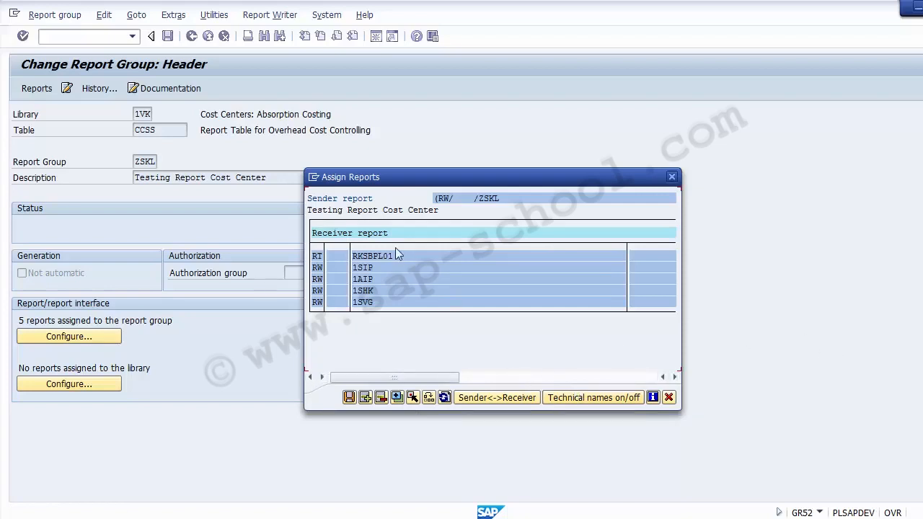
{"action": "left_click", "coordinate": [369, 256]}
{"action": "left_click", "coordinate": [366, 268]}
{"action": "left_click", "coordinate": [365, 279]}
{"action": "left_click", "coordinate": [364, 302]}
Step: Start adding a receiver report to report group ZSKL and choose Transaction (TR) as its report type
{"action": "left_click", "coordinate": [366, 399]}
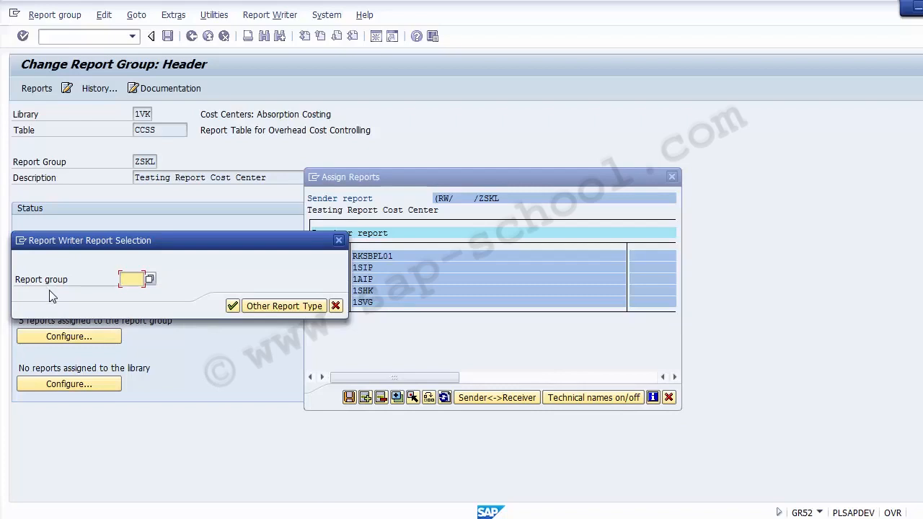
{"action": "left_click", "coordinate": [287, 306]}
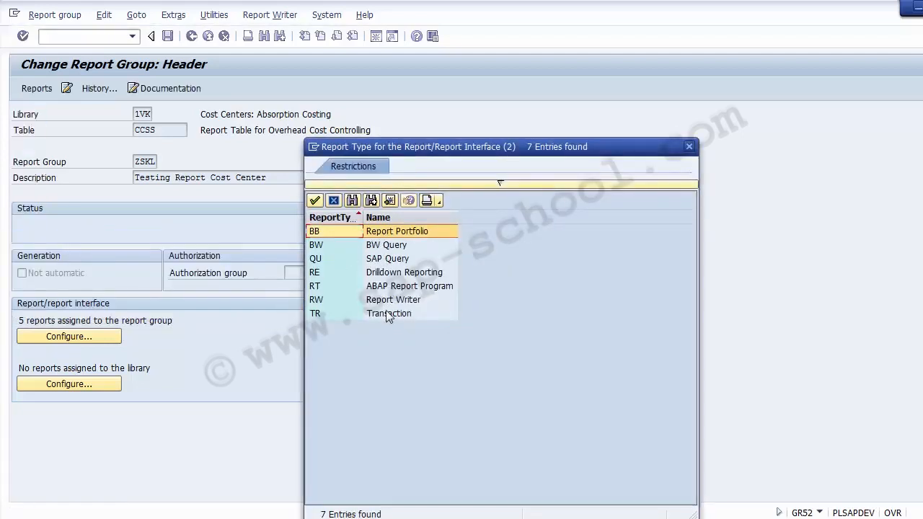
{"action": "left_click", "coordinate": [408, 274]}
{"action": "left_click", "coordinate": [408, 287]}
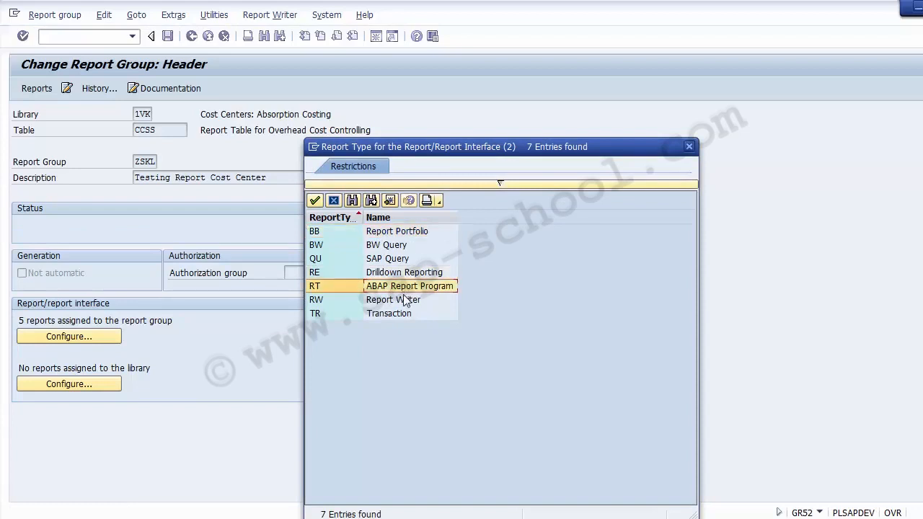
{"action": "left_click", "coordinate": [402, 302]}
{"action": "left_click", "coordinate": [391, 314]}
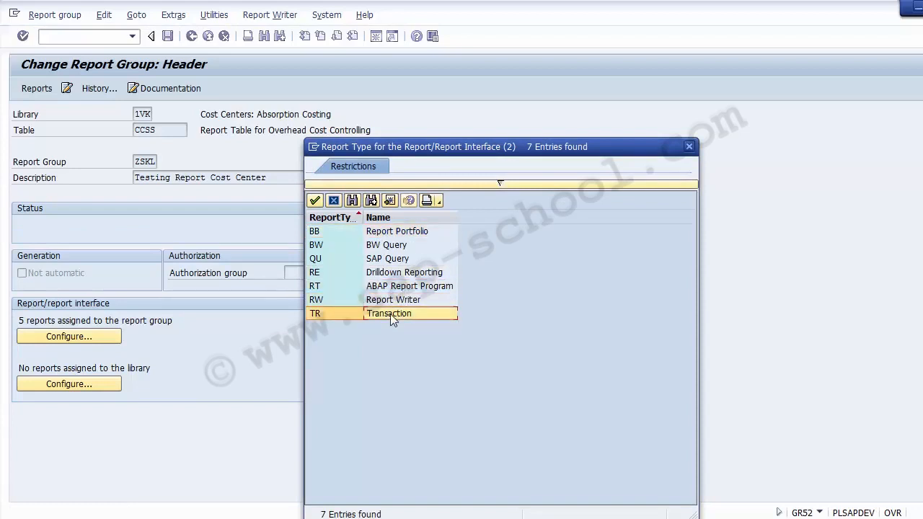
{"action": "double_click", "coordinate": [390, 314]}
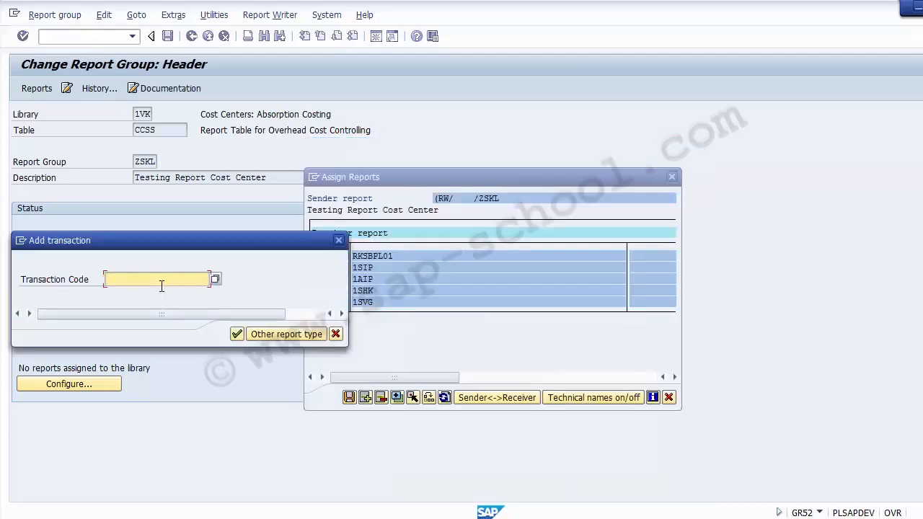
Step: Add transaction code ksb1 as a receiver report and save the report assignment
{"action": "left_click", "coordinate": [162, 281]}
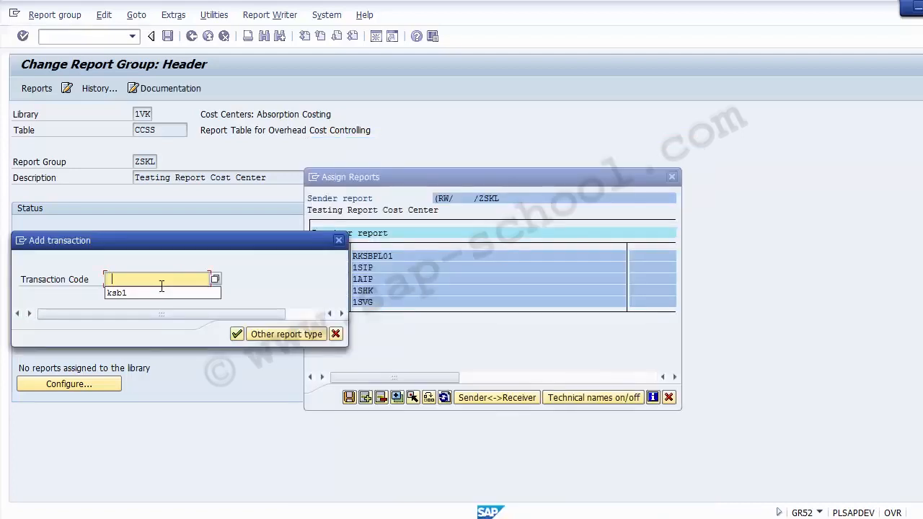
{"action": "key", "text": "Down"}
{"action": "key", "text": "Return"}
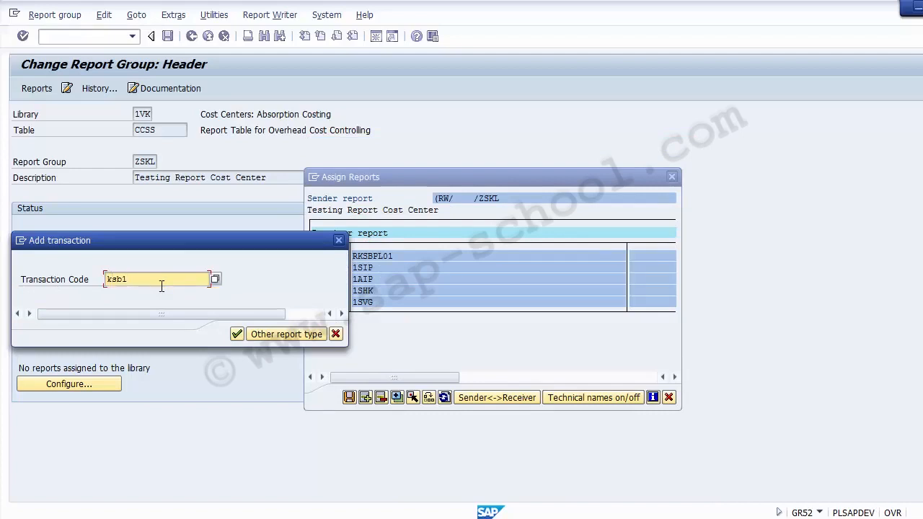
{"action": "left_click_drag", "start_coordinate": [142, 280], "coordinate": [67, 269]}
{"action": "left_click", "coordinate": [237, 334]}
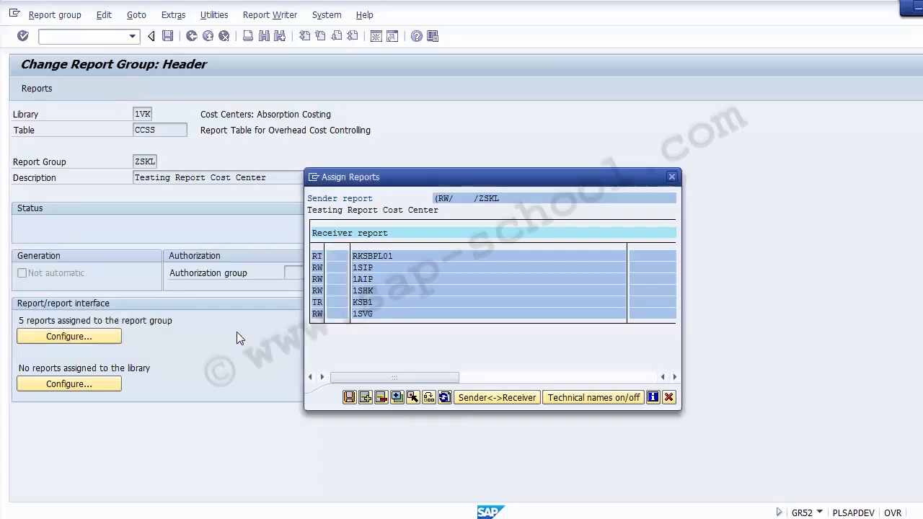
{"action": "left_click", "coordinate": [360, 304]}
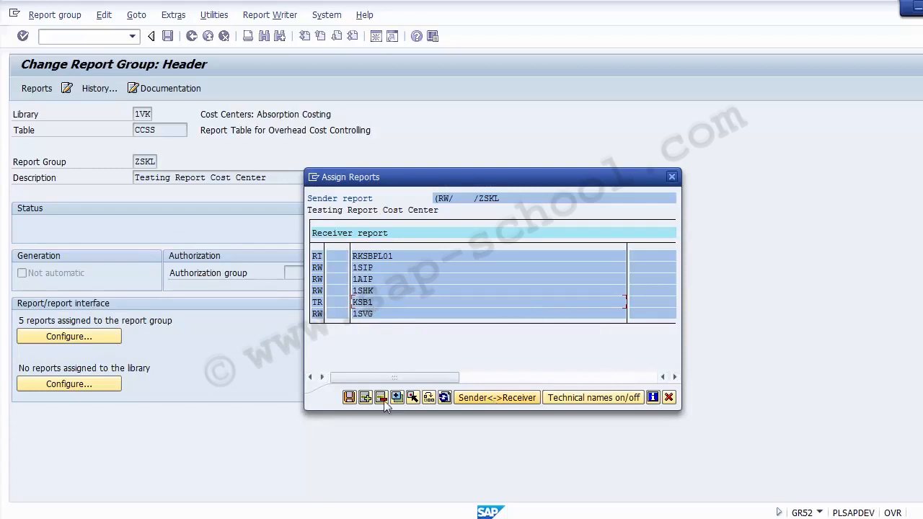
{"action": "left_click", "coordinate": [349, 397]}
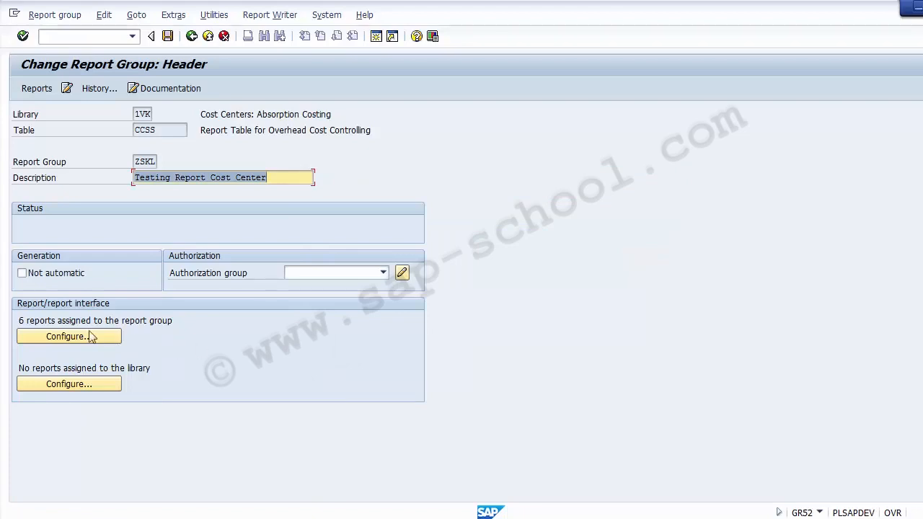
Step: Check the line on reports assigned to the report group and the Actual Line Items entry in its configuration, then close the configuration
{"action": "left_click", "coordinate": [19, 320]}
{"action": "left_click_drag", "start_coordinate": [19, 320], "coordinate": [195, 317]}
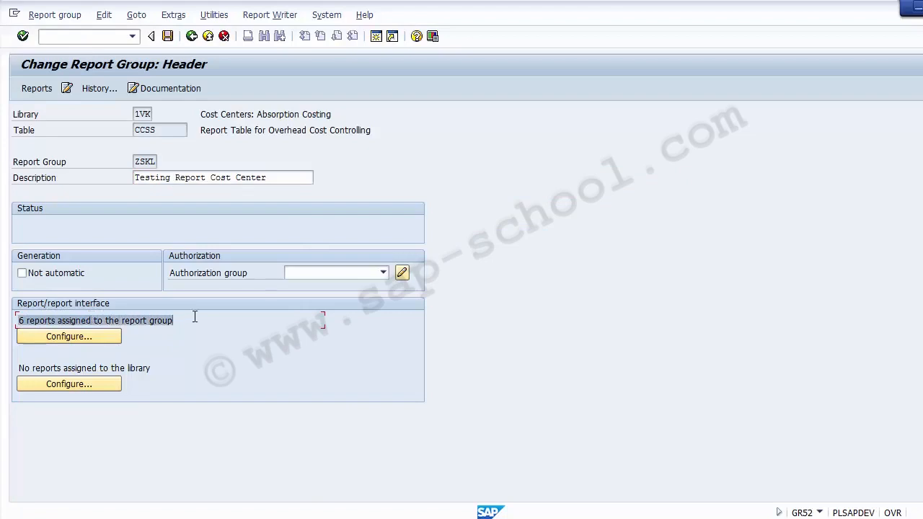
{"action": "left_click", "coordinate": [194, 318]}
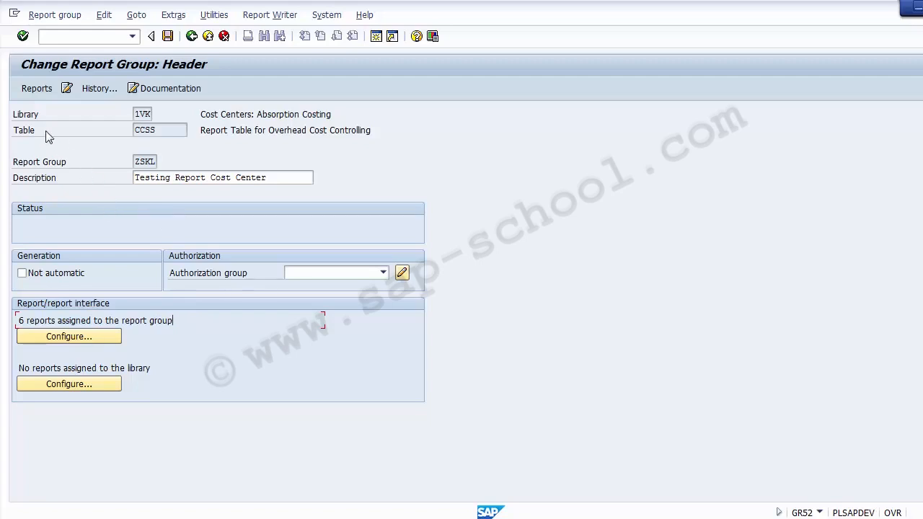
{"action": "left_click", "coordinate": [51, 337]}
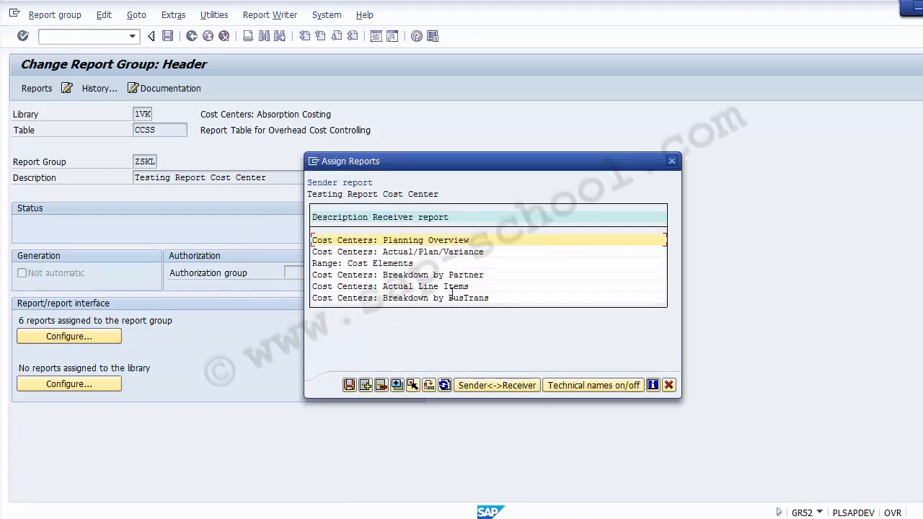
{"action": "left_click_drag", "start_coordinate": [476, 289], "coordinate": [311, 286]}
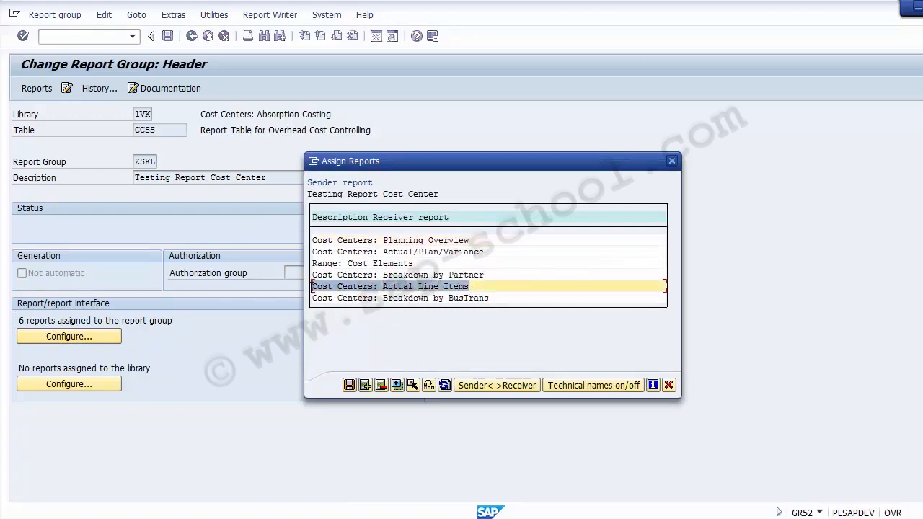
{"action": "left_click", "coordinate": [669, 385]}
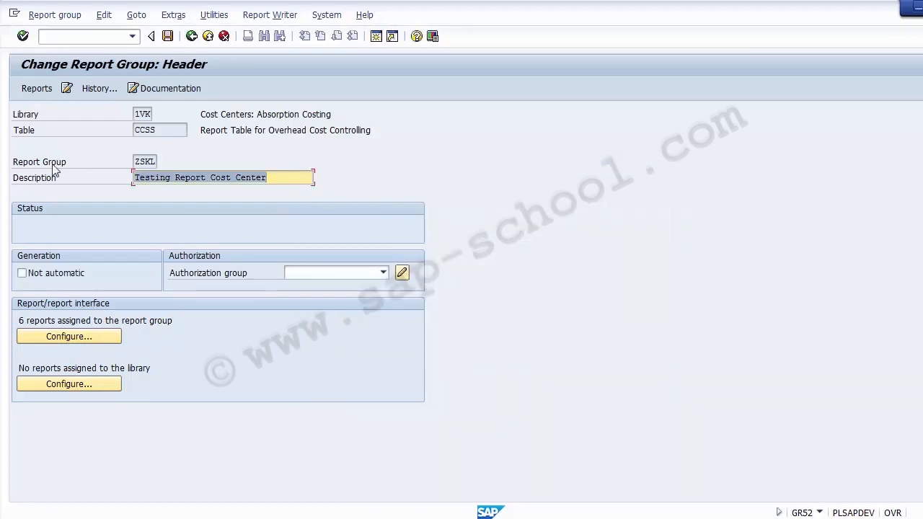
Step: Open the list of reports in report group ZSKL and examine report 1SKL-001 and the empty report rows
{"action": "left_click", "coordinate": [36, 89]}
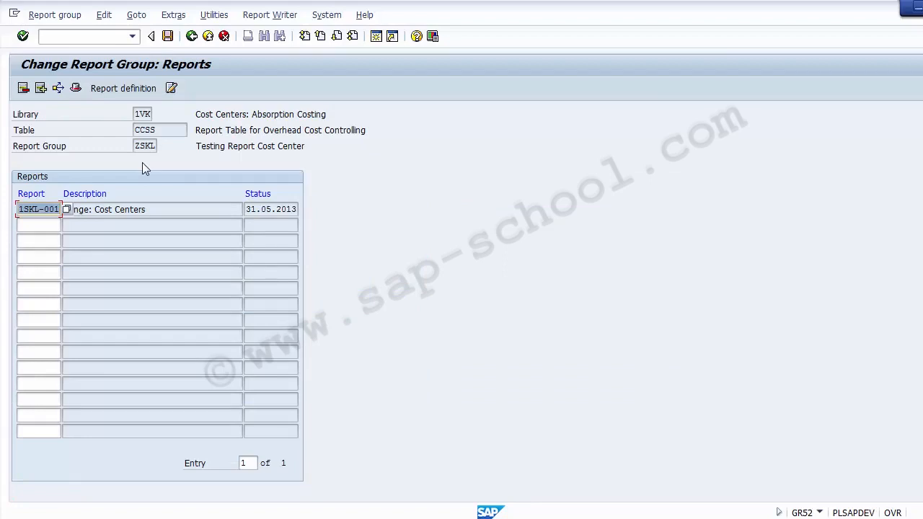
{"action": "left_click", "coordinate": [141, 209]}
{"action": "left_click_drag", "start_coordinate": [158, 209], "coordinate": [65, 210]}
{"action": "left_click", "coordinate": [72, 228]}
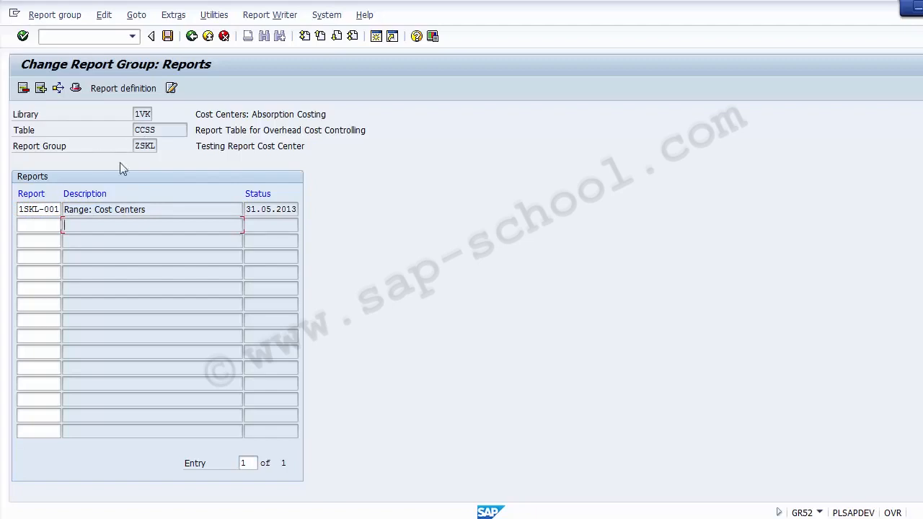
{"action": "left_click", "coordinate": [47, 222]}
{"action": "left_click", "coordinate": [45, 241]}
{"action": "left_click", "coordinate": [44, 257]}
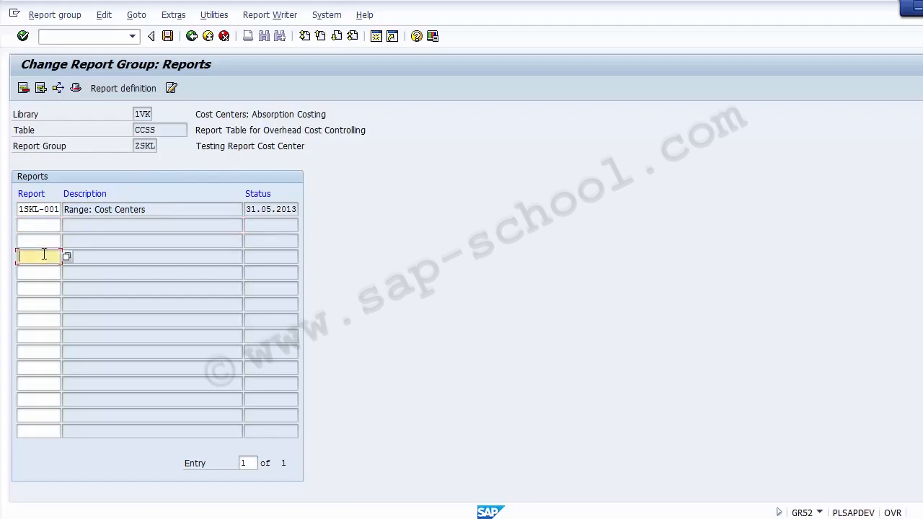
{"action": "left_click", "coordinate": [43, 274]}
{"action": "left_click", "coordinate": [41, 288]}
{"action": "left_click", "coordinate": [40, 304]}
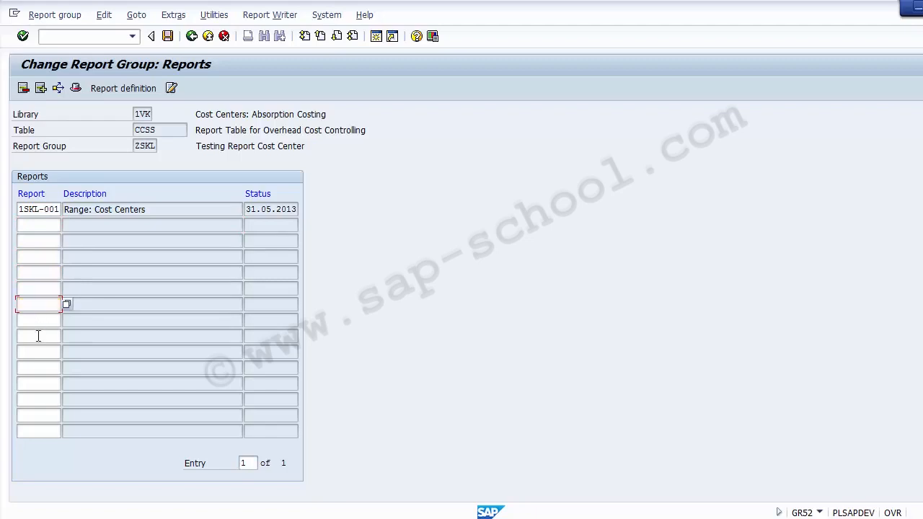
{"action": "left_click", "coordinate": [39, 336]}
{"action": "left_click", "coordinate": [39, 352]}
{"action": "left_click", "coordinate": [34, 224]}
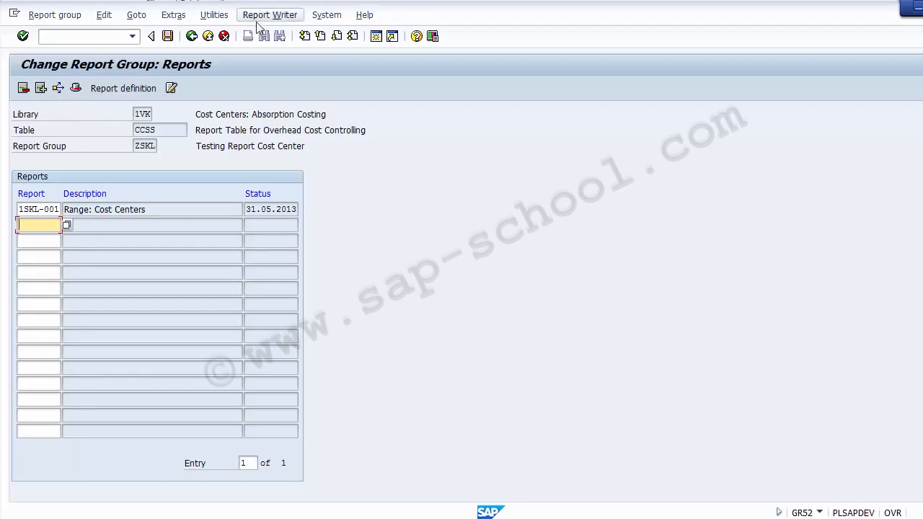
Step: Save report group ZSKL and leave its change transaction
{"action": "left_click", "coordinate": [167, 36]}
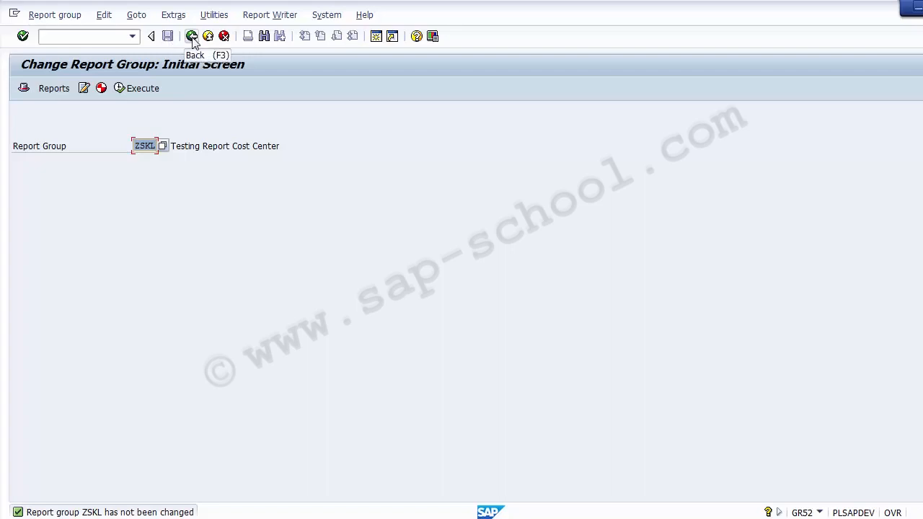
{"action": "left_click", "coordinate": [191, 36]}
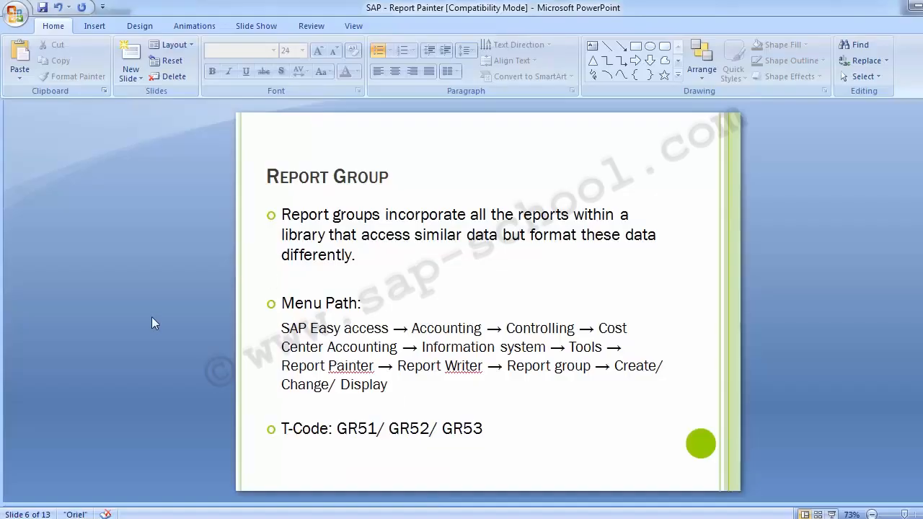
Step: In the PowerPoint presentation, go to the Copy Existing Report slide and examine the Select Current Report step
{"action": "scroll", "coordinate": [148, 319], "scroll_direction": "down", "scroll_amount": 3}
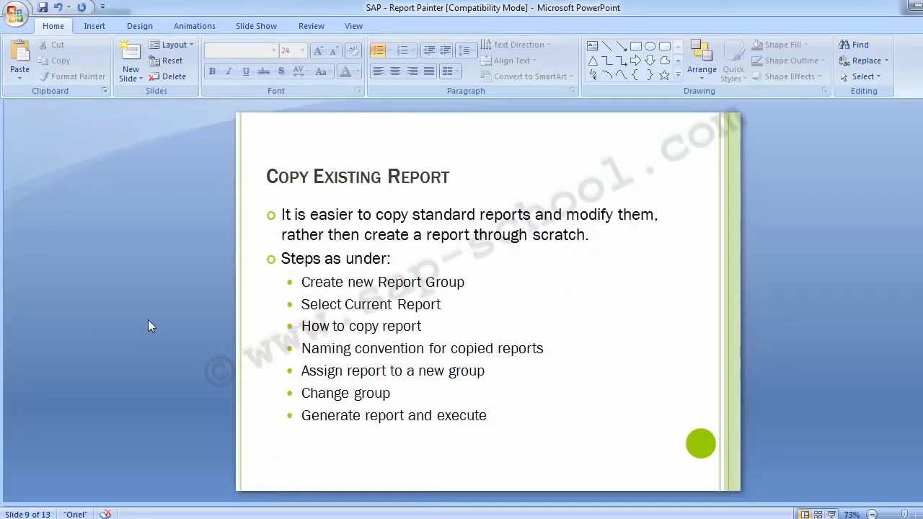
{"action": "left_click_drag", "start_coordinate": [306, 305], "coordinate": [455, 303]}
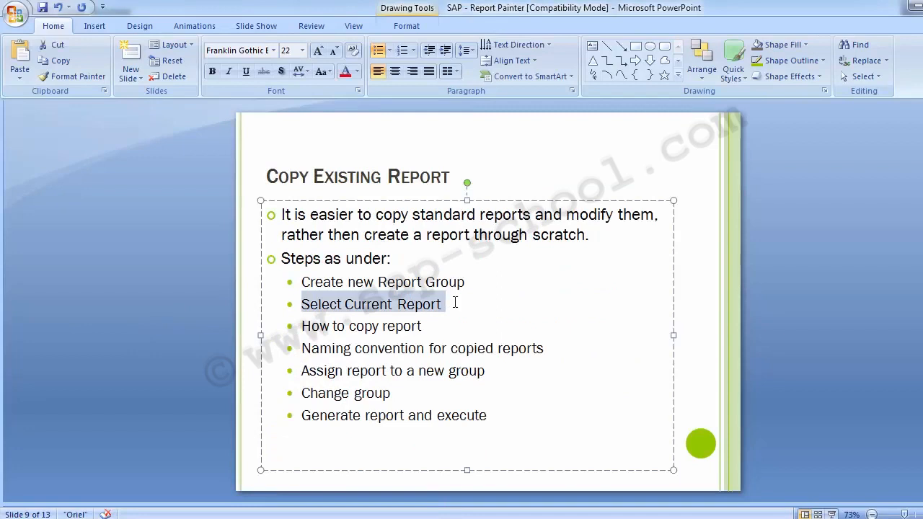
{"action": "left_click", "coordinate": [117, 261]}
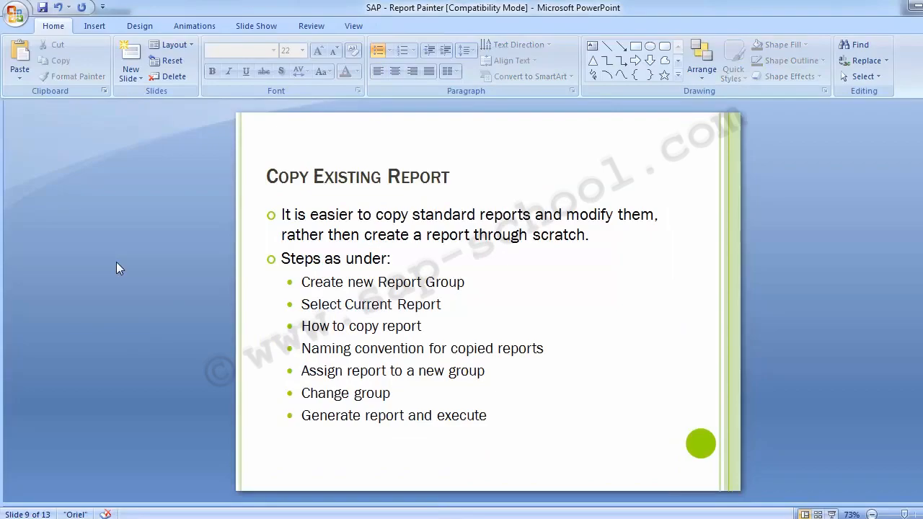
Step: Switch back to SAP Easy Access and expand Accounting, Controlling and Cost Center Accounting in the SAP menu
{"action": "key", "text": "alt+Tab"}
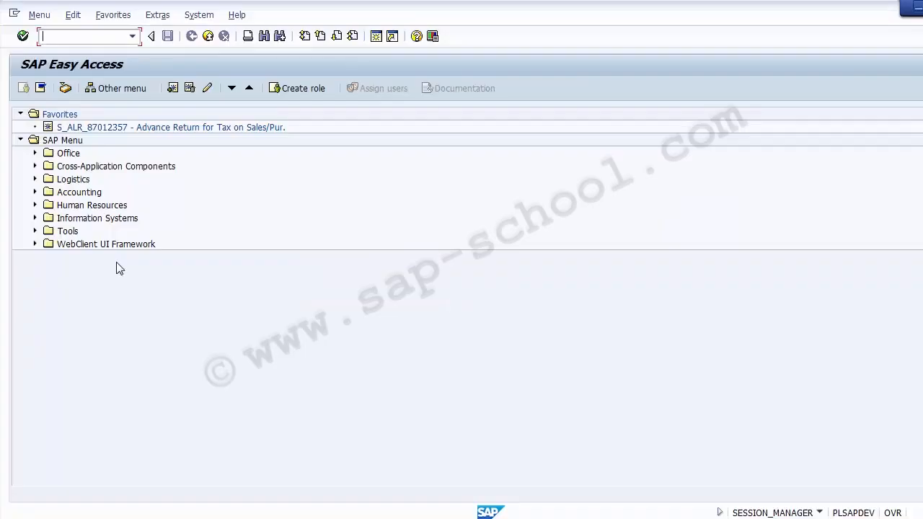
{"action": "left_click", "coordinate": [34, 192]}
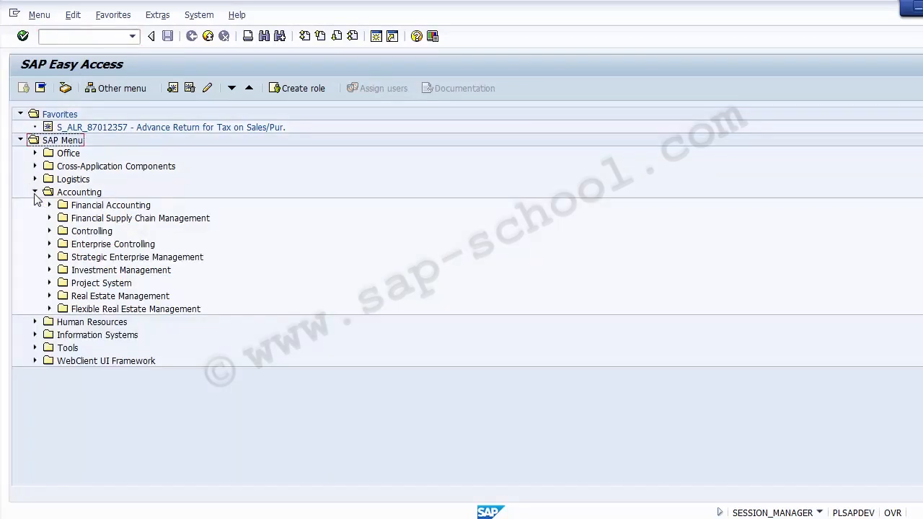
{"action": "left_click", "coordinate": [49, 231]}
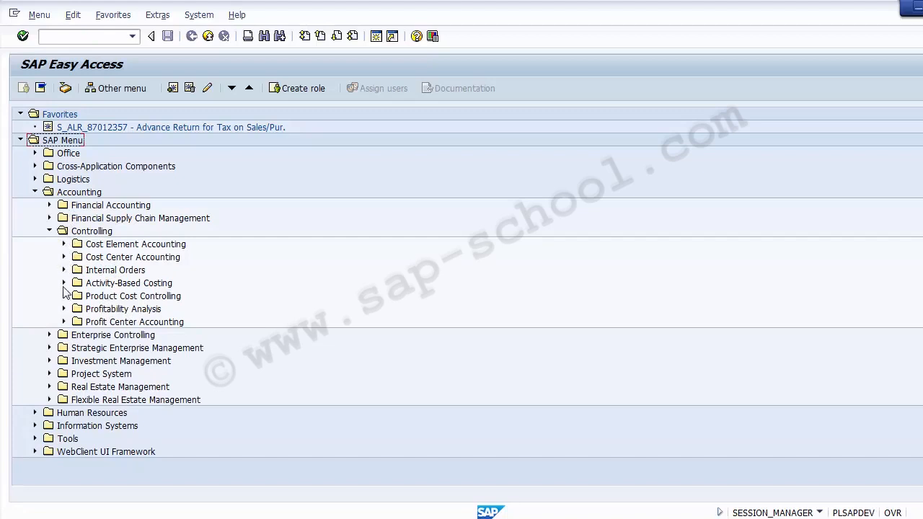
{"action": "left_click", "coordinate": [64, 258]}
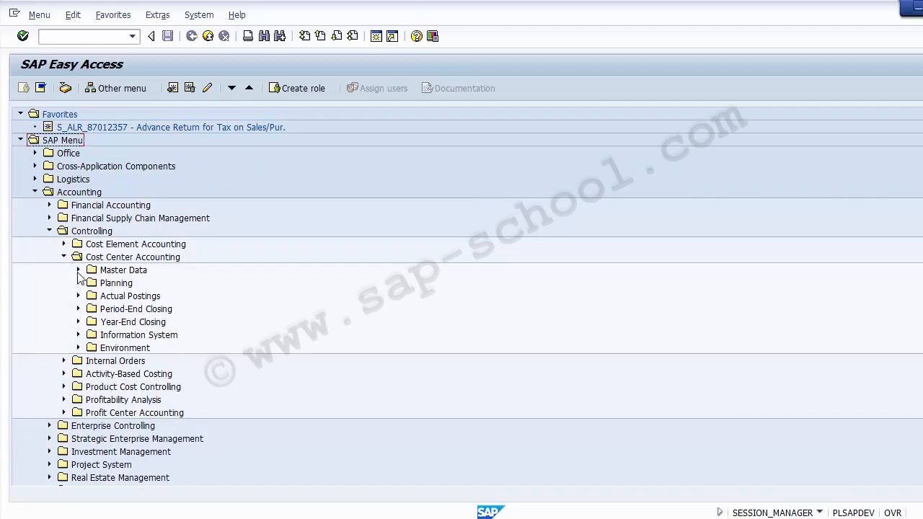
Step: Open report S_ALR_87013612 Range: Cost Centers from the Plan/Actual Comparisons reports of the Cost Center Accounting information system
{"action": "left_click", "coordinate": [79, 335]}
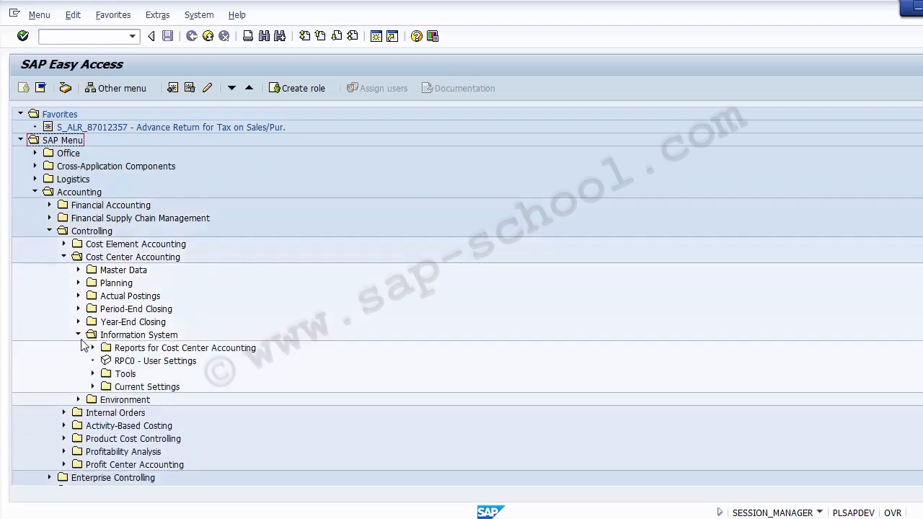
{"action": "left_click", "coordinate": [93, 348]}
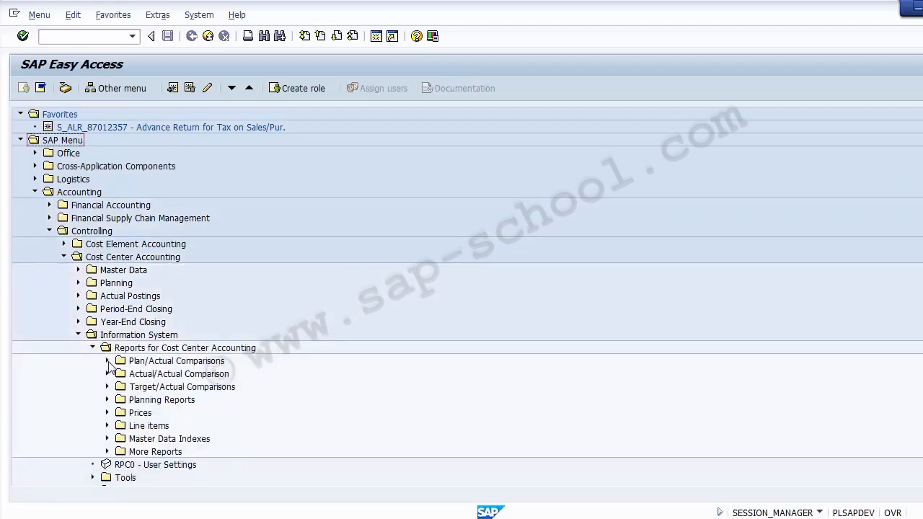
{"action": "left_click", "coordinate": [108, 362]}
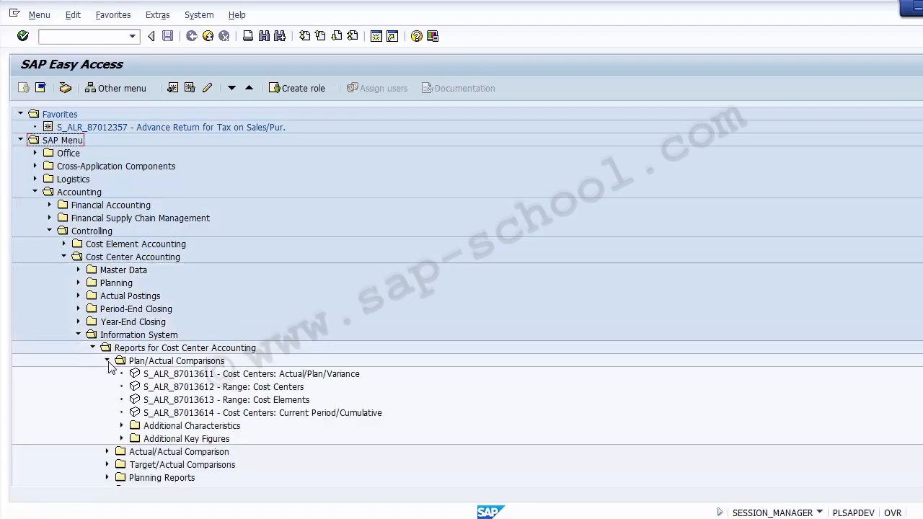
{"action": "left_click", "coordinate": [233, 387]}
{"action": "double_click", "coordinate": [194, 393]}
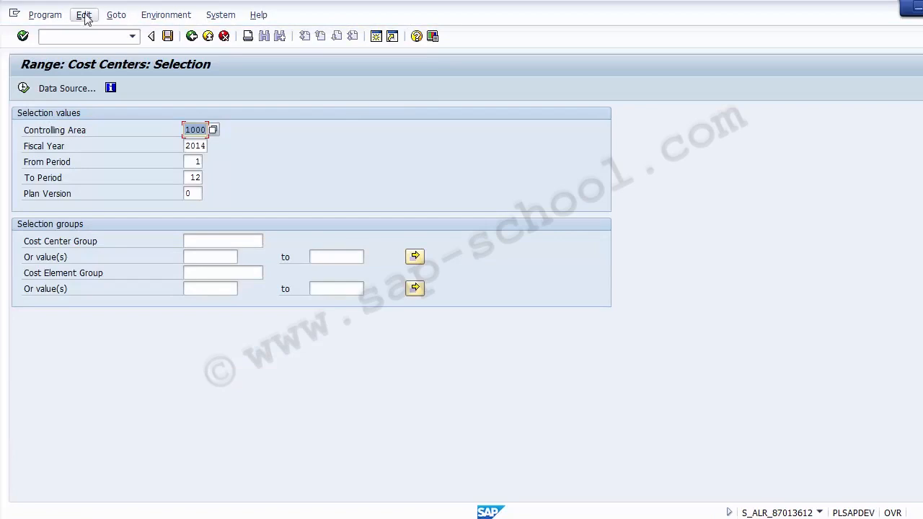
Step: Examine the report's technical information for its table and library, and return to SAP Easy Access while staying logged on
{"action": "left_click", "coordinate": [166, 15]}
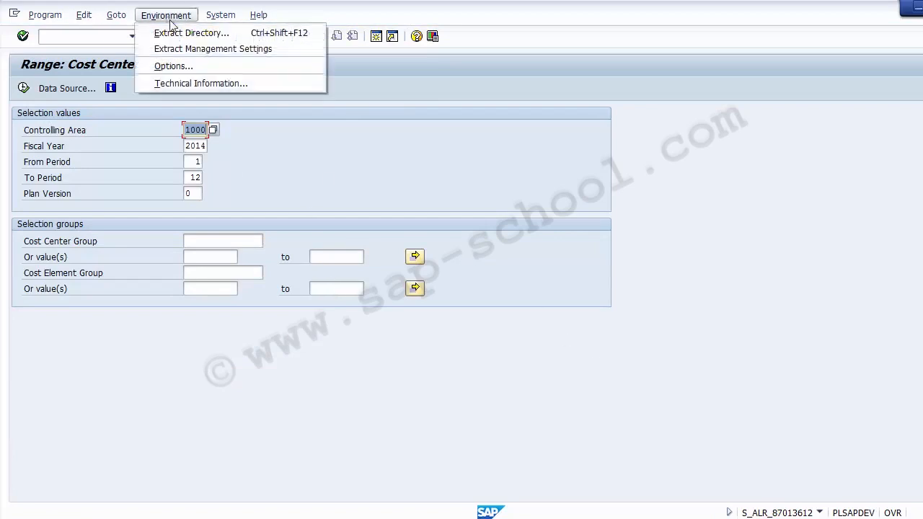
{"action": "left_click", "coordinate": [205, 82]}
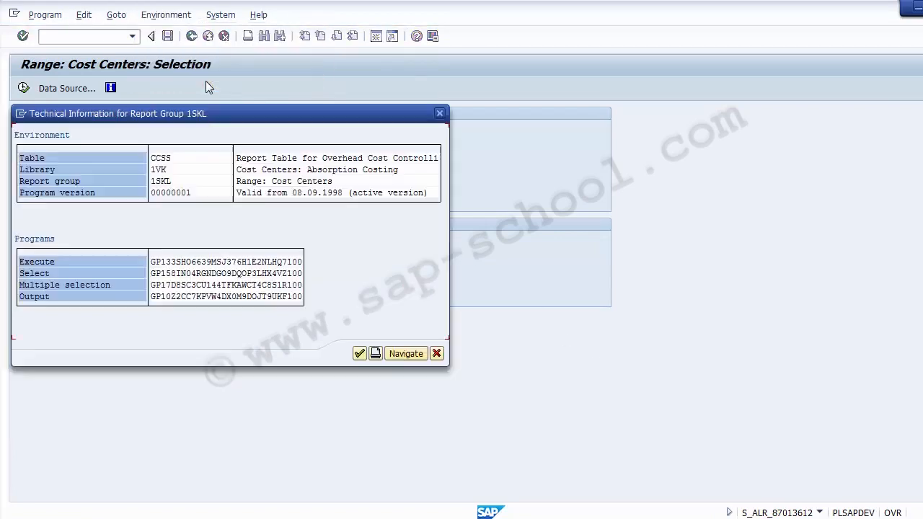
{"action": "left_click", "coordinate": [161, 171]}
{"action": "left_click", "coordinate": [155, 157]}
{"action": "left_click", "coordinate": [436, 353]}
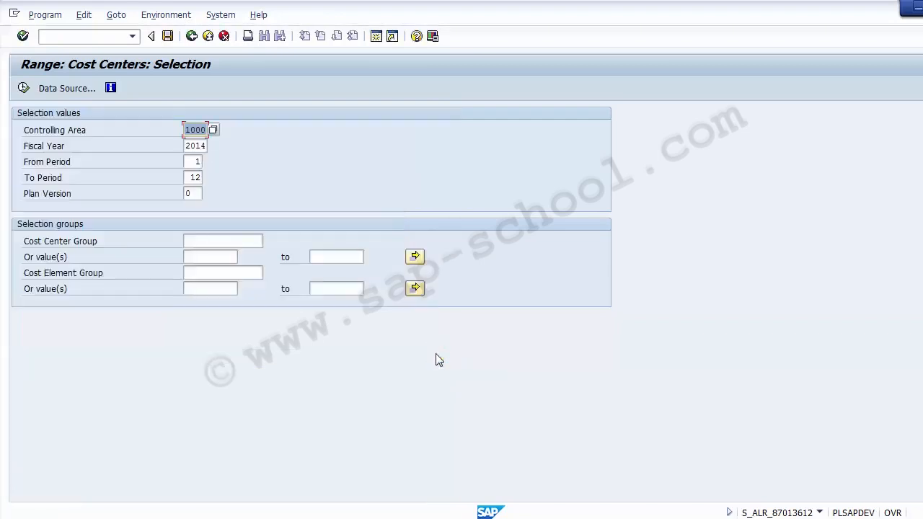
{"action": "left_click", "coordinate": [192, 36]}
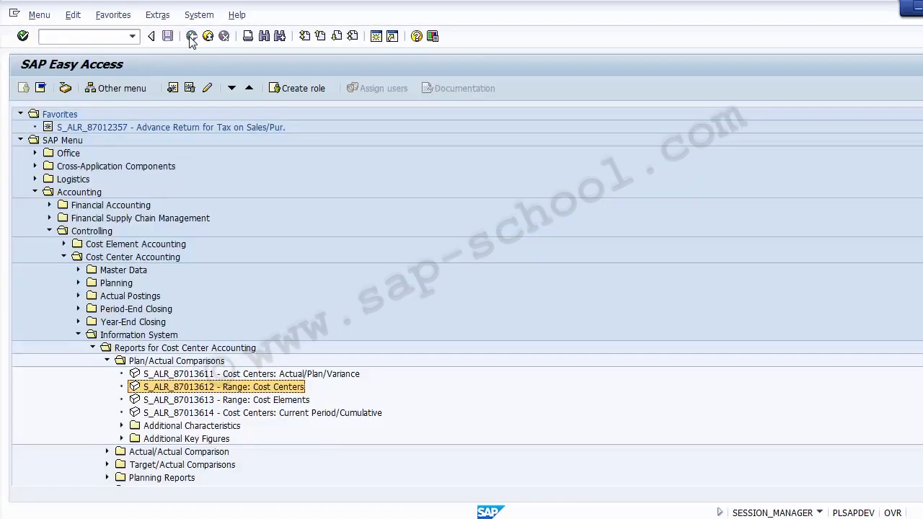
{"action": "left_click", "coordinate": [209, 37]}
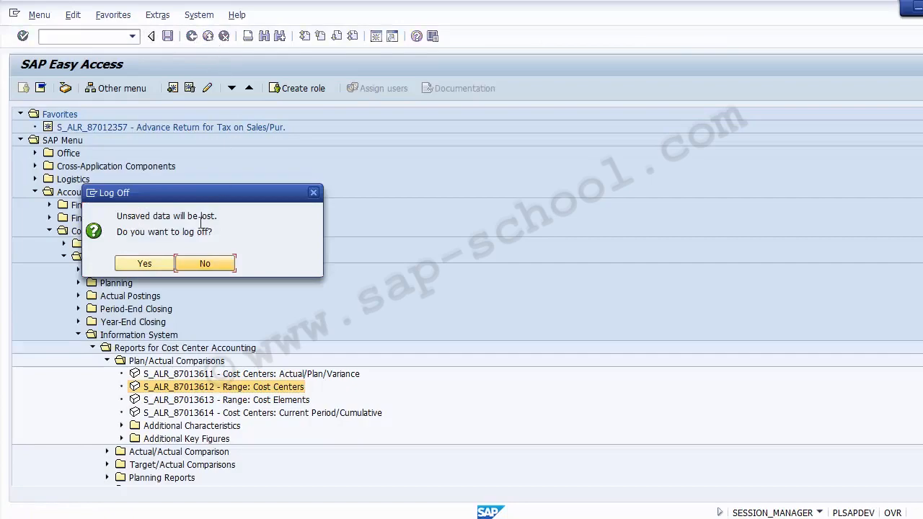
{"action": "left_click", "coordinate": [205, 264]}
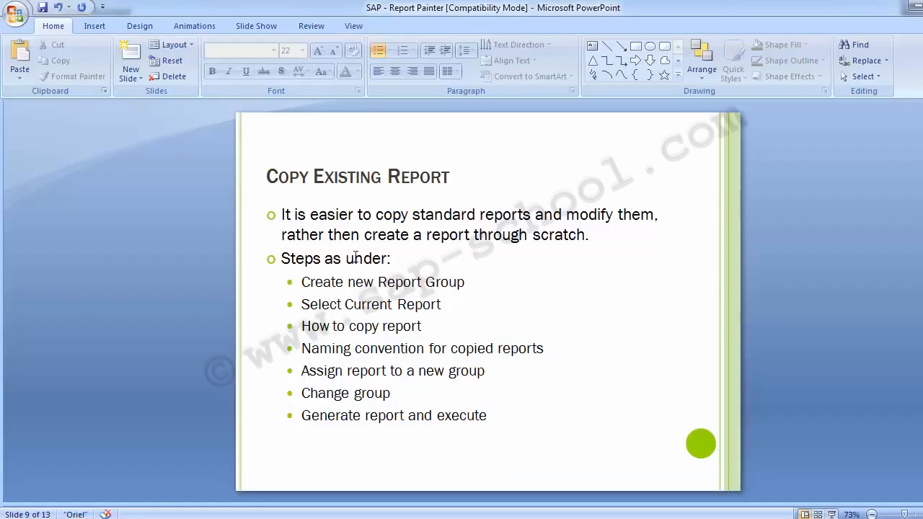
Step: Look up the transaction codes for creating a report on the Create Report slide in PowerPoint
{"action": "scroll", "coordinate": [355, 257], "scroll_direction": "up", "scroll_amount": 4}
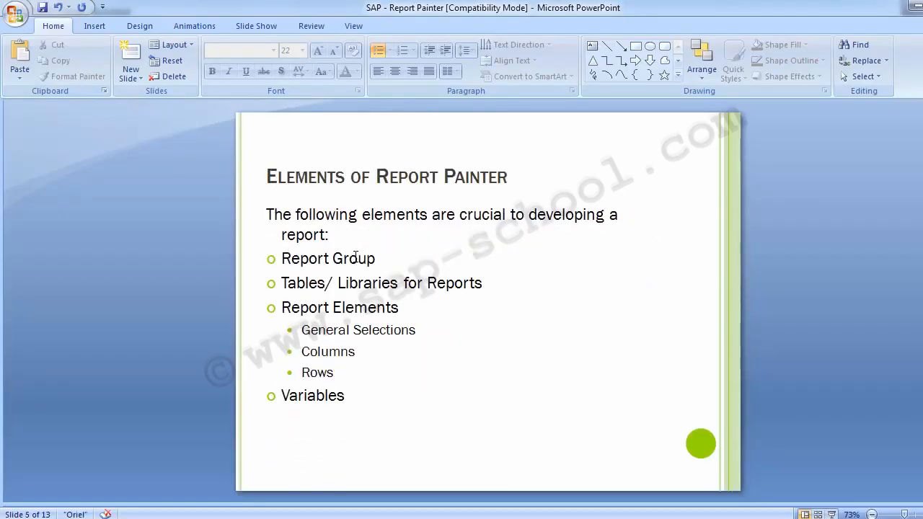
{"action": "scroll", "coordinate": [356, 257], "scroll_direction": "up", "scroll_amount": 1}
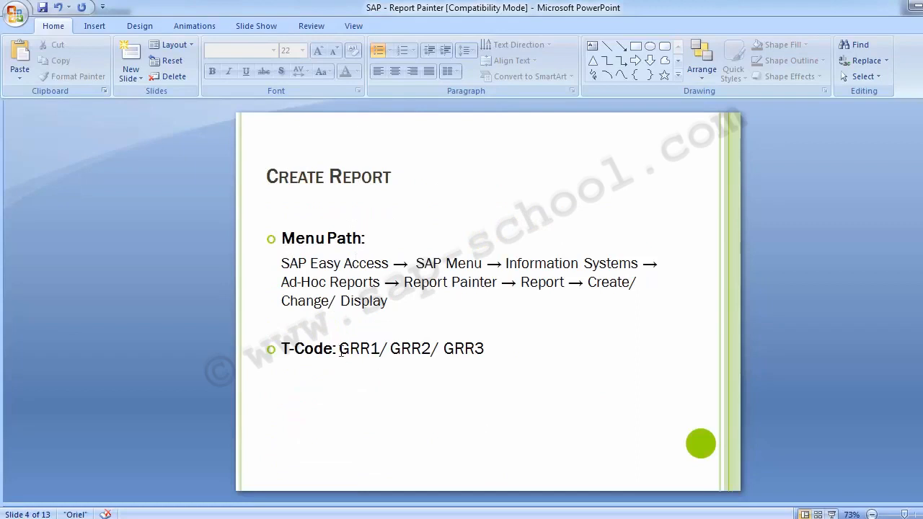
{"action": "left_click_drag", "start_coordinate": [339, 349], "coordinate": [433, 357]}
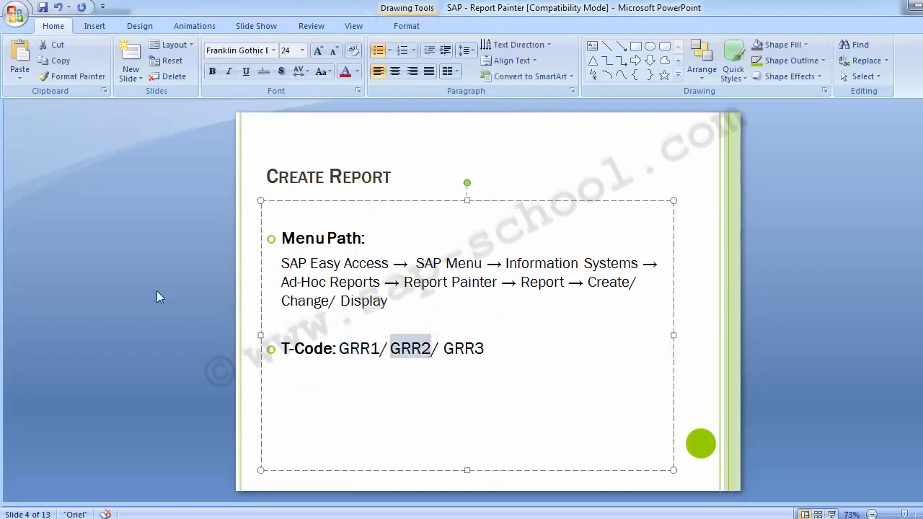
{"action": "left_click", "coordinate": [133, 293]}
Step: Switch back to SAP and start transaction GRR1 to create a Report Painter report
{"action": "key", "text": "alt+Tab"}
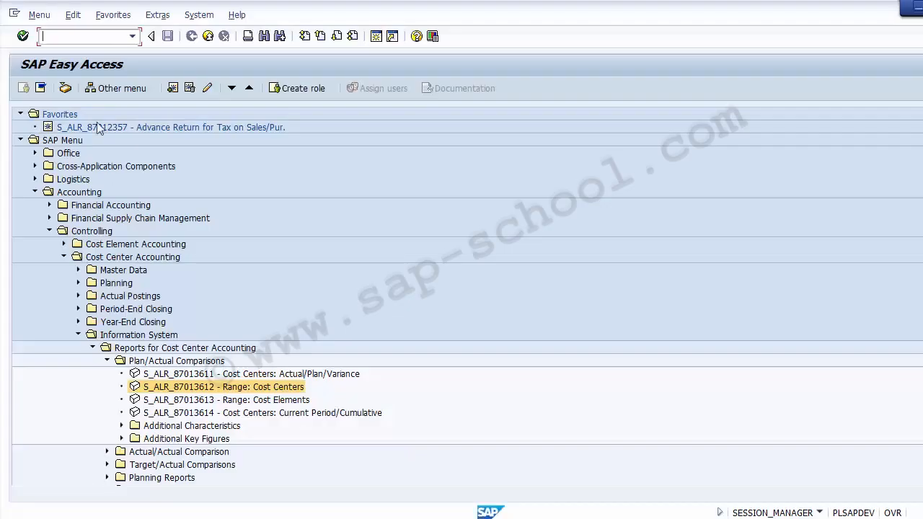
{"action": "left_click", "coordinate": [77, 41]}
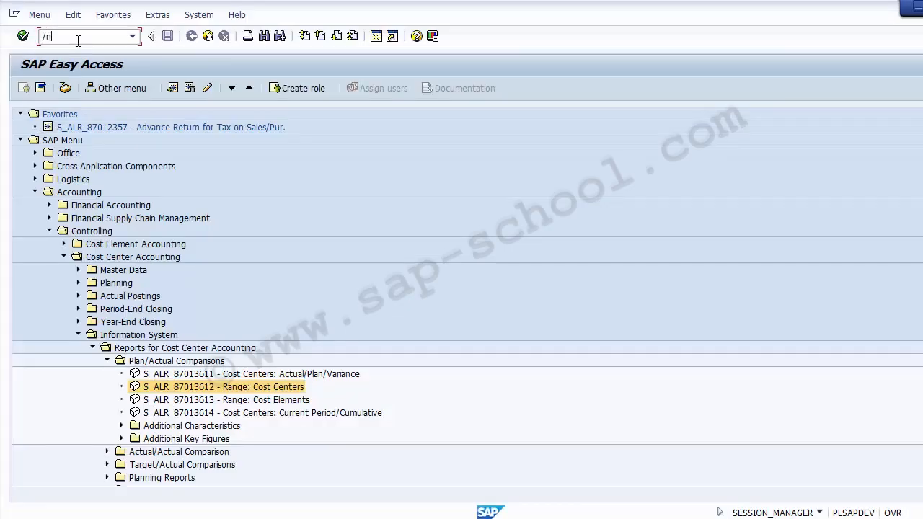
{"action": "type", "text": "/nGRR1"}
{"action": "key", "text": "Return"}
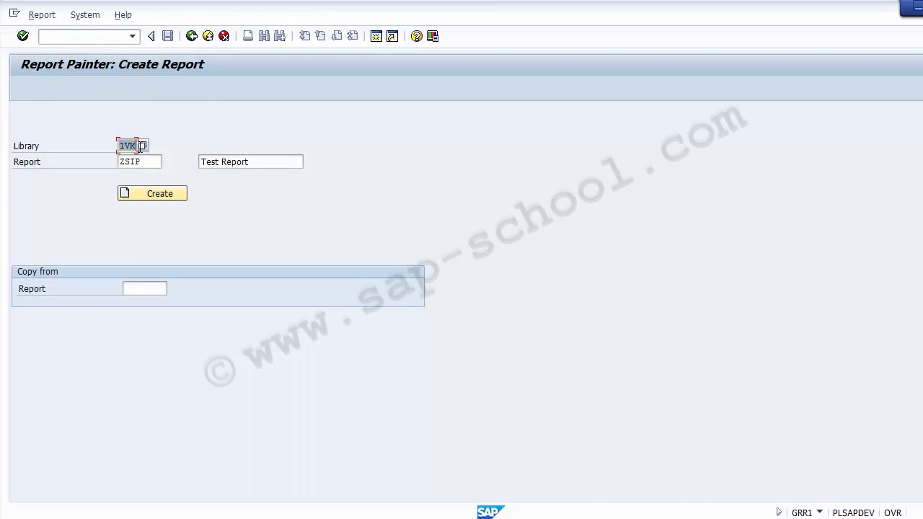
Step: Clear the existing report name and replace the report description with "Test Cost Center"
{"action": "left_click", "coordinate": [154, 162]}
{"action": "key", "text": "BackSpace"}
{"action": "key", "text": "BackSpace"}
{"action": "key", "text": "BackSpace"}
{"action": "key", "text": "BackSpace"}
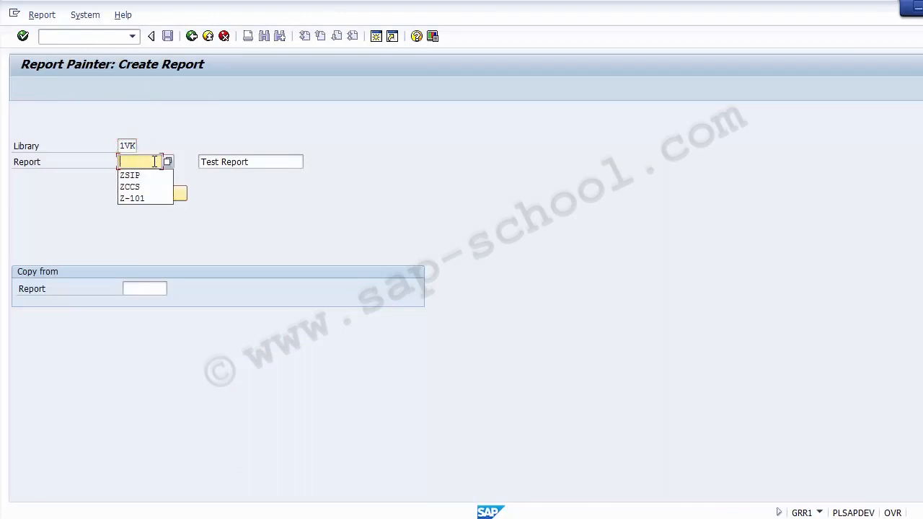
{"action": "left_click", "coordinate": [278, 161]}
{"action": "key", "text": "BackSpace"}
{"action": "key", "text": "BackSpace"}
{"action": "key", "text": "BackSpace"}
{"action": "key", "text": "BackSpace"}
{"action": "key", "text": "BackSpace"}
{"action": "key", "text": "BackSpace"}
{"action": "key", "text": "BackSpace"}
{"action": "key", "text": "BackSpace"}
{"action": "key", "text": "BackSpace"}
{"action": "key", "text": "BackSpace"}
{"action": "key", "text": "BackSpace"}
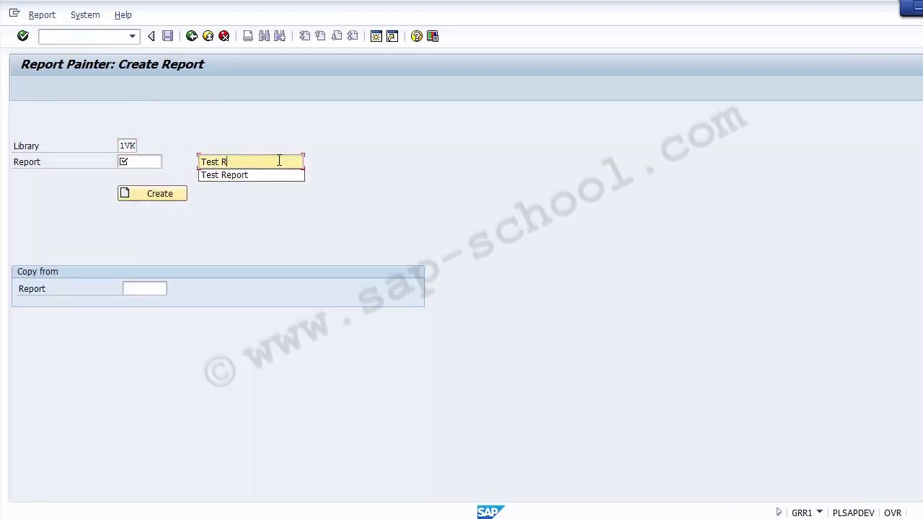
{"action": "type", "text": "Test C"}
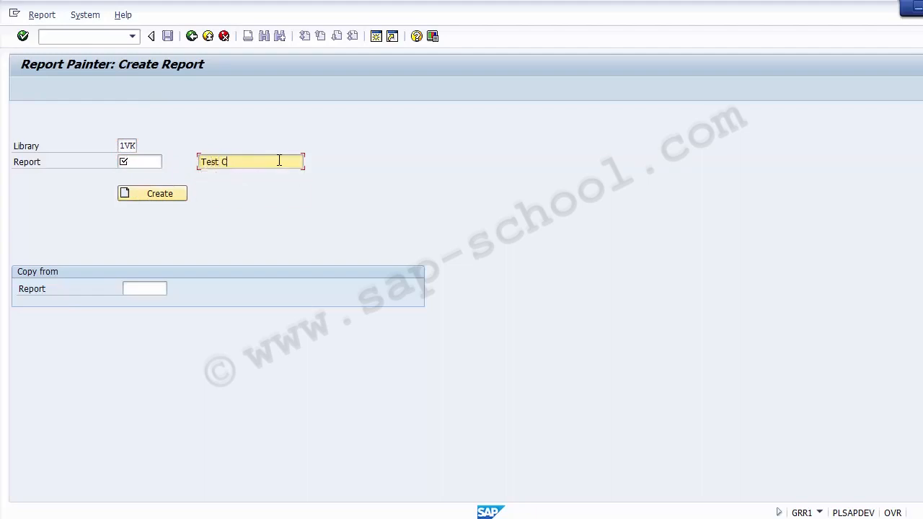
{"action": "type", "text": "ost Center"}
Step: Enter ZSIP001 as the name of the new report
{"action": "left_click", "coordinate": [133, 165]}
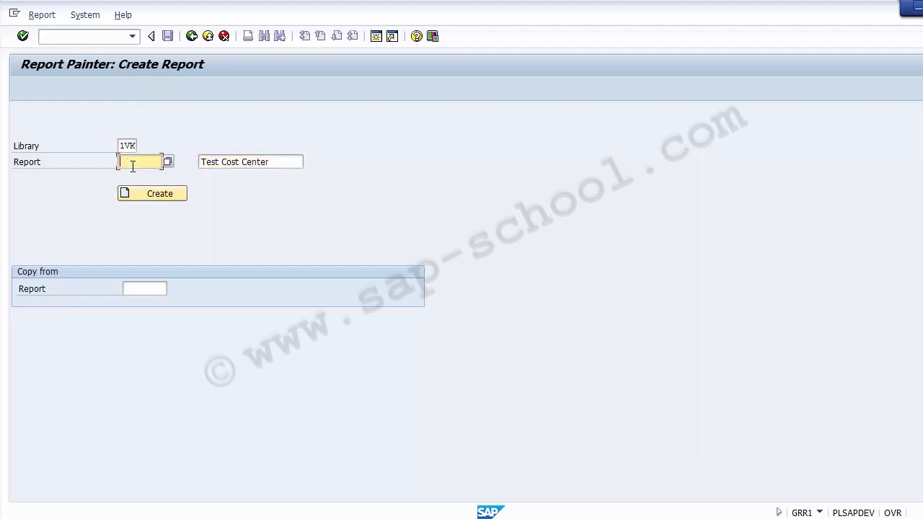
{"action": "type", "text": "Z"}
{"action": "key", "text": "Down"}
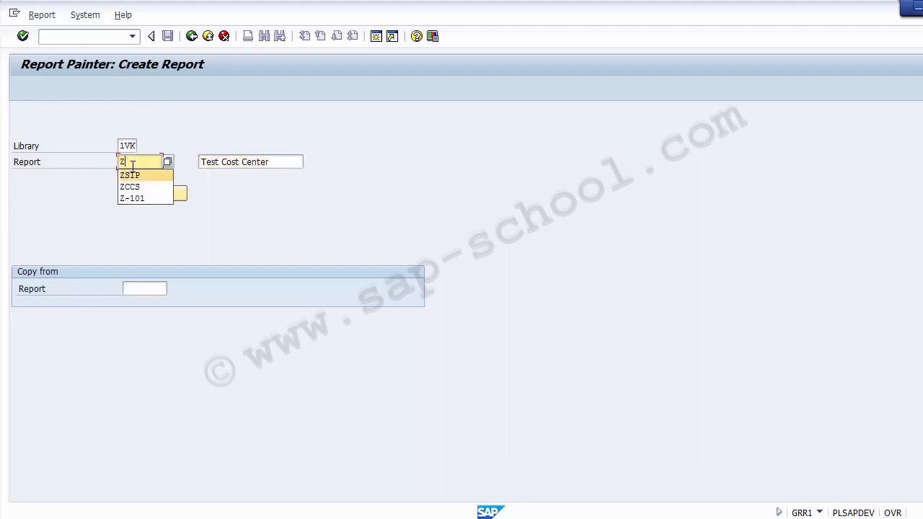
{"action": "key", "text": "Return"}
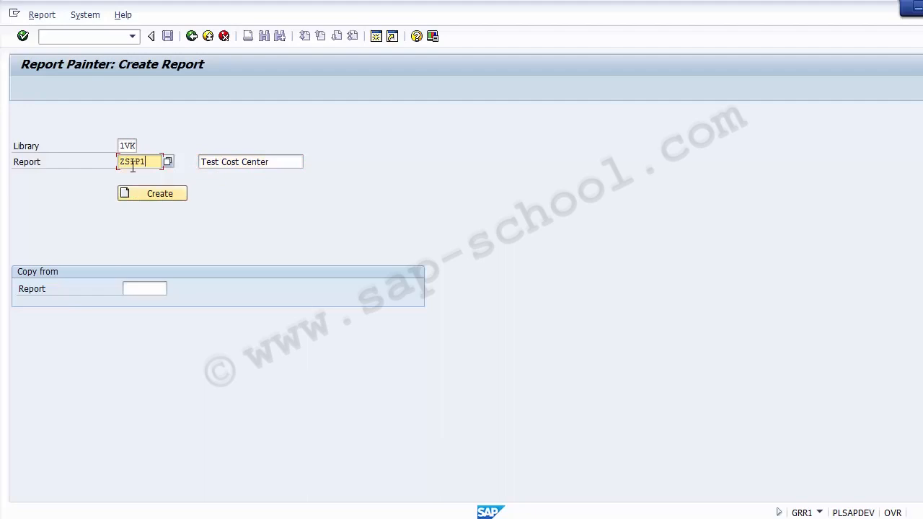
{"action": "key", "text": "BackSpace"}
{"action": "type", "text": "001"}
Step: Set 1SIP-001 as the report to copy from and create the new report in library 1VK
{"action": "left_click", "coordinate": [143, 289]}
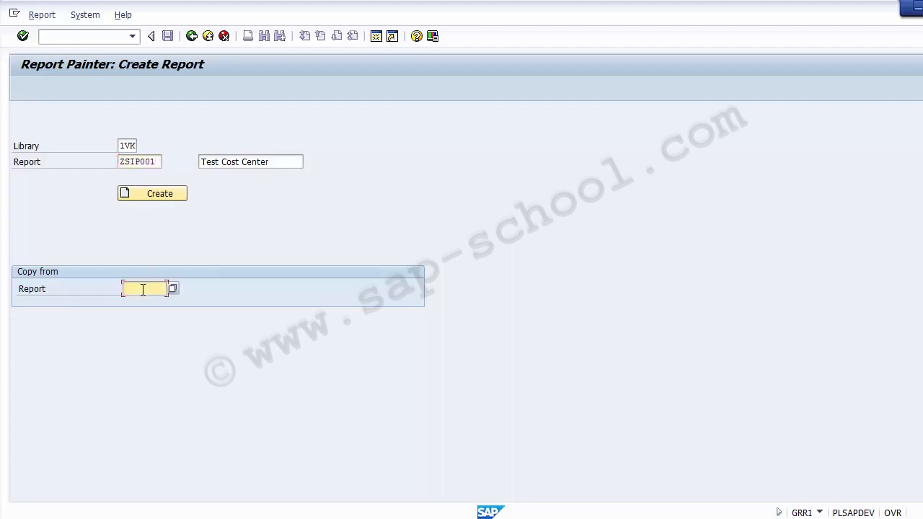
{"action": "key", "text": "space"}
{"action": "key", "text": "Down"}
{"action": "key", "text": "Return"}
{"action": "left_click_drag", "start_coordinate": [118, 145], "coordinate": [131, 145]}
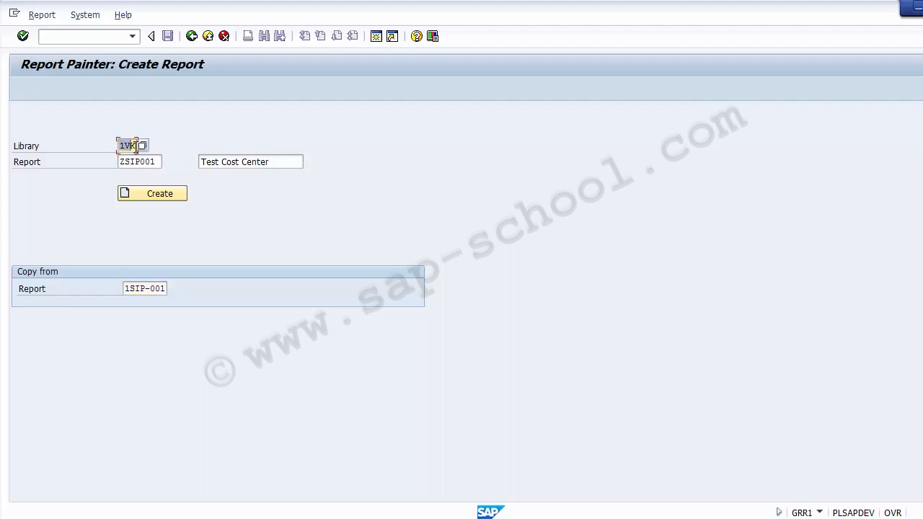
{"action": "left_click_drag", "start_coordinate": [119, 162], "coordinate": [157, 164]}
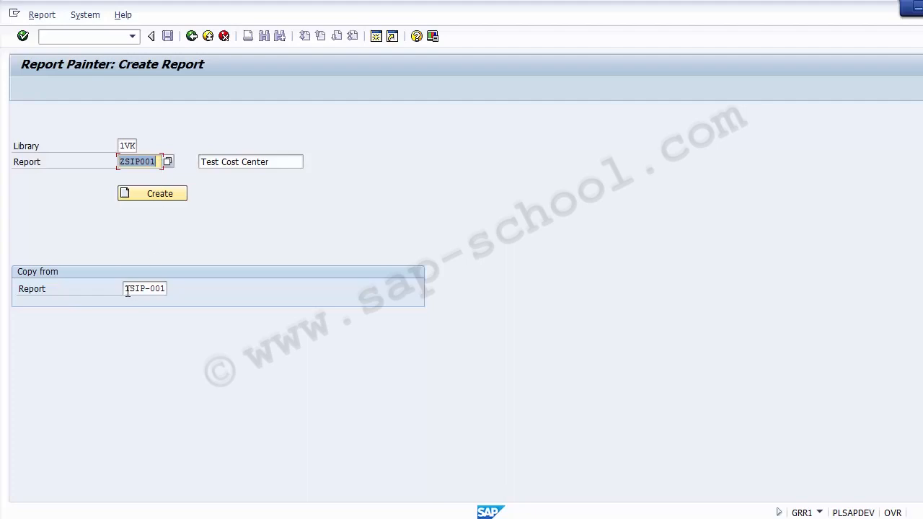
{"action": "left_click_drag", "start_coordinate": [126, 288], "coordinate": [170, 292]}
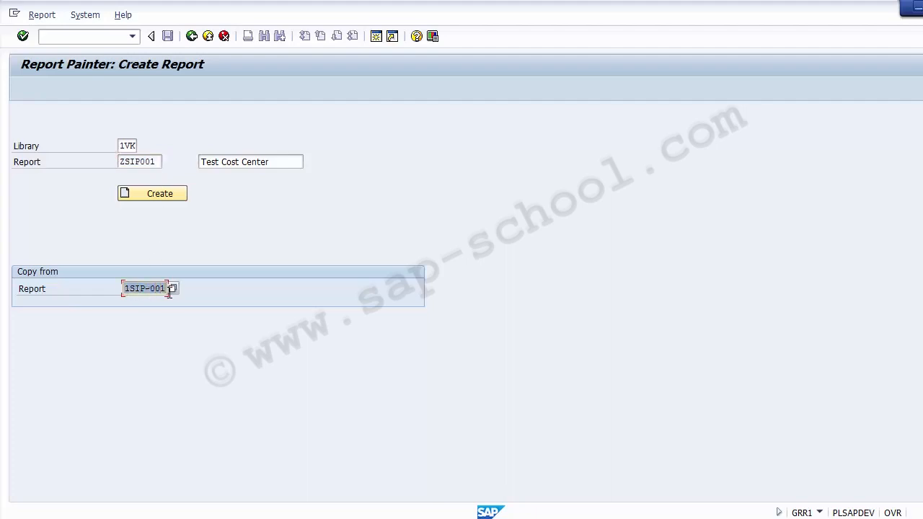
{"action": "left_click", "coordinate": [158, 201]}
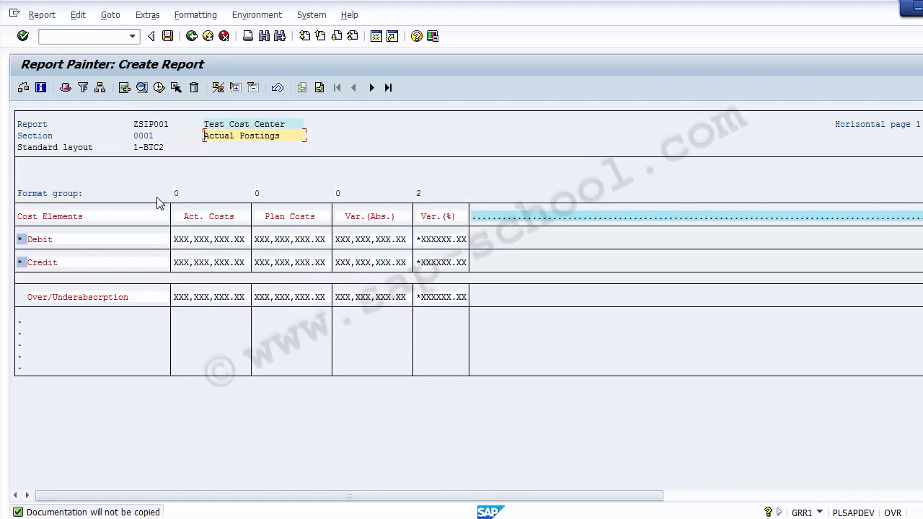
Step: Save the copied report ZSIP001 in Report Painter
{"action": "left_click", "coordinate": [138, 126]}
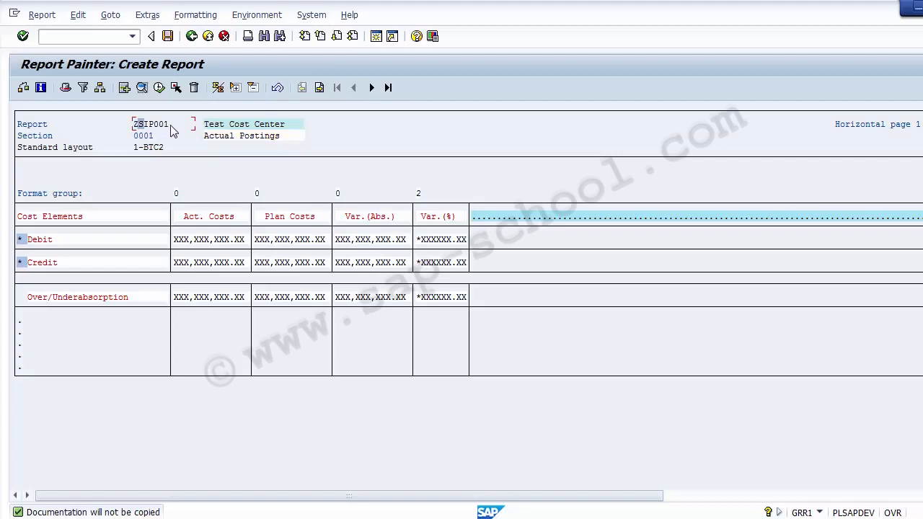
{"action": "left_click", "coordinate": [170, 124]}
{"action": "left_click", "coordinate": [168, 36]}
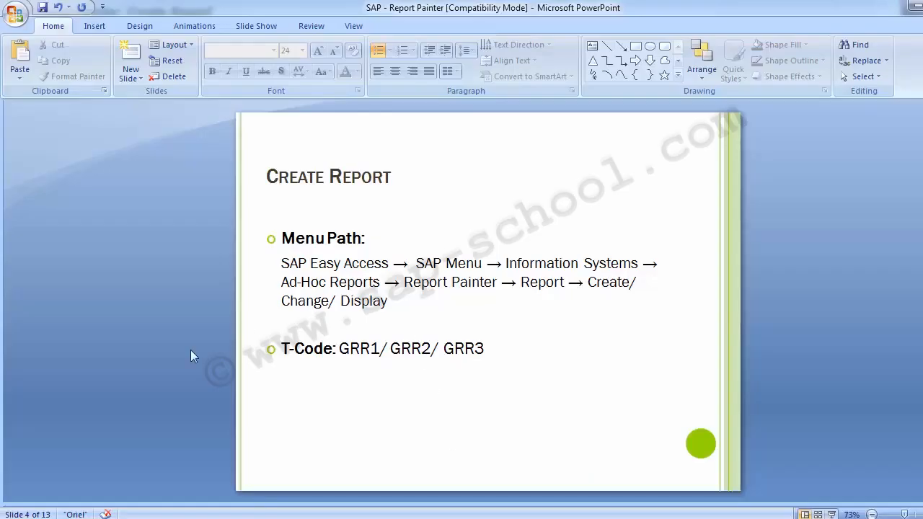
Step: Check the Copy Existing Report slide in PowerPoint for the step on assigning the report to a new group
{"action": "scroll", "coordinate": [137, 391], "scroll_direction": "down", "scroll_amount": 2}
{"action": "scroll", "coordinate": [137, 391], "scroll_direction": "down", "scroll_amount": 3}
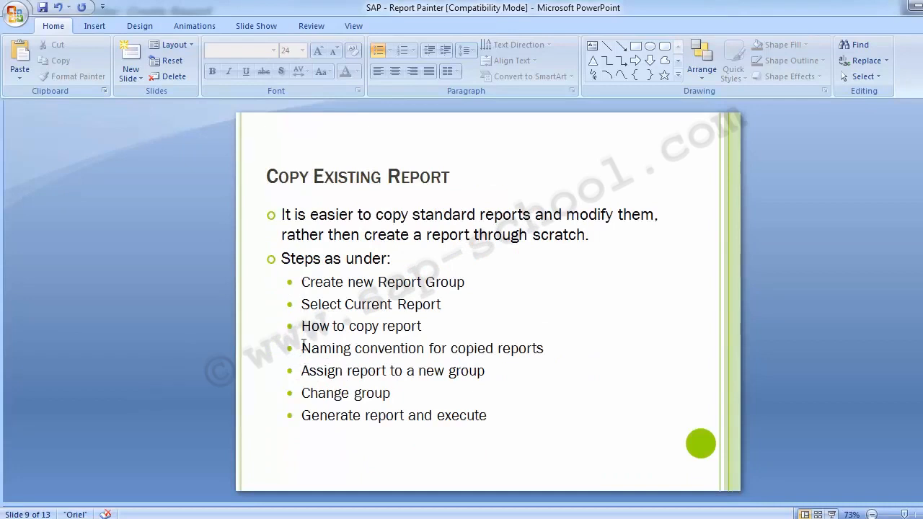
{"action": "left_click_drag", "start_coordinate": [303, 371], "coordinate": [473, 374]}
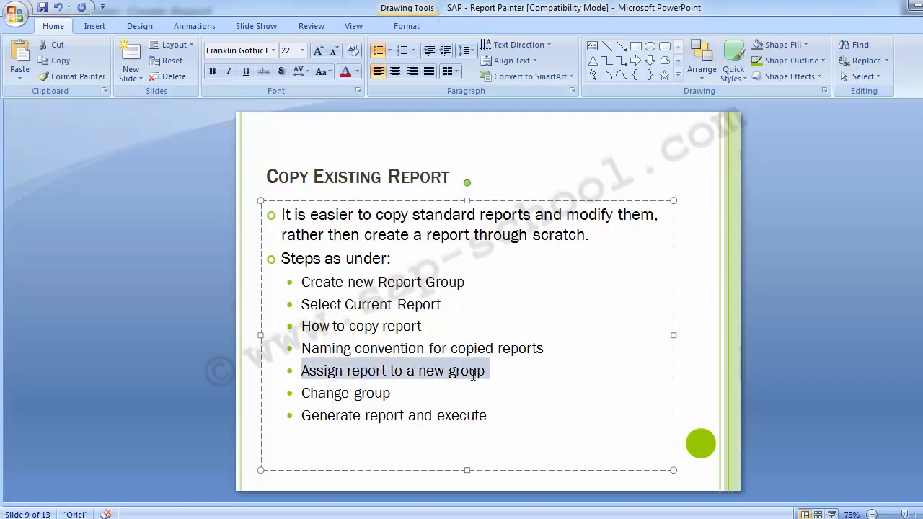
{"action": "left_click", "coordinate": [121, 304]}
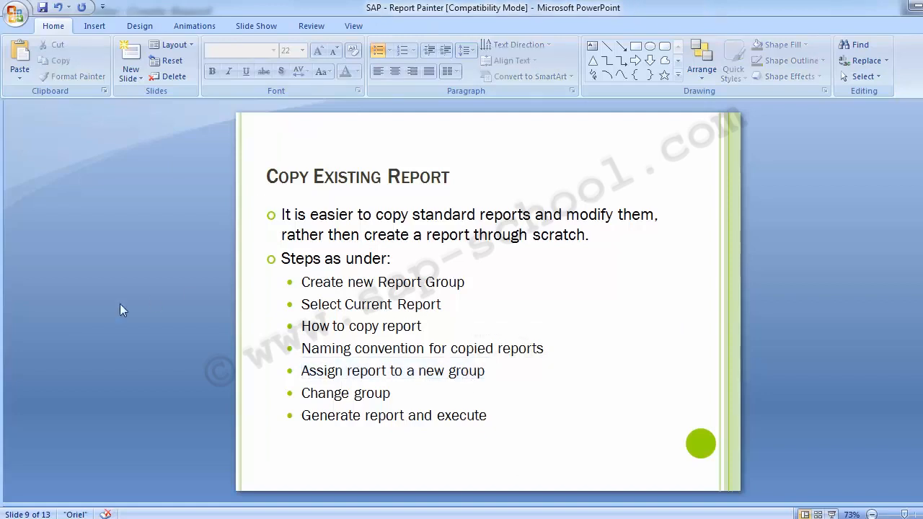
Step: Switch back to SAP and start transaction GR55 in a new session
{"action": "key", "text": "alt+Tab"}
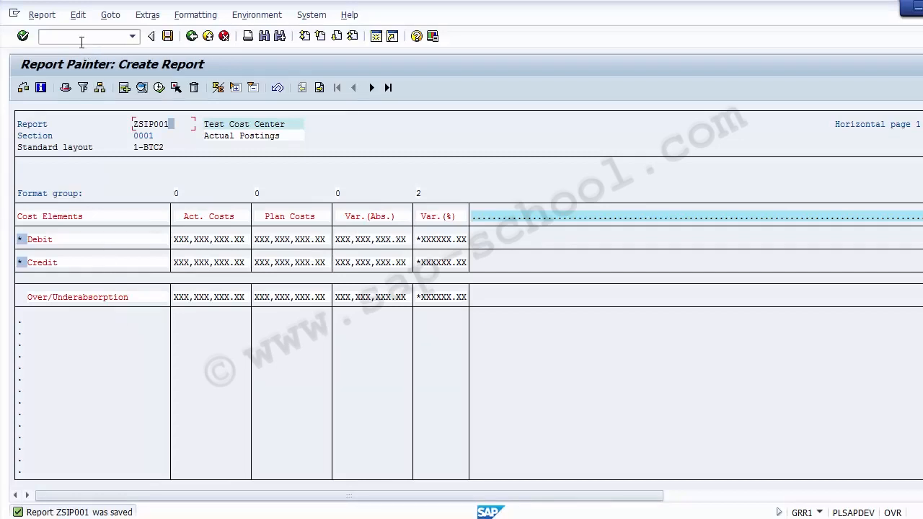
{"action": "left_click", "coordinate": [82, 37]}
{"action": "type", "text": "/oGR%%"}
{"action": "key", "text": "BackSpace"}
{"action": "key", "text": "BackSpace"}
{"action": "type", "text": "55"}
{"action": "key", "text": "Return"}
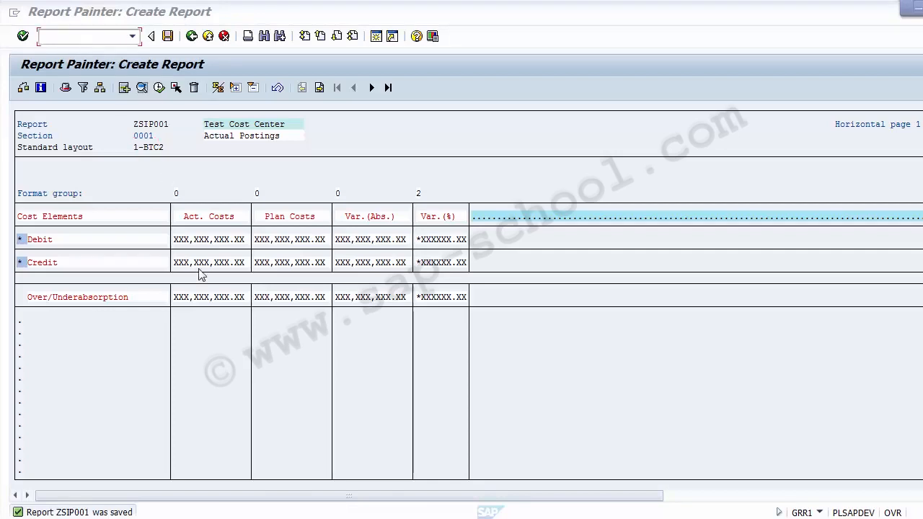
Step: Open another new SAP session at the Easy Access screen
{"action": "mouse_move", "coordinate": [375, 518]}
{"action": "left_click", "coordinate": [376, 36]}
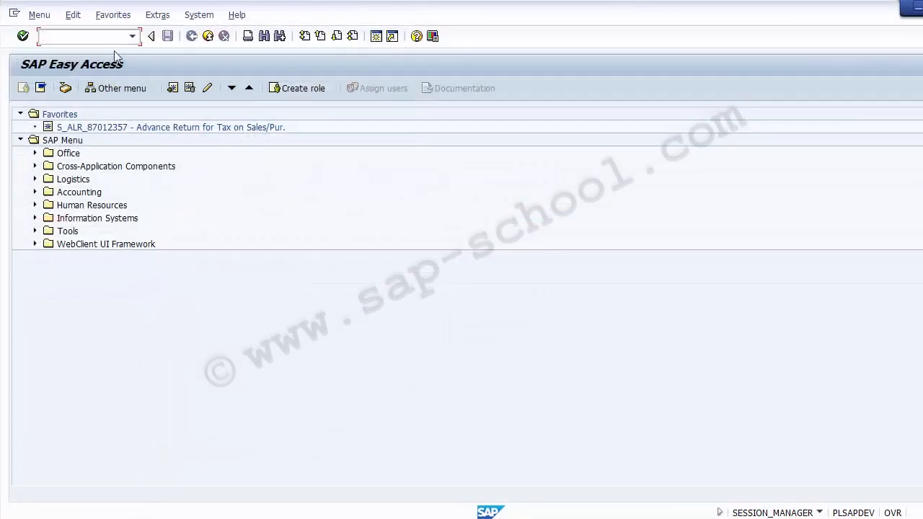
Step: Start transaction GR55 and open the report list of report group ZSKL in change mode
{"action": "type", "text": "gr55"}
{"action": "key", "text": "Return"}
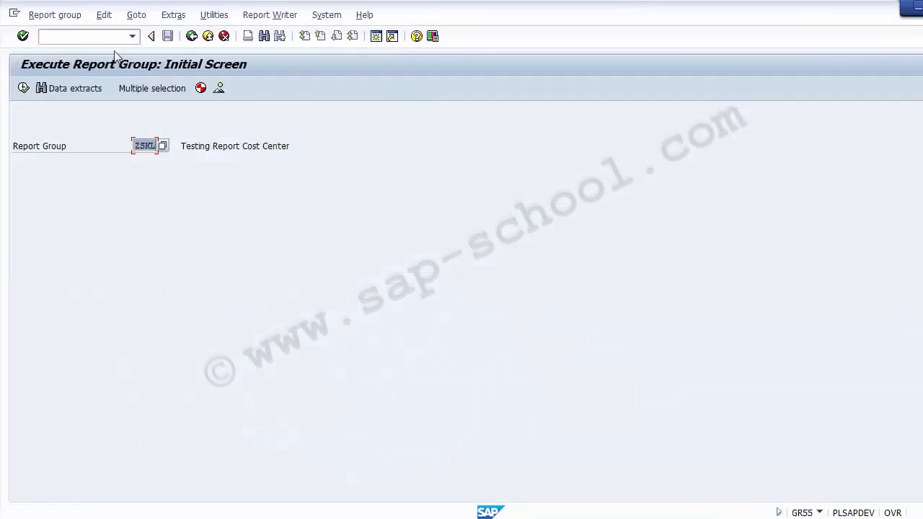
{"action": "left_click", "coordinate": [40, 153]}
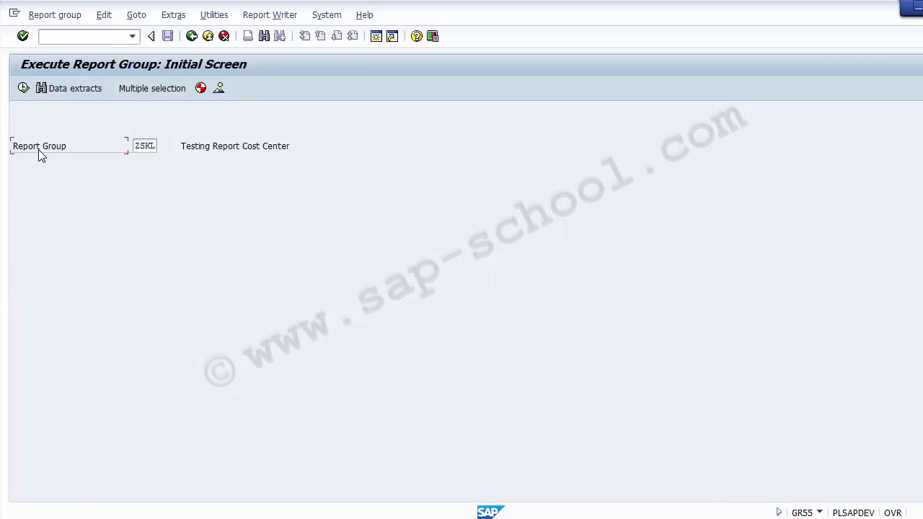
{"action": "left_click", "coordinate": [148, 146]}
{"action": "left_click", "coordinate": [48, 16]}
{"action": "left_click", "coordinate": [55, 64]}
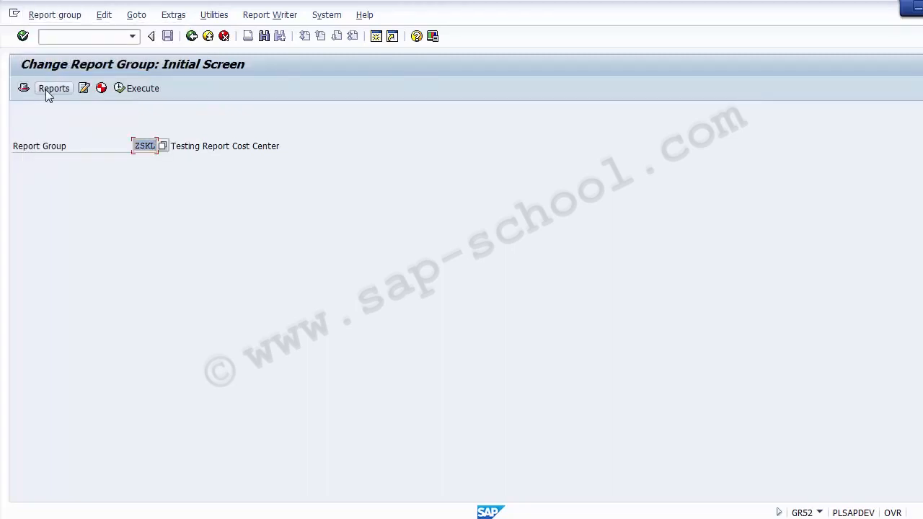
{"action": "left_click", "coordinate": [49, 91]}
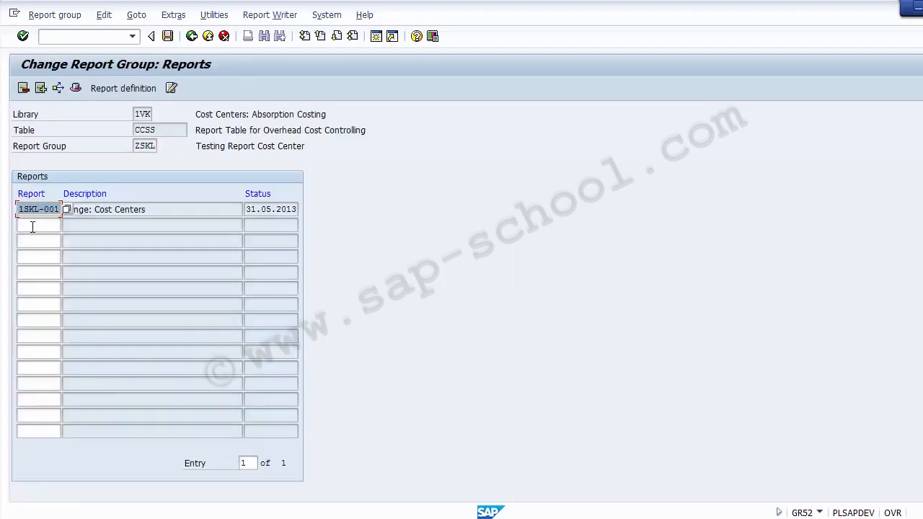
Step: Add report ZSIP001 below 1SKL-001 in report group ZSKL and save the group
{"action": "left_click", "coordinate": [32, 226]}
{"action": "key", "text": "space"}
{"action": "key", "text": "Down"}
{"action": "key", "text": "Return"}
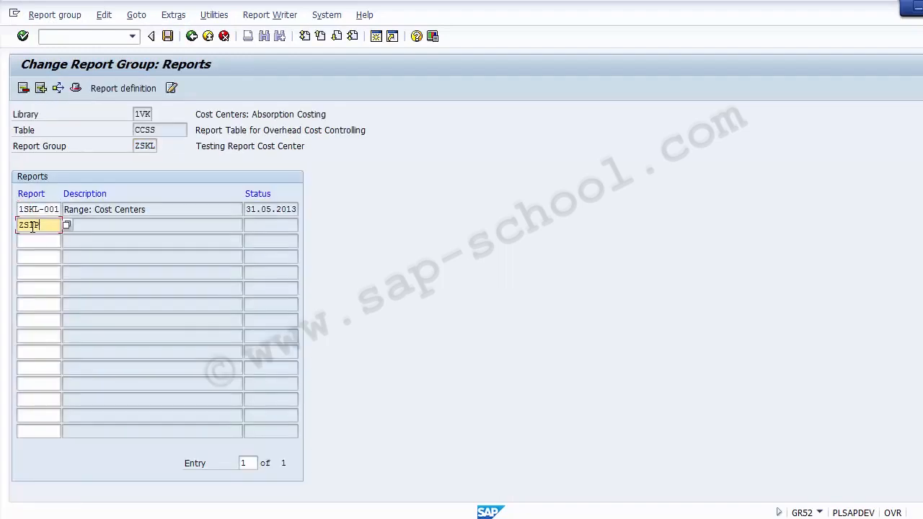
{"action": "type", "text": "001"}
{"action": "left_click", "coordinate": [92, 226]}
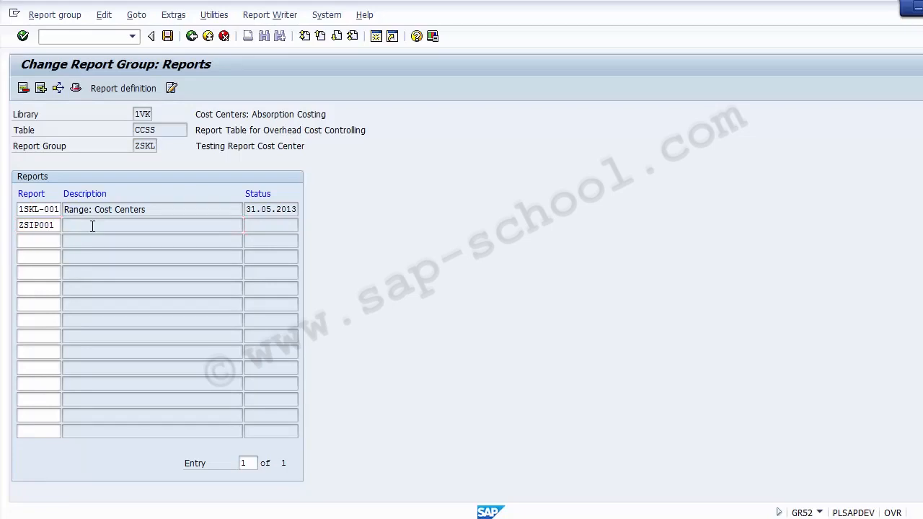
{"action": "key", "text": "Return"}
{"action": "left_click_drag", "start_coordinate": [247, 226], "coordinate": [305, 226]}
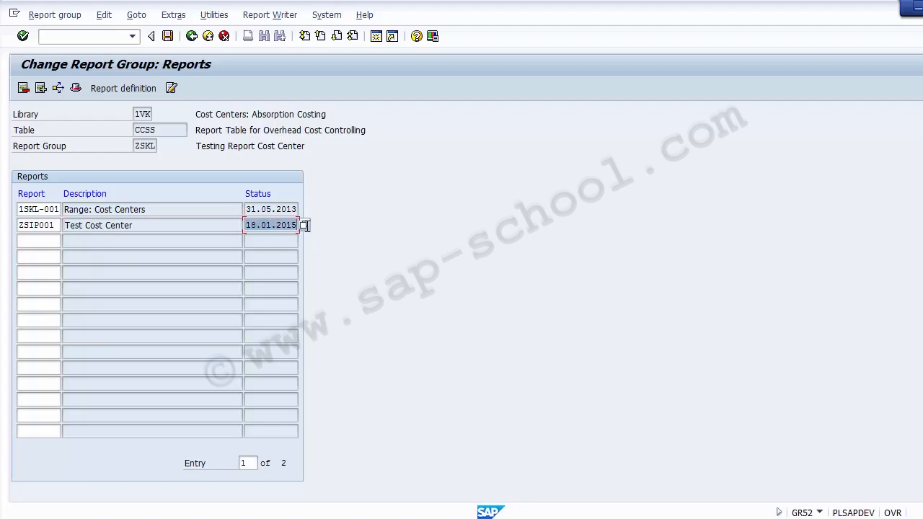
{"action": "left_click", "coordinate": [170, 41]}
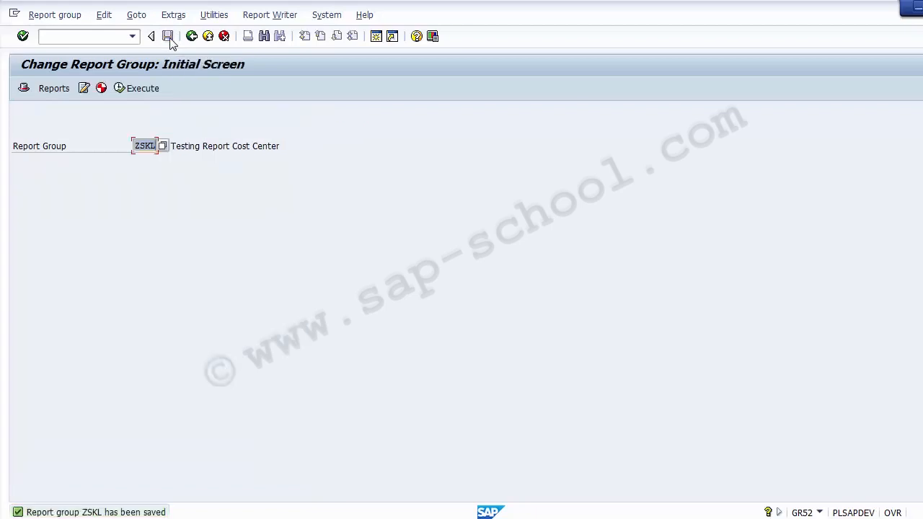
Step: Open the receiver report assignments in the ZSKL header and try adding Report Writer group ZSIP
{"action": "left_click", "coordinate": [24, 88]}
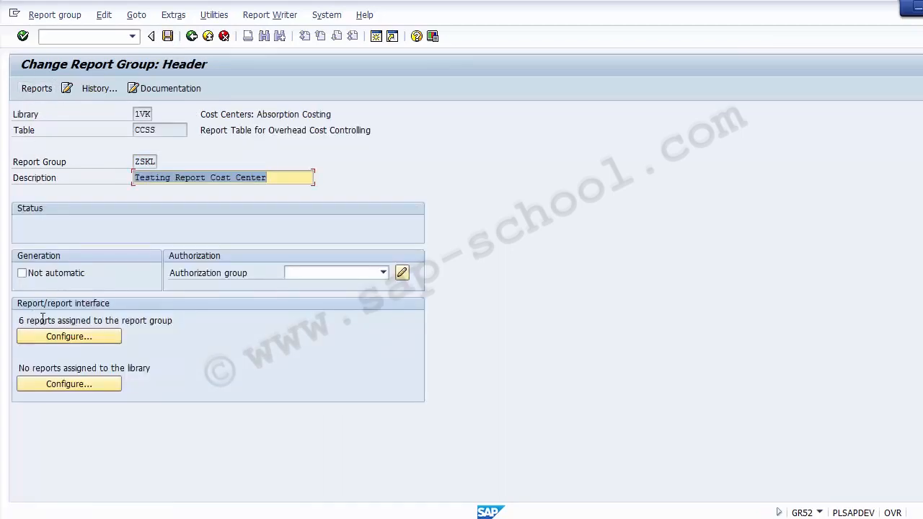
{"action": "left_click", "coordinate": [71, 337]}
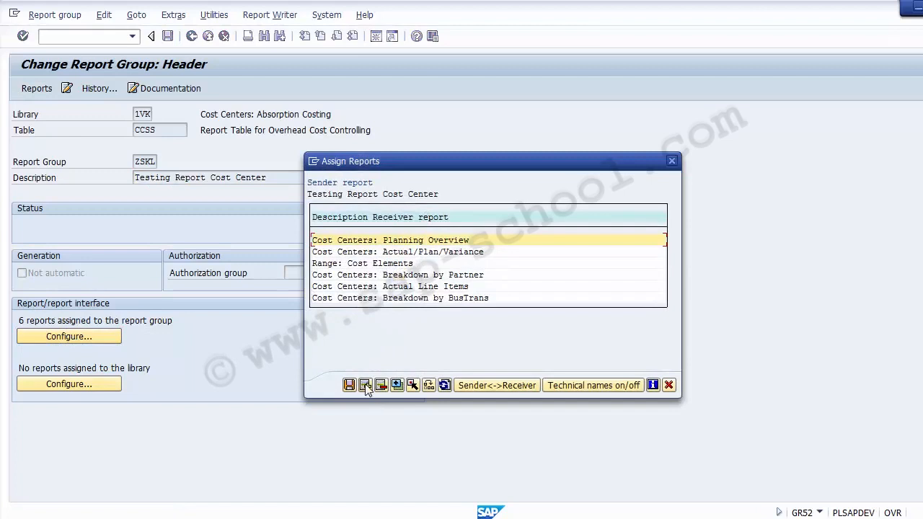
{"action": "left_click", "coordinate": [366, 386]}
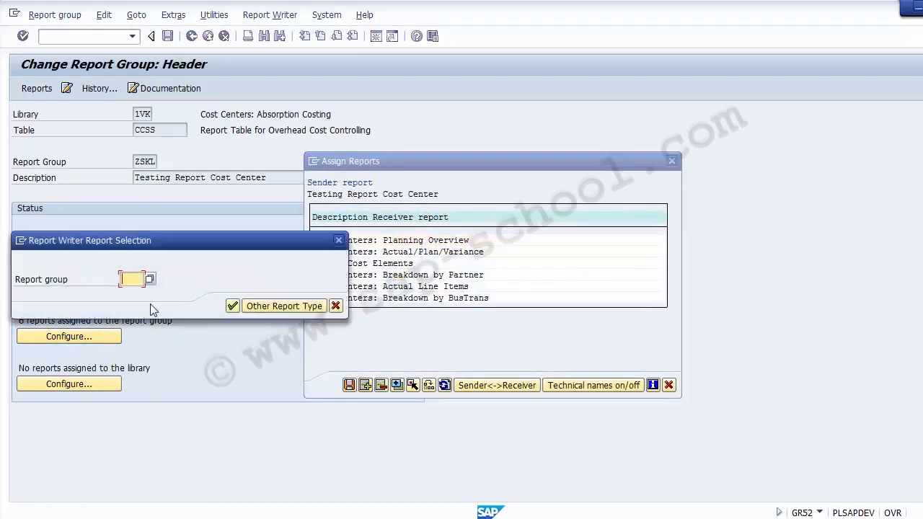
{"action": "type", "text": "ZSIP"}
{"action": "key", "text": "BackSpace"}
{"action": "key", "text": "BackSpace"}
{"action": "key", "text": "BackSpace"}
{"action": "key", "text": "BackSpace"}
Step: Try to assign ZSIP001 as a receiver report of type Transaction, and close the assignment dialogs
{"action": "left_click", "coordinate": [254, 307]}
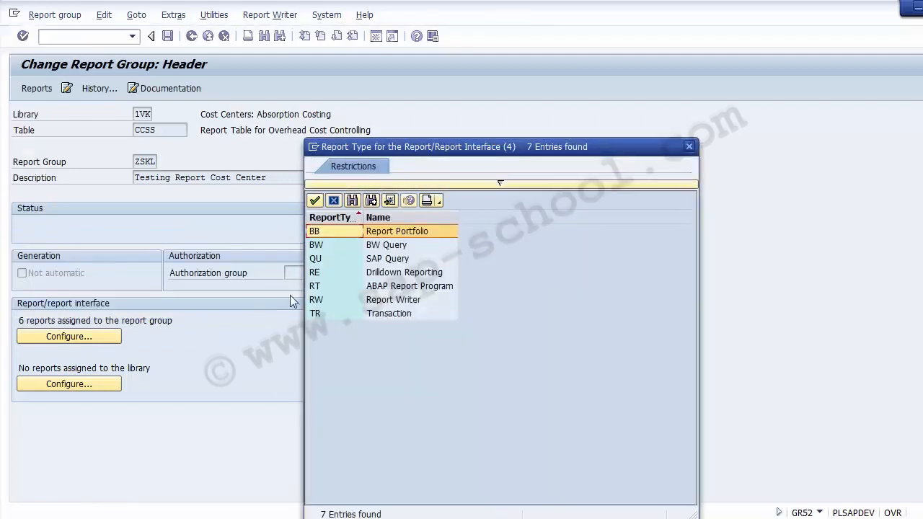
{"action": "double_click", "coordinate": [387, 315]}
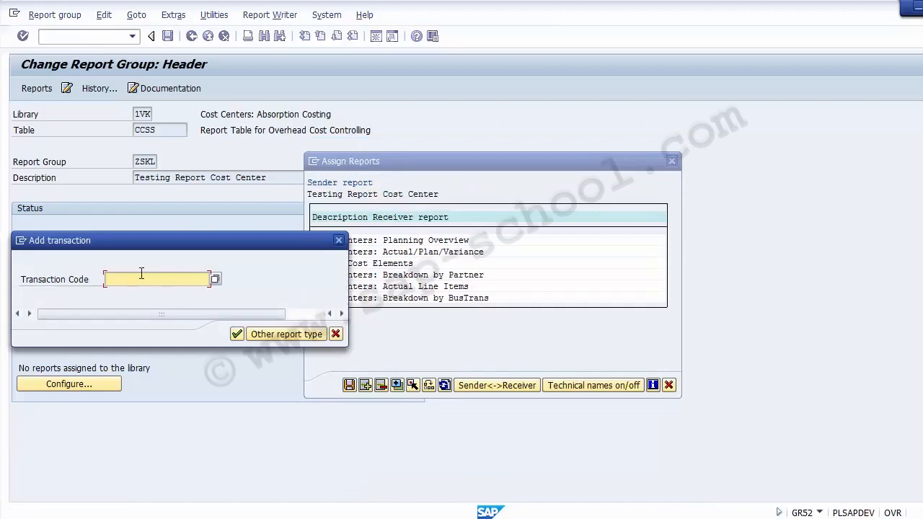
{"action": "type", "text": "ZSIP001"}
{"action": "left_click_drag", "start_coordinate": [150, 280], "coordinate": [95, 281]}
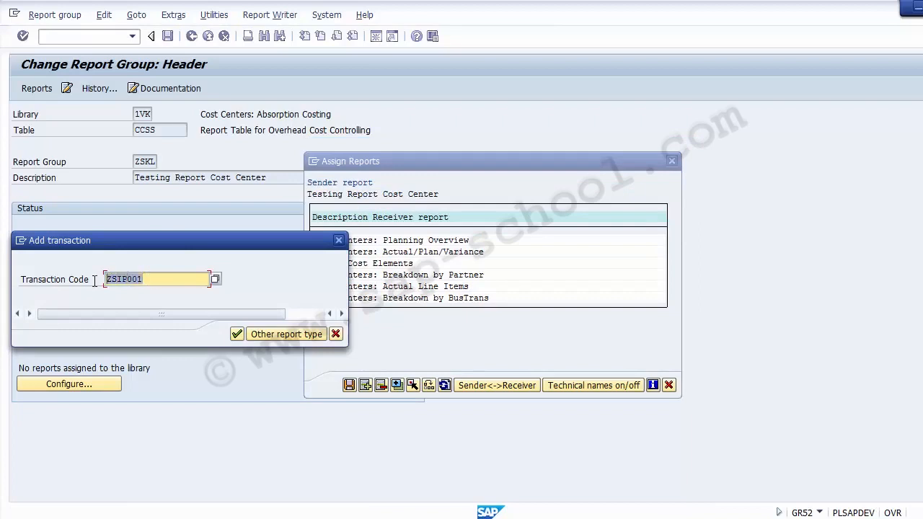
{"action": "left_click", "coordinate": [238, 335]}
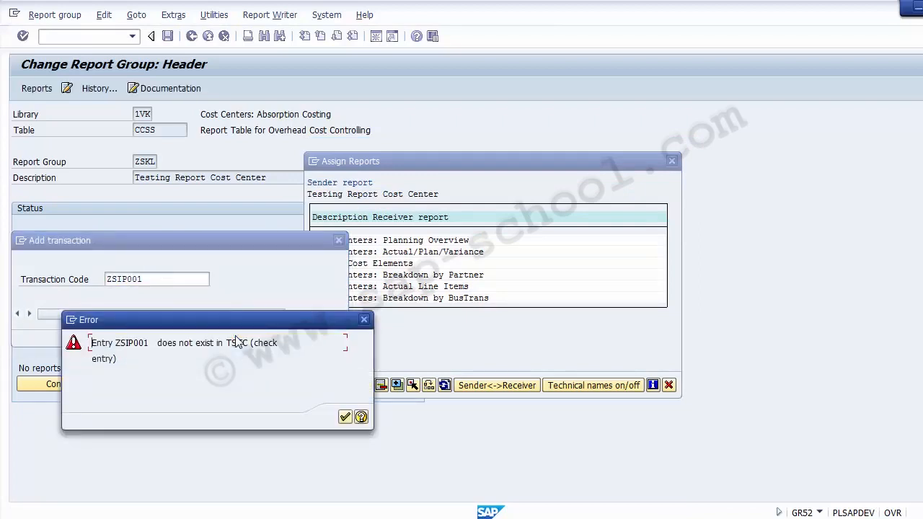
{"action": "left_click", "coordinate": [344, 417]}
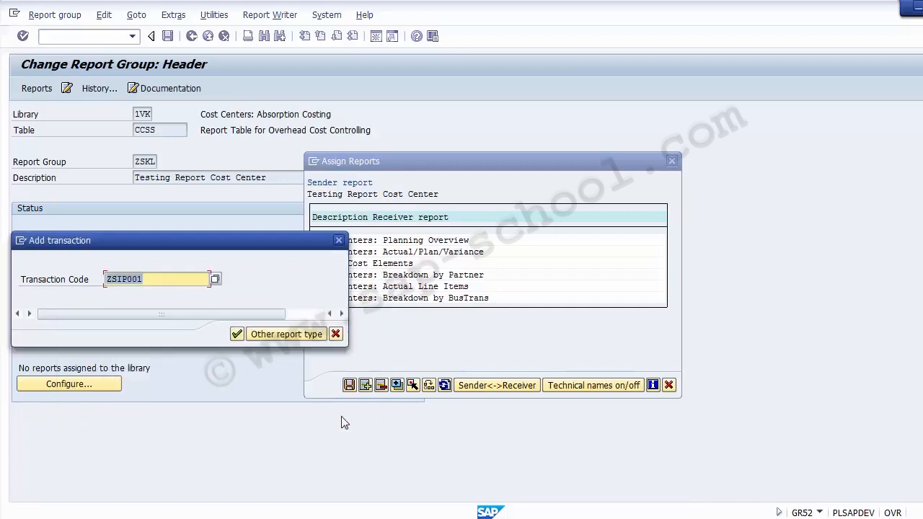
{"action": "left_click", "coordinate": [336, 334]}
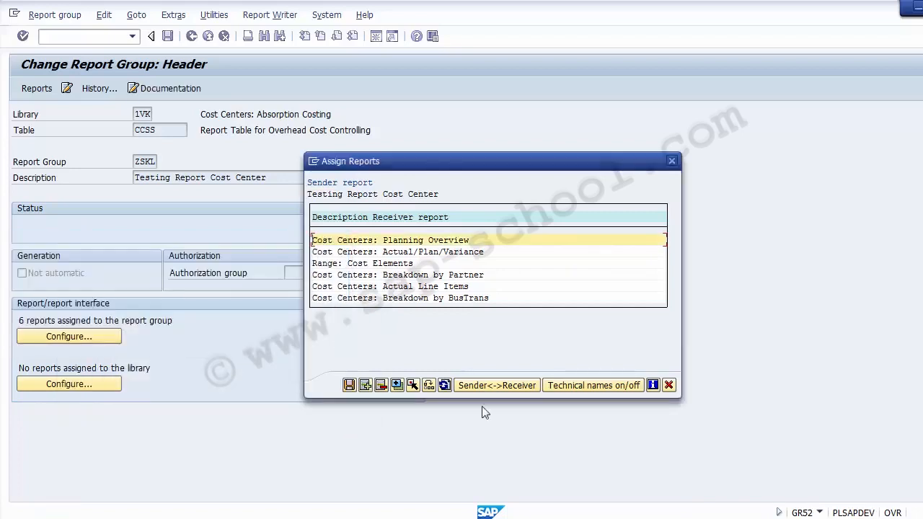
{"action": "left_click", "coordinate": [669, 386]}
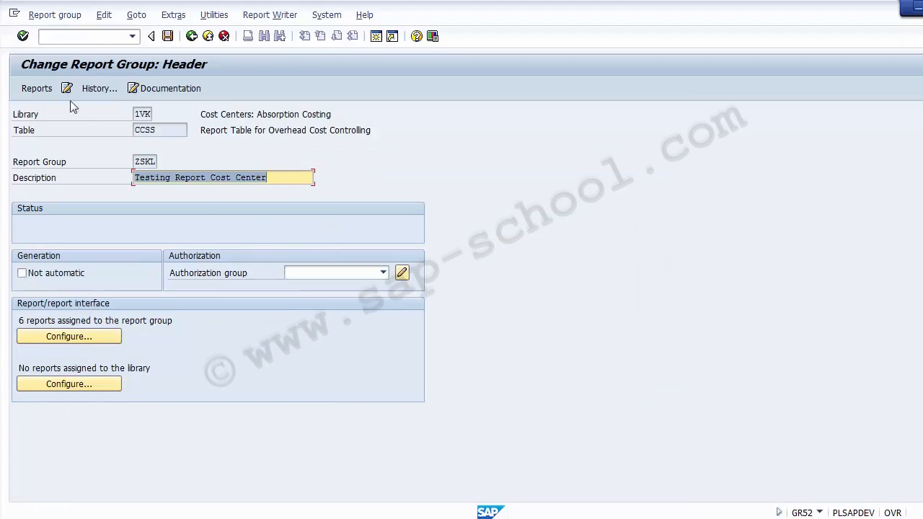
Step: Check the ZSIP001 entry in the reports of group ZSKL and leave report group maintenance
{"action": "left_click", "coordinate": [44, 91]}
{"action": "left_click", "coordinate": [40, 225]}
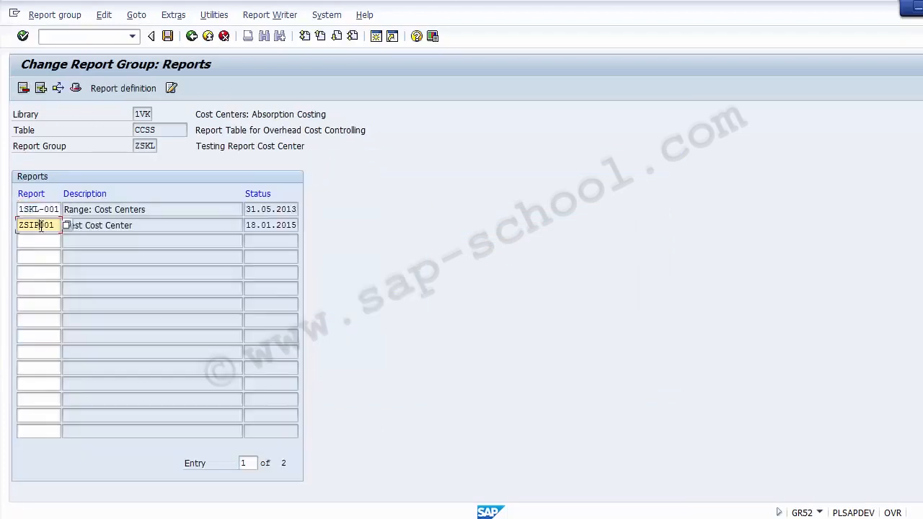
{"action": "left_click", "coordinate": [92, 223]}
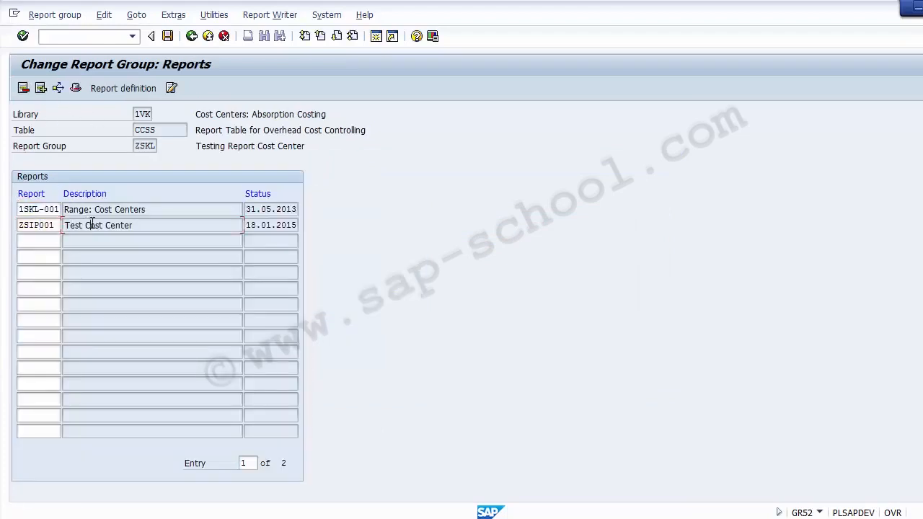
{"action": "left_click", "coordinate": [191, 36]}
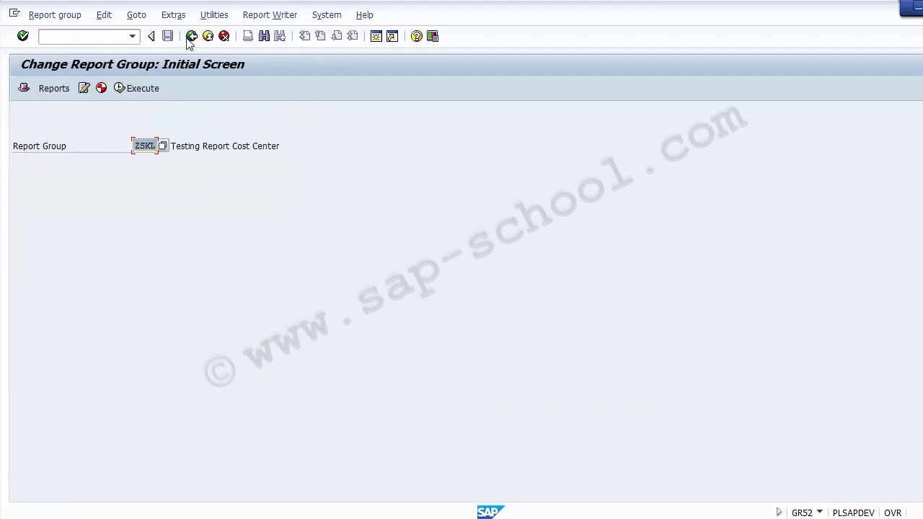
{"action": "left_click", "coordinate": [191, 36]}
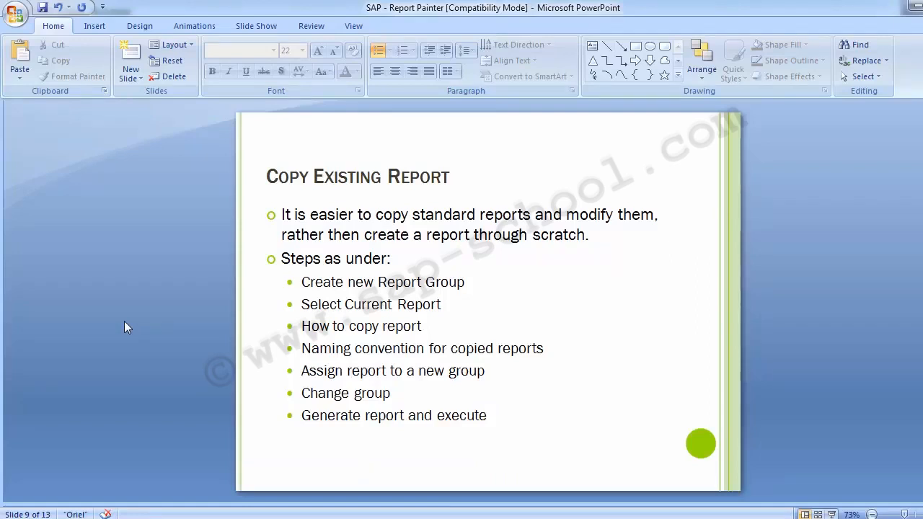
Step: Switch from PowerPoint back to SAP and start transaction GRR2
{"action": "key", "text": "alt+Tab"}
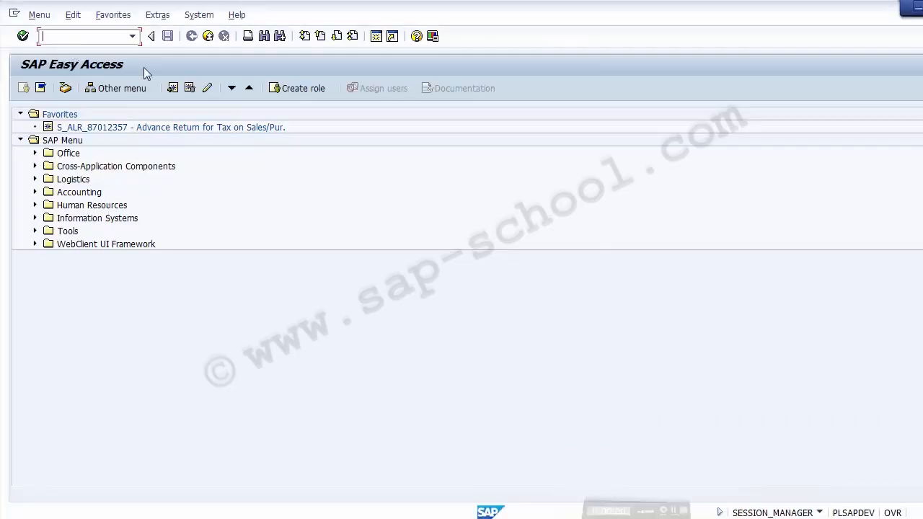
{"action": "type", "text": "G"}
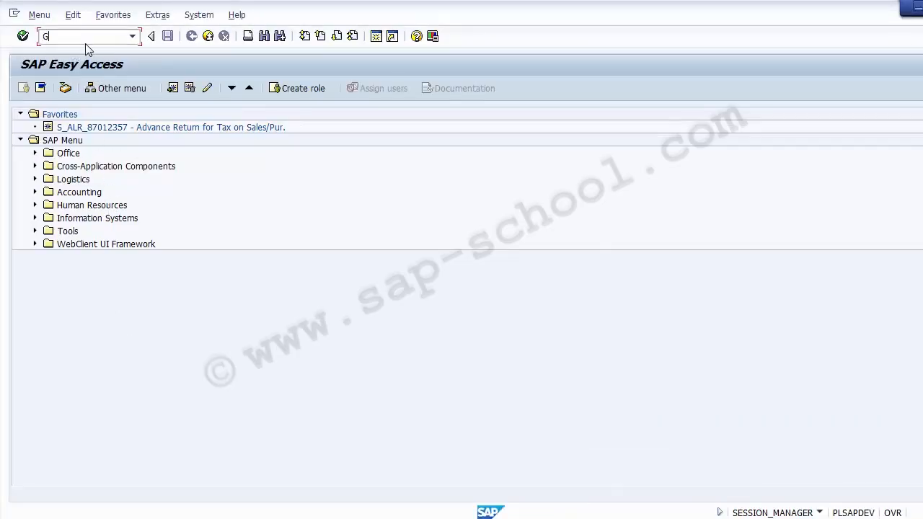
{"action": "type", "text": "RR2"}
{"action": "key", "text": "Return"}
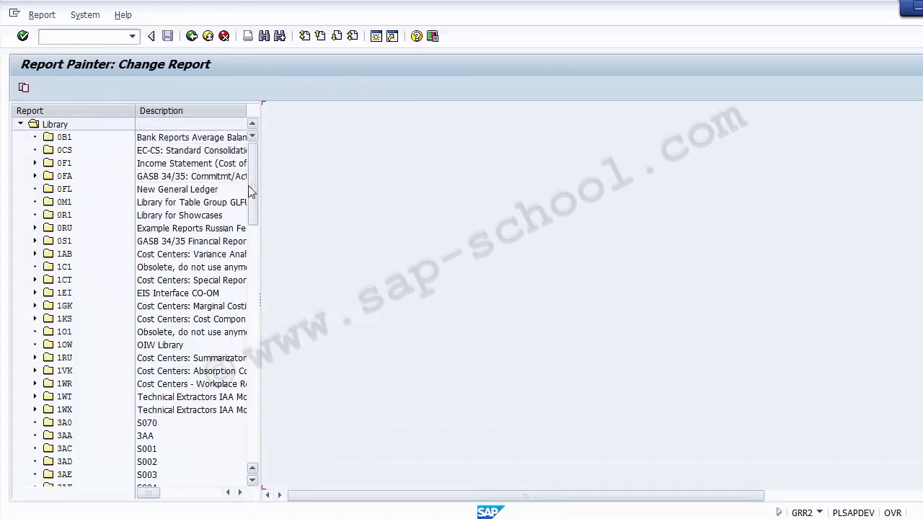
Step: Open report ZSIP001 from library 1VK for changing and shrink the report tree to widen the layout area
{"action": "scroll", "coordinate": [252, 196], "scroll_direction": "down", "scroll_amount": 1}
{"action": "scroll", "coordinate": [252, 196], "scroll_direction": "down", "scroll_amount": 1}
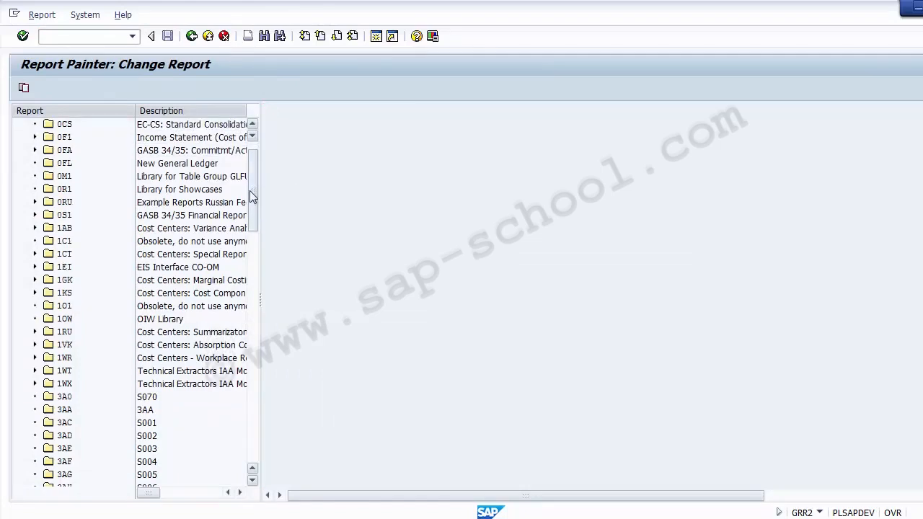
{"action": "left_click", "coordinate": [35, 345]}
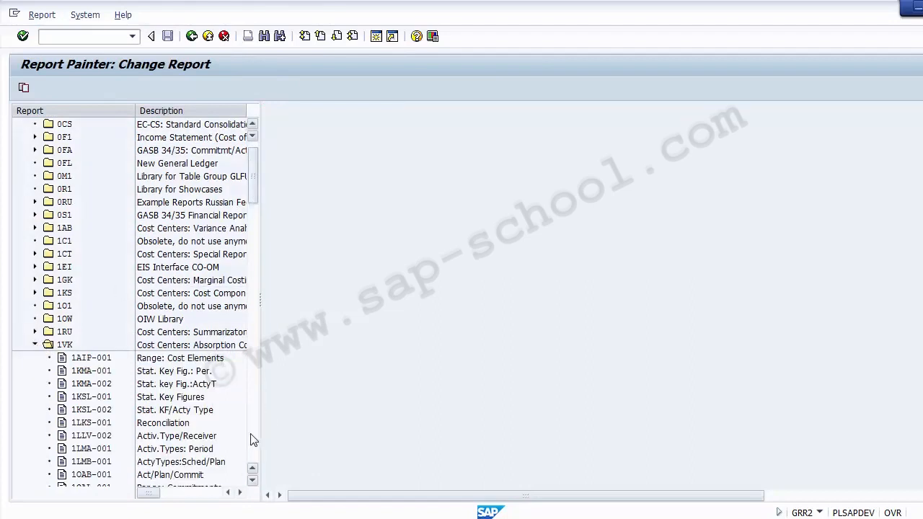
{"action": "left_click", "coordinate": [253, 453]}
{"action": "left_click", "coordinate": [253, 454]}
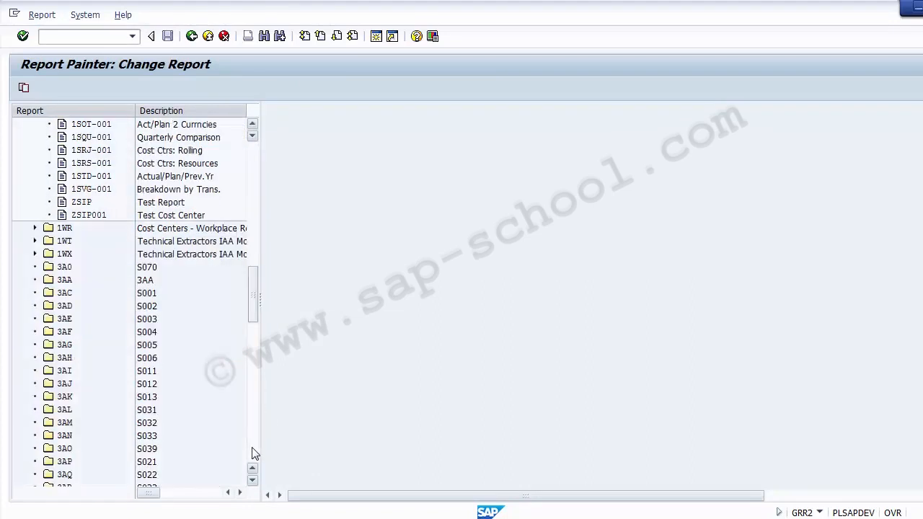
{"action": "left_click", "coordinate": [179, 216]}
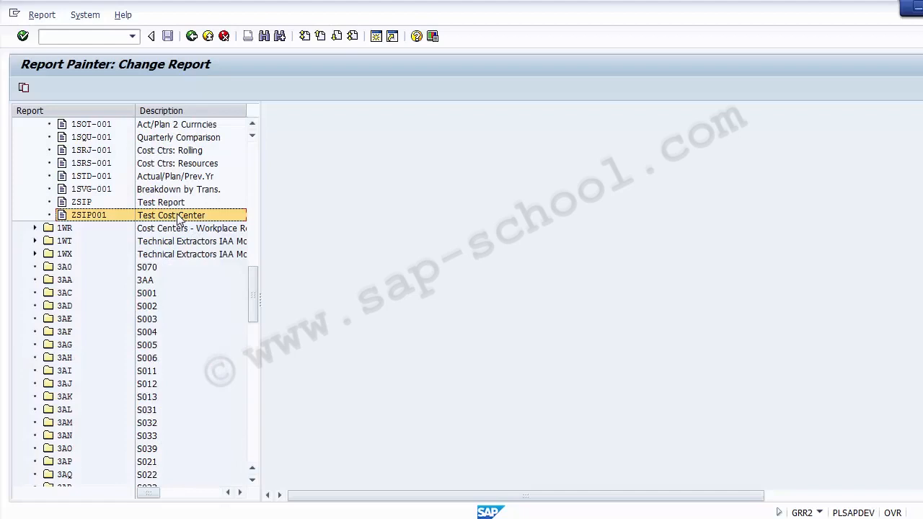
{"action": "double_click", "coordinate": [78, 219]}
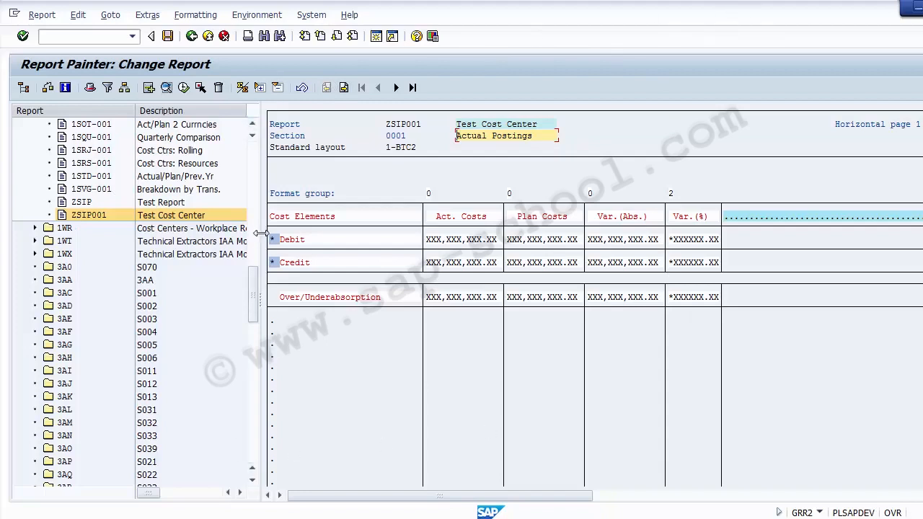
{"action": "left_click_drag", "start_coordinate": [261, 233], "coordinate": [37, 235]}
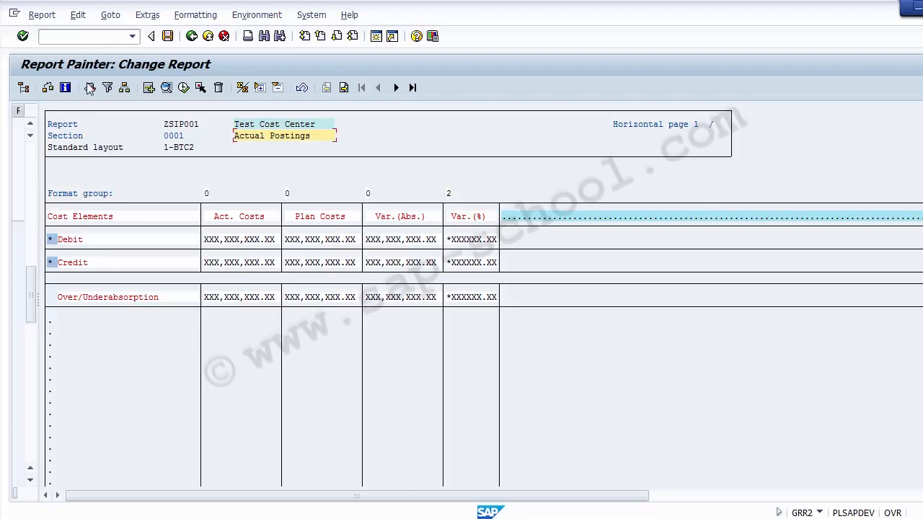
Step: Open the report's general data selection and examine its selected characteristics CO Area, Cost Center, Fiscal Year and Period
{"action": "left_click", "coordinate": [80, 17]}
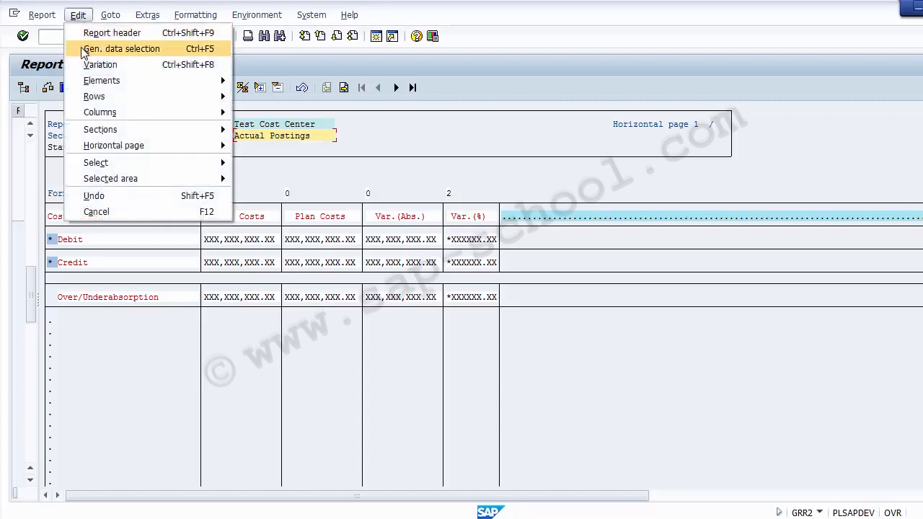
{"action": "left_click", "coordinate": [121, 51]}
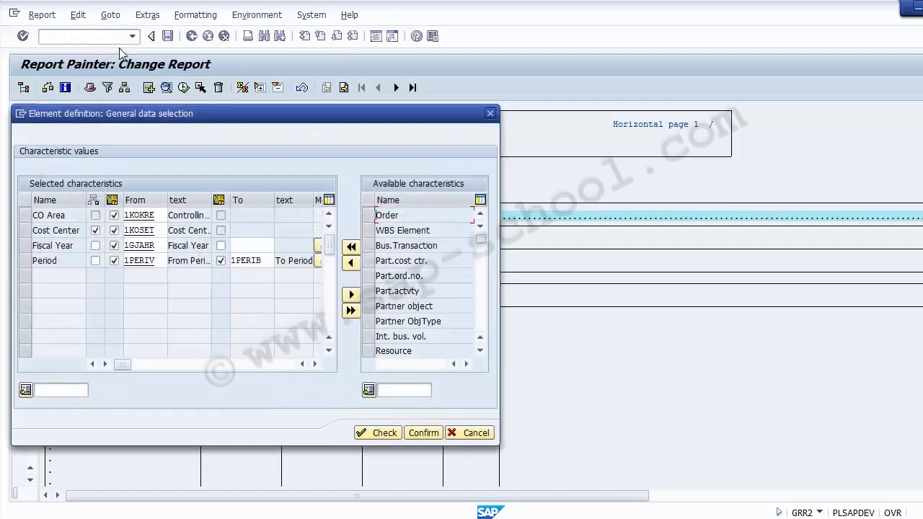
{"action": "left_click", "coordinate": [46, 229]}
{"action": "left_click", "coordinate": [47, 246]}
{"action": "left_click", "coordinate": [51, 262]}
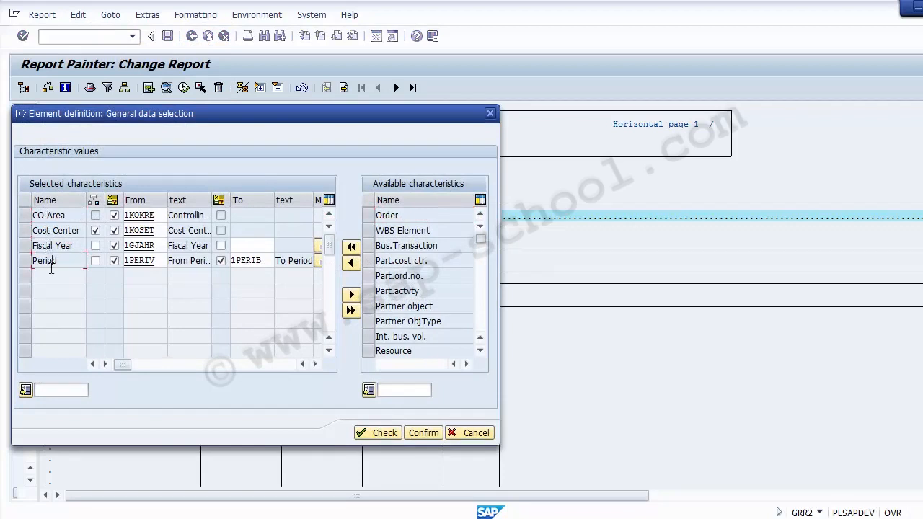
{"action": "left_click", "coordinate": [50, 217]}
{"action": "double_click", "coordinate": [64, 261]}
{"action": "left_click", "coordinate": [67, 260]}
Step: Add the Bus.Transaction characteristic to the selected characteristics and mark it to be restricted by a set
{"action": "left_click", "coordinate": [368, 245]}
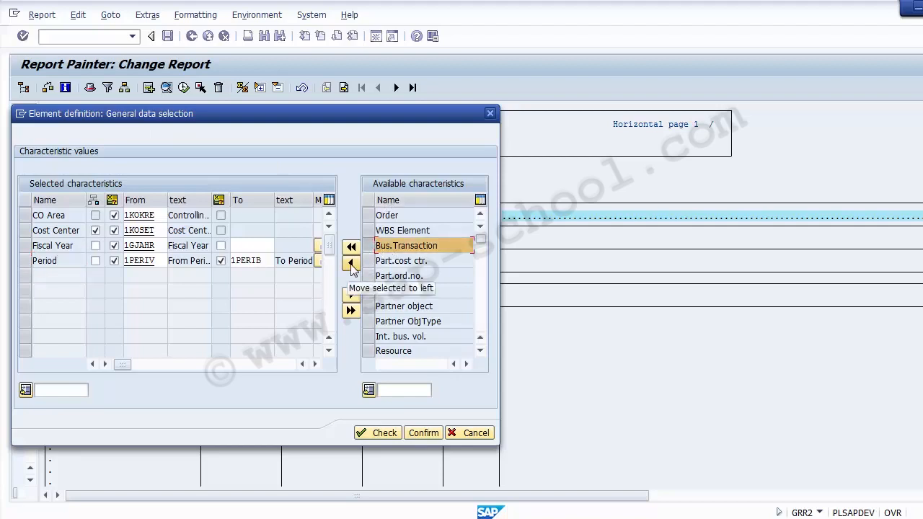
{"action": "left_click", "coordinate": [351, 264]}
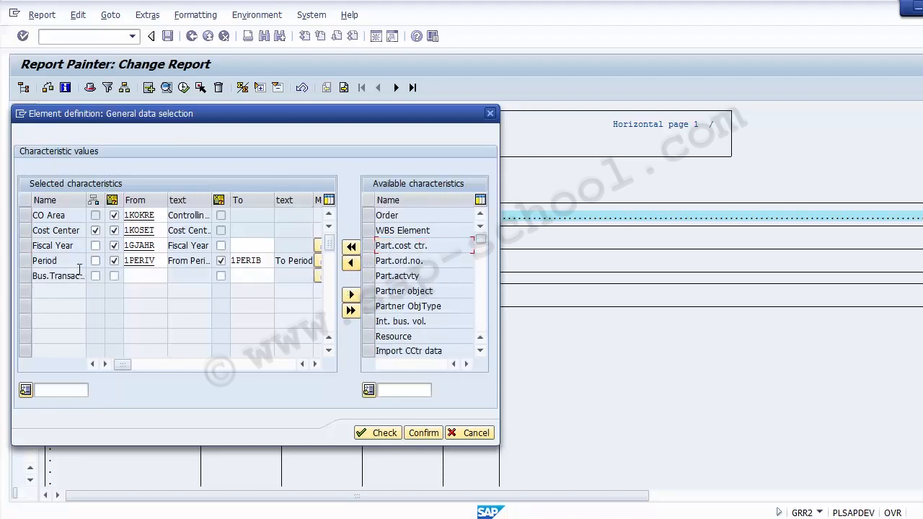
{"action": "left_click", "coordinate": [47, 277]}
{"action": "left_click", "coordinate": [96, 275]}
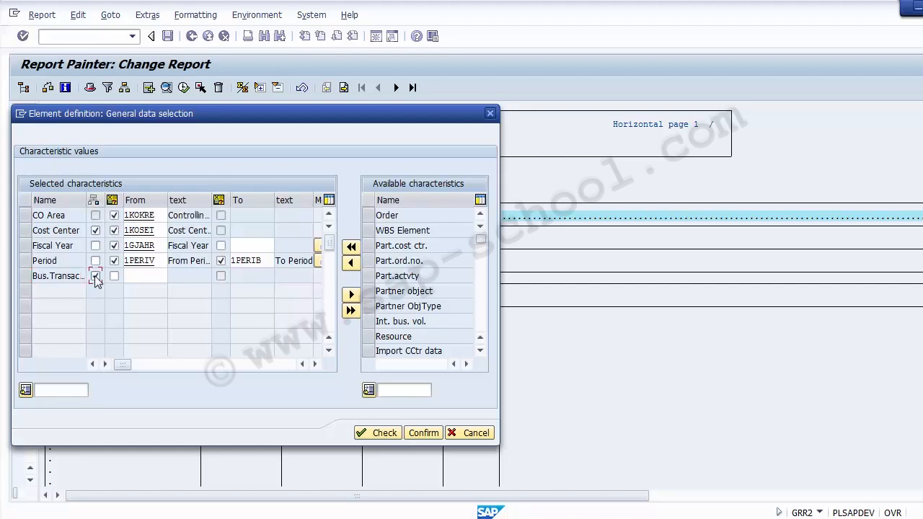
Step: Assign the set 1-L-VORGANG (Total Costs) as the Bus.Transaction value and confirm the general data selection
{"action": "left_click", "coordinate": [137, 276]}
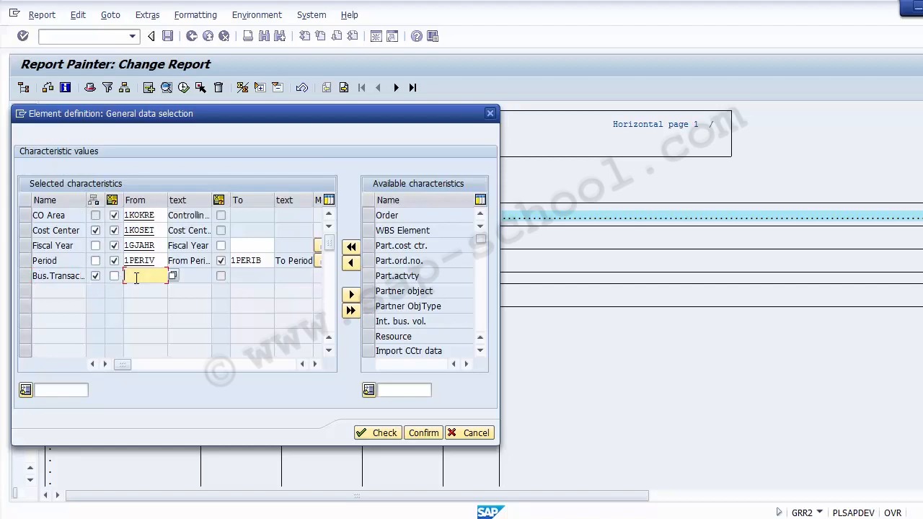
{"action": "left_click", "coordinate": [173, 277]}
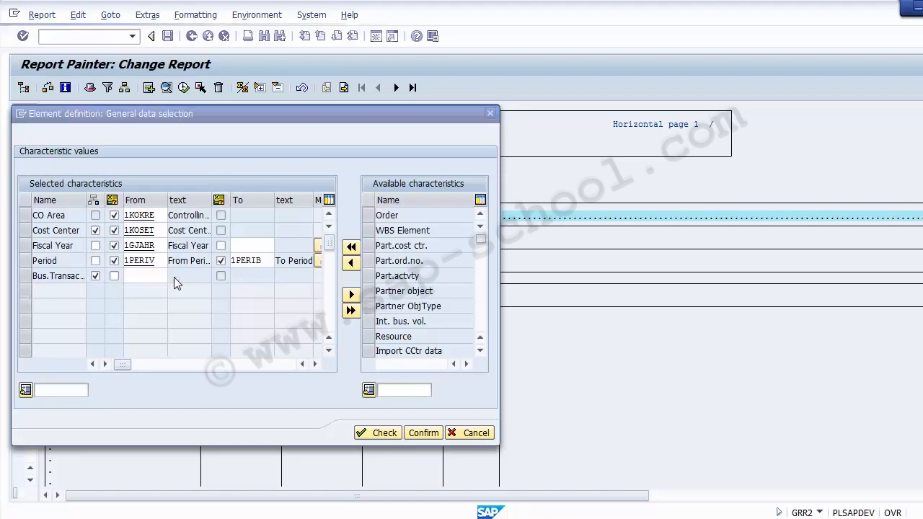
{"action": "left_click", "coordinate": [165, 348]}
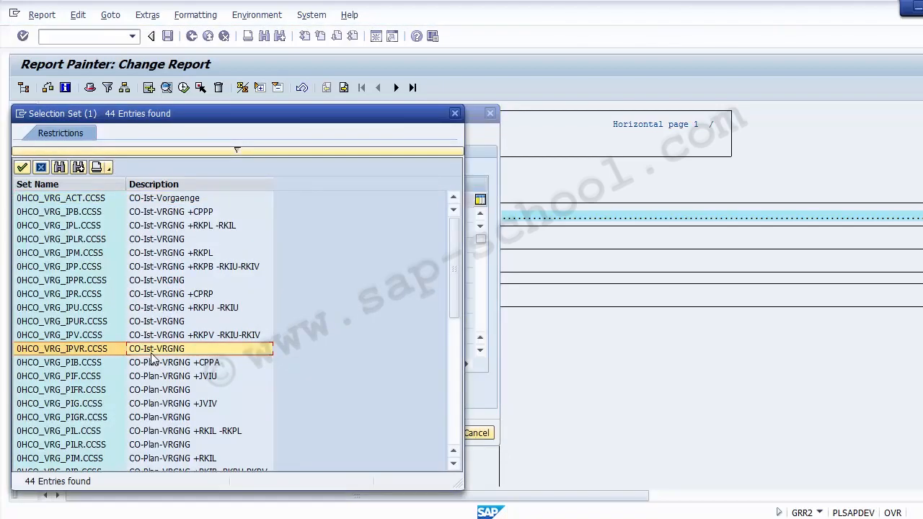
{"action": "key", "text": "Page_Down"}
{"action": "key", "text": "Page_Down"}
{"action": "key", "text": "Page_Up"}
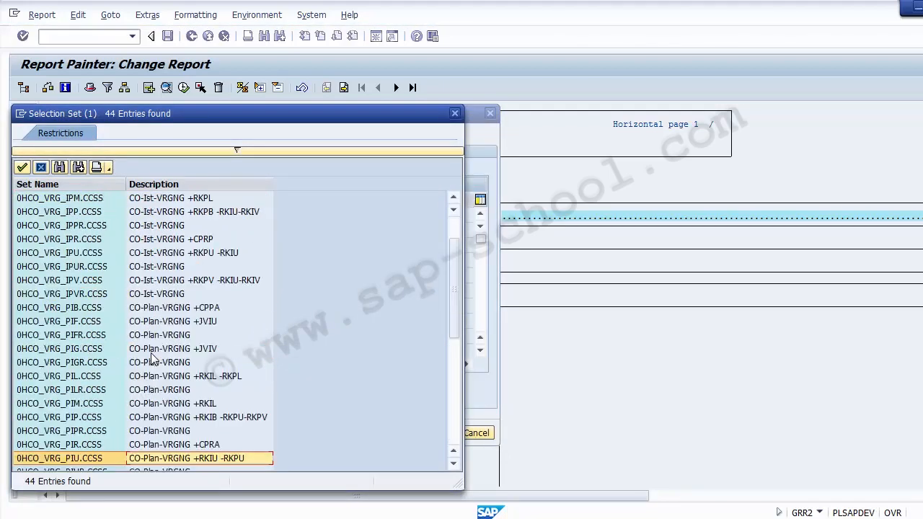
{"action": "key", "text": "Down"}
{"action": "key", "text": "Down"}
{"action": "key", "text": "Down"}
{"action": "key", "text": "Down"}
{"action": "key", "text": "Down"}
{"action": "key", "text": "Down"}
{"action": "key", "text": "Down"}
{"action": "key", "text": "Down"}
{"action": "key", "text": "Down"}
{"action": "key", "text": "Down"}
{"action": "key", "text": "Down"}
{"action": "key", "text": "Down"}
{"action": "key", "text": "Down"}
{"action": "key", "text": "Down"}
{"action": "key", "text": "Down"}
{"action": "key", "text": "Up"}
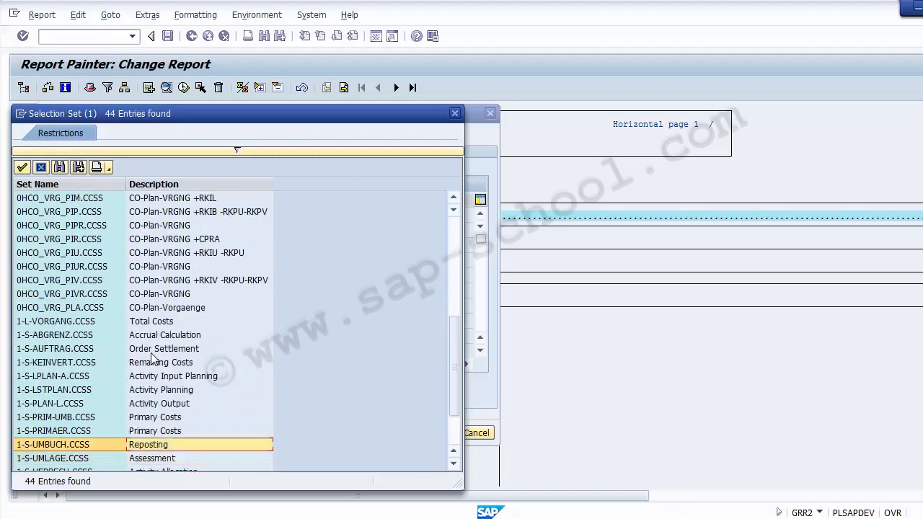
{"action": "key", "text": "Up"}
{"action": "key", "text": "Up"}
{"action": "key", "text": "Up"}
{"action": "key", "text": "Up"}
{"action": "key", "text": "Up"}
{"action": "key", "text": "Up"}
{"action": "key", "text": "Up"}
{"action": "key", "text": "Up"}
{"action": "key", "text": "Up"}
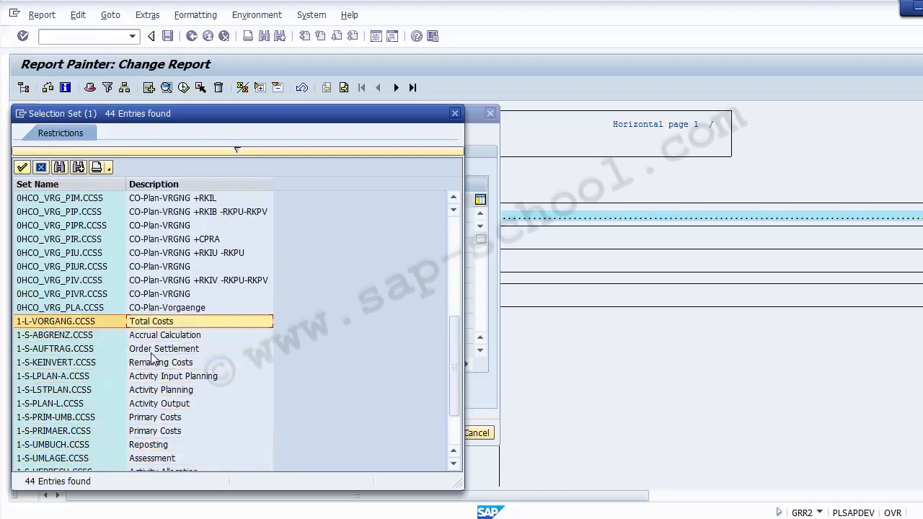
{"action": "key", "text": "Return"}
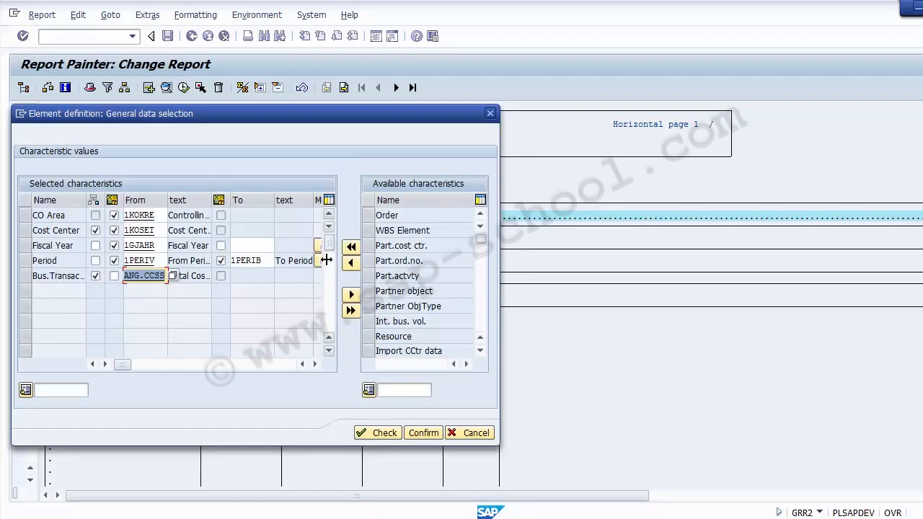
{"action": "left_click", "coordinate": [445, 291]}
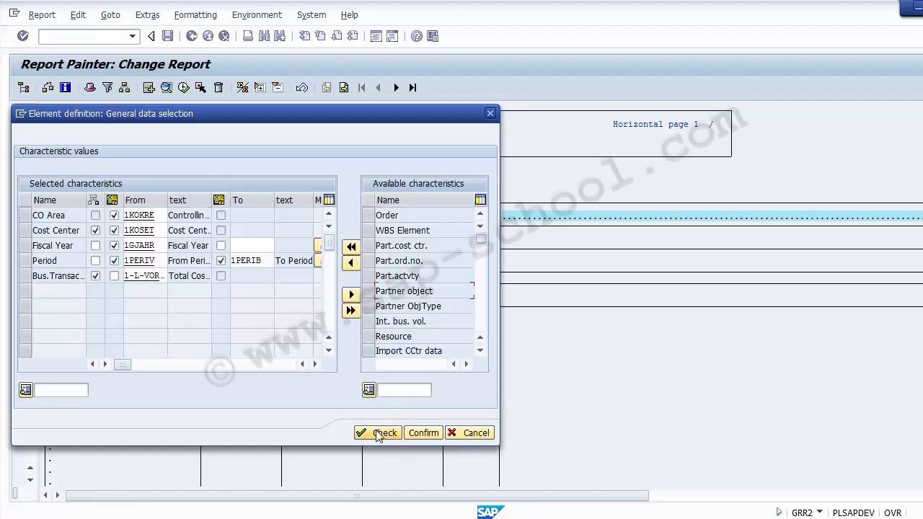
{"action": "left_click", "coordinate": [423, 434]}
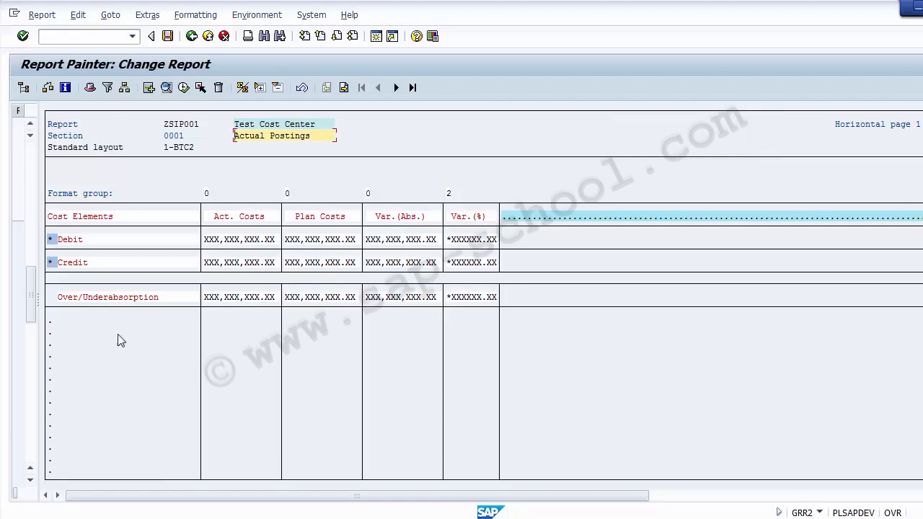
Step: Open the Over/Underabsorption row's formula, move the dialog off the layout and examine the formula and its components
{"action": "left_click", "coordinate": [105, 297]}
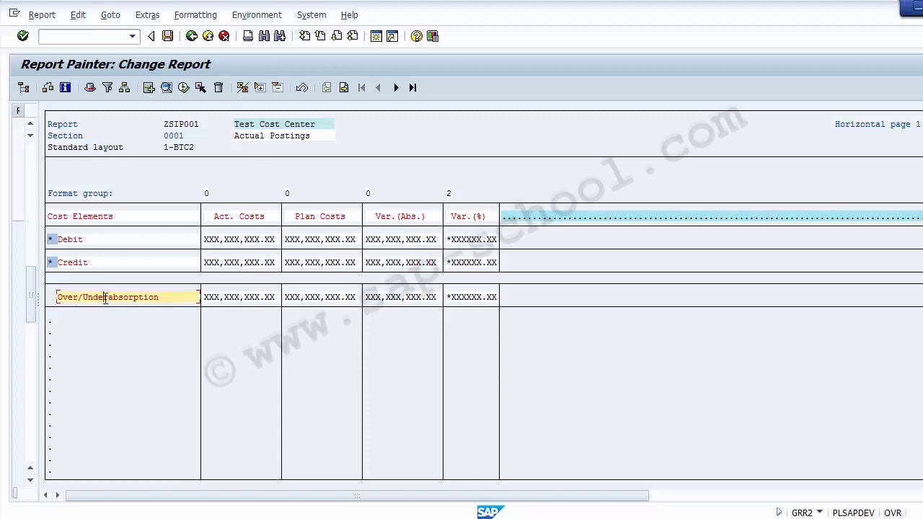
{"action": "double_click", "coordinate": [105, 297]}
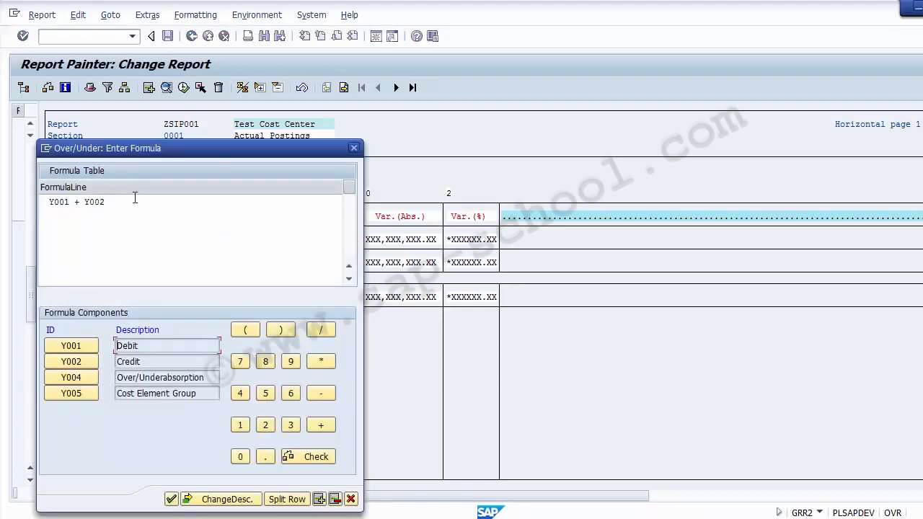
{"action": "left_click_drag", "start_coordinate": [135, 157], "coordinate": [492, 127]}
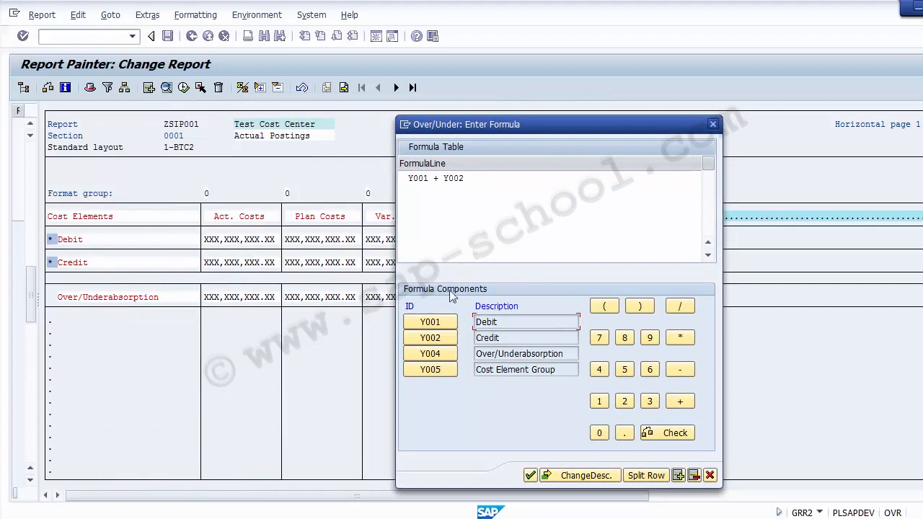
{"action": "left_click", "coordinate": [498, 339]}
{"action": "left_click_drag", "start_coordinate": [467, 179], "coordinate": [408, 182]}
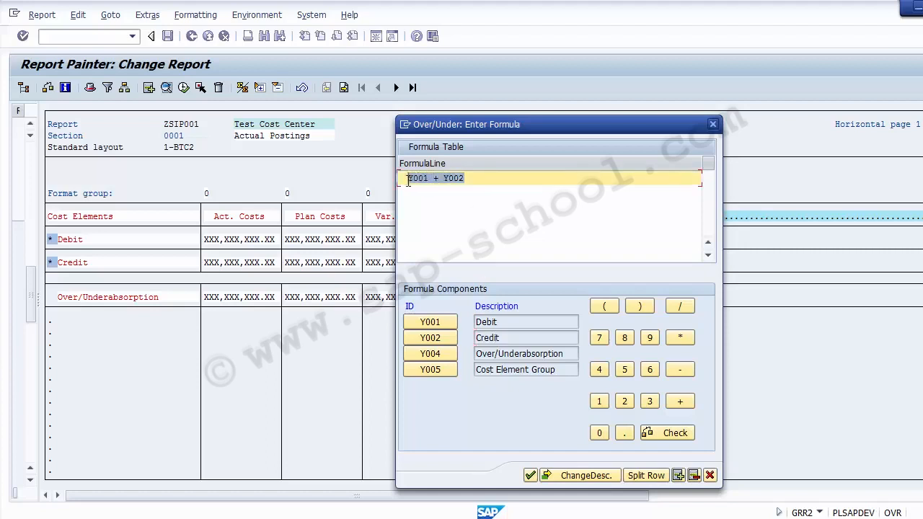
{"action": "left_click", "coordinate": [471, 209]}
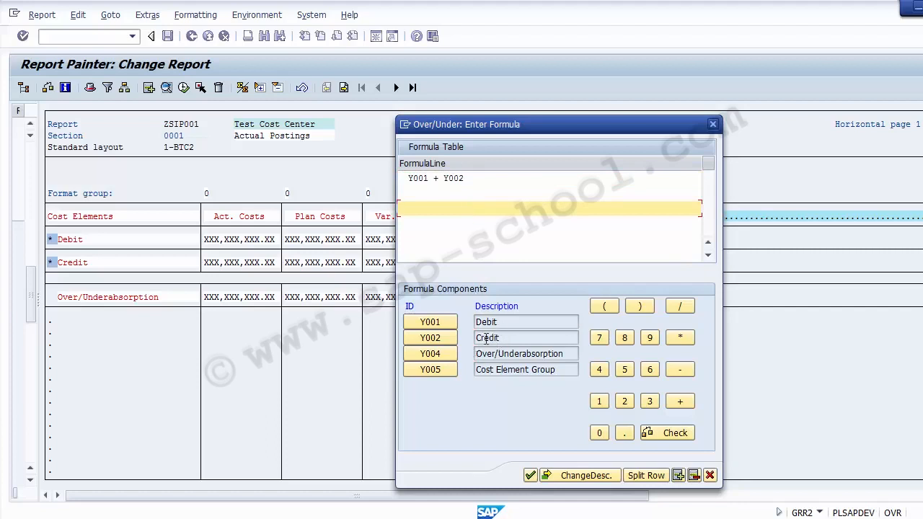
Step: Change the Over/Underabsorption formula to Y001 - Y002, subtracting Credit from Debit
{"action": "left_click", "coordinate": [442, 179]}
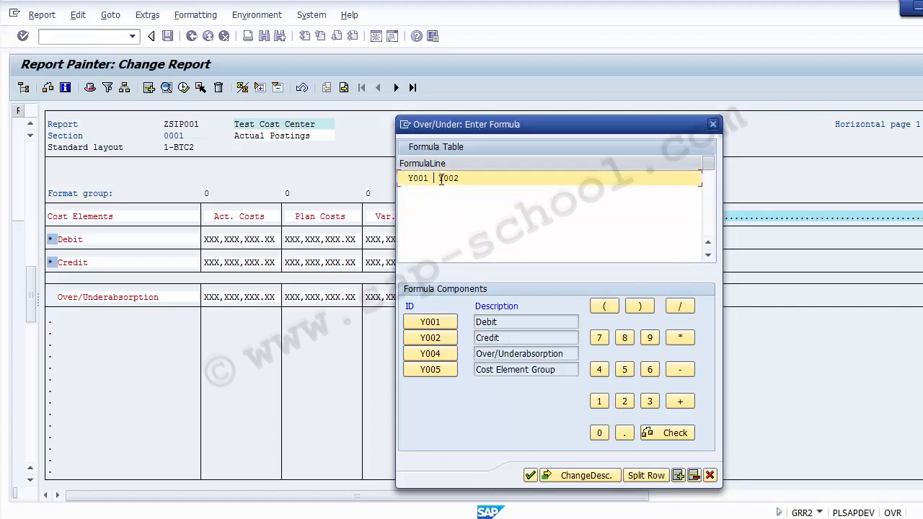
{"action": "type", "text": "-"}
{"action": "key", "text": "Delete"}
{"action": "key", "text": "Delete"}
{"action": "key", "text": "Delete"}
{"action": "left_click", "coordinate": [435, 339]}
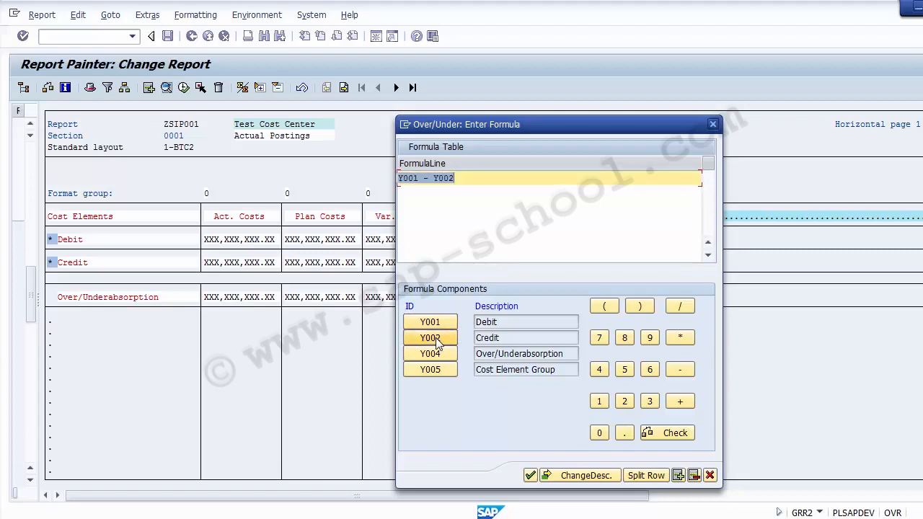
{"action": "left_click", "coordinate": [459, 225]}
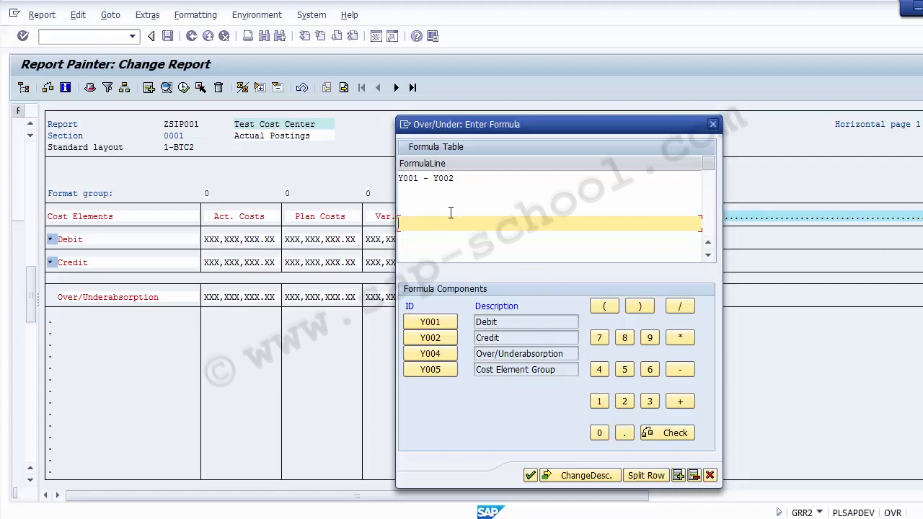
Step: Replace the minus operator between Y001 and Y002 with a plus
{"action": "left_click", "coordinate": [427, 178]}
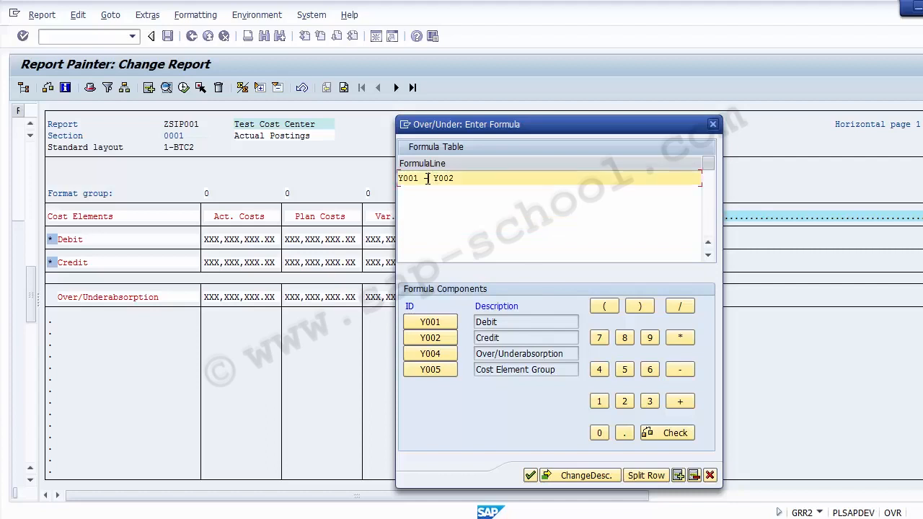
{"action": "key", "text": "BackSpace"}
{"action": "left_click", "coordinate": [680, 401]}
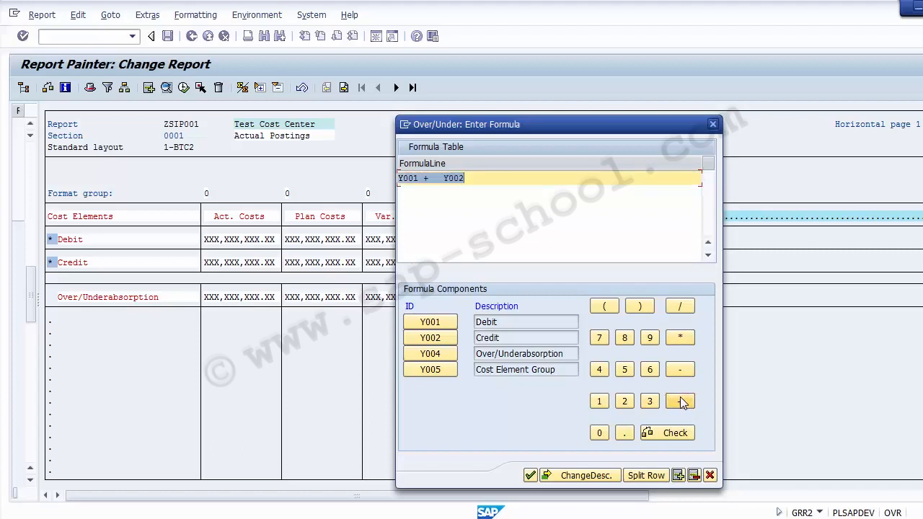
Step: Clear the formula line and build the averaging formula (Y001+Y002)/2 from the Debit and Credit components
{"action": "key", "text": "Delete"}
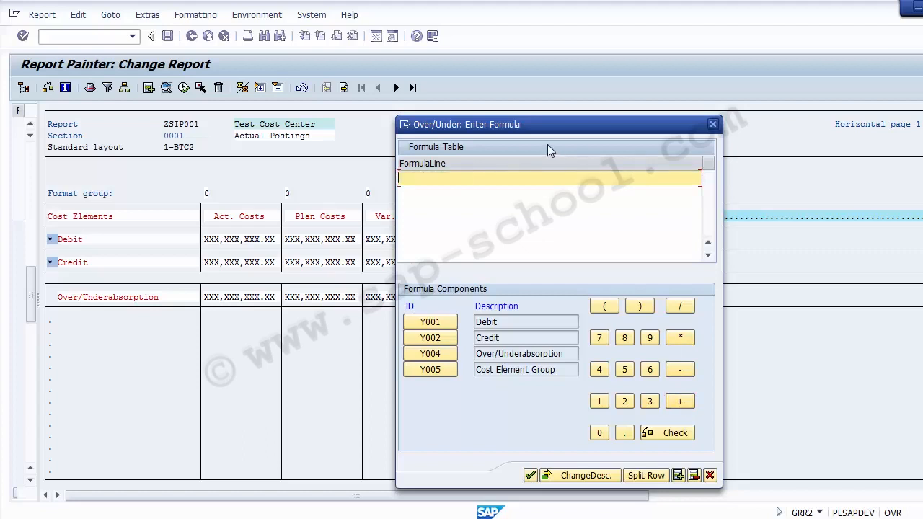
{"action": "left_click", "coordinate": [604, 306]}
{"action": "left_click", "coordinate": [431, 322]}
{"action": "left_click", "coordinate": [679, 401]}
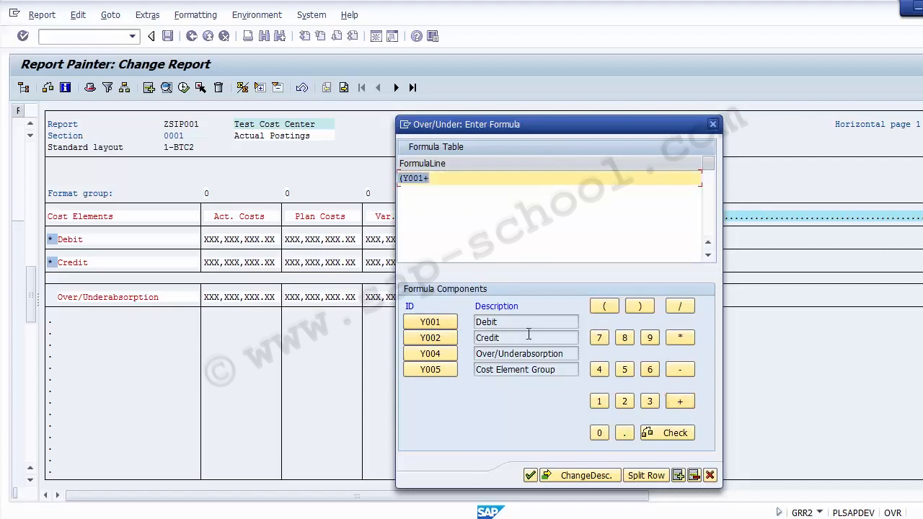
{"action": "left_click", "coordinate": [435, 336]}
{"action": "left_click", "coordinate": [640, 306]}
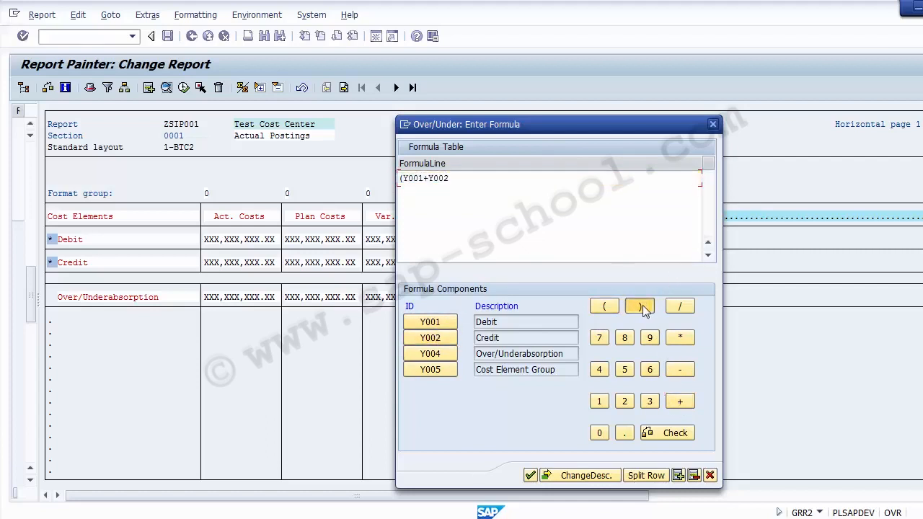
{"action": "left_click", "coordinate": [679, 308]}
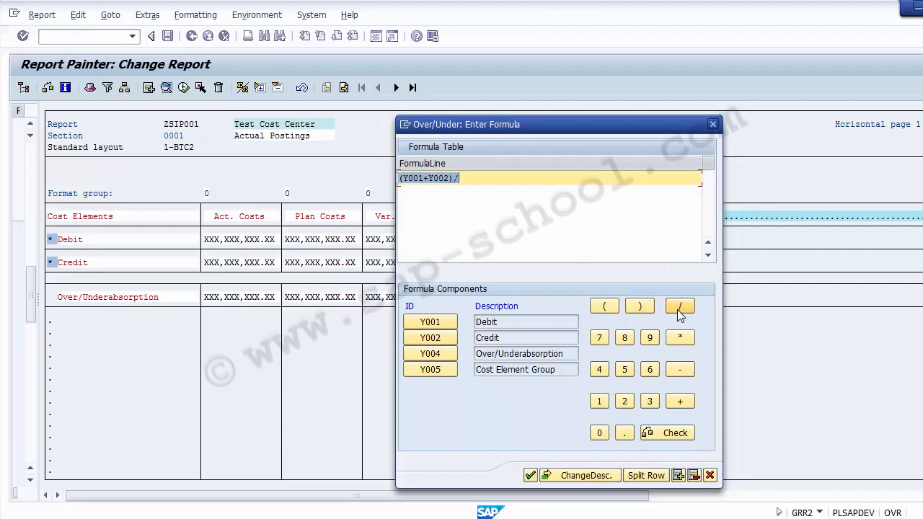
{"action": "left_click", "coordinate": [625, 402]}
Step: View the available formula variables, return to the row components and accept the formula
{"action": "left_click", "coordinate": [566, 479]}
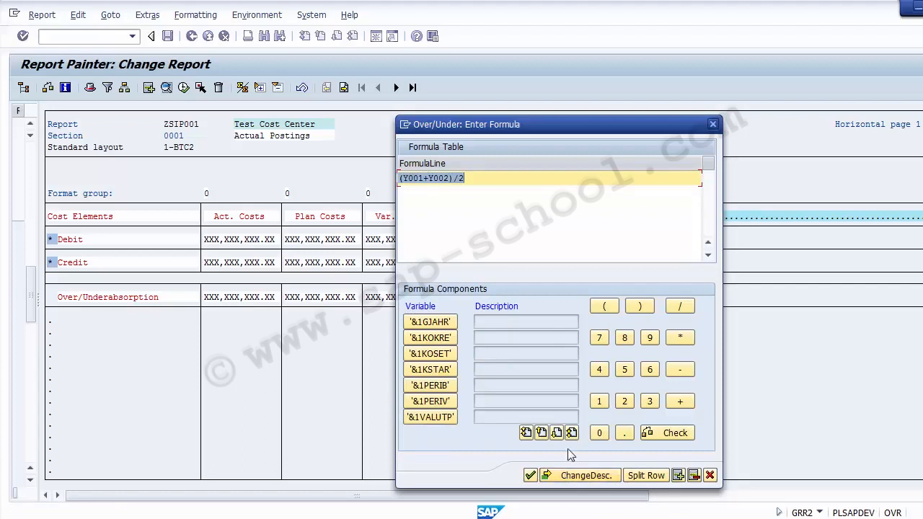
{"action": "left_click", "coordinate": [567, 477]}
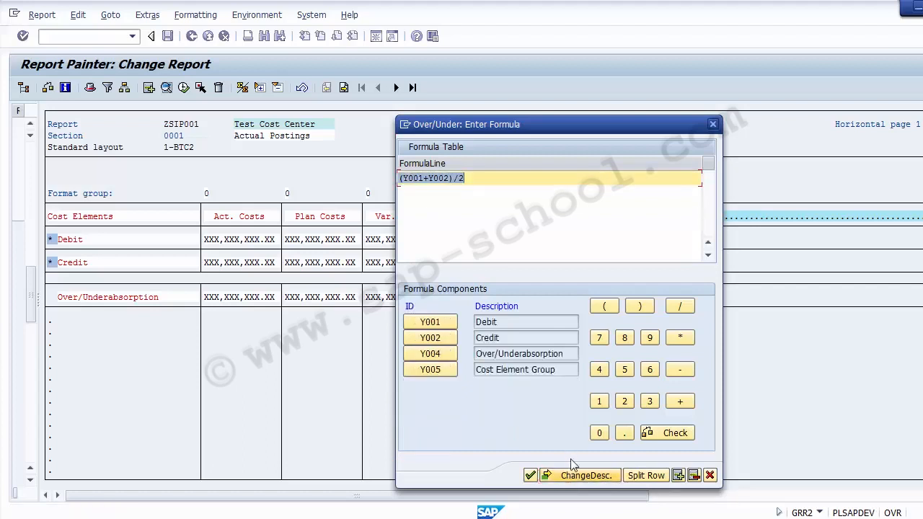
{"action": "left_click", "coordinate": [532, 475]}
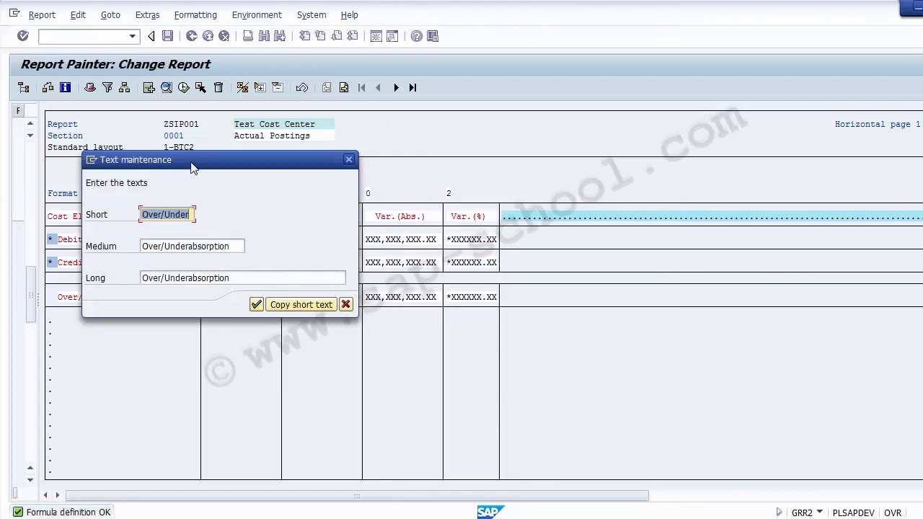
Step: Set the short, medium and long texts of the Over/Underabsorption row to Average and accept them
{"action": "left_click_drag", "start_coordinate": [192, 163], "coordinate": [401, 258]}
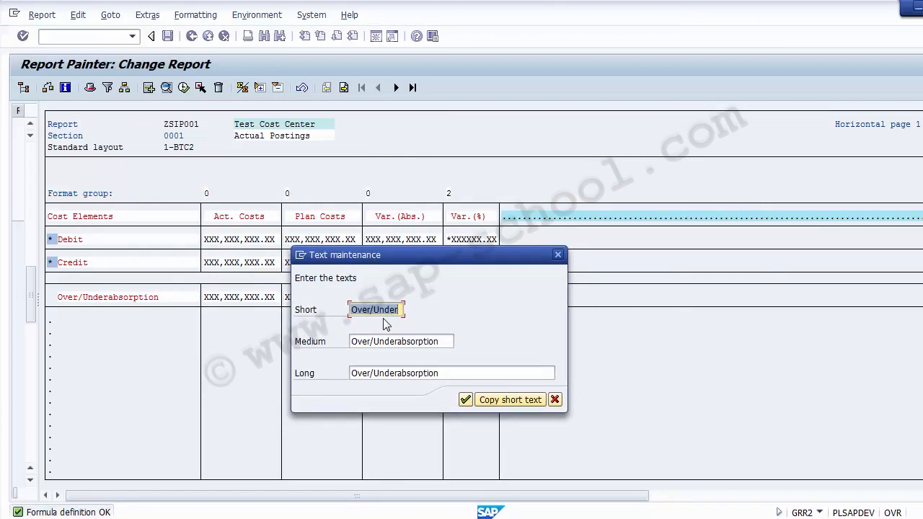
{"action": "type", "text": "Average"}
{"action": "key", "text": "shift+Home"}
{"action": "key", "text": "ctrl+c"}
{"action": "left_click", "coordinate": [392, 340]}
{"action": "key", "text": "ctrl+a"}
{"action": "key", "text": "ctrl+v"}
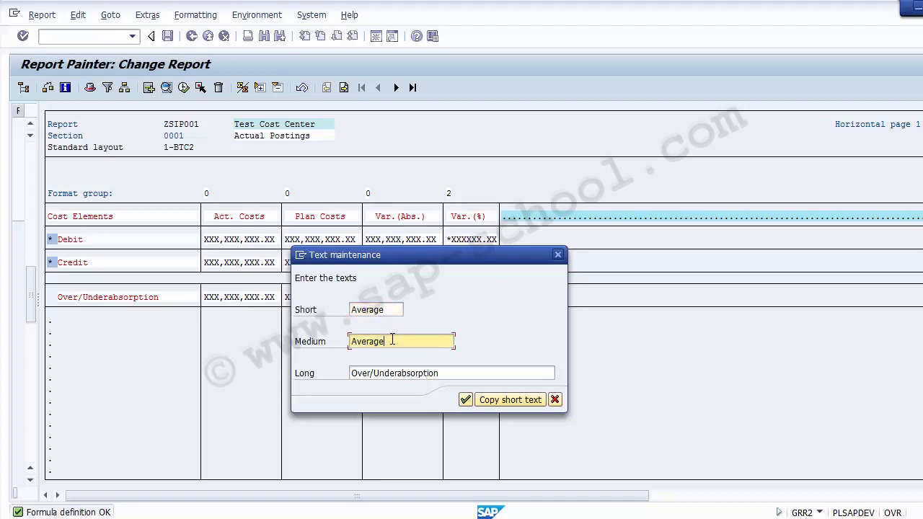
{"action": "left_click", "coordinate": [398, 373]}
{"action": "key", "text": "ctrl+a"}
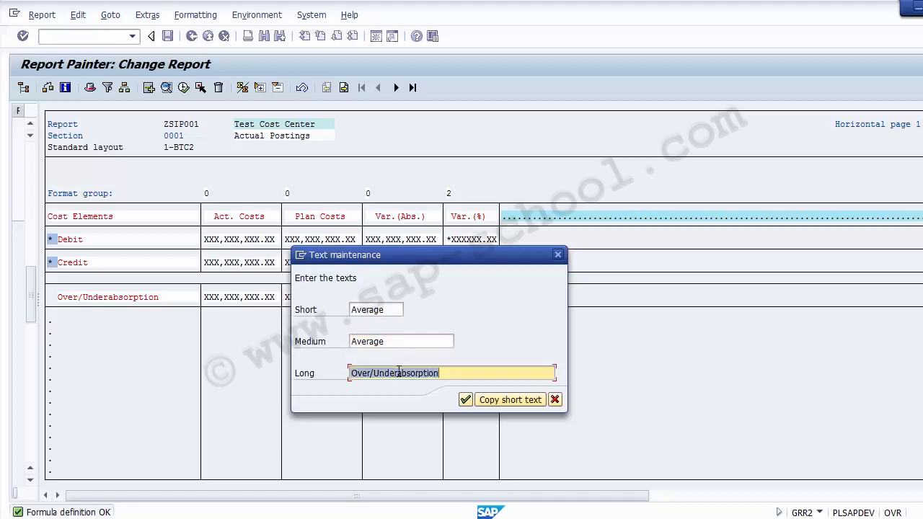
{"action": "key", "text": "ctrl+v"}
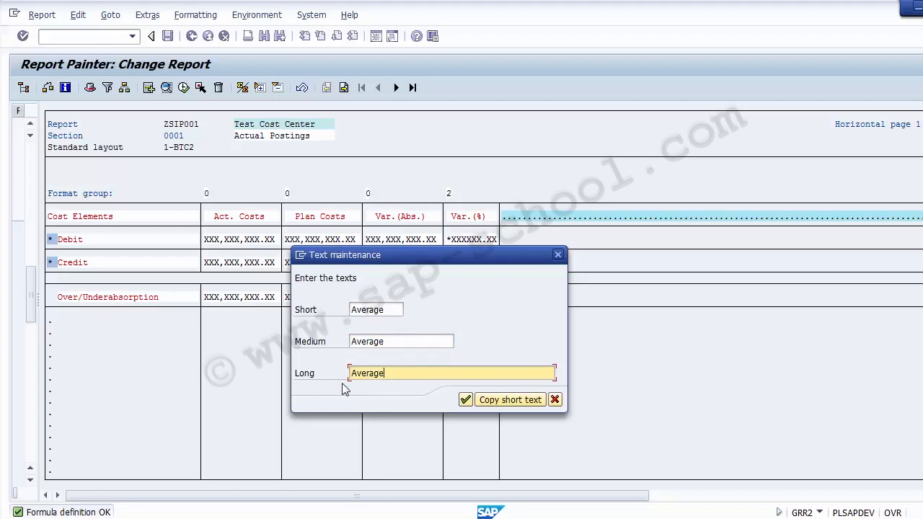
{"action": "left_click", "coordinate": [465, 400]}
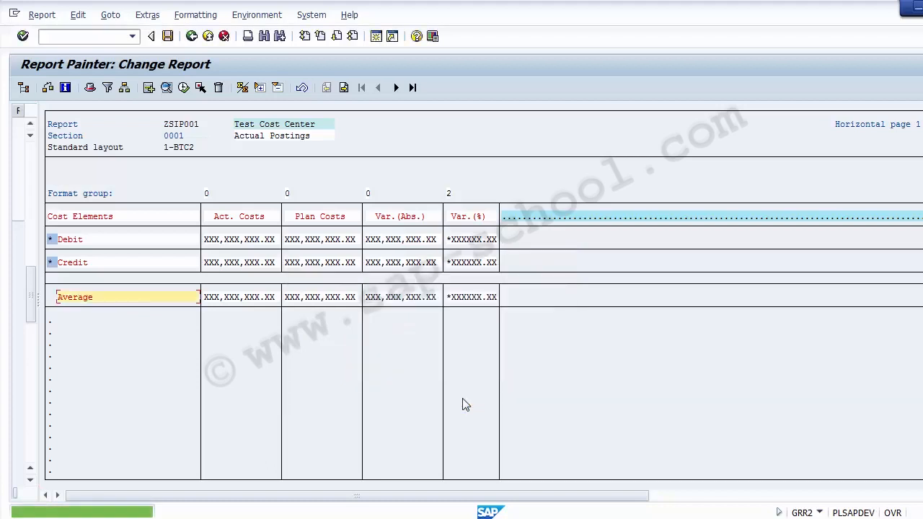
{"action": "left_click_drag", "start_coordinate": [96, 297], "coordinate": [56, 297]}
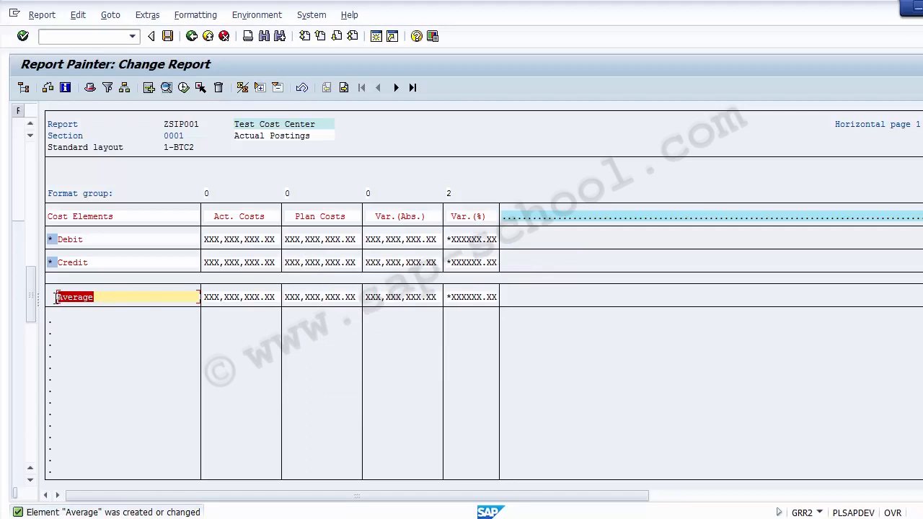
Step: Open the Act. Costs column definition and review the available basic key figures, keeping Costs selected
{"action": "left_click", "coordinate": [238, 217]}
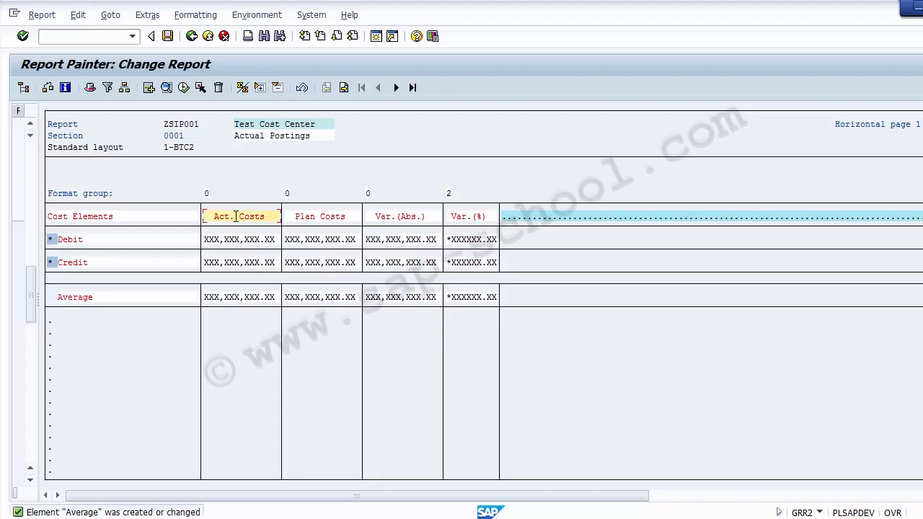
{"action": "double_click", "coordinate": [236, 216]}
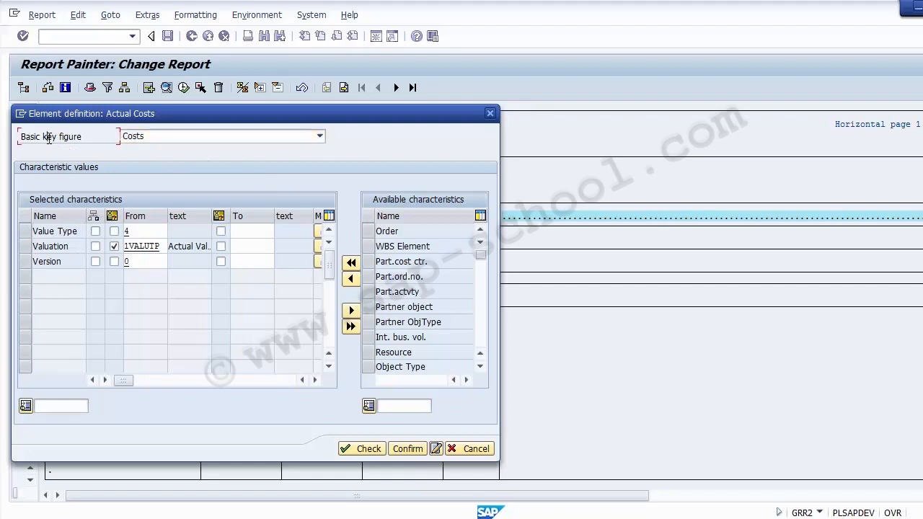
{"action": "left_click", "coordinate": [159, 137]}
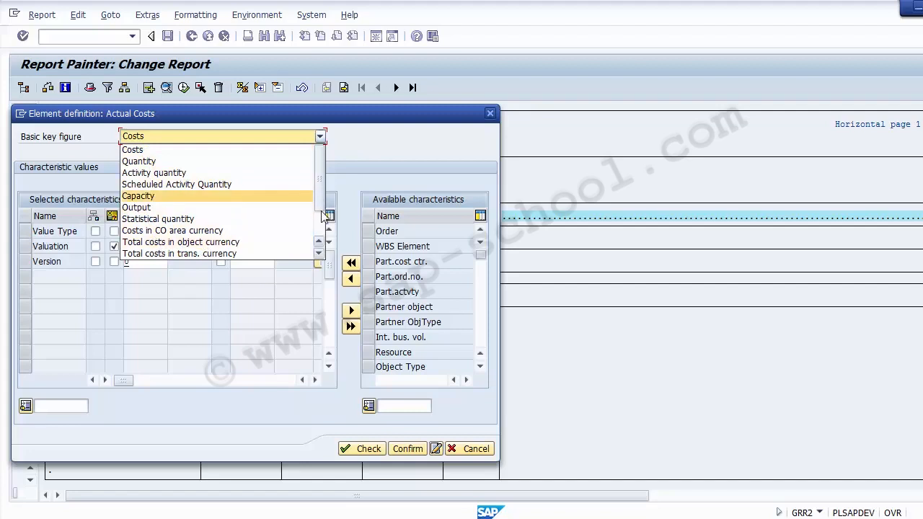
{"action": "scroll", "coordinate": [322, 231], "scroll_direction": "down", "scroll_amount": 2}
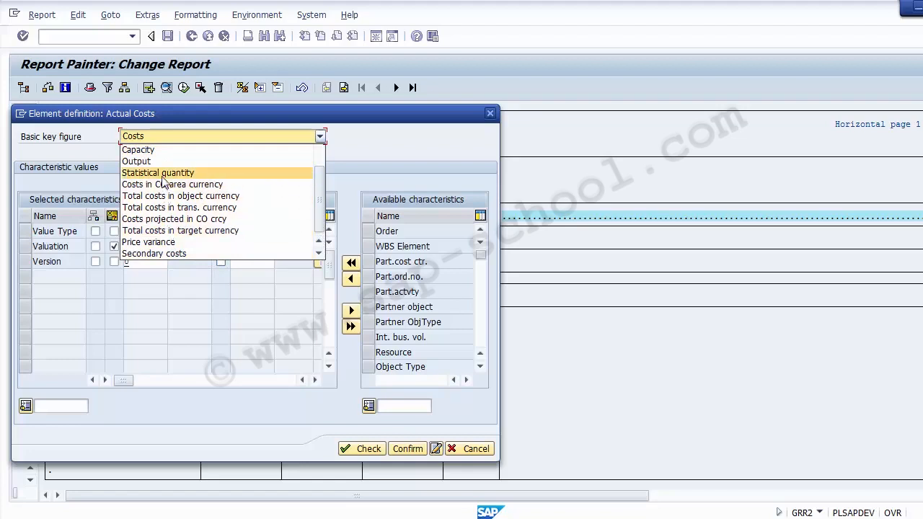
{"action": "left_click_drag", "start_coordinate": [318, 207], "coordinate": [316, 151]}
{"action": "left_click", "coordinate": [237, 150]}
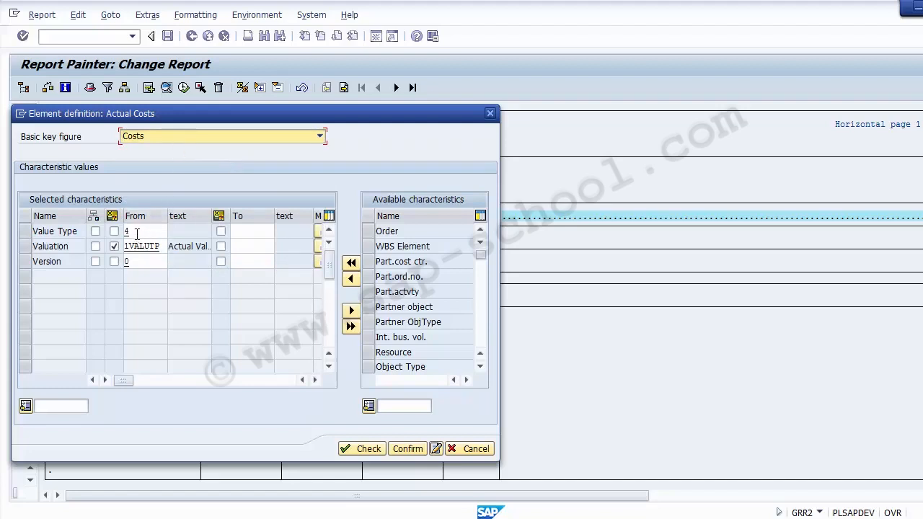
Step: View the possible entries for the Value Type characteristic, comparing Plan and Actual, and close the list without choosing one
{"action": "left_click", "coordinate": [142, 231]}
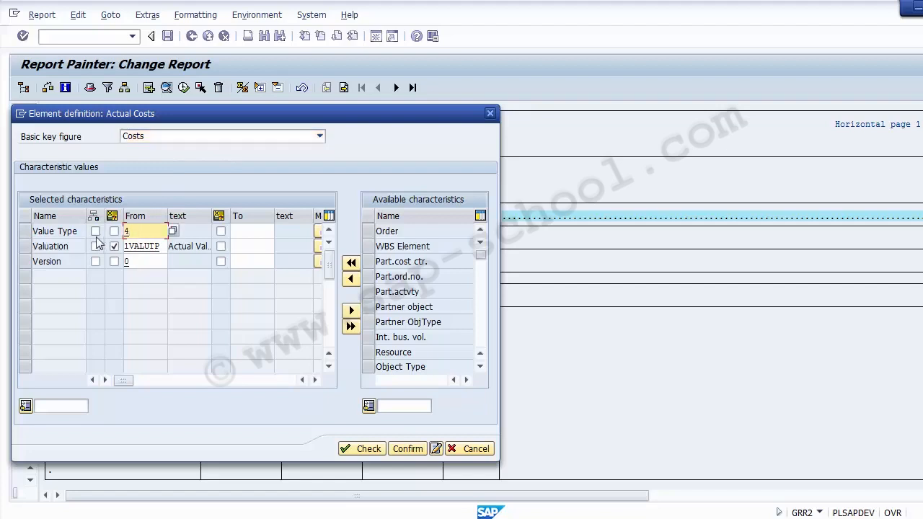
{"action": "left_click_drag", "start_coordinate": [79, 231], "coordinate": [56, 232]}
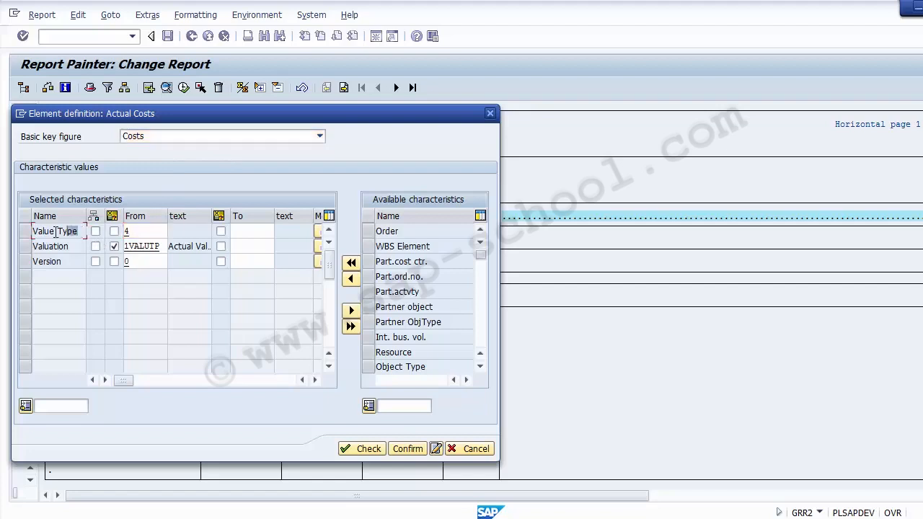
{"action": "left_click", "coordinate": [154, 230]}
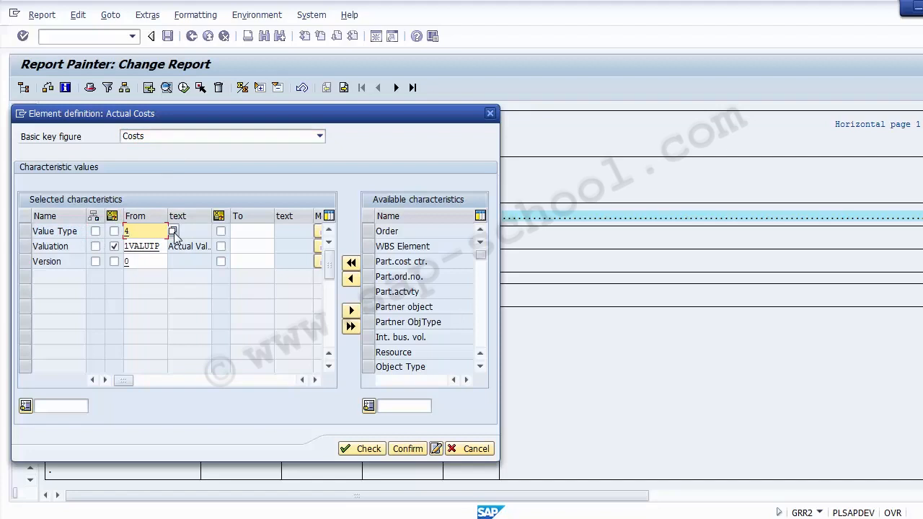
{"action": "left_click", "coordinate": [173, 232]}
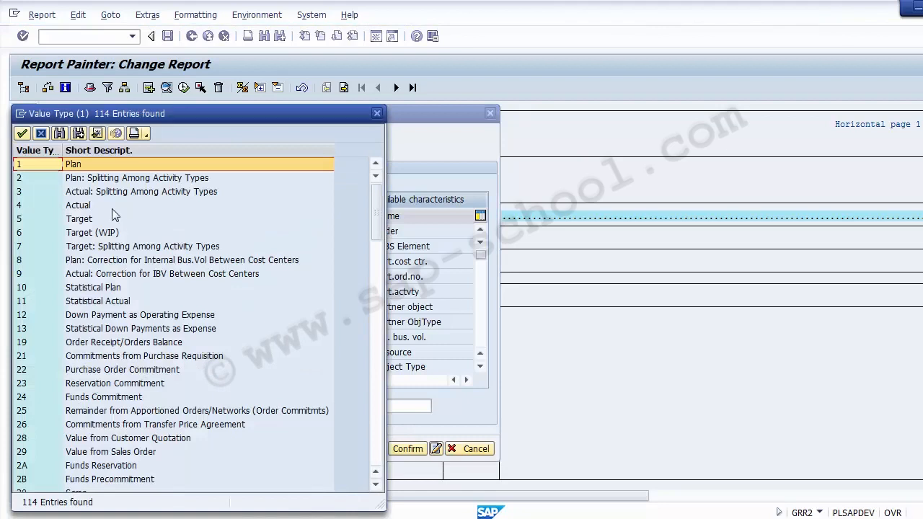
{"action": "left_click", "coordinate": [112, 208]}
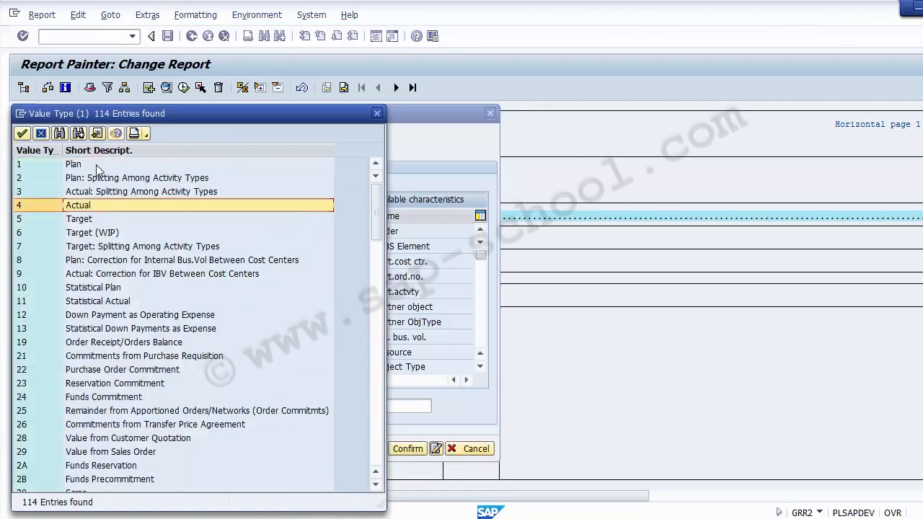
{"action": "left_click", "coordinate": [92, 166]}
{"action": "left_click", "coordinate": [108, 206]}
{"action": "left_click", "coordinate": [377, 113]}
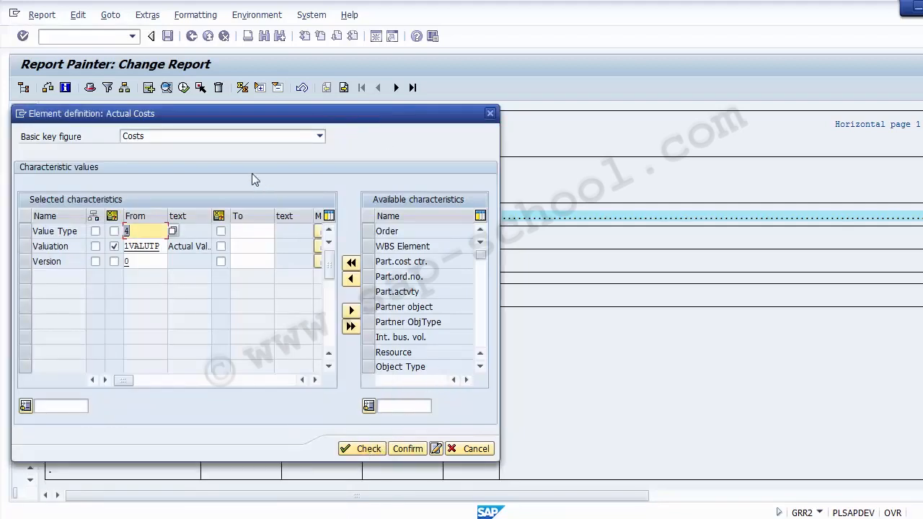
Step: Add Document Number from the available characteristics to the selected characteristics of the Actual Costs column
{"action": "left_click_drag", "start_coordinate": [240, 116], "coordinate": [341, 241]}
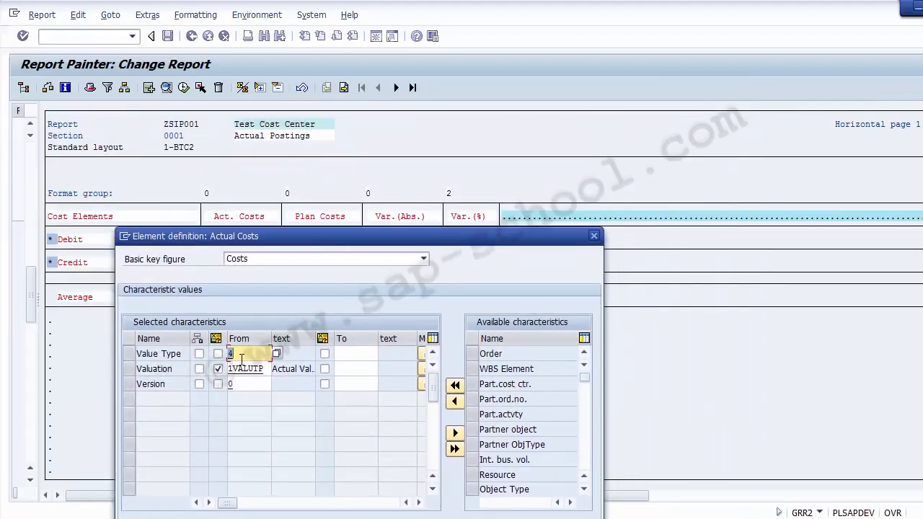
{"action": "left_click_drag", "start_coordinate": [307, 237], "coordinate": [310, 283]}
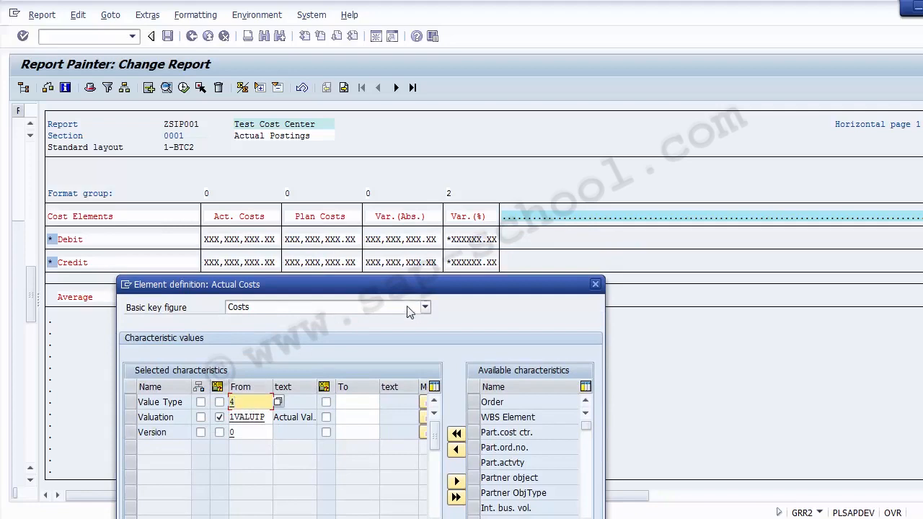
{"action": "left_click_drag", "start_coordinate": [389, 282], "coordinate": [421, 129]}
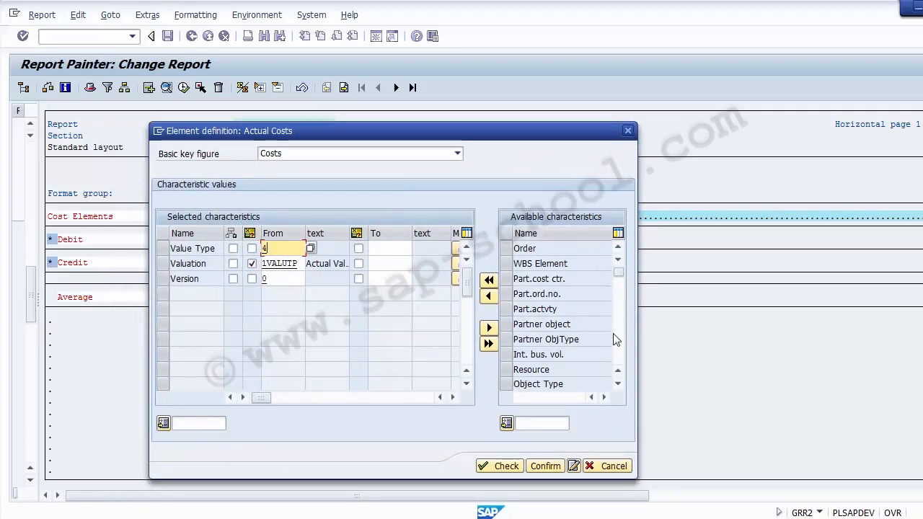
{"action": "left_click", "coordinate": [618, 384]}
{"action": "left_click", "coordinate": [618, 385]}
{"action": "left_click", "coordinate": [618, 384]}
{"action": "left_click", "coordinate": [618, 384]}
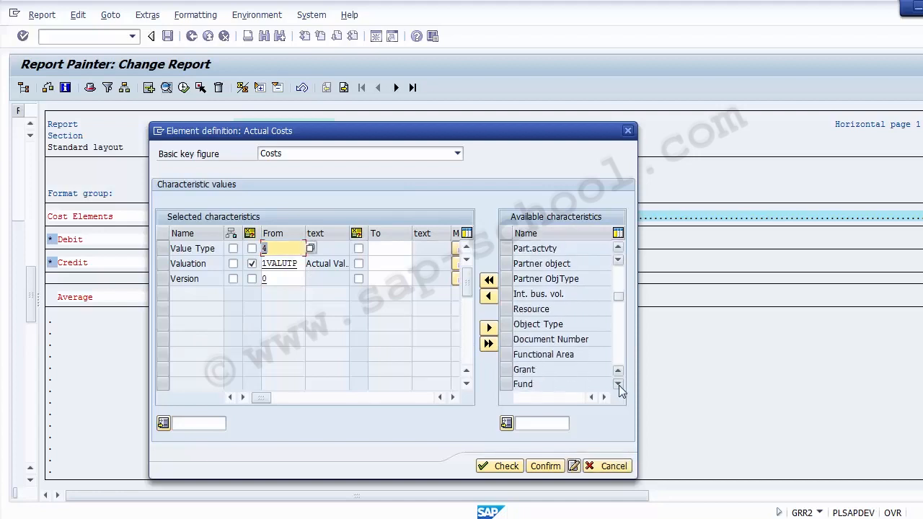
{"action": "left_click", "coordinate": [618, 385]}
{"action": "left_click", "coordinate": [517, 324]}
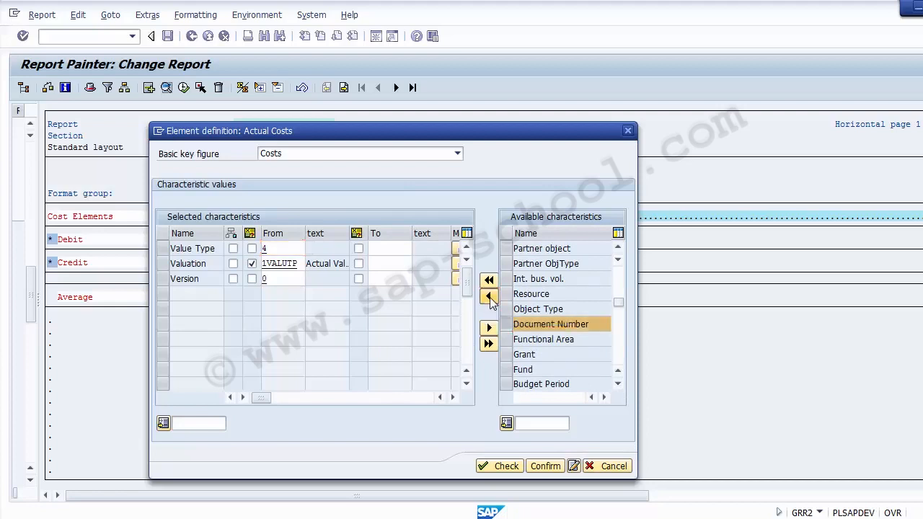
{"action": "left_click", "coordinate": [489, 297]}
Step: Try to find a Document Number entry, first as a value and then as a variable, and check and confirm the definition
{"action": "left_click", "coordinate": [279, 298]}
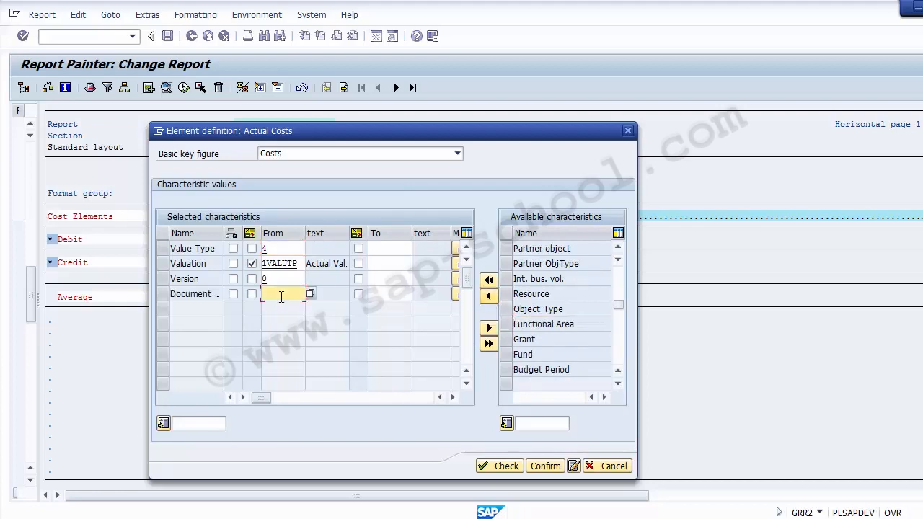
{"action": "left_click", "coordinate": [310, 295]}
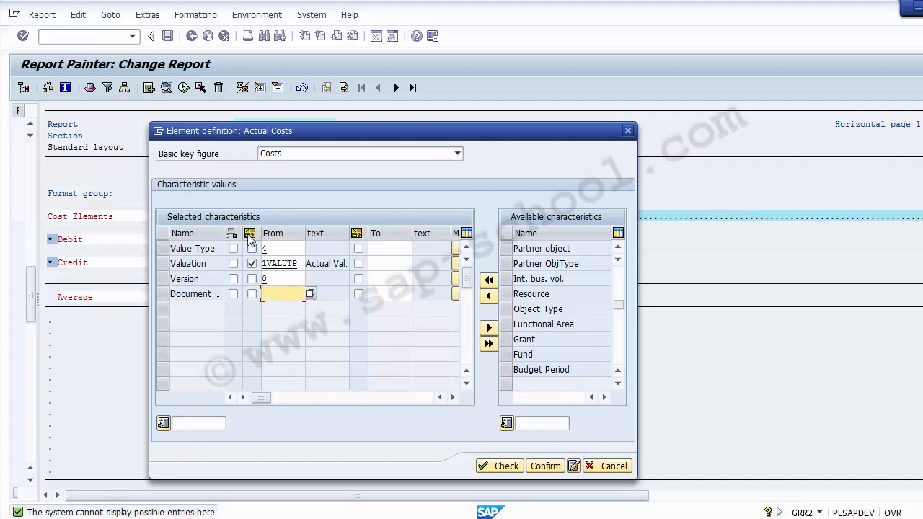
{"action": "left_click", "coordinate": [251, 294]}
{"action": "left_click", "coordinate": [271, 294]}
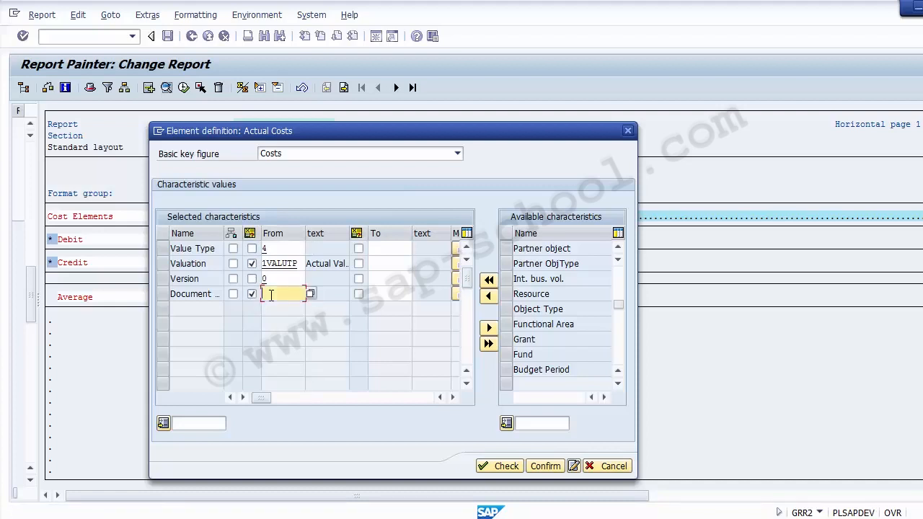
{"action": "left_click", "coordinate": [311, 294]}
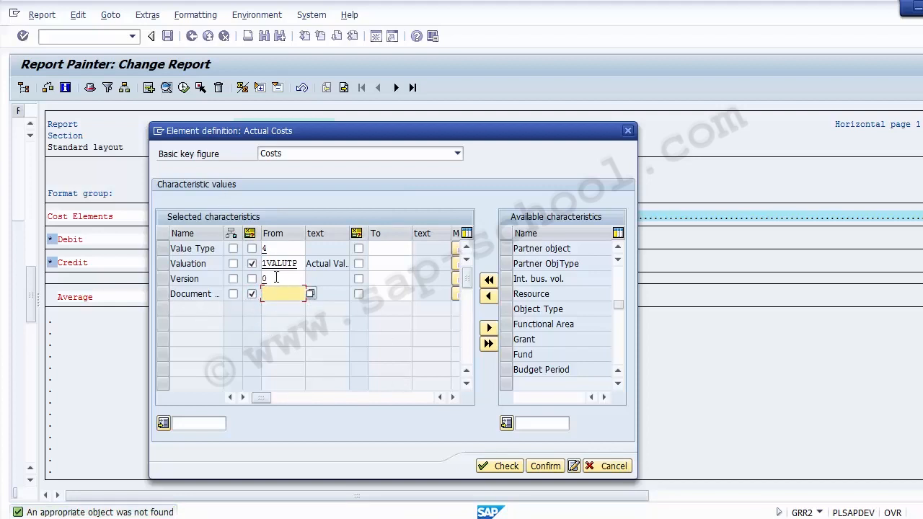
{"action": "left_click", "coordinate": [503, 466]}
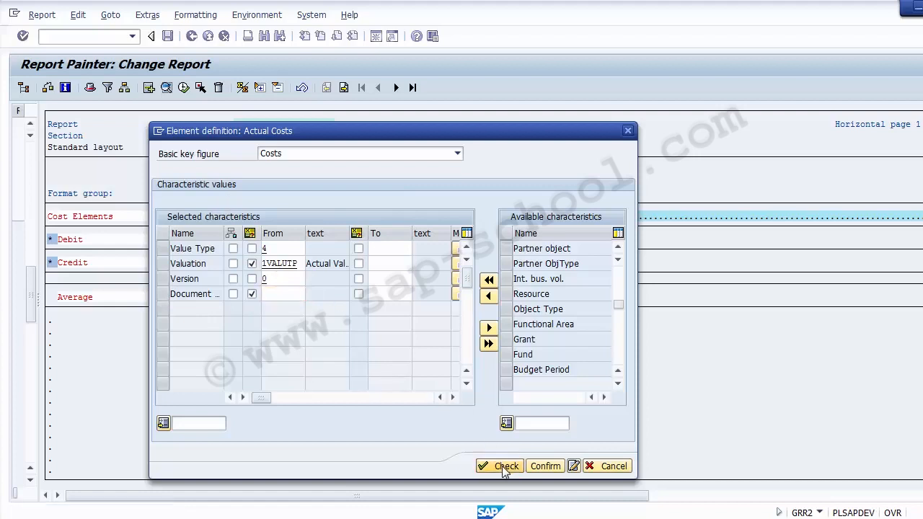
{"action": "left_click", "coordinate": [545, 465]}
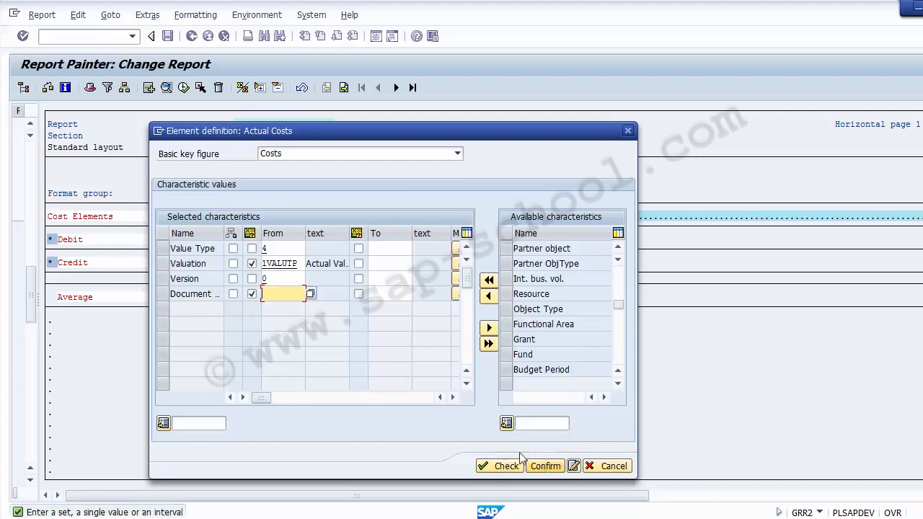
Step: Turn off the variable option for Document Number and remove it from the selected characteristics
{"action": "left_click", "coordinate": [251, 294]}
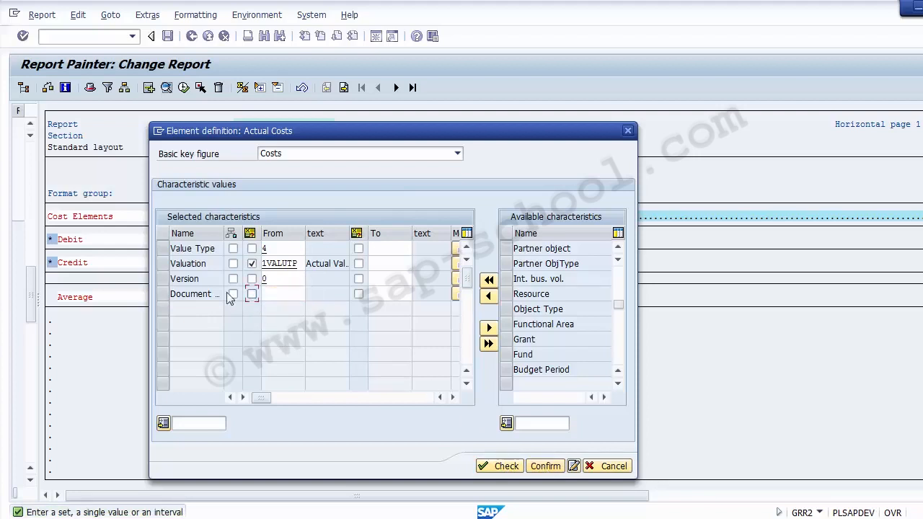
{"action": "left_click", "coordinate": [163, 295]}
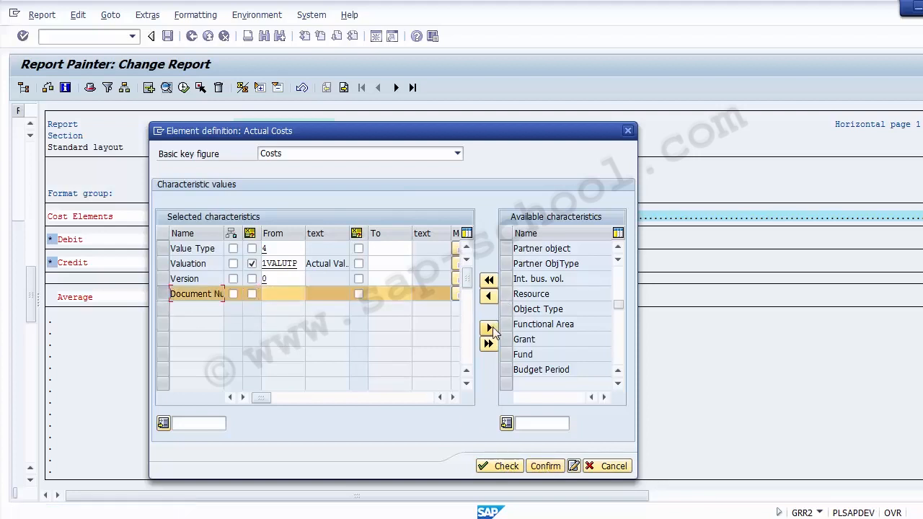
{"action": "left_click", "coordinate": [489, 328]}
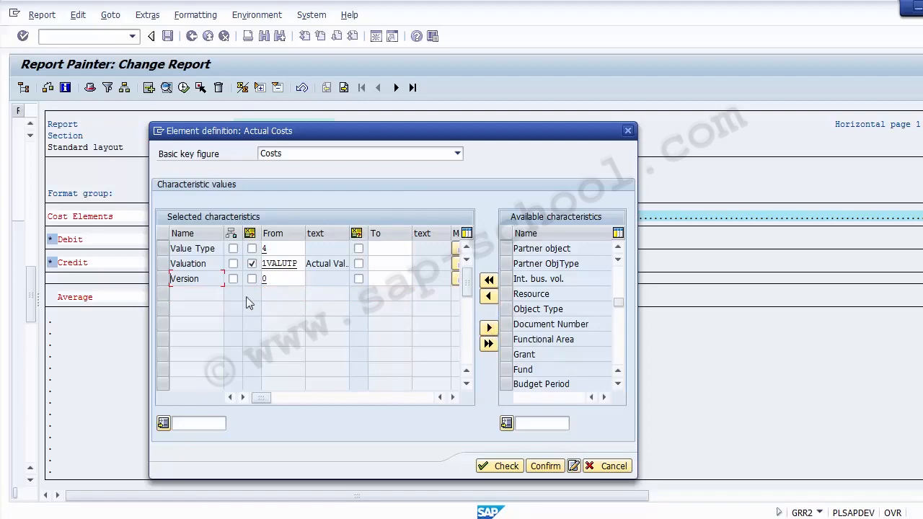
Step: Set the short, medium and long texts of the Actual Costs column to "Column 1" and confirm the element definition
{"action": "left_click_drag", "start_coordinate": [263, 130], "coordinate": [215, 244]}
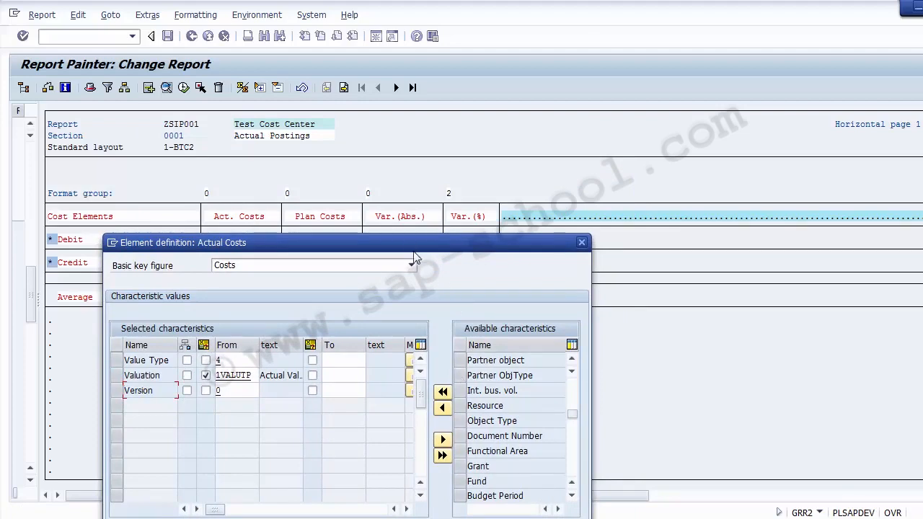
{"action": "left_click_drag", "start_coordinate": [403, 246], "coordinate": [591, 88]}
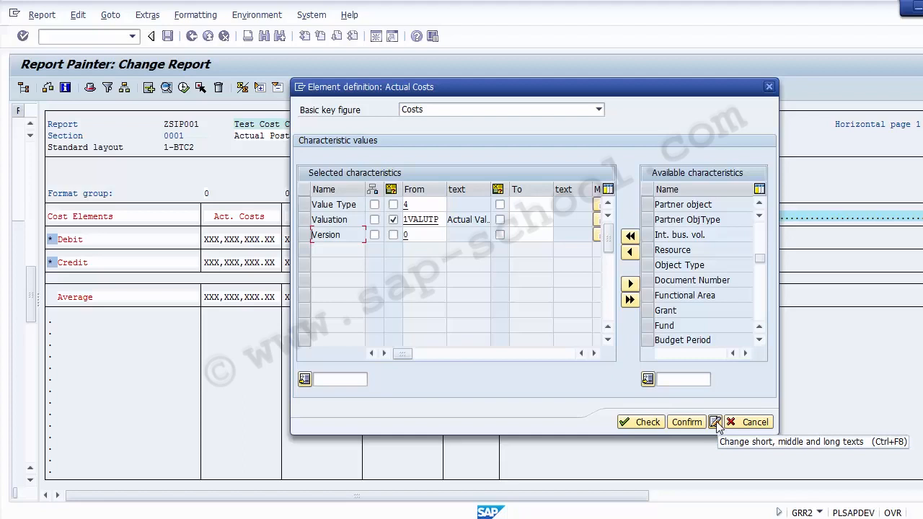
{"action": "left_click", "coordinate": [716, 421]}
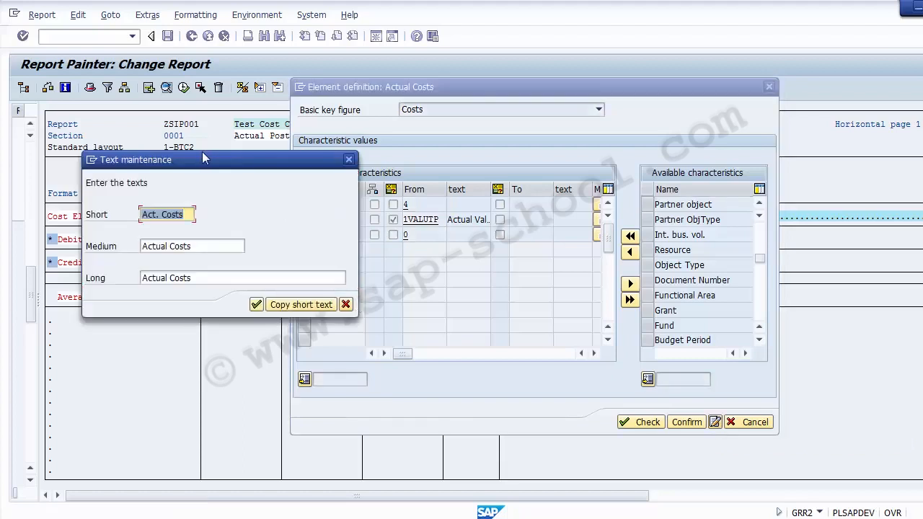
{"action": "left_click_drag", "start_coordinate": [202, 152], "coordinate": [431, 195]}
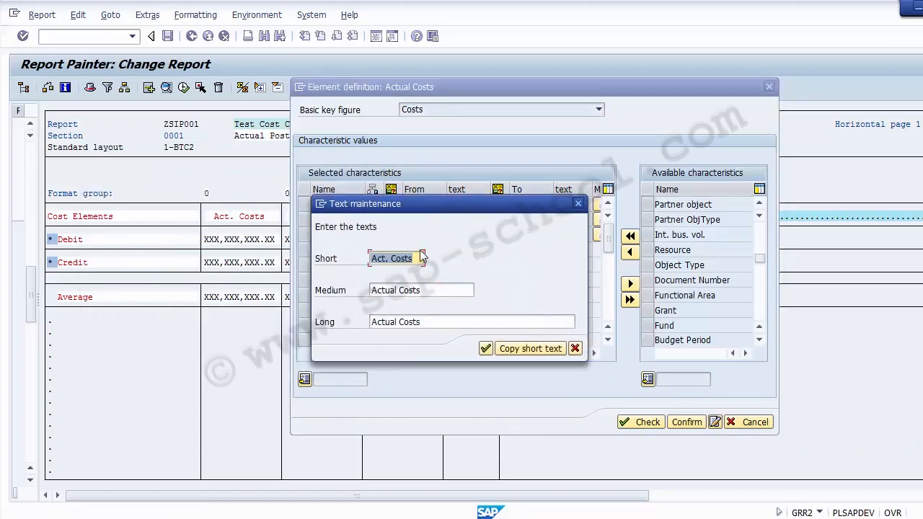
{"action": "type", "text": "Column 1"}
{"action": "key", "text": "Tab"}
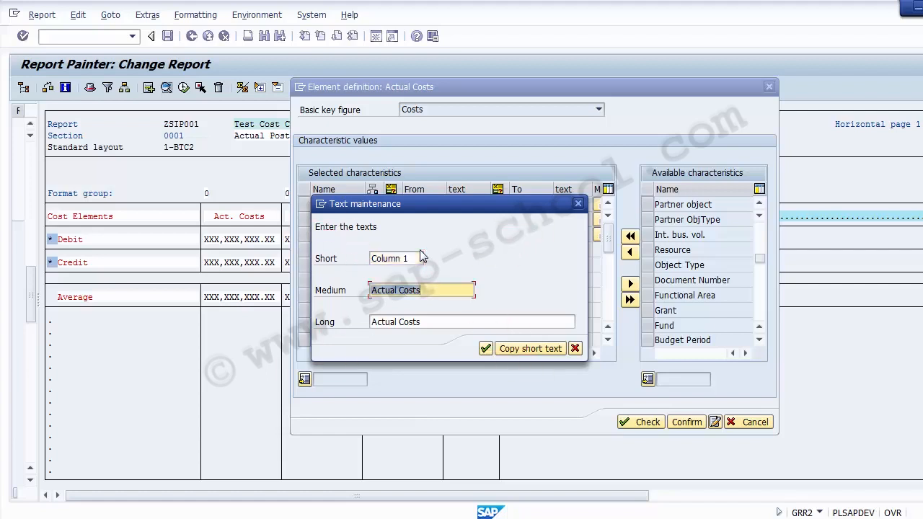
{"action": "type", "text": "Column 1"}
{"action": "key", "text": "Tab"}
{"action": "key", "text": "ctrl+a"}
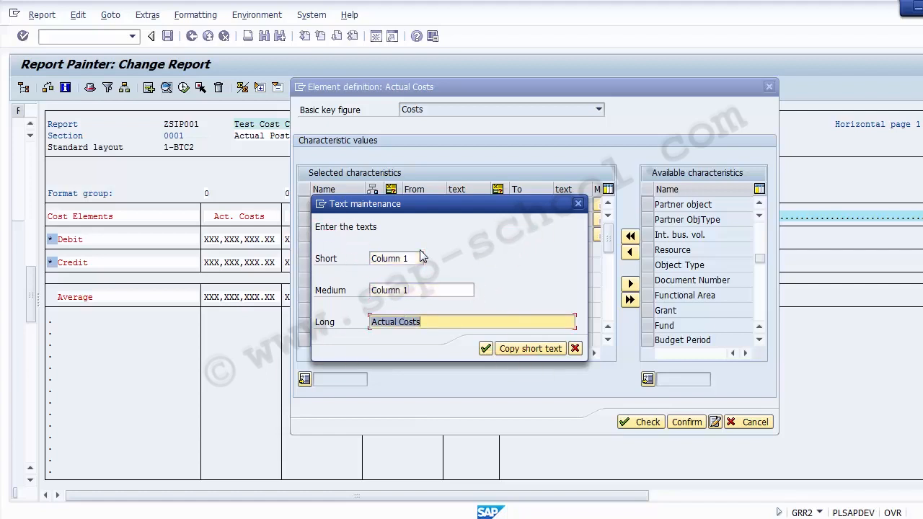
{"action": "type", "text": "Column 1"}
{"action": "left_click", "coordinate": [484, 349]}
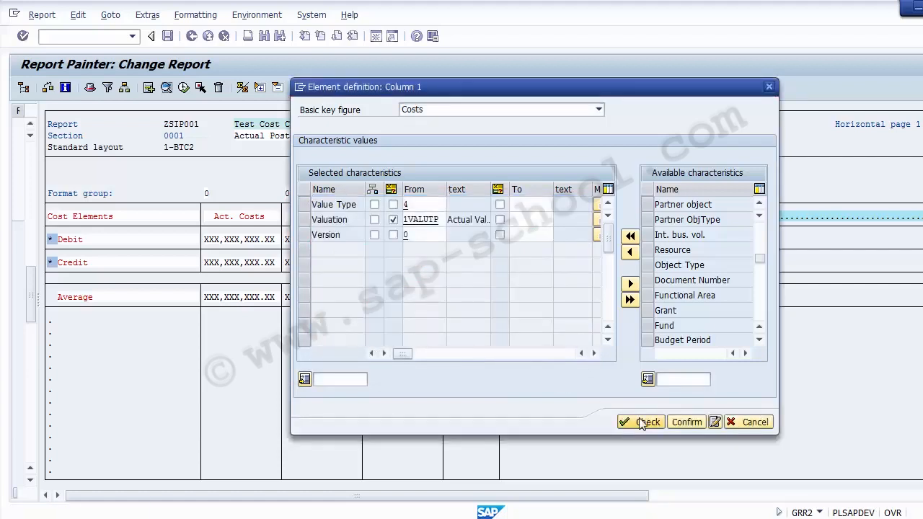
{"action": "left_click", "coordinate": [682, 423]}
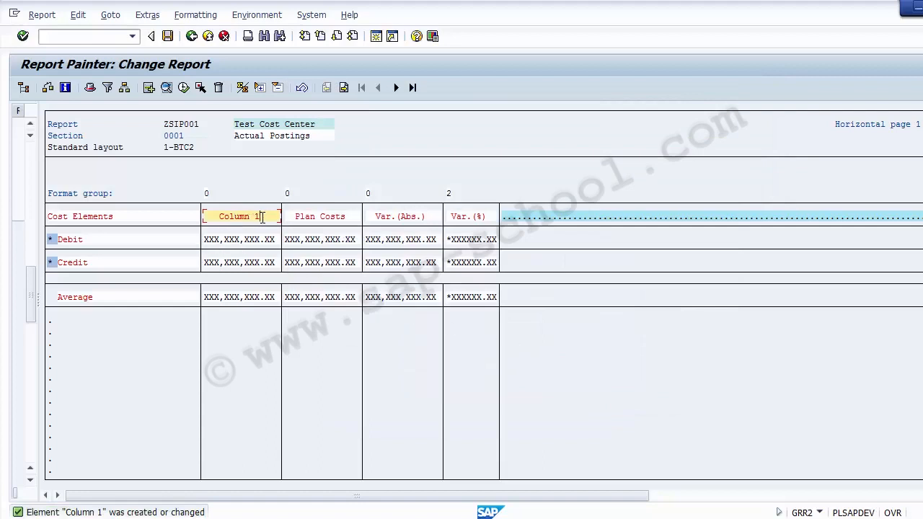
Step: Reopen the first column's definition and set its short text to "Act. Cost"
{"action": "left_click_drag", "start_coordinate": [262, 216], "coordinate": [205, 210]}
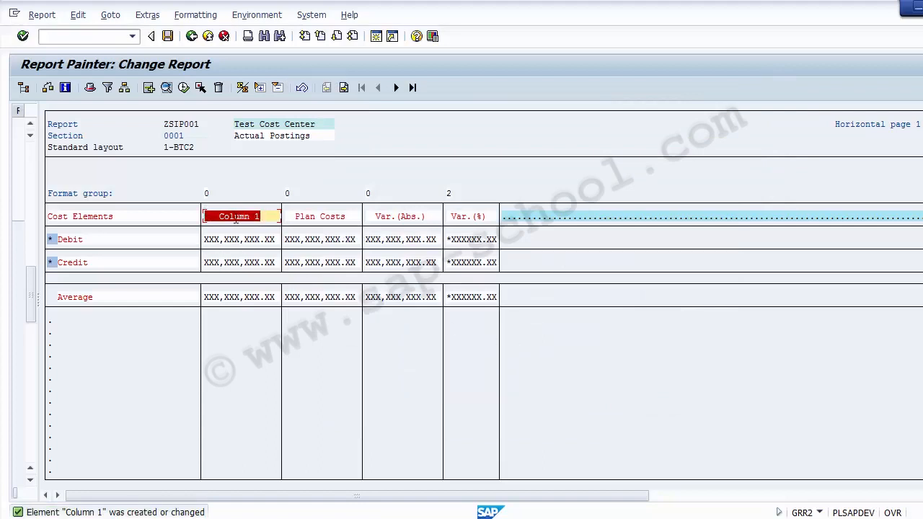
{"action": "left_click", "coordinate": [235, 219]}
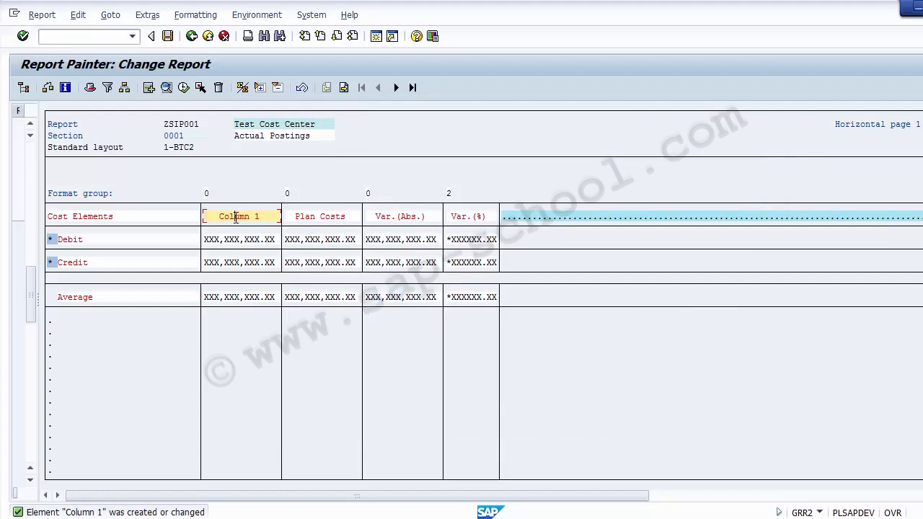
{"action": "double_click", "coordinate": [235, 218]}
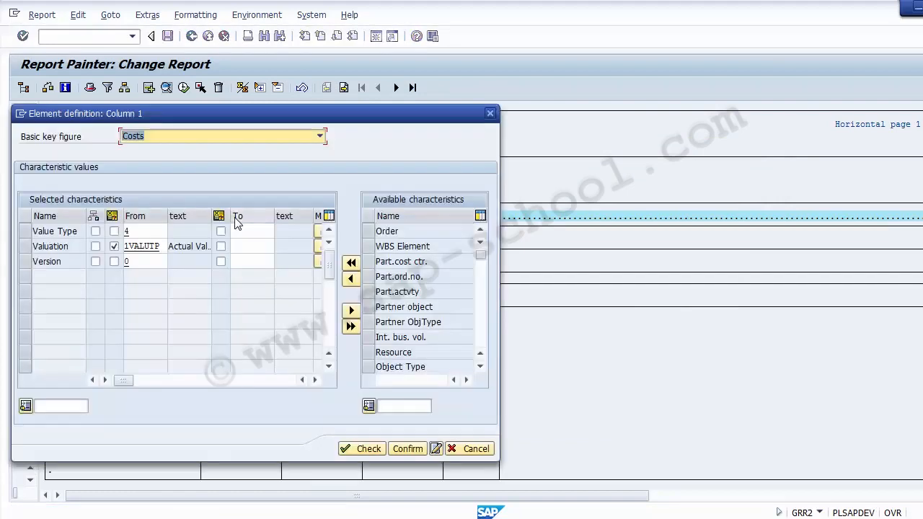
{"action": "left_click", "coordinate": [436, 449]}
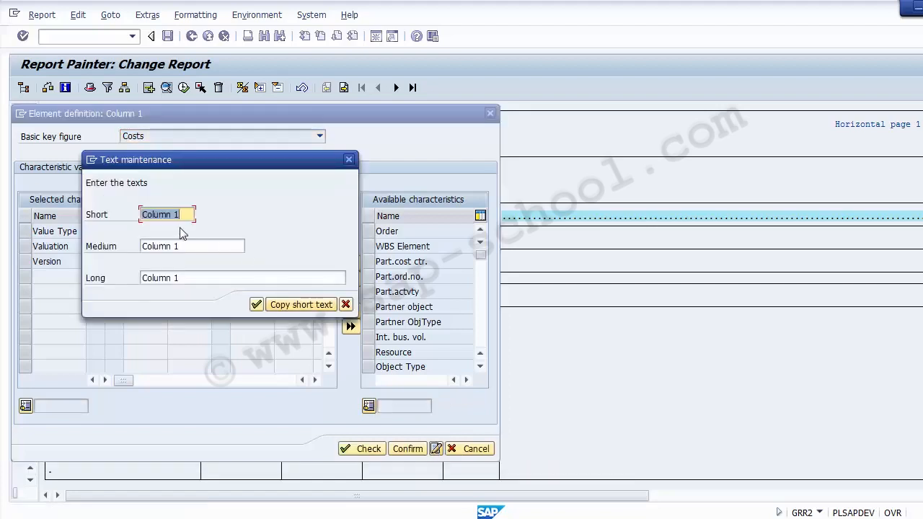
{"action": "type", "text": "Ac"}
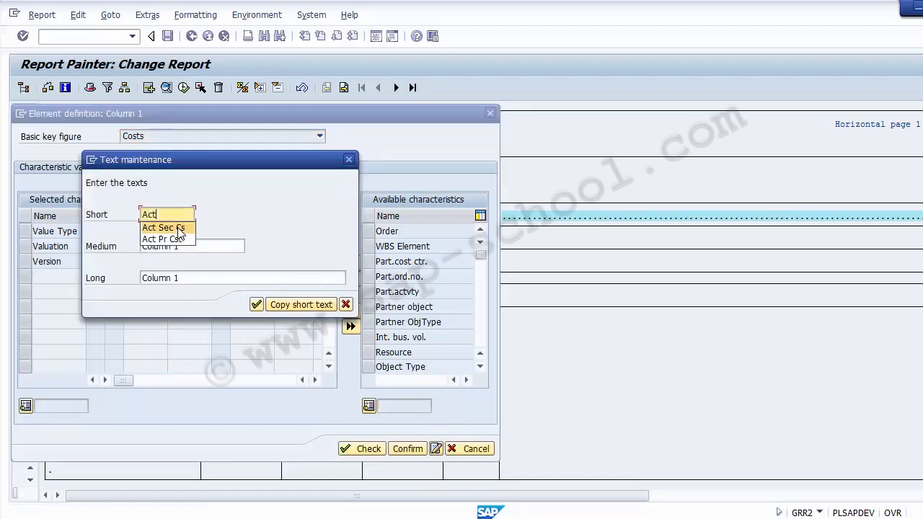
{"action": "type", "text": "t. Cost"}
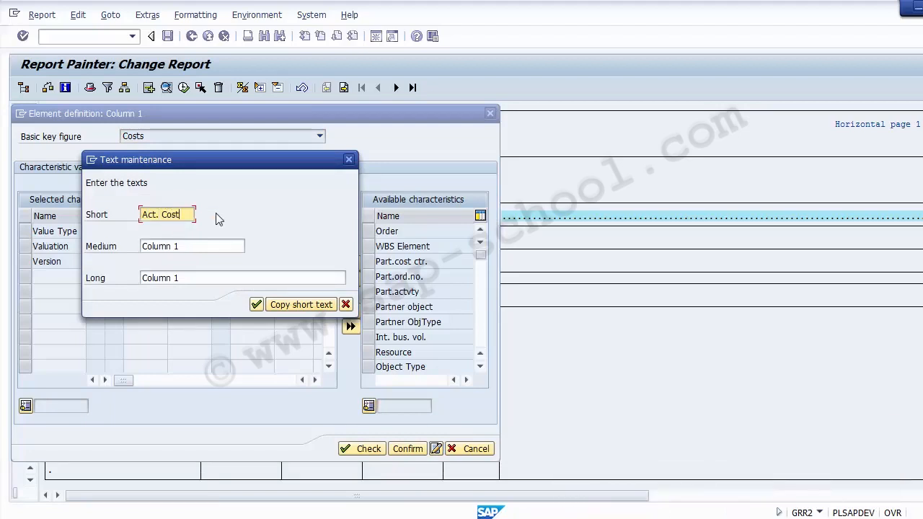
Step: Replace the column's medium text with "Actual Cost"
{"action": "left_click", "coordinate": [188, 247]}
{"action": "key", "text": "BackSpace"}
{"action": "key", "text": "BackSpace"}
{"action": "key", "text": "BackSpace"}
{"action": "key", "text": "BackSpace"}
{"action": "key", "text": "BackSpace"}
{"action": "key", "text": "BackSpace"}
{"action": "key", "text": "BackSpace"}
{"action": "key", "text": "BackSpace"}
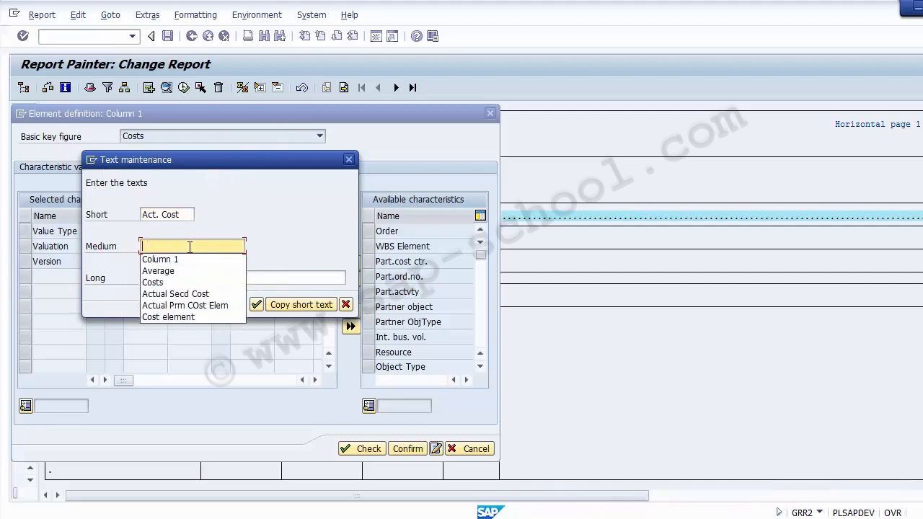
{"action": "type", "text": "M"}
{"action": "key", "text": "BackSpace"}
{"action": "type", "text": "Actual"}
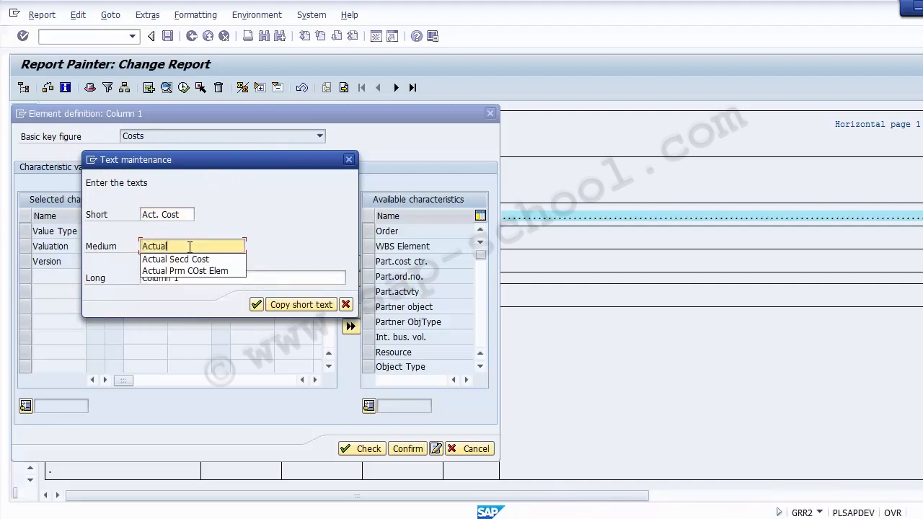
{"action": "type", "text": " Cost"}
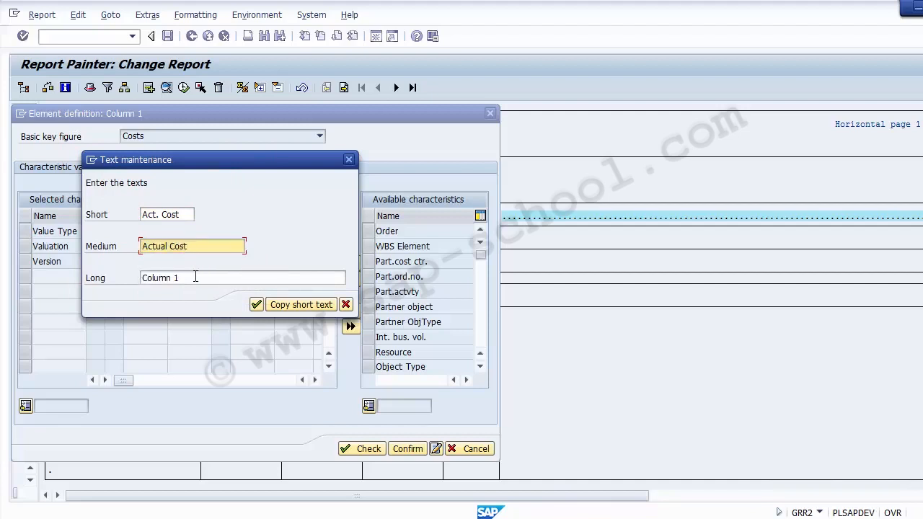
Step: Set the column's long text to "Actual Cost" and confirm the texts and the element definition
{"action": "left_click", "coordinate": [194, 277]}
{"action": "key", "text": "ctrl+a"}
{"action": "type", "text": "Actual Cost"}
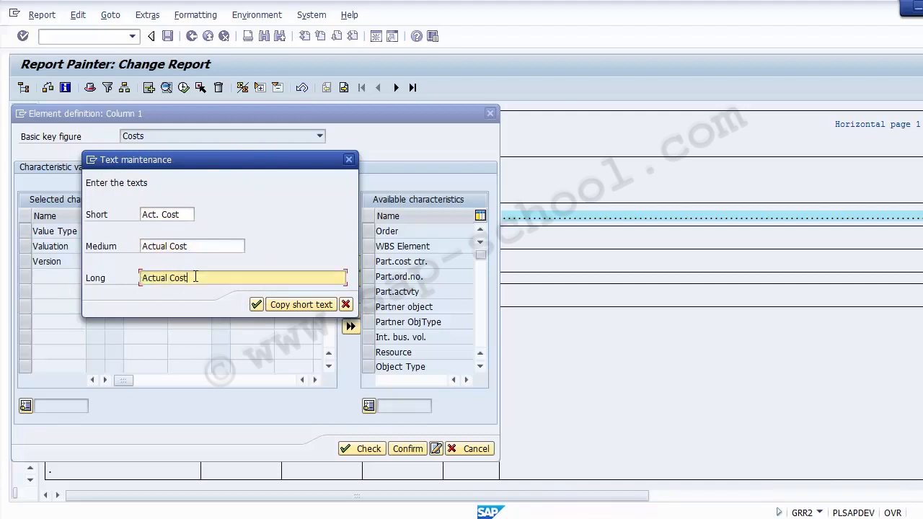
{"action": "left_click", "coordinate": [256, 305]}
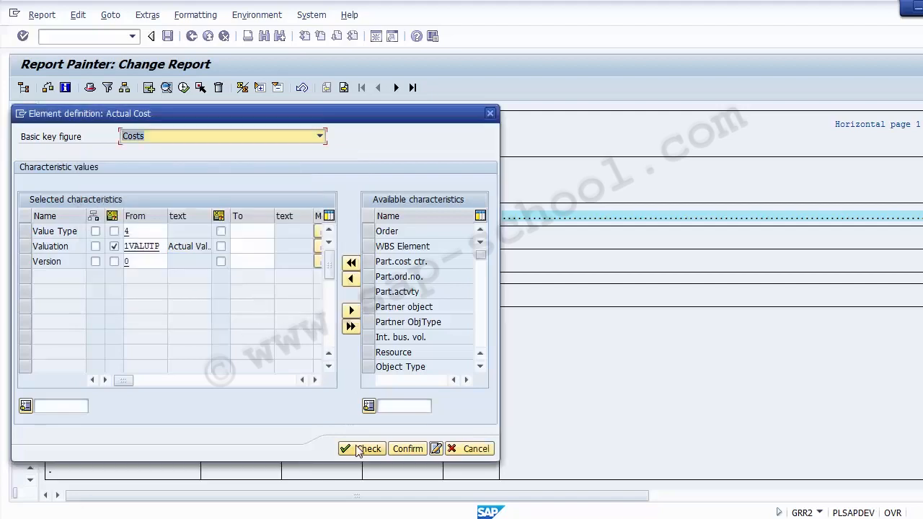
{"action": "left_click", "coordinate": [406, 449]}
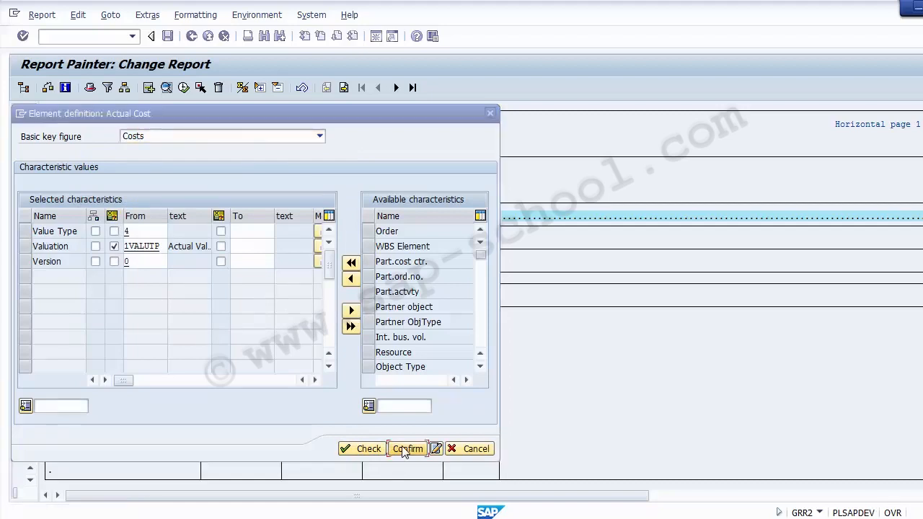
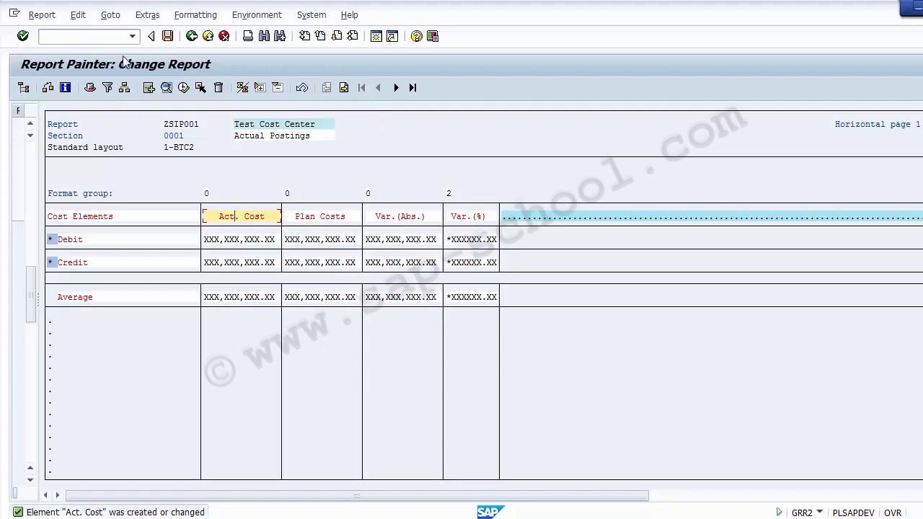
Step: View the report header settings and their export parameters, and close both without making changes
{"action": "left_click", "coordinate": [109, 15]}
{"action": "mouse_move", "coordinate": [148, 18]}
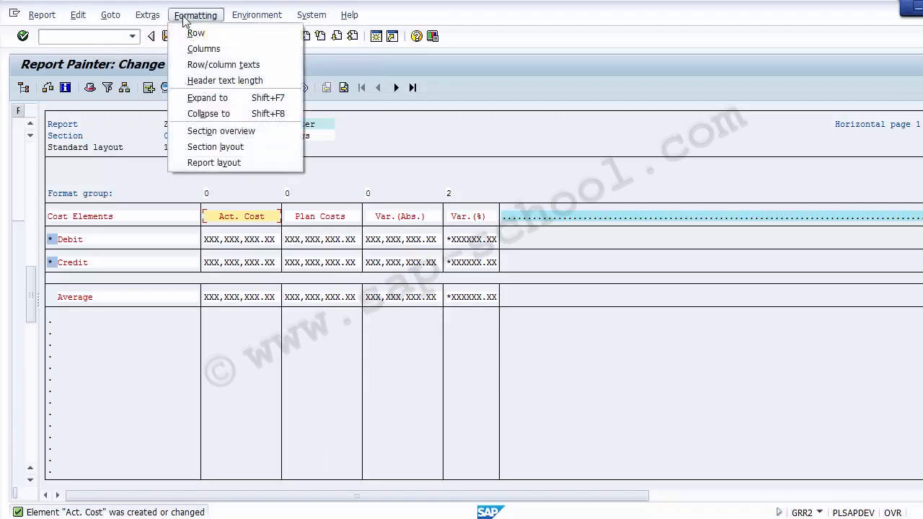
{"action": "mouse_move", "coordinate": [111, 18]}
{"action": "mouse_move", "coordinate": [78, 14]}
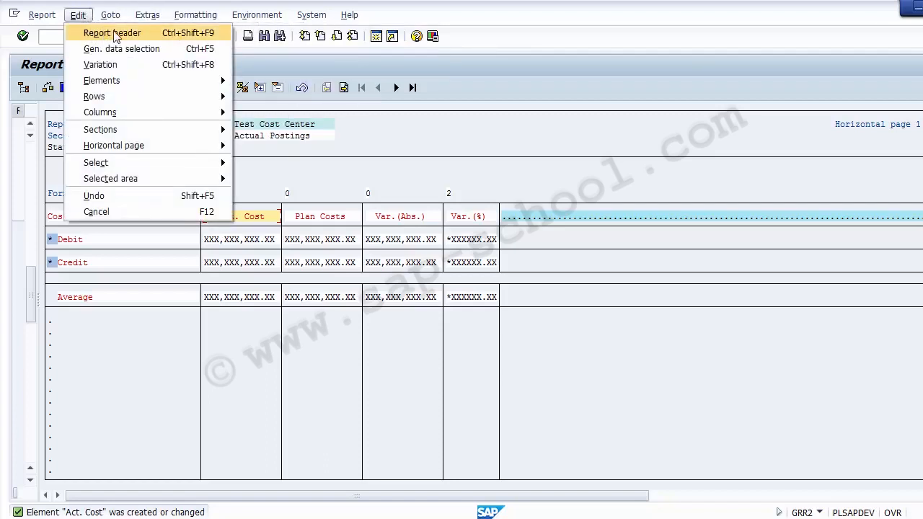
{"action": "left_click", "coordinate": [115, 33]}
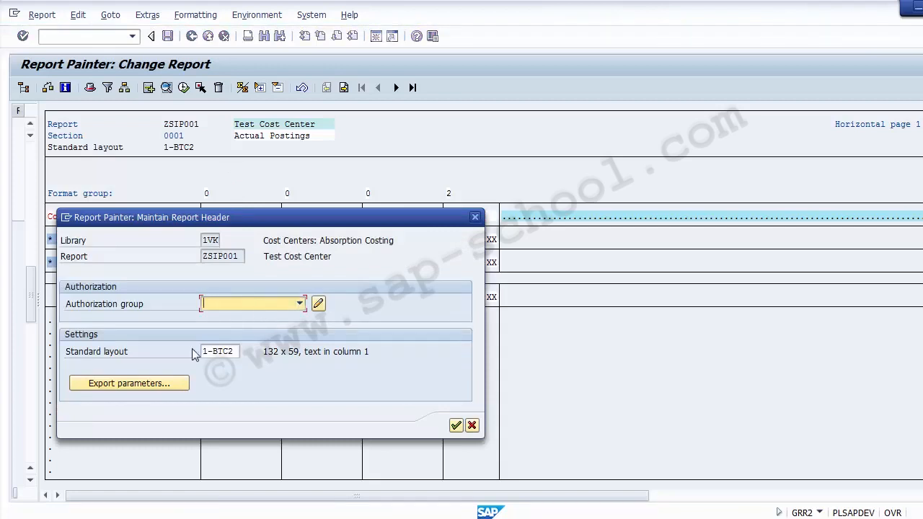
{"action": "left_click", "coordinate": [111, 384]}
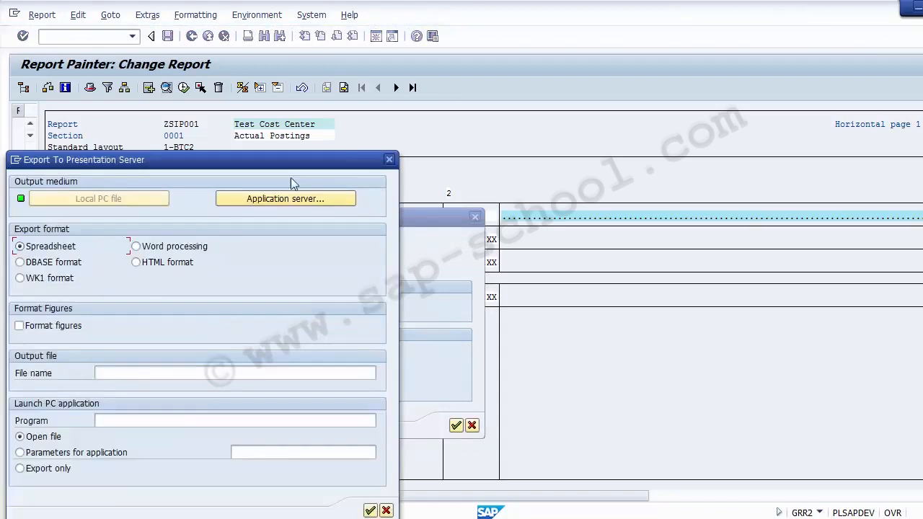
{"action": "left_click", "coordinate": [390, 159]}
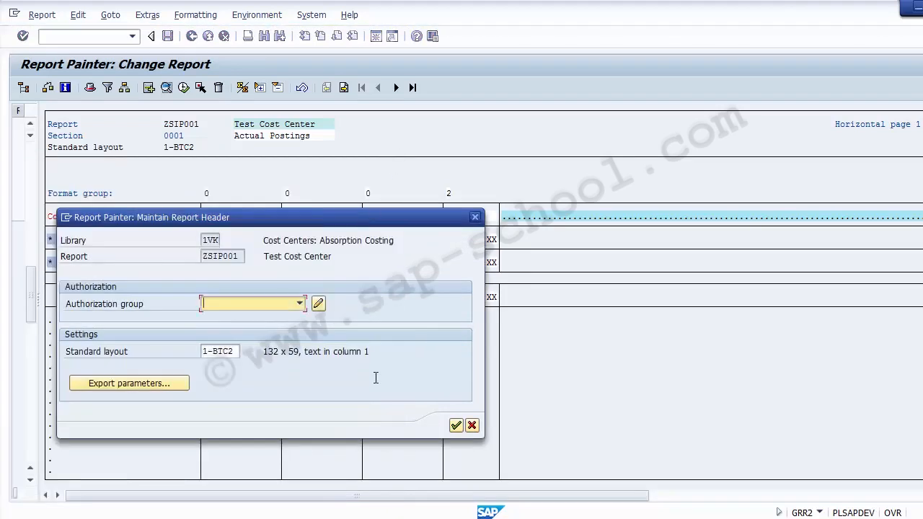
{"action": "left_click", "coordinate": [473, 425]}
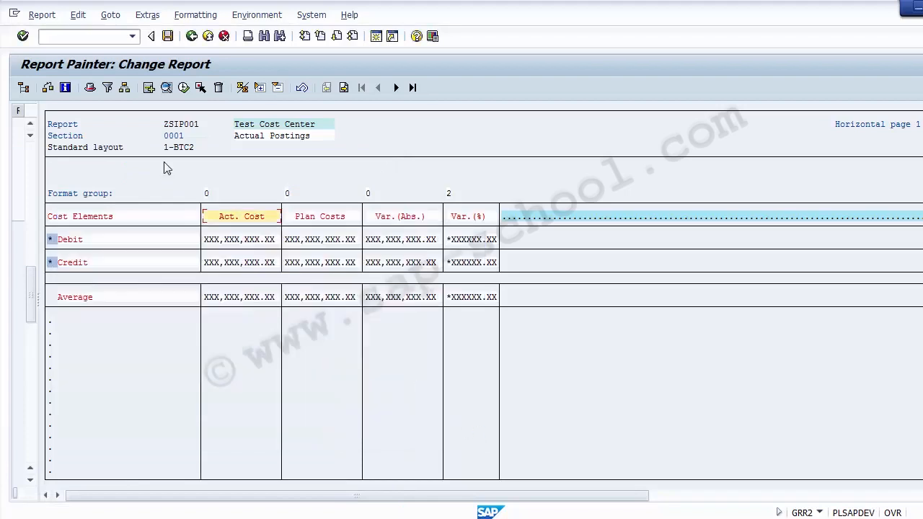
Step: Open the report's header texts and view the names available for a general text variable, without inserting one
{"action": "left_click", "coordinate": [78, 16]}
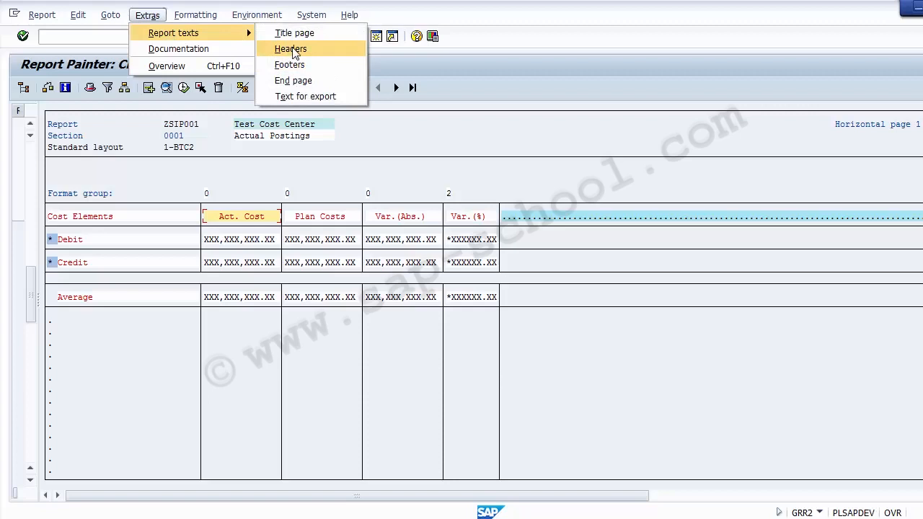
{"action": "left_click", "coordinate": [292, 49]}
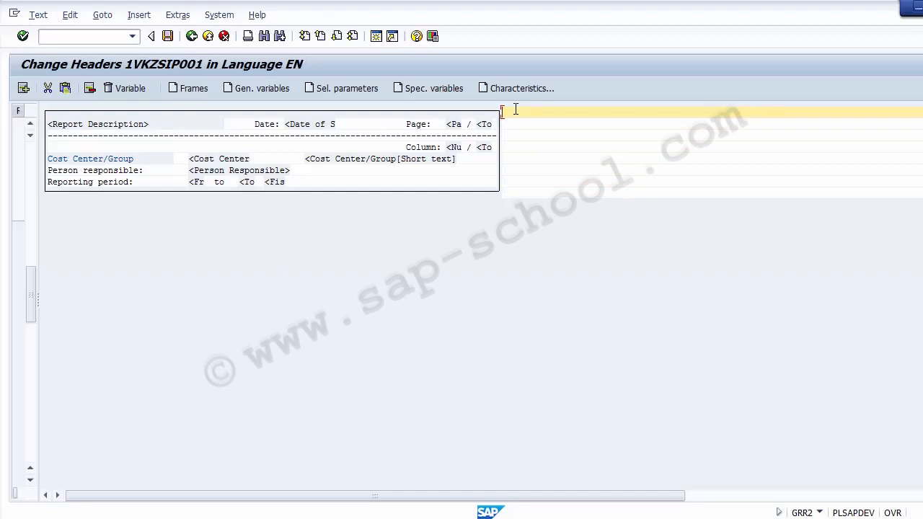
{"action": "left_click", "coordinate": [254, 90]}
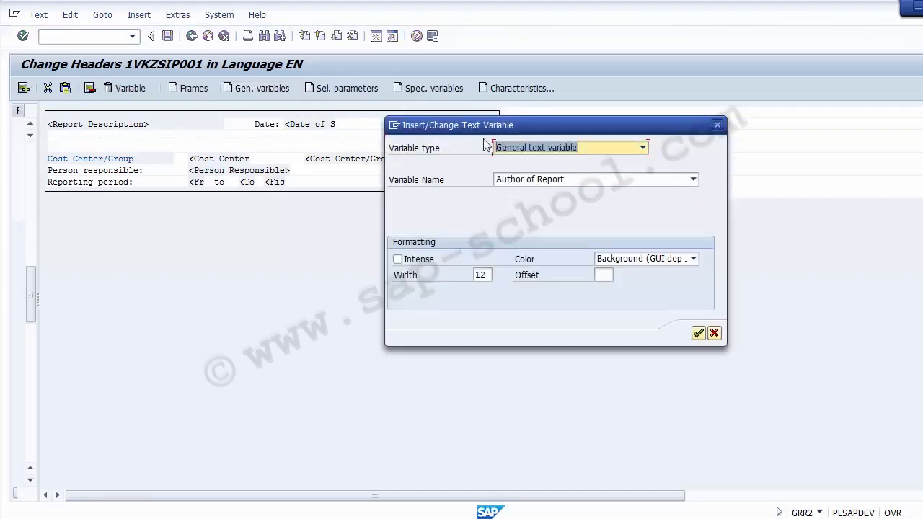
{"action": "left_click", "coordinate": [570, 180]}
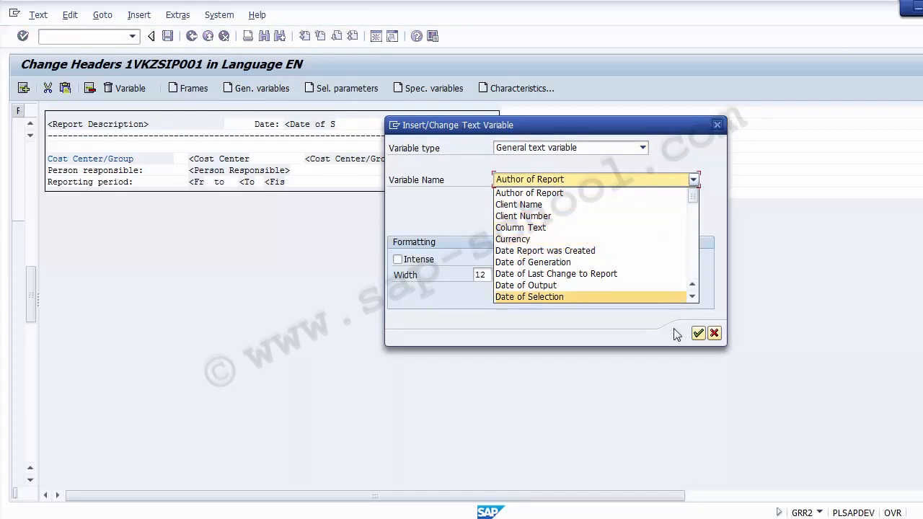
{"action": "left_click", "coordinate": [698, 335]}
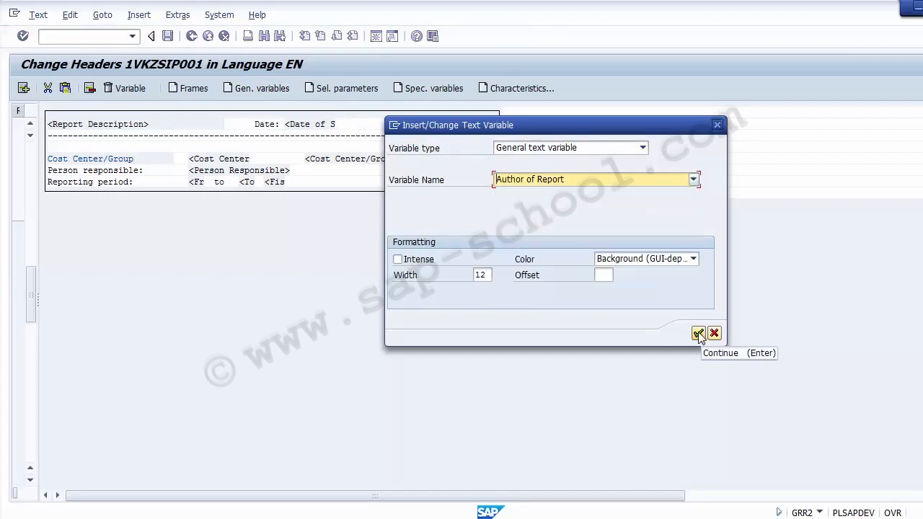
{"action": "left_click", "coordinate": [714, 335]}
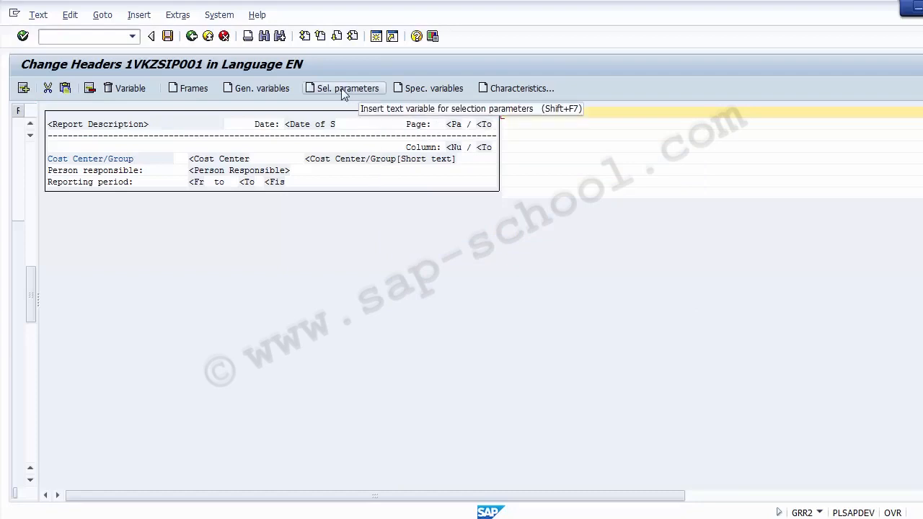
Step: Try a text variable with the Controlling Area value beside the header, delete it, and view the special text variable settings without inserting one
{"action": "left_click", "coordinate": [343, 91]}
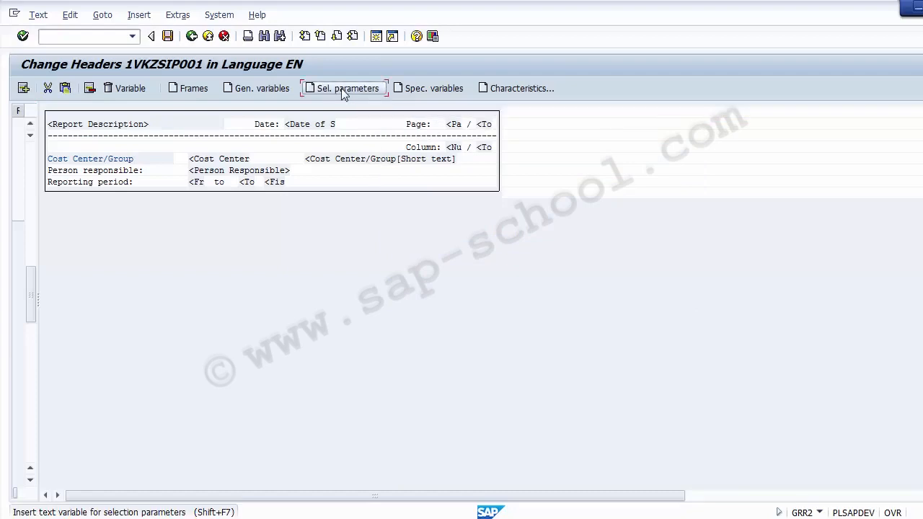
{"action": "left_click", "coordinate": [548, 185]}
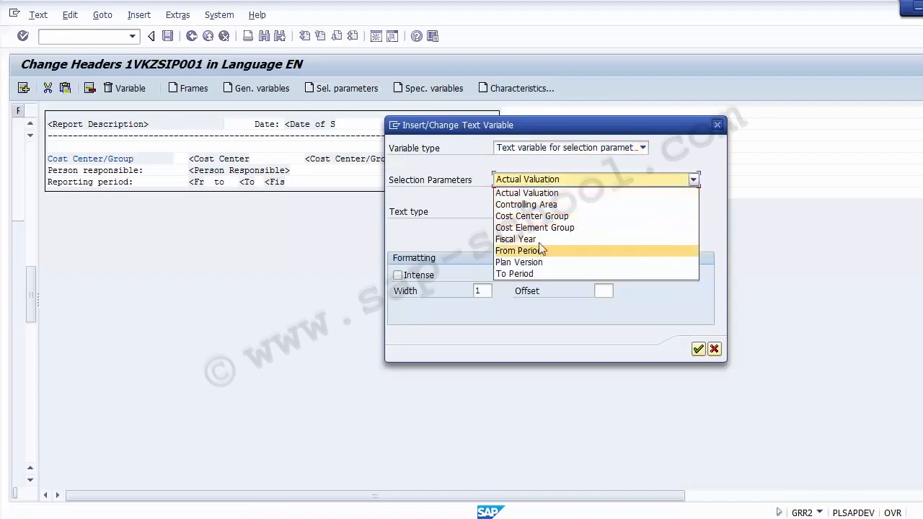
{"action": "left_click", "coordinate": [689, 154]}
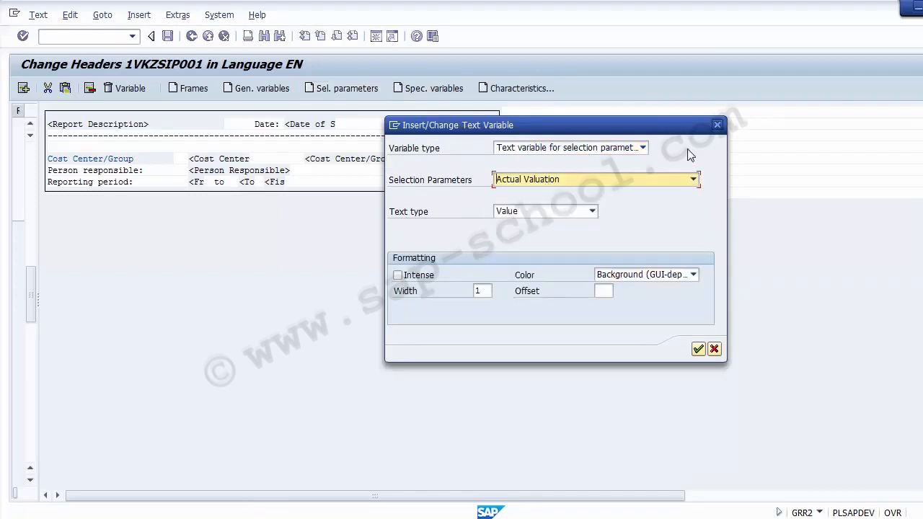
{"action": "left_click", "coordinate": [581, 182]}
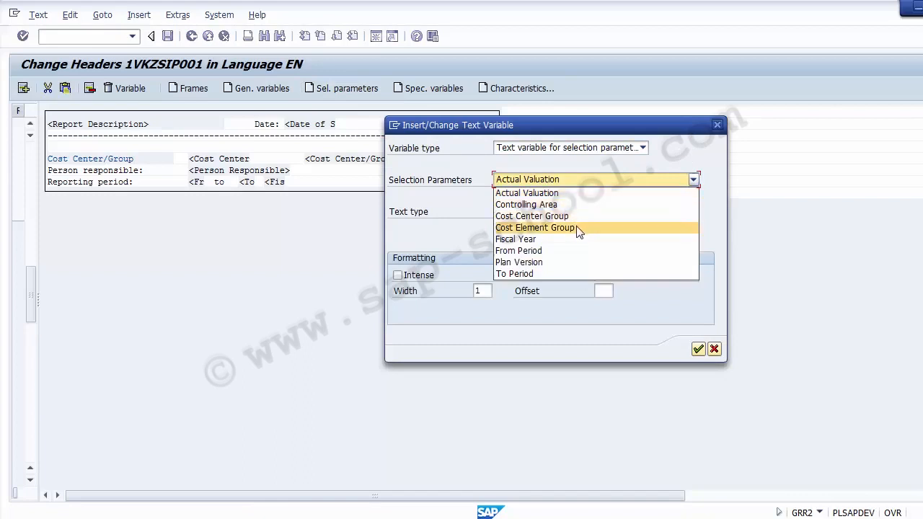
{"action": "left_click", "coordinate": [564, 208]}
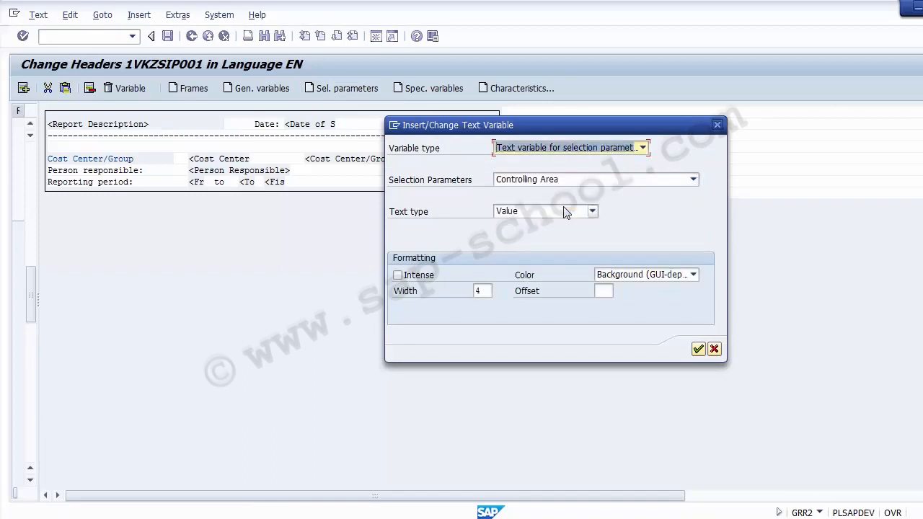
{"action": "left_click", "coordinate": [698, 350]}
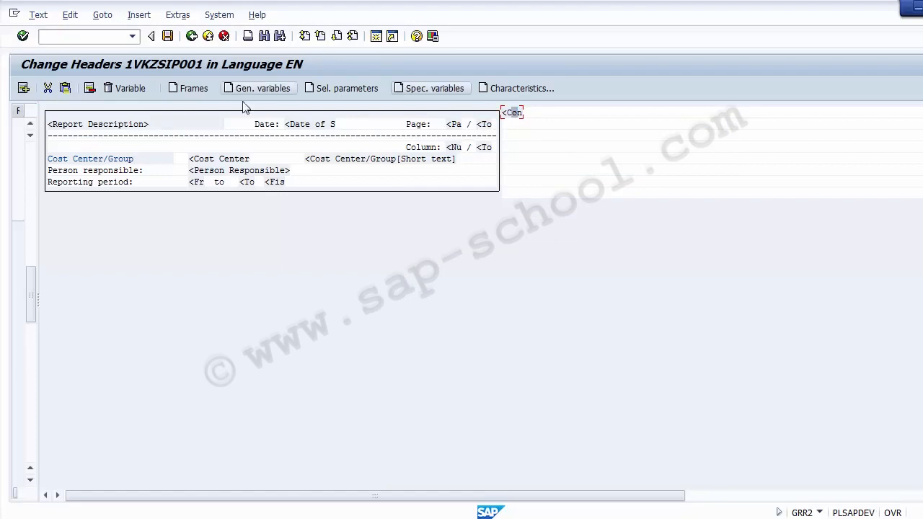
{"action": "left_click", "coordinate": [127, 92]}
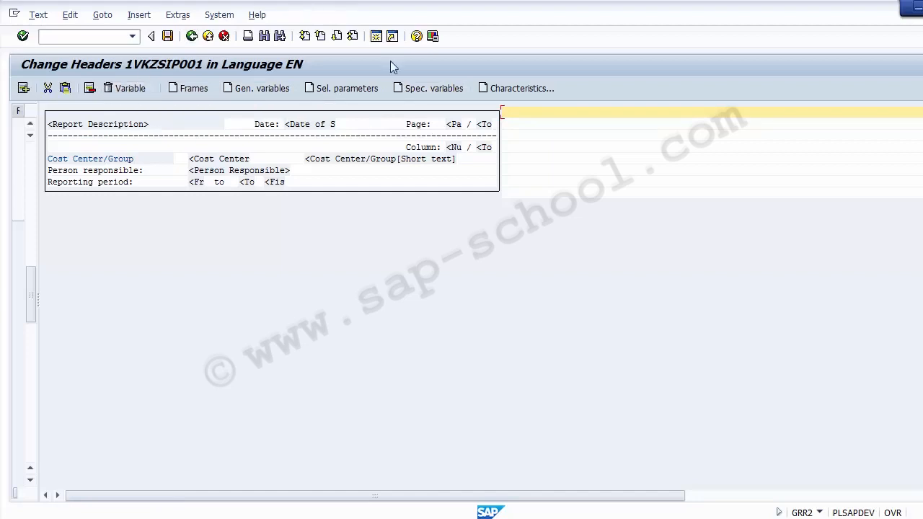
{"action": "left_click", "coordinate": [429, 88]}
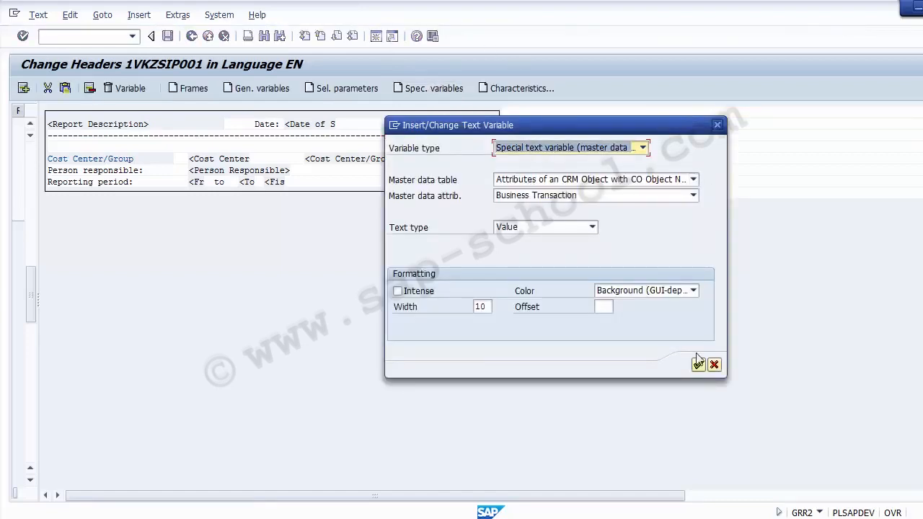
{"action": "left_click", "coordinate": [714, 365]}
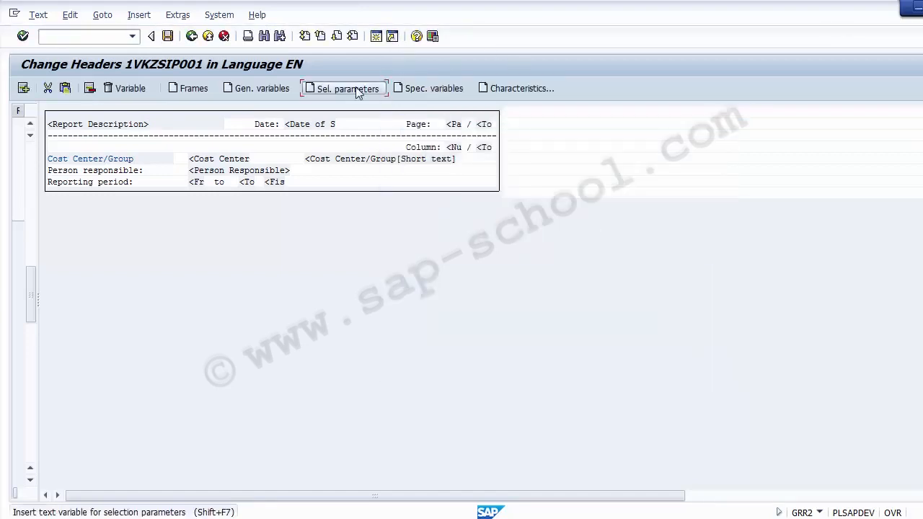
Step: Insert a text variable for the Controlling Area selection parameter beside the header, with Description as its text type
{"action": "left_click", "coordinate": [375, 89]}
{"action": "left_click", "coordinate": [693, 179]}
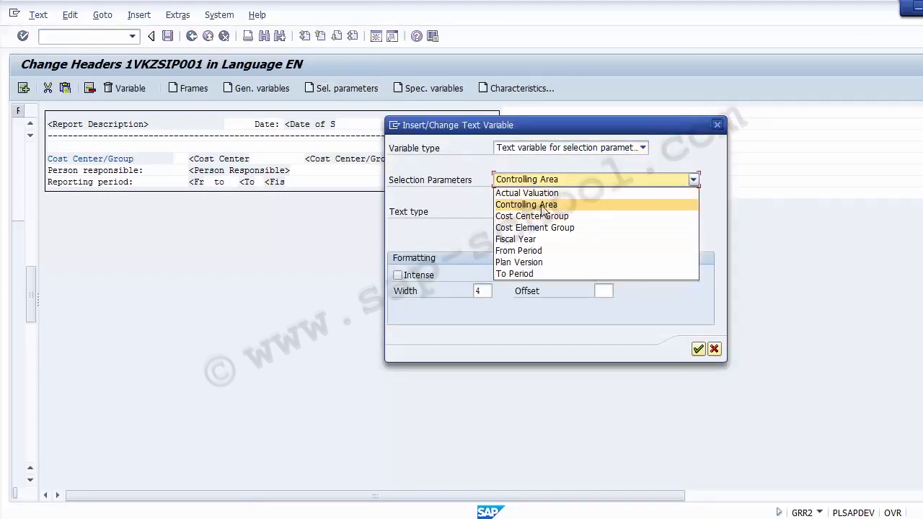
{"action": "left_click", "coordinate": [542, 205]}
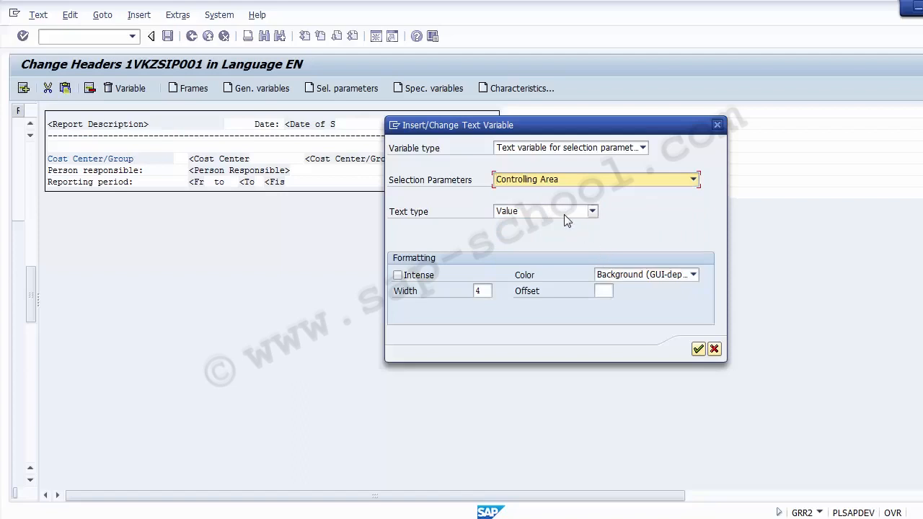
{"action": "left_click", "coordinate": [564, 214]}
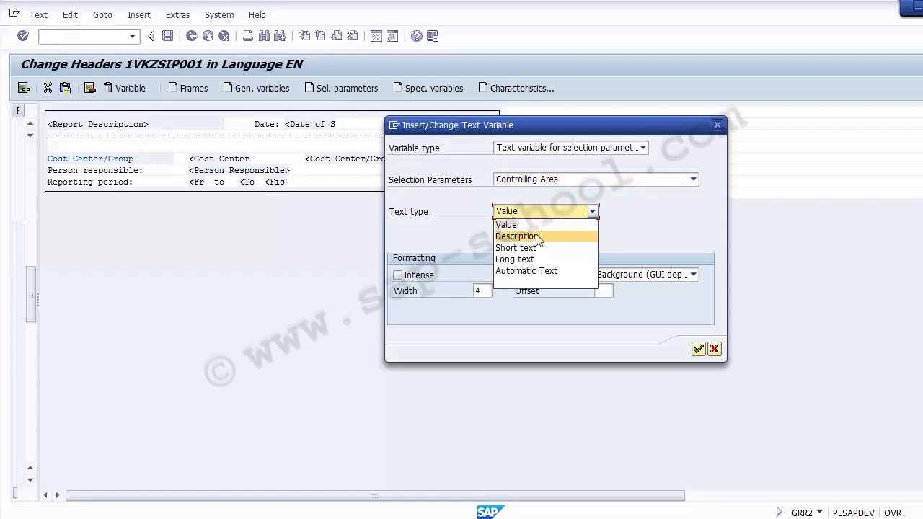
{"action": "left_click", "coordinate": [537, 236]}
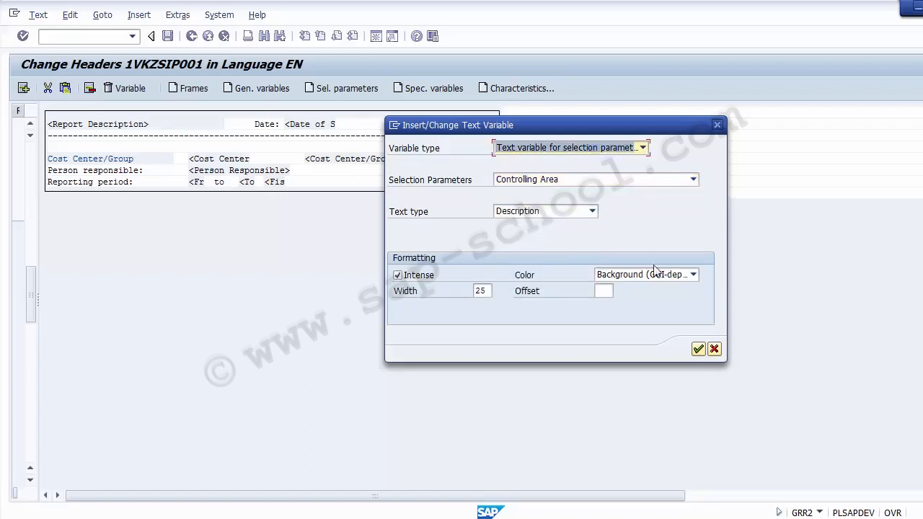
{"action": "left_click", "coordinate": [698, 350]}
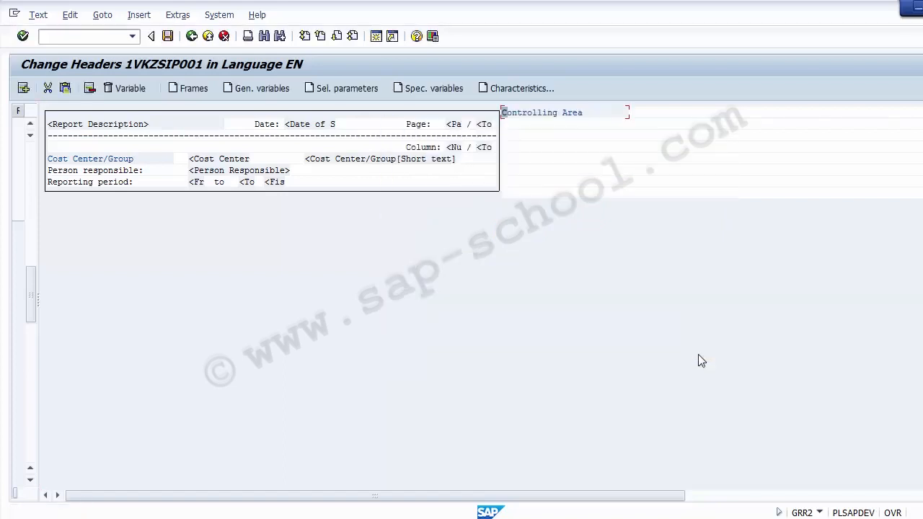
Step: Save the header texts and return to the report definition
{"action": "left_click", "coordinate": [592, 114]}
{"action": "left_click", "coordinate": [168, 37]}
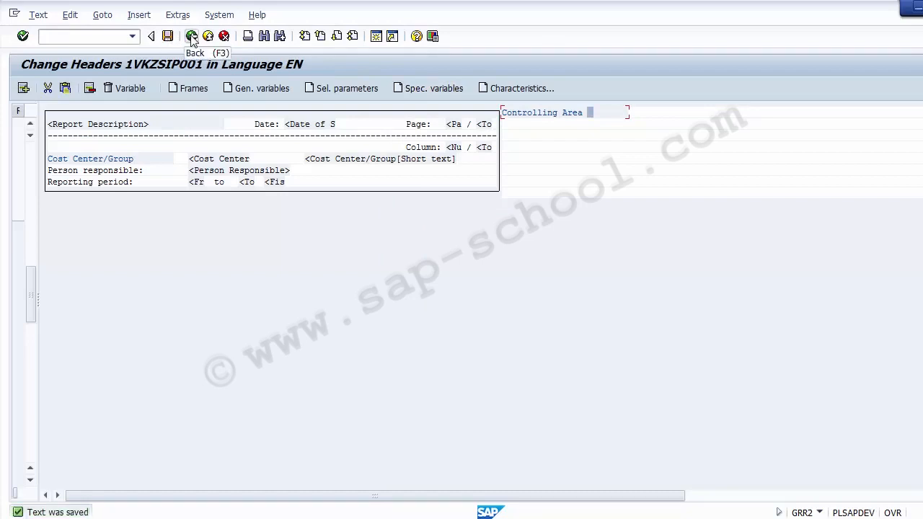
{"action": "left_click", "coordinate": [192, 37]}
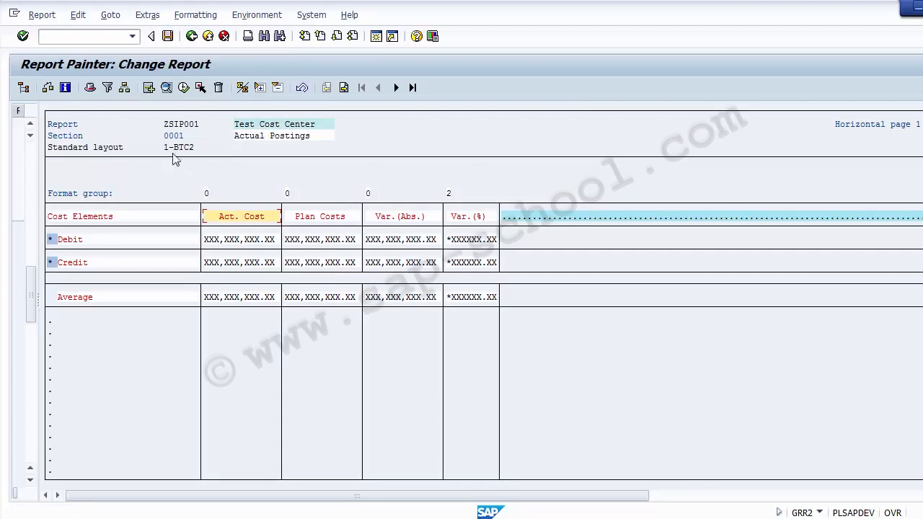
Step: View the header of the report's library and its assigned reports, and return to the report definition
{"action": "left_click", "coordinate": [147, 16]}
{"action": "mouse_move", "coordinate": [189, 16]}
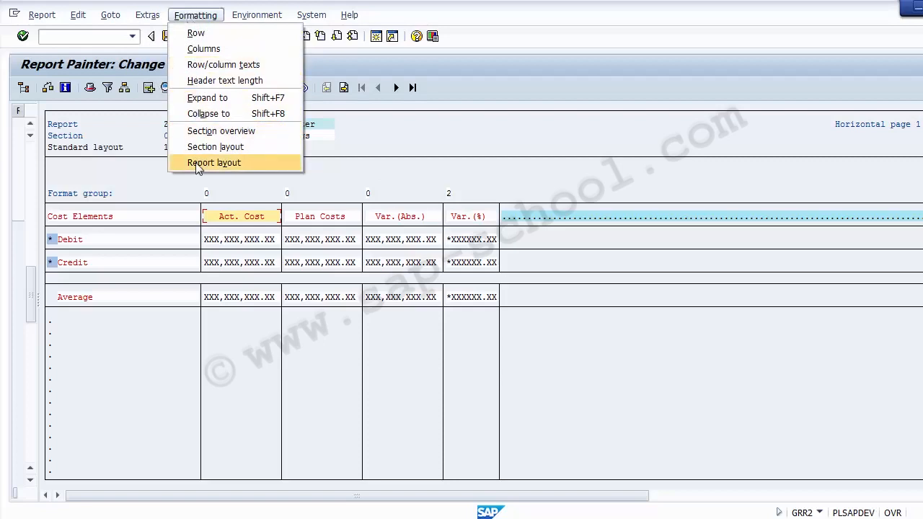
{"action": "mouse_move", "coordinate": [242, 13]}
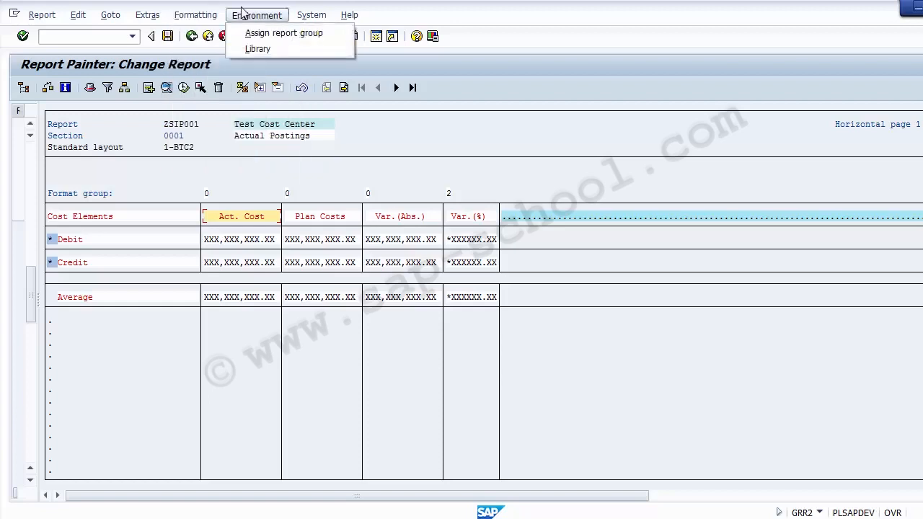
{"action": "left_click", "coordinate": [256, 50]}
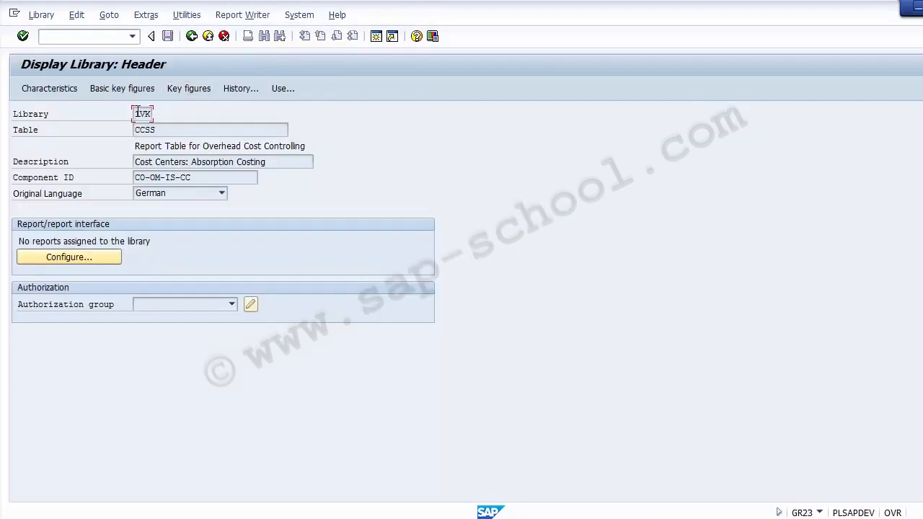
{"action": "left_click_drag", "start_coordinate": [160, 129], "coordinate": [115, 124]}
{"action": "left_click", "coordinate": [60, 261]}
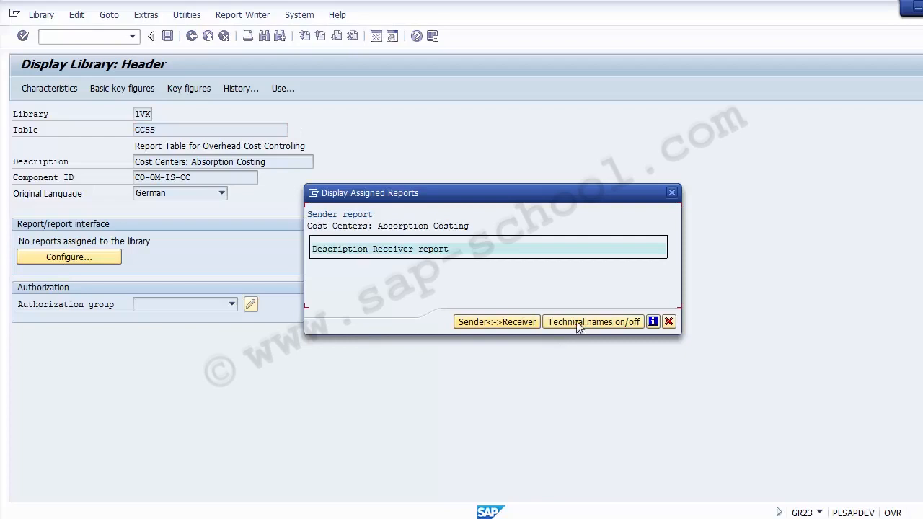
{"action": "left_click", "coordinate": [668, 321]}
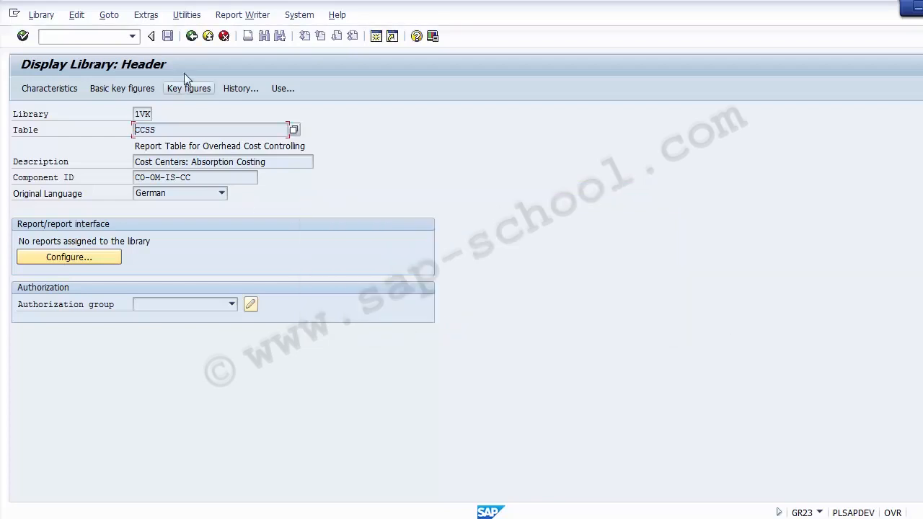
{"action": "left_click", "coordinate": [192, 36]}
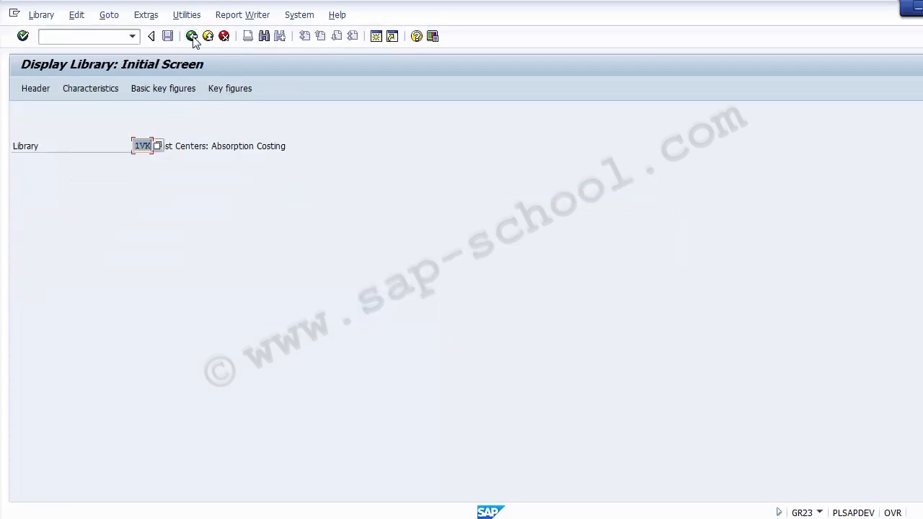
{"action": "left_click", "coordinate": [191, 36]}
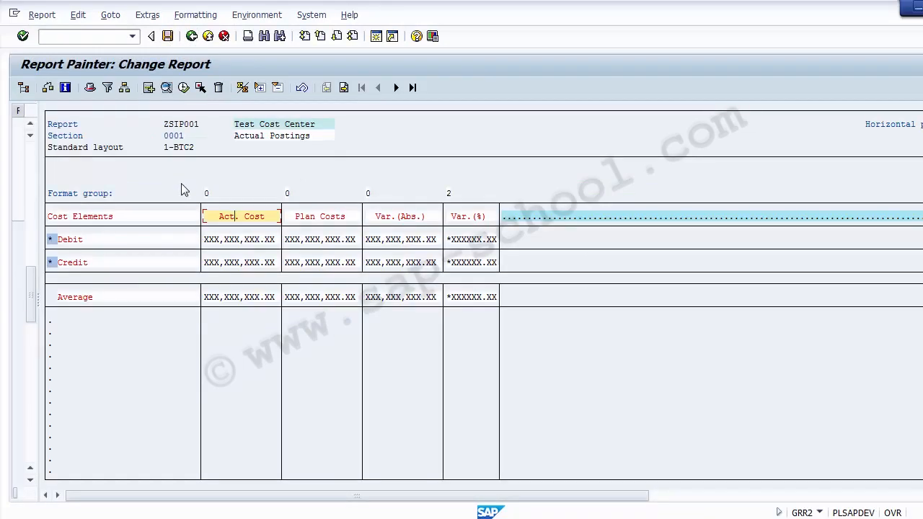
Step: Save and execute the report for controlling area 1000 and fiscal year 2014, without restricting the cost center or cost element groups
{"action": "left_click", "coordinate": [184, 88]}
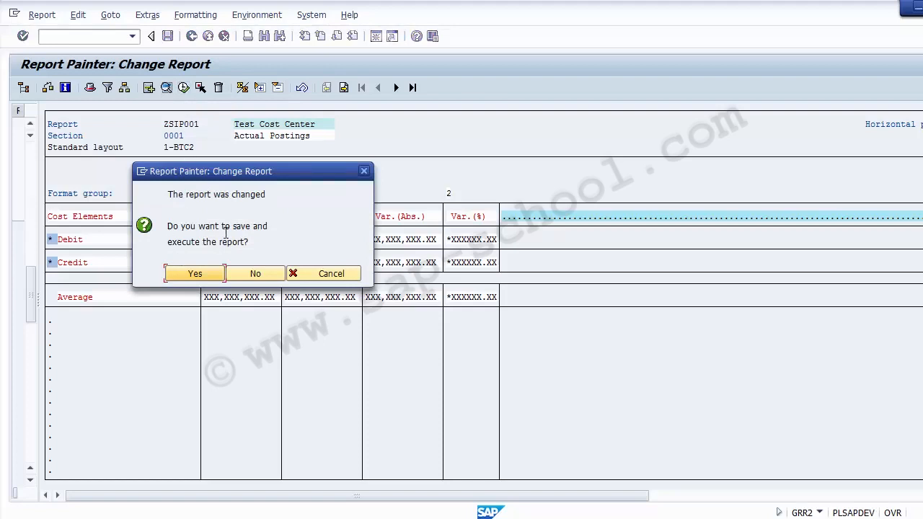
{"action": "left_click", "coordinate": [193, 275]}
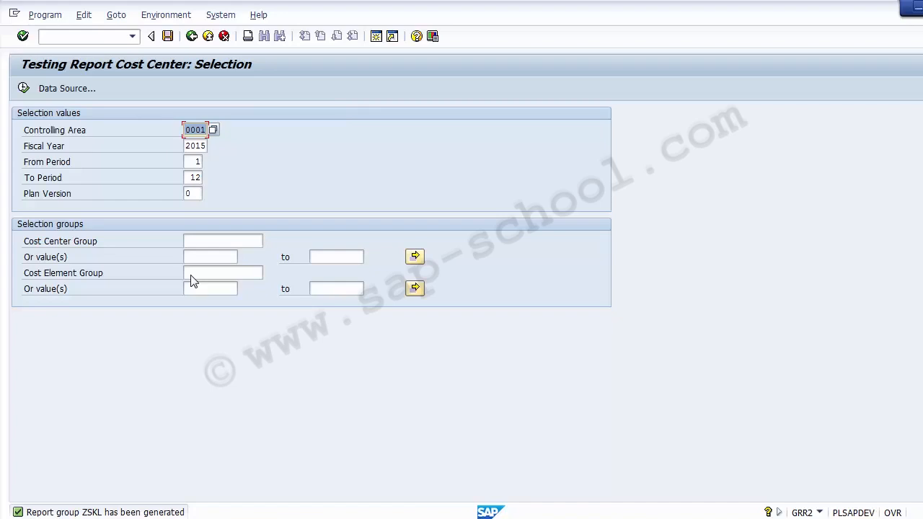
{"action": "type", "text": "1000"}
{"action": "key", "text": "Tab"}
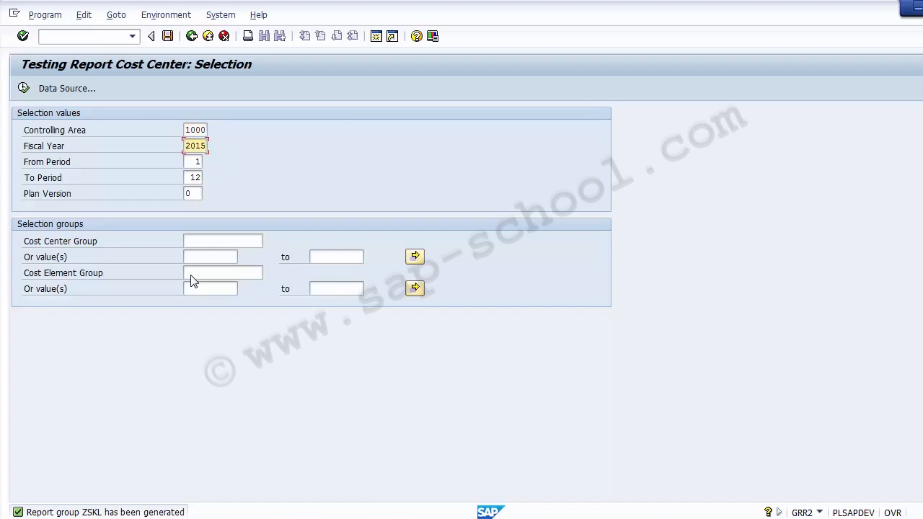
{"action": "type", "text": "2014"}
{"action": "key", "text": "Tab"}
{"action": "key", "text": "Tab"}
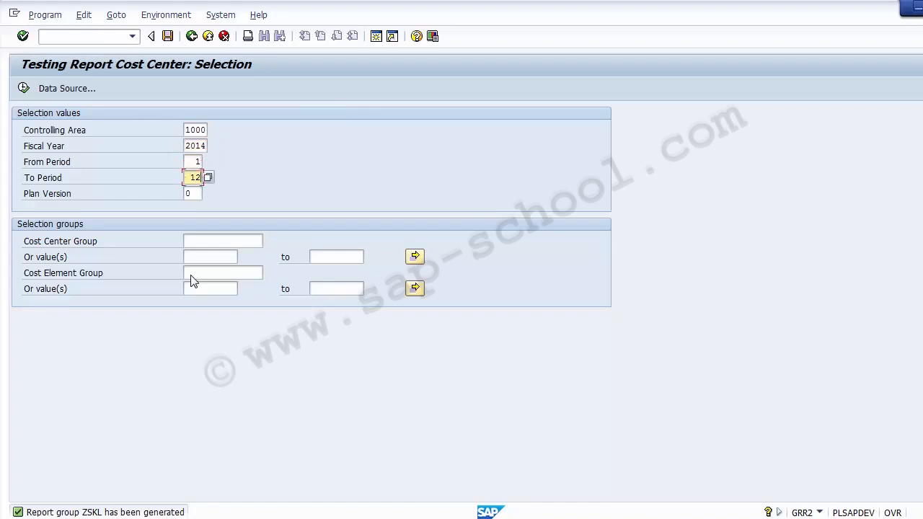
{"action": "left_click", "coordinate": [83, 243]}
{"action": "left_click", "coordinate": [79, 274]}
{"action": "left_click", "coordinate": [24, 88]}
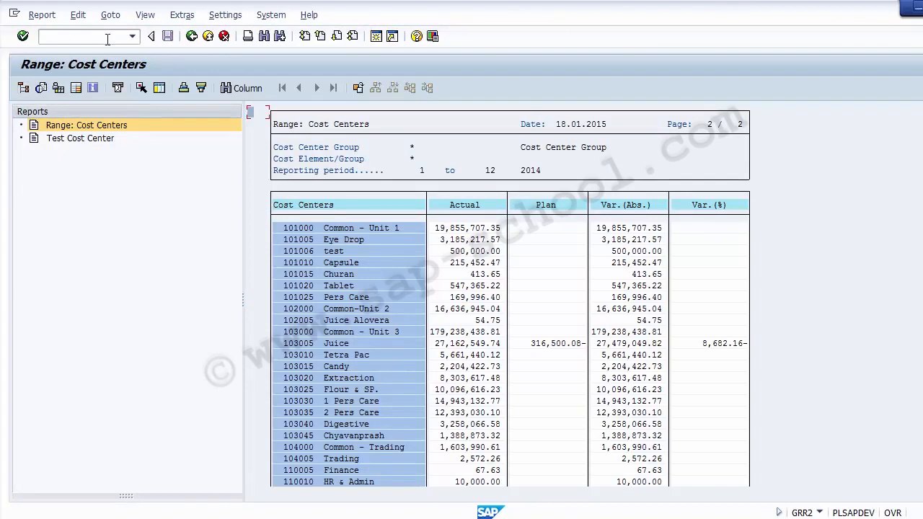
Step: Examine the Test Cost Center and Range: Cost Centers outputs, and exit the report back to its definition
{"action": "left_click", "coordinate": [60, 143]}
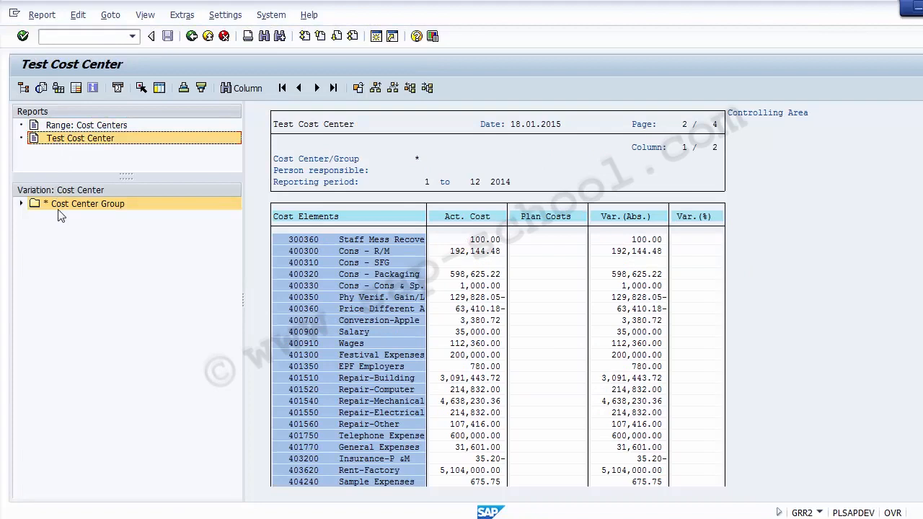
{"action": "left_click", "coordinate": [72, 127]}
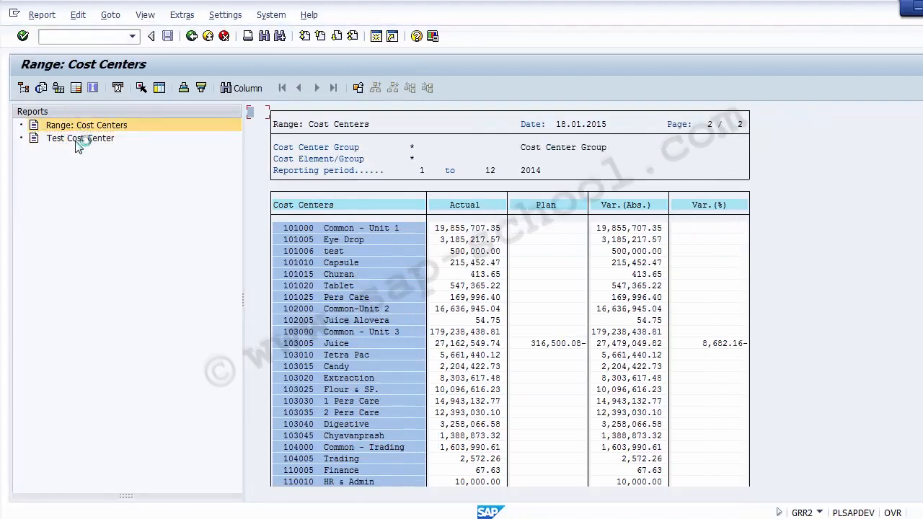
{"action": "left_click", "coordinate": [81, 138]}
{"action": "left_click", "coordinate": [199, 40]}
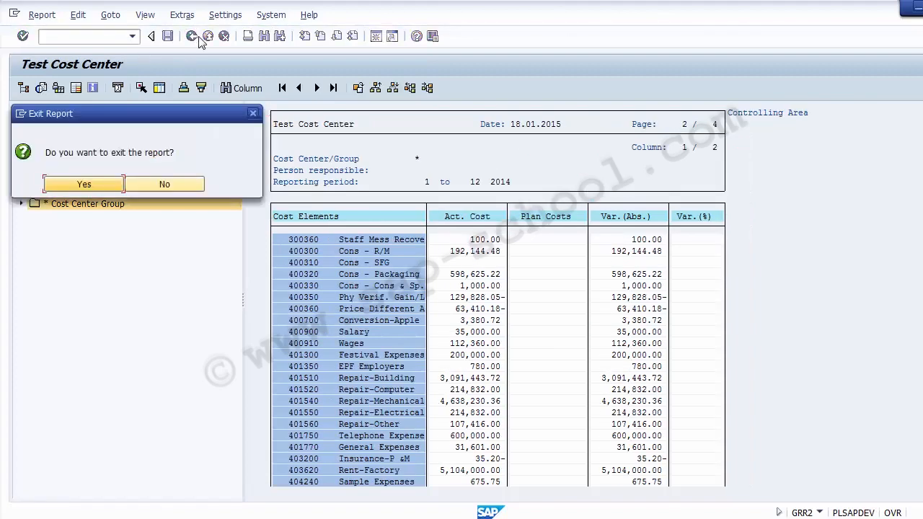
{"action": "left_click", "coordinate": [84, 185]}
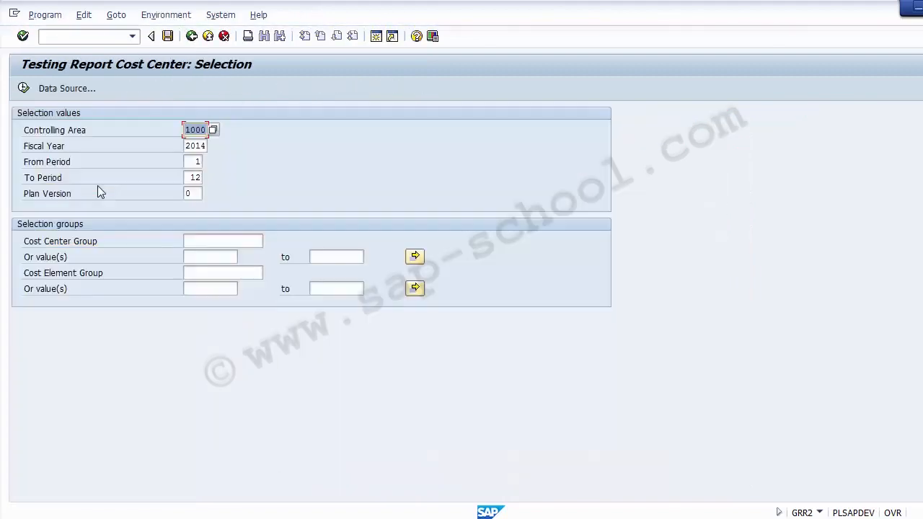
{"action": "left_click", "coordinate": [198, 42]}
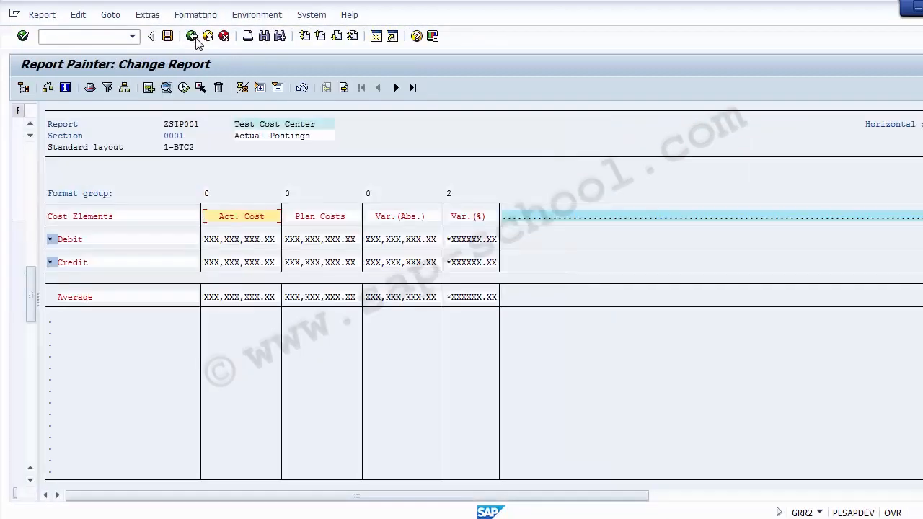
{"action": "left_click", "coordinate": [196, 41]}
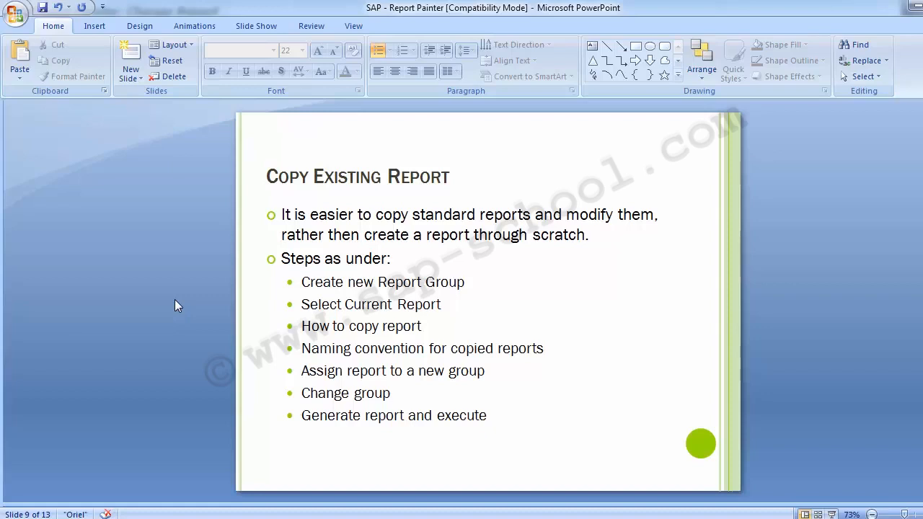
Step: Reword the "Change group" bullet on the Copy Existing Report slide as "Change Report" and advance to the Transport Report slide
{"action": "left_click", "coordinate": [385, 394]}
{"action": "key", "text": "BackSpace"}
{"action": "key", "text": "BackSpace"}
{"action": "key", "text": "BackSpace"}
{"action": "key", "text": "BackSpace"}
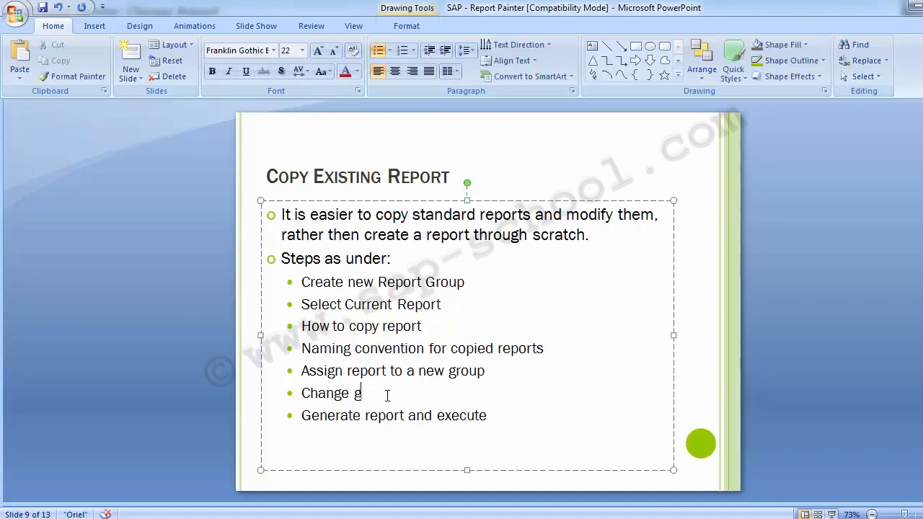
{"action": "type", "text": "Report"}
{"action": "left_click", "coordinate": [129, 326]}
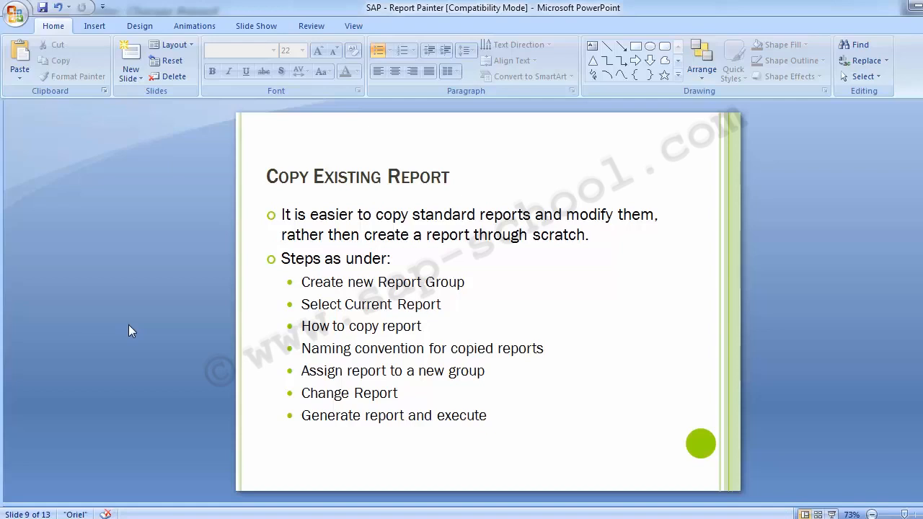
{"action": "key", "text": "Page_Down"}
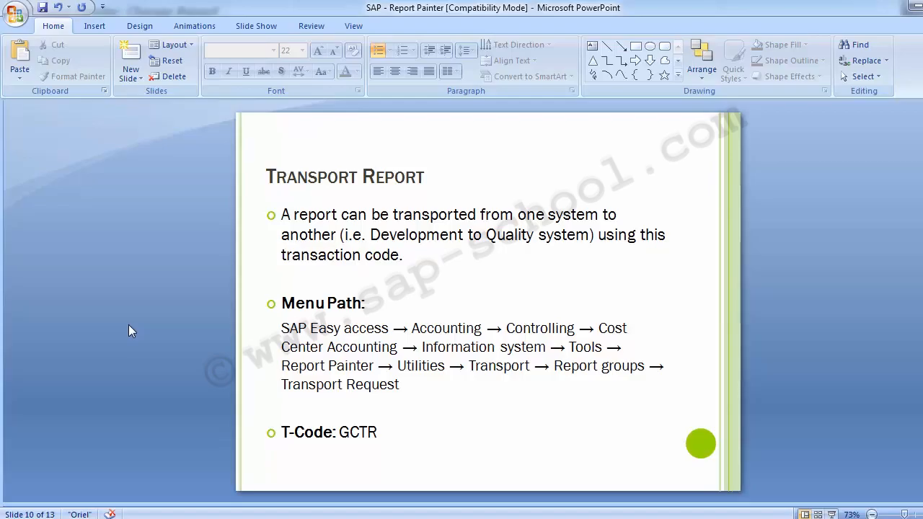
Step: Switch to SAP, start transaction GCTR, and open the transport selection for the Report Group object type
{"action": "key", "text": "alt+Tab"}
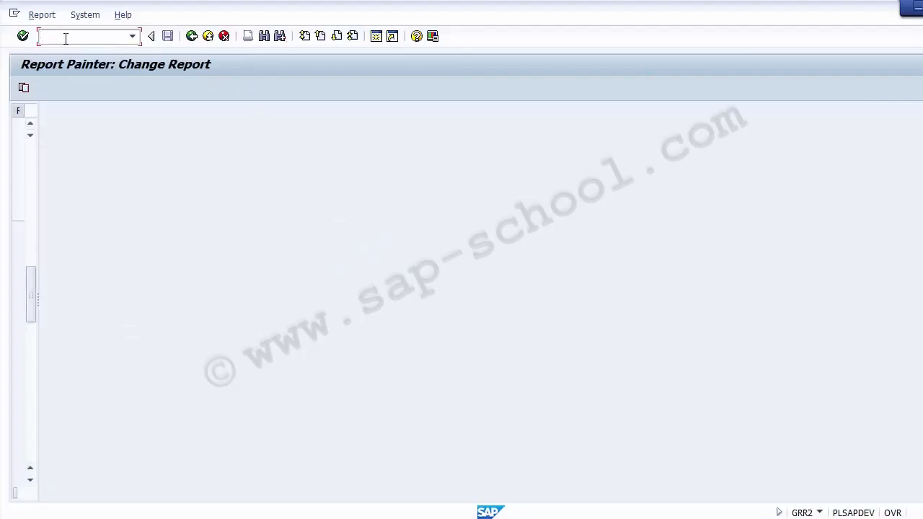
{"action": "type", "text": "/nGCTR"}
{"action": "double_click", "coordinate": [65, 37]}
{"action": "key", "text": "Return"}
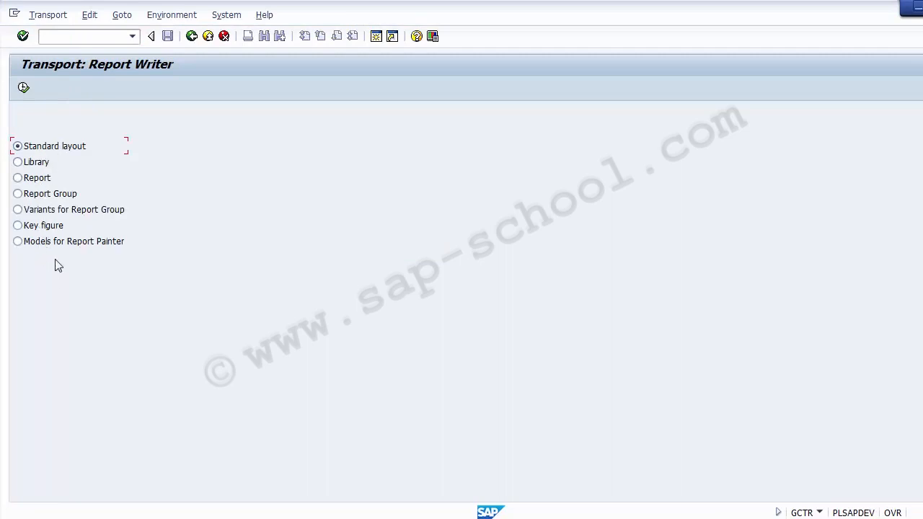
{"action": "left_click", "coordinate": [60, 201]}
{"action": "left_click", "coordinate": [24, 88]}
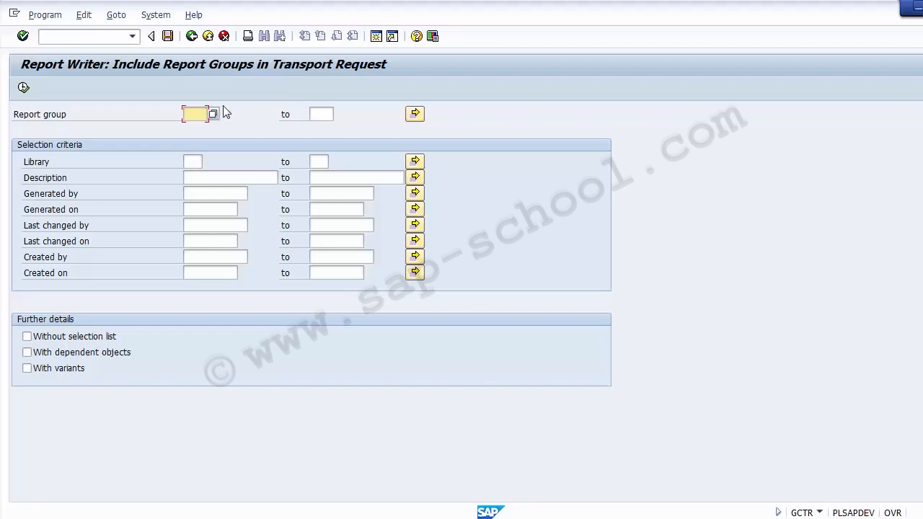
Step: Select report group ZSKL, Testing Report Cost Center, from the value list as the group to transport
{"action": "left_click", "coordinate": [215, 113]}
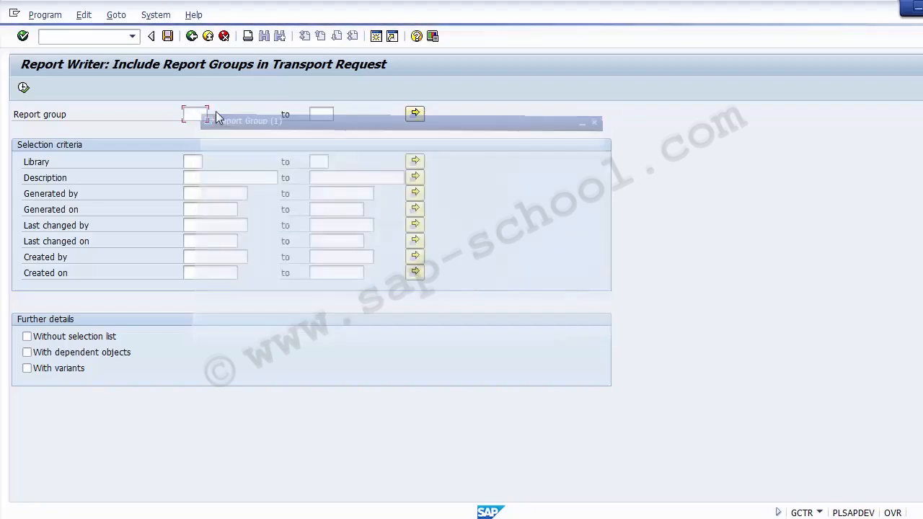
{"action": "scroll", "coordinate": [393, 317], "scroll_direction": "down", "scroll_amount": 20}
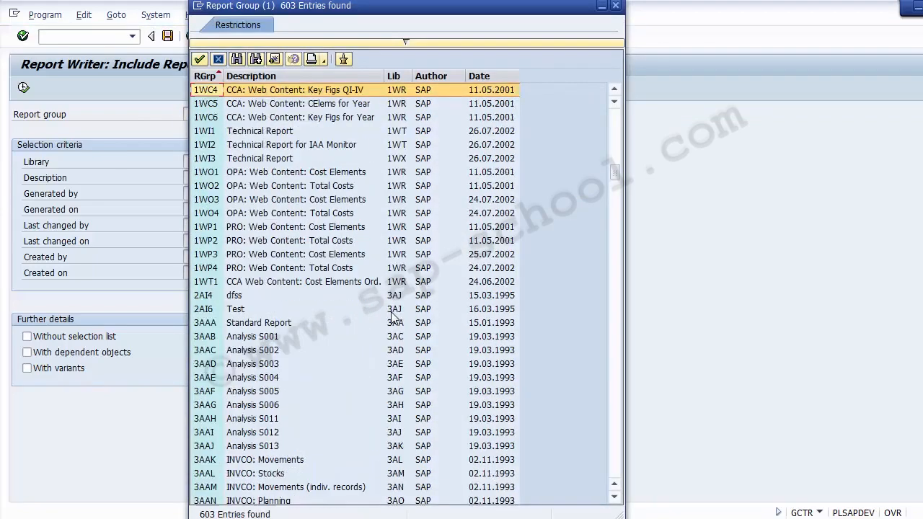
{"action": "scroll", "coordinate": [392, 317], "scroll_direction": "down", "scroll_amount": 20}
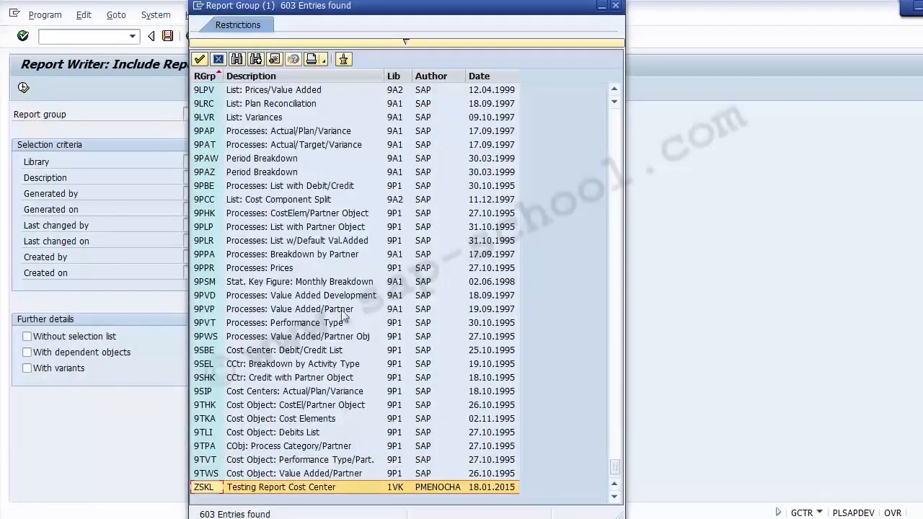
{"action": "left_click", "coordinate": [254, 491]}
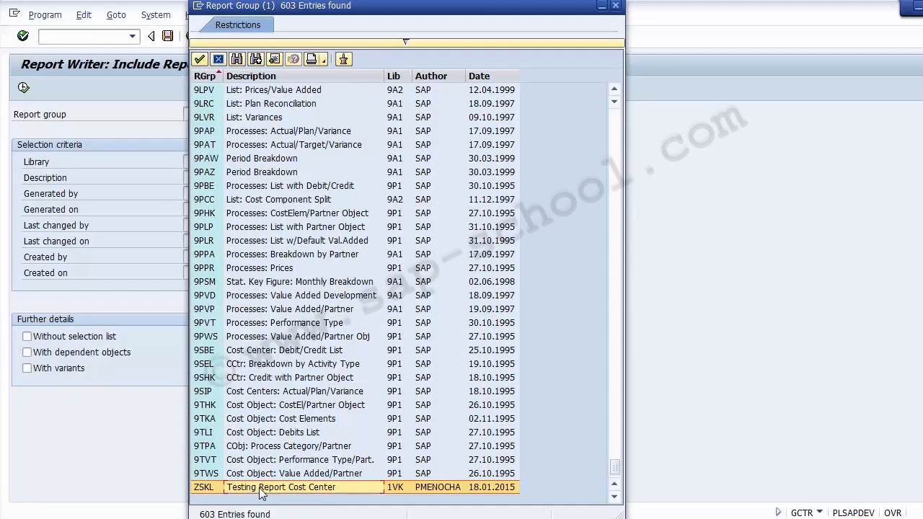
{"action": "double_click", "coordinate": [261, 491]}
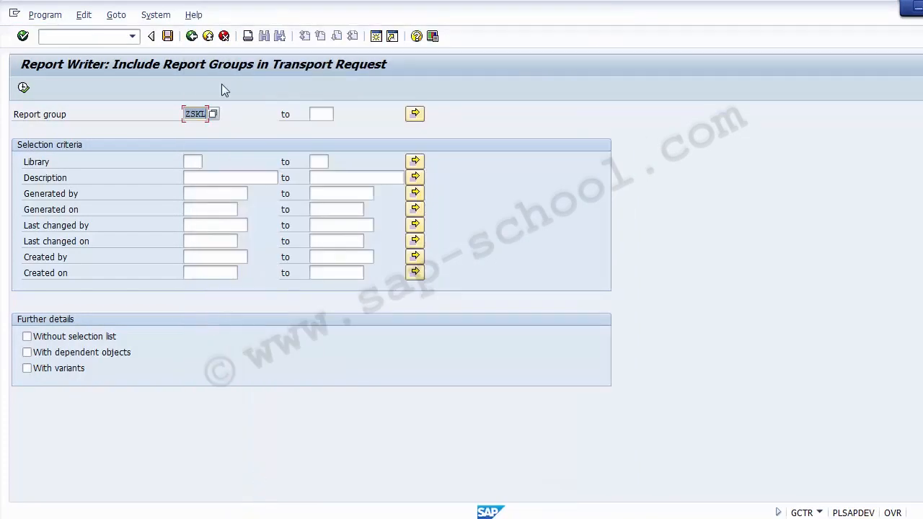
Step: Include dependent objects and variants, list the matching report group, and execute its inclusion in a transport request
{"action": "left_click", "coordinate": [69, 359]}
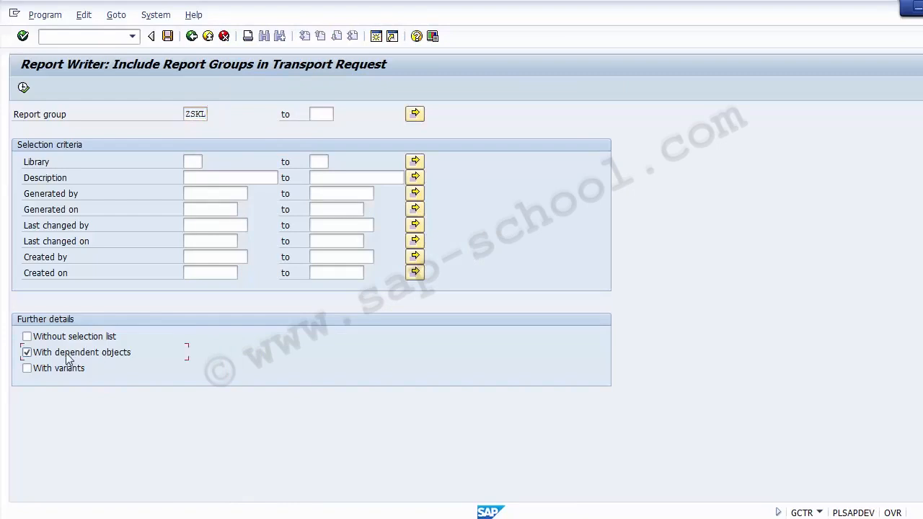
{"action": "left_click", "coordinate": [62, 375]}
{"action": "left_click", "coordinate": [23, 88]}
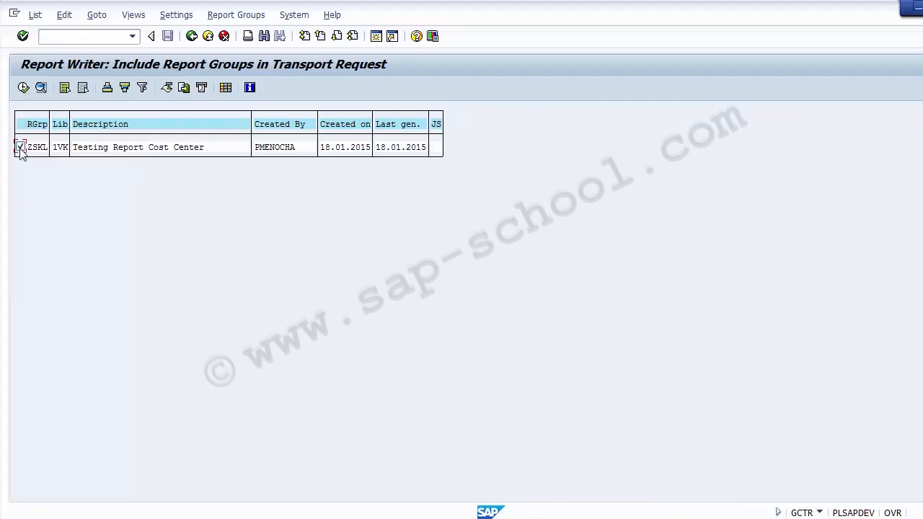
{"action": "left_click", "coordinate": [23, 87]}
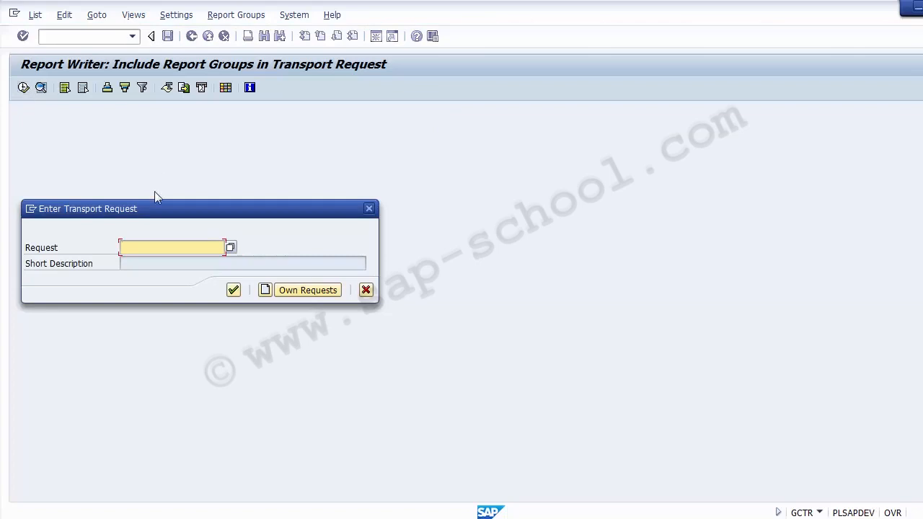
Step: Create a workbench request described as "FI: Zreport with Report Painter created" and assign the report group to it
{"action": "left_click", "coordinate": [265, 290]}
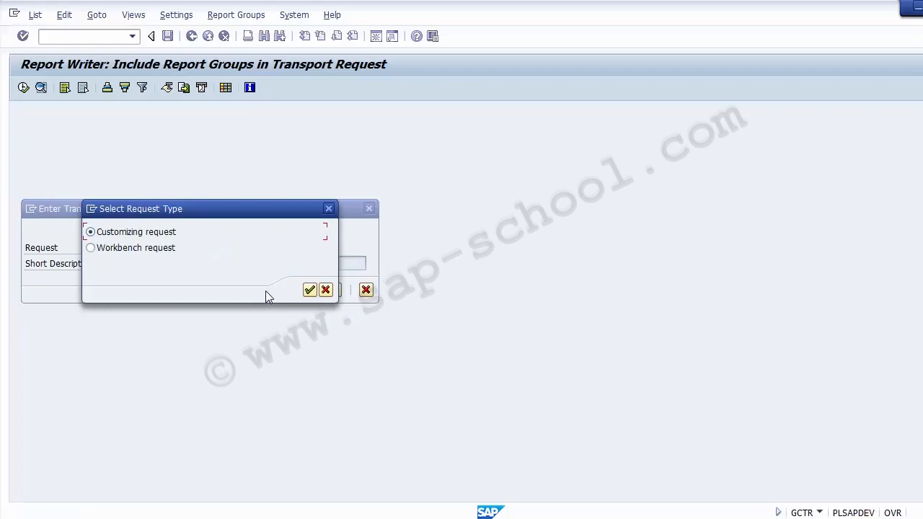
{"action": "left_click", "coordinate": [159, 258]}
{"action": "left_click", "coordinate": [311, 293]}
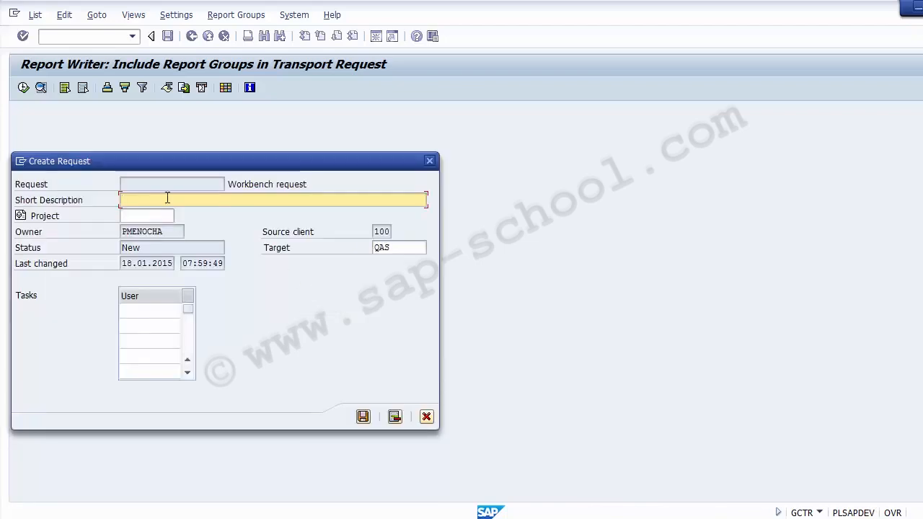
{"action": "type", "text": "FI: Zreport"}
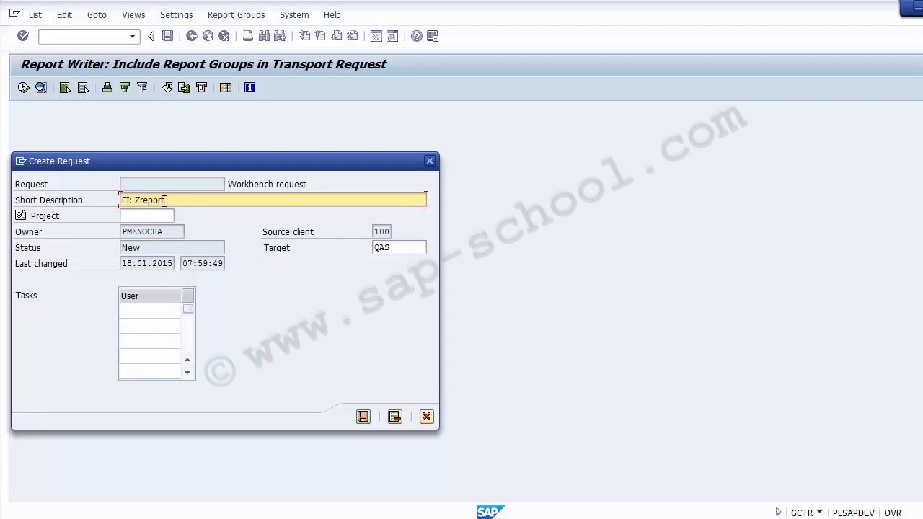
{"action": "type", "text": " with Report Painter created"}
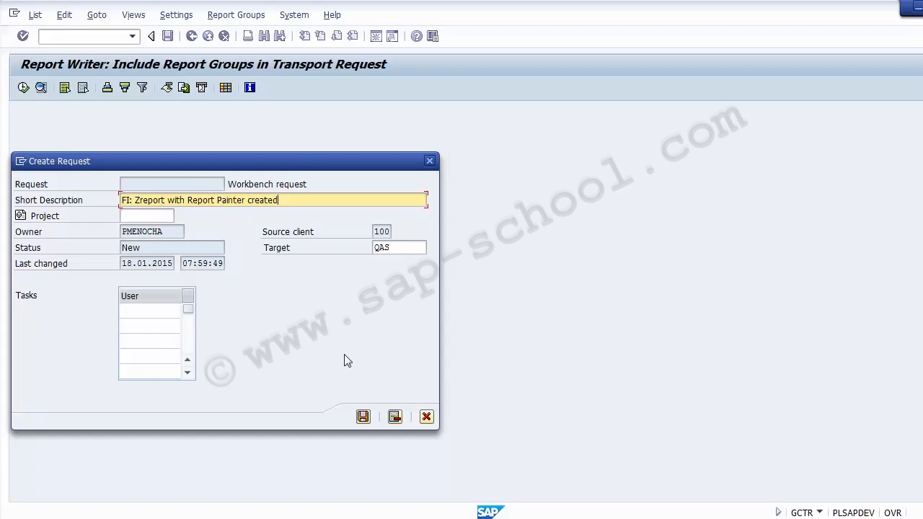
{"action": "left_click", "coordinate": [363, 417]}
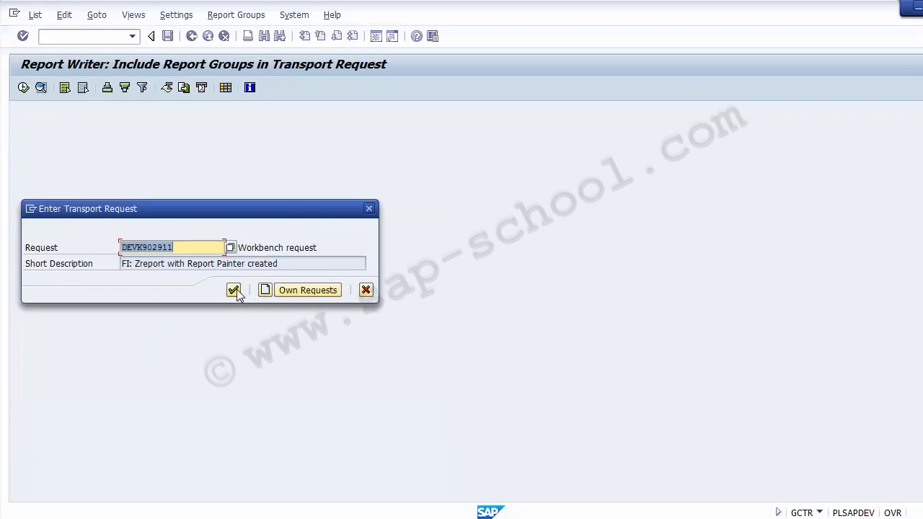
{"action": "left_click", "coordinate": [233, 294]}
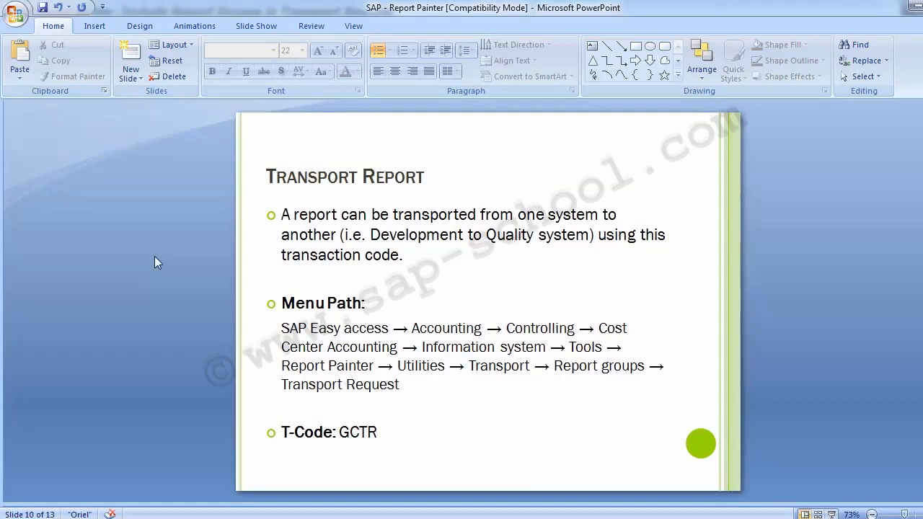
Step: Return to the PowerPoint presentation and advance from the Transport Report slide to the Summary slide
{"action": "key", "text": "Page_Down"}
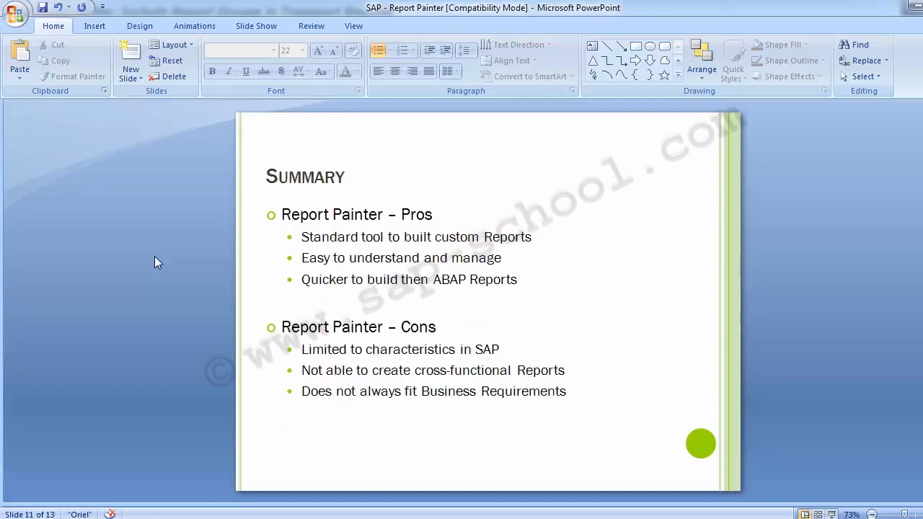